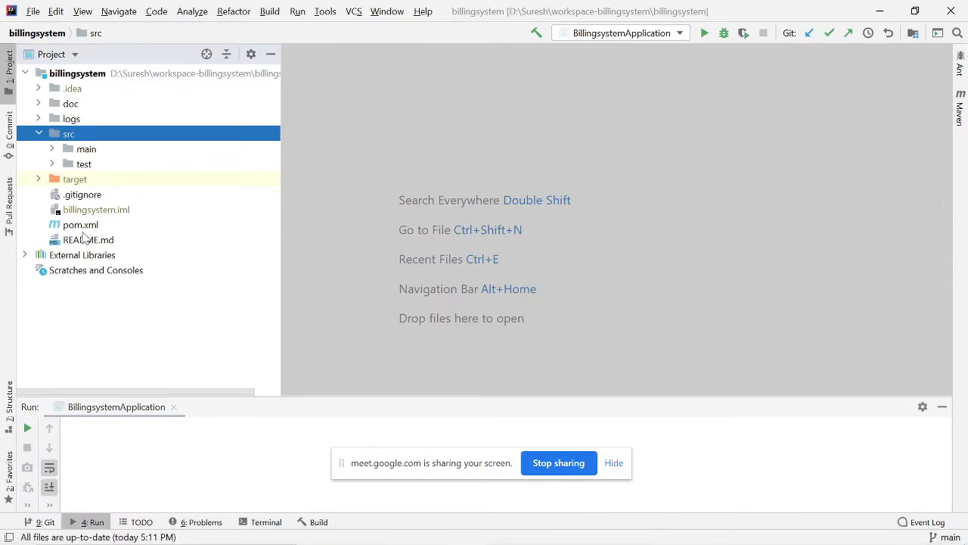
- Open the project's pom.xml and look through the dependencies near the end of its dependencies section
{"action": "double_click", "coordinate": [84, 227]}
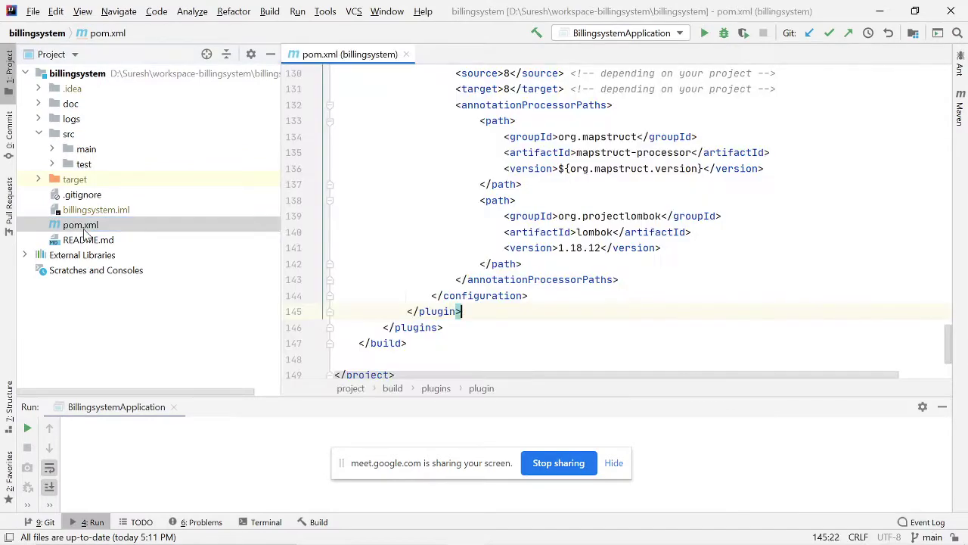
{"action": "double_click", "coordinate": [83, 227]}
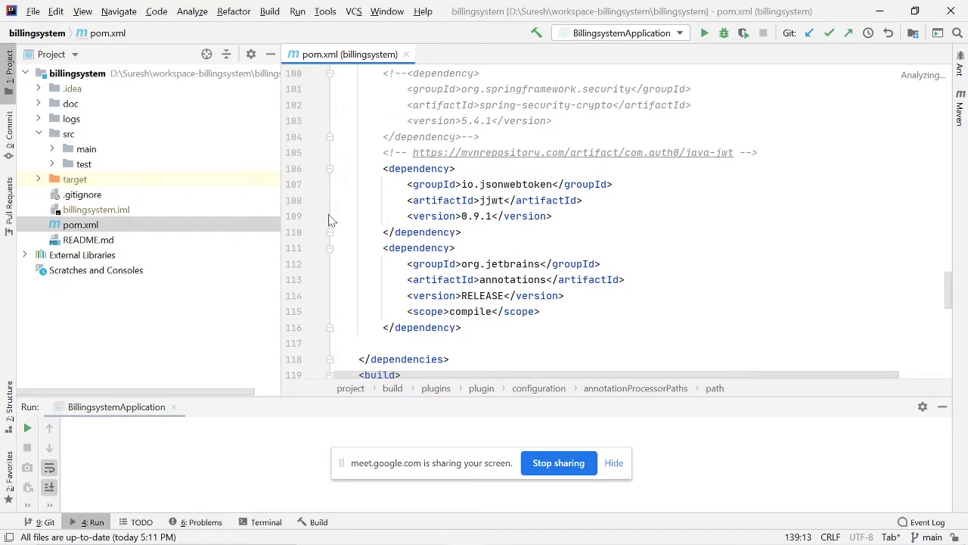
{"action": "left_click", "coordinate": [460, 233]}
{"action": "scroll", "coordinate": [605, 219], "scroll_direction": "up", "scroll_amount": 5}
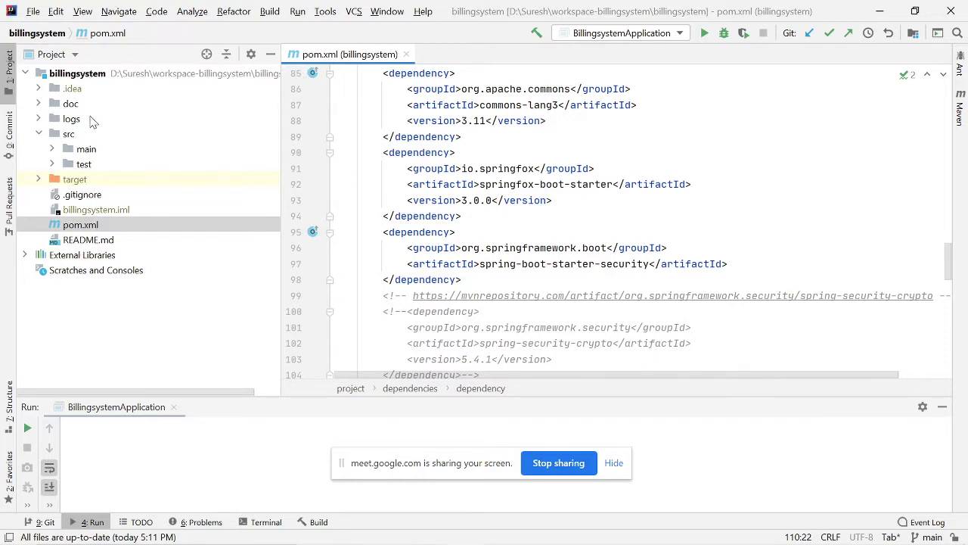
- Go to the start of the dependencies section in pom.xml and locate the spring-boot-starter-web dependency
{"action": "double_click", "coordinate": [81, 224]}
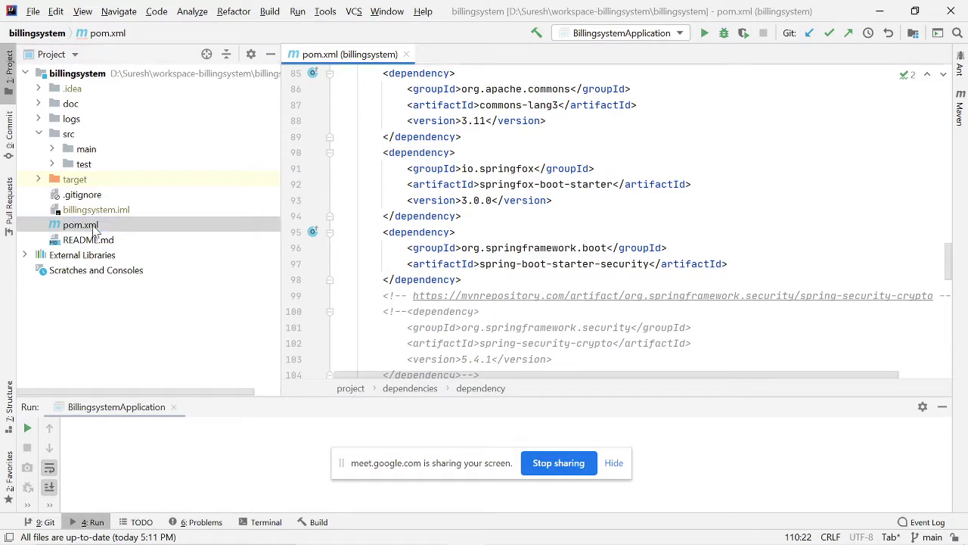
{"action": "scroll", "coordinate": [510, 261], "scroll_direction": "up", "scroll_amount": 15}
{"action": "mouse_move", "coordinate": [501, 274]}
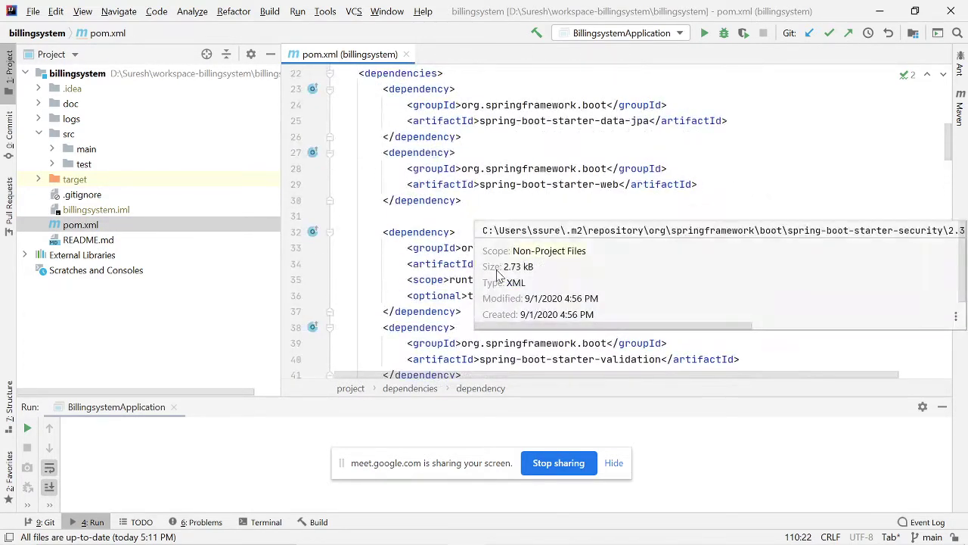
{"action": "left_click", "coordinate": [504, 168]}
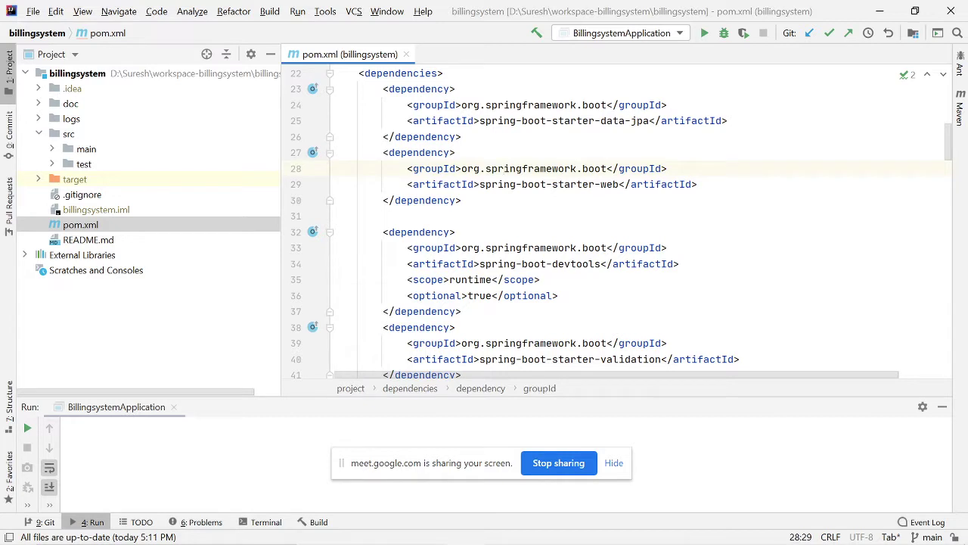
- Highlight the web part of the spring-boot-starter-web artifact ID, as well as its whole dependency block
{"action": "left_click_drag", "start_coordinate": [407, 183], "coordinate": [353, 168]}
{"action": "left_click", "coordinate": [335, 215]}
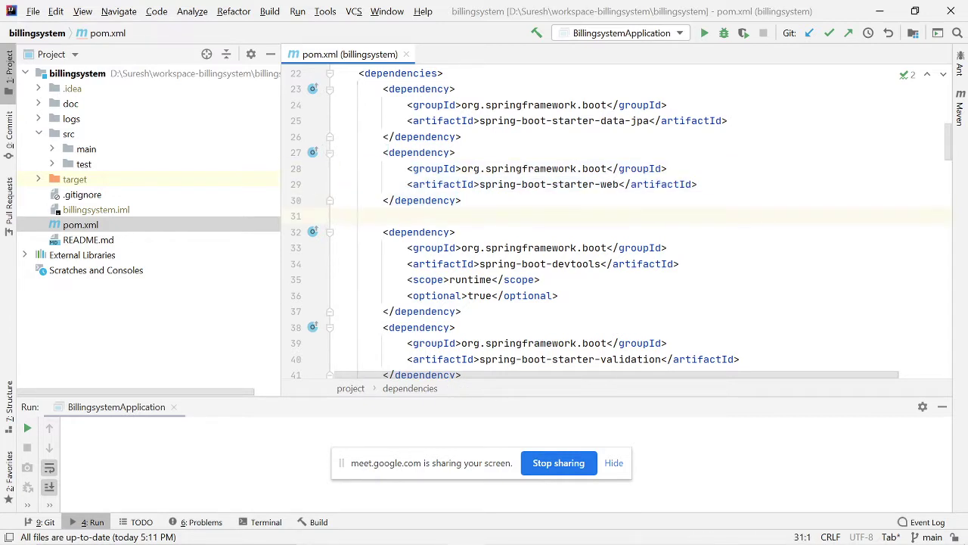
{"action": "double_click", "coordinate": [574, 184]}
{"action": "double_click", "coordinate": [610, 184]}
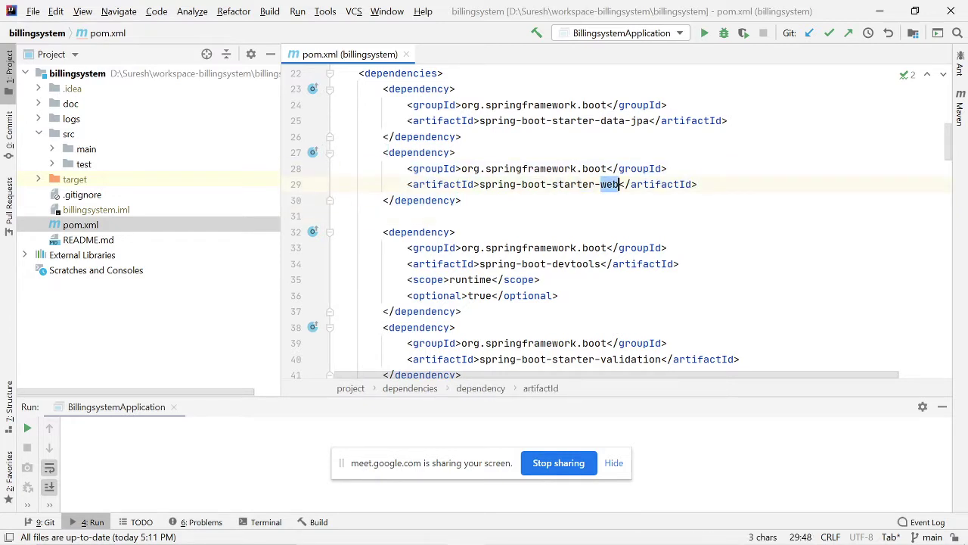
{"action": "left_click", "coordinate": [335, 215]}
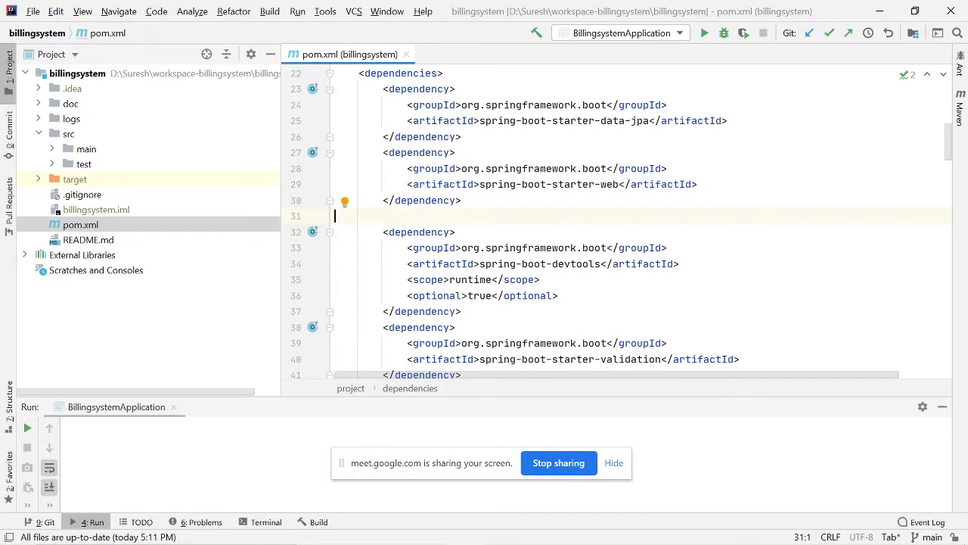
{"action": "left_click_drag", "start_coordinate": [383, 153], "coordinate": [461, 200]}
{"action": "left_click", "coordinate": [335, 216]}
{"action": "left_click_drag", "start_coordinate": [383, 152], "coordinate": [461, 200]}
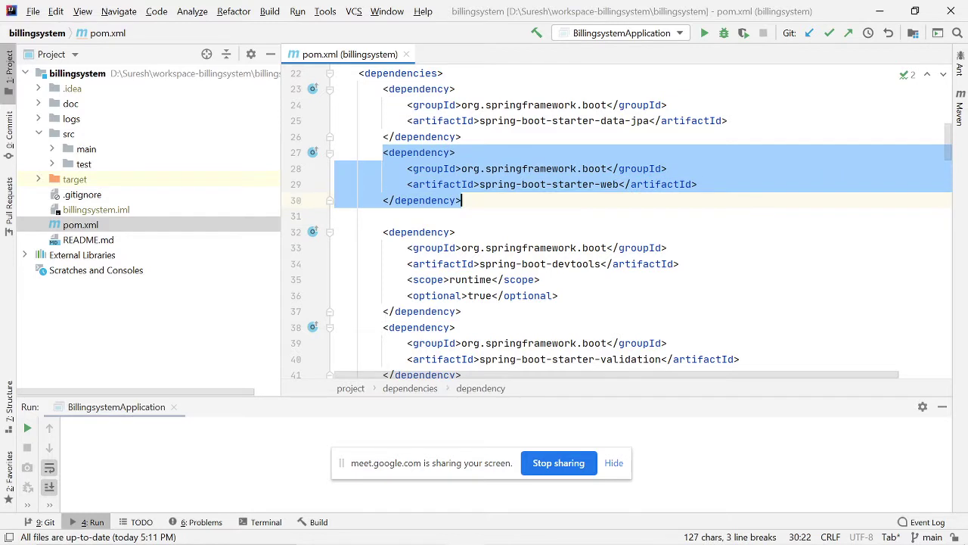
{"action": "left_click", "coordinate": [335, 216]}
- Insert a blank line above the spring-boot-starter-web dependency and highlight that dependency block
{"action": "left_click", "coordinate": [461, 136]}
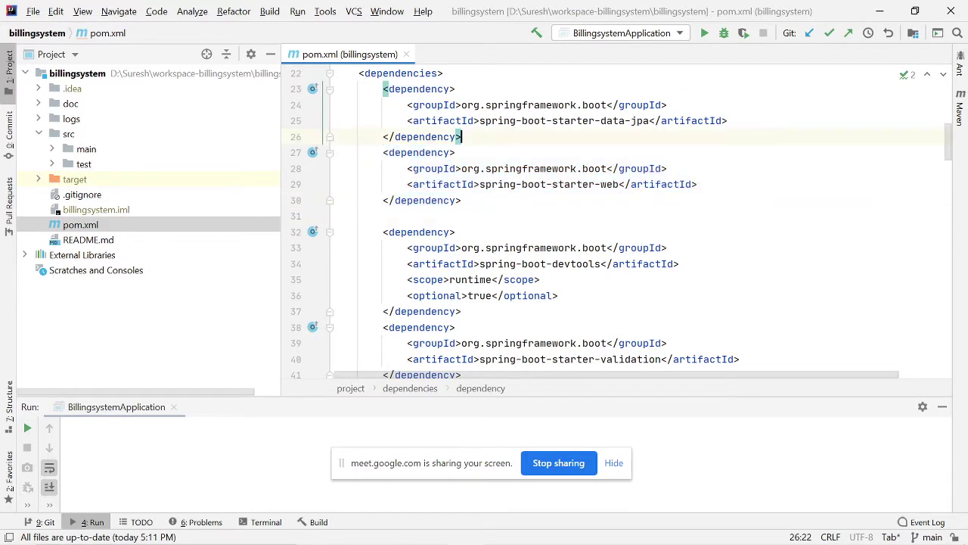
{"action": "key", "text": "Return"}
{"action": "left_click_drag", "start_coordinate": [358, 183], "coordinate": [461, 216]}
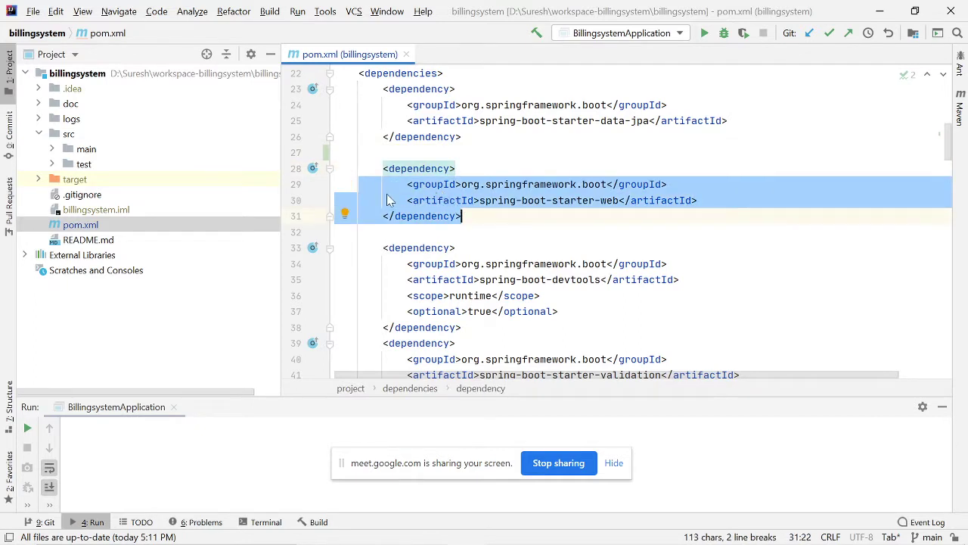
{"action": "left_click", "coordinate": [461, 215]}
{"action": "key", "text": "ctrl+w"}
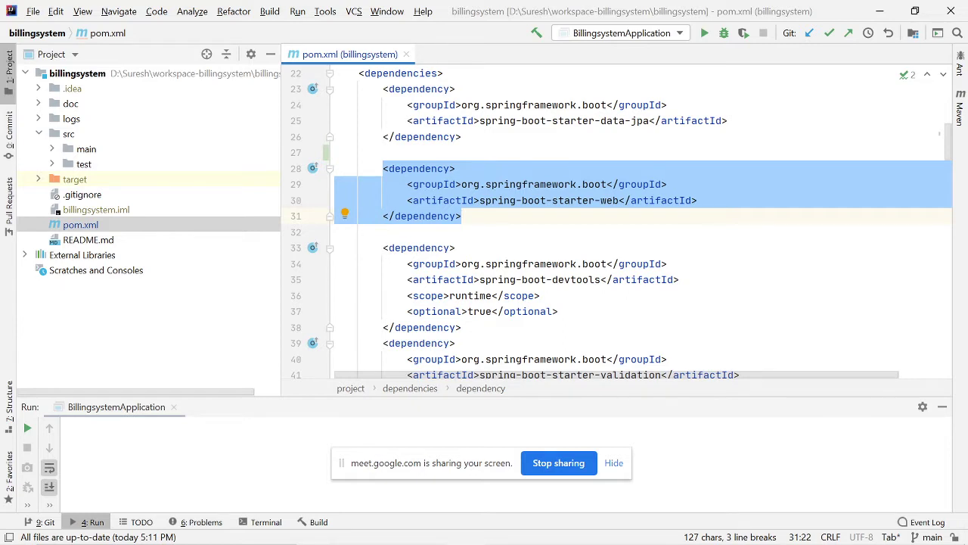
{"action": "key", "text": "Escape"}
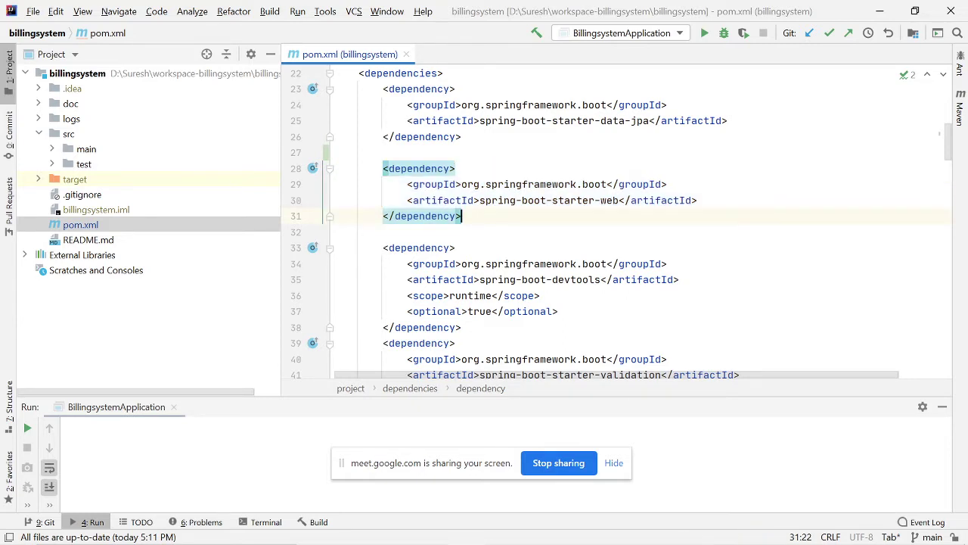
- Open the POM definition behind the spring-boot-starter-web artifact ID and examine the dependencies it declares
{"action": "left_click", "coordinate": [526, 202], "text": "ctrl"}
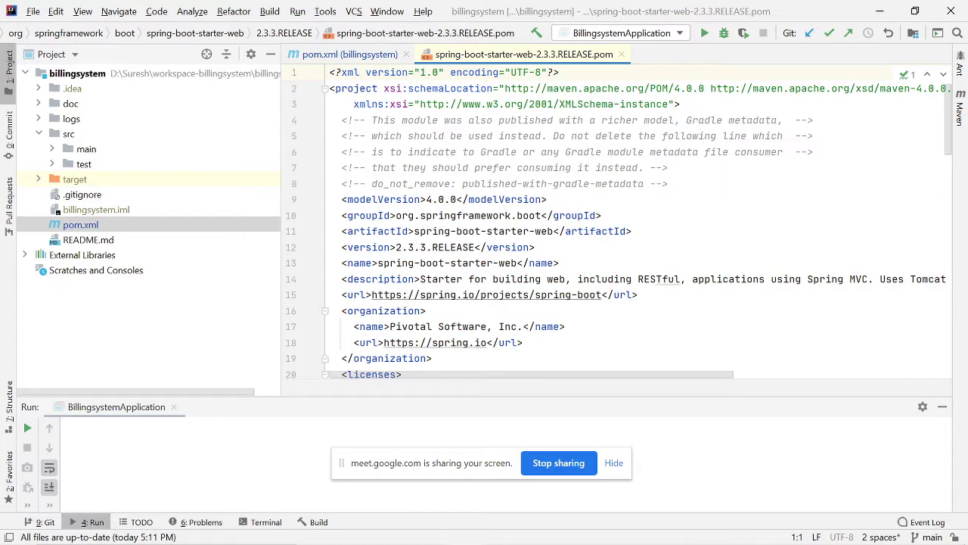
{"action": "scroll", "coordinate": [617, 220], "scroll_direction": "down", "scroll_amount": 9}
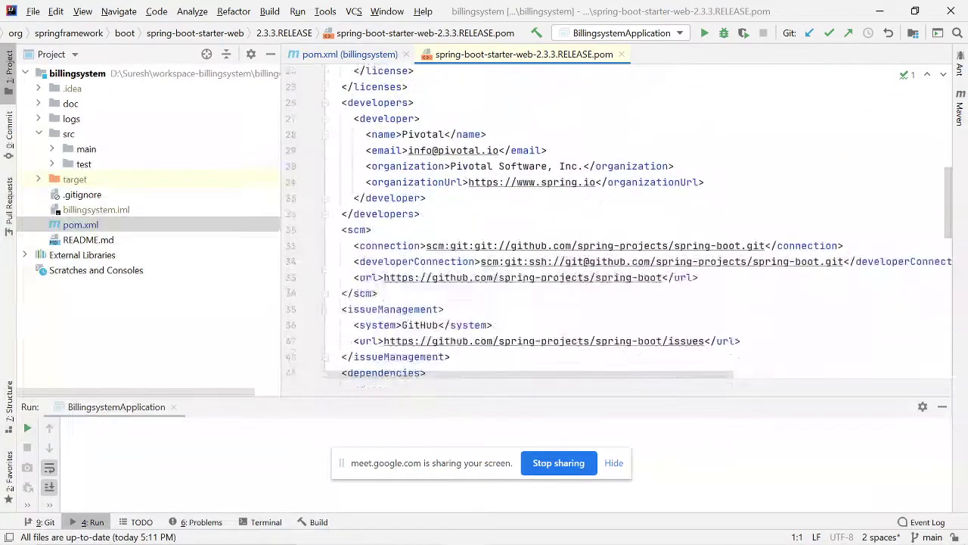
{"action": "scroll", "coordinate": [616, 219], "scroll_direction": "down", "scroll_amount": 3}
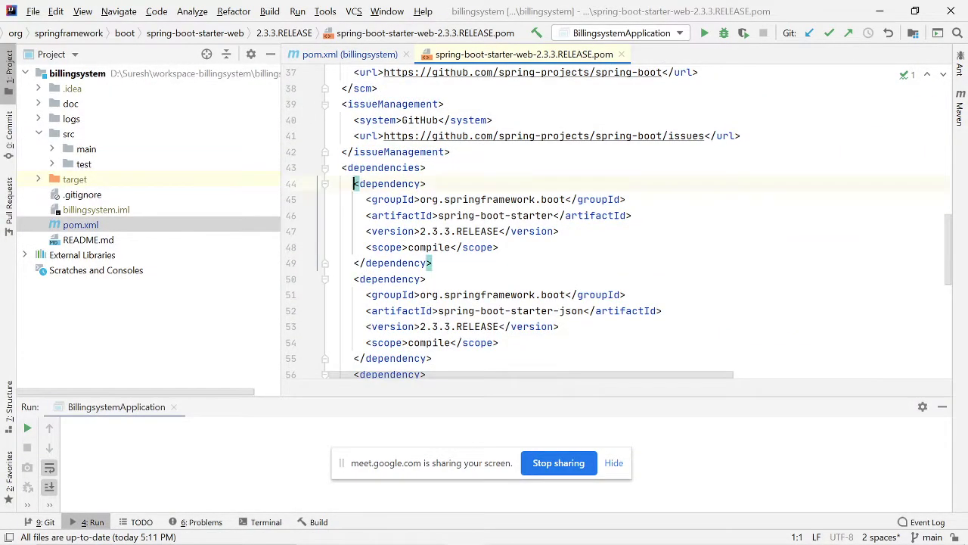
{"action": "left_click_drag", "start_coordinate": [353, 183], "coordinate": [432, 263]}
{"action": "scroll", "coordinate": [617, 220], "scroll_direction": "down", "scroll_amount": 4}
{"action": "left_click_drag", "start_coordinate": [360, 104], "coordinate": [414, 167]}
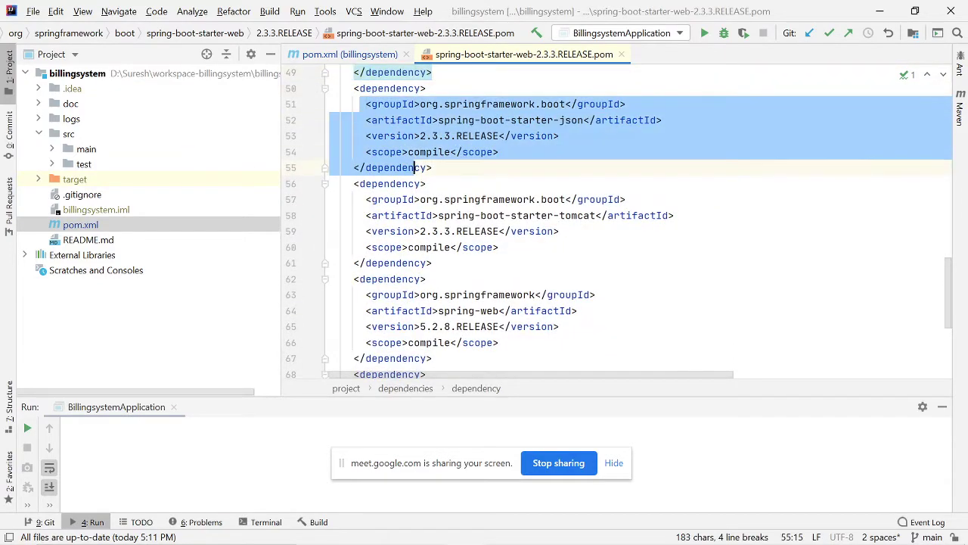
{"action": "scroll", "coordinate": [617, 220], "scroll_direction": "down", "scroll_amount": 3}
{"action": "left_click_drag", "start_coordinate": [353, 231], "coordinate": [456, 295]}
{"action": "scroll", "coordinate": [617, 220], "scroll_direction": "up", "scroll_amount": 6}
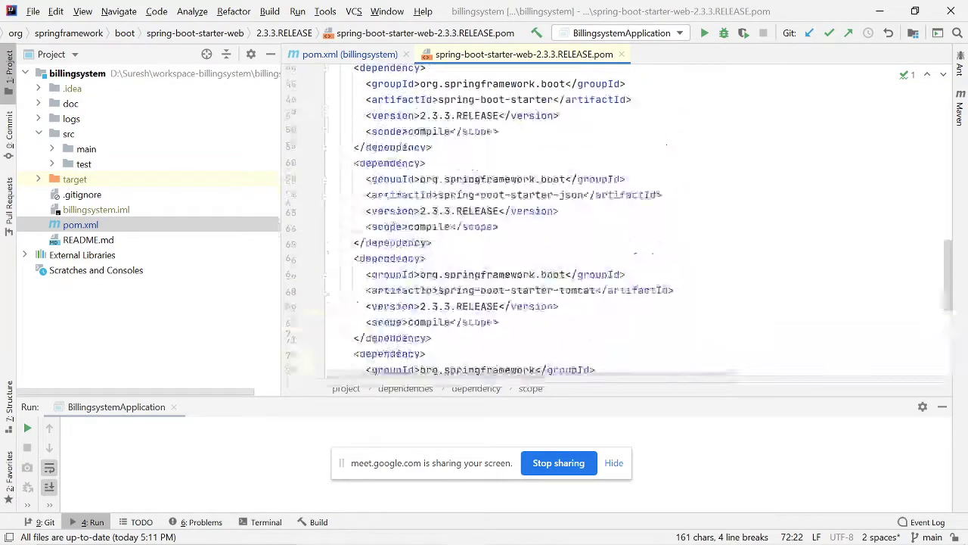
{"action": "scroll", "coordinate": [617, 220], "scroll_direction": "down", "scroll_amount": 2}
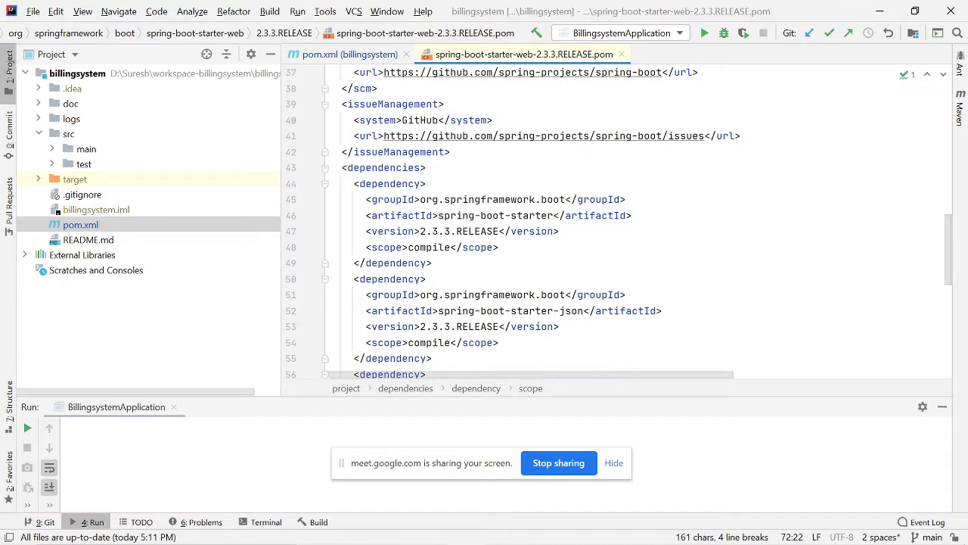
- Highlight the spring-boot-starter dependency in the starter's POM and review the remaining dependencies down to spring-webmvc
{"action": "left_click_drag", "start_coordinate": [347, 183], "coordinate": [432, 263]}
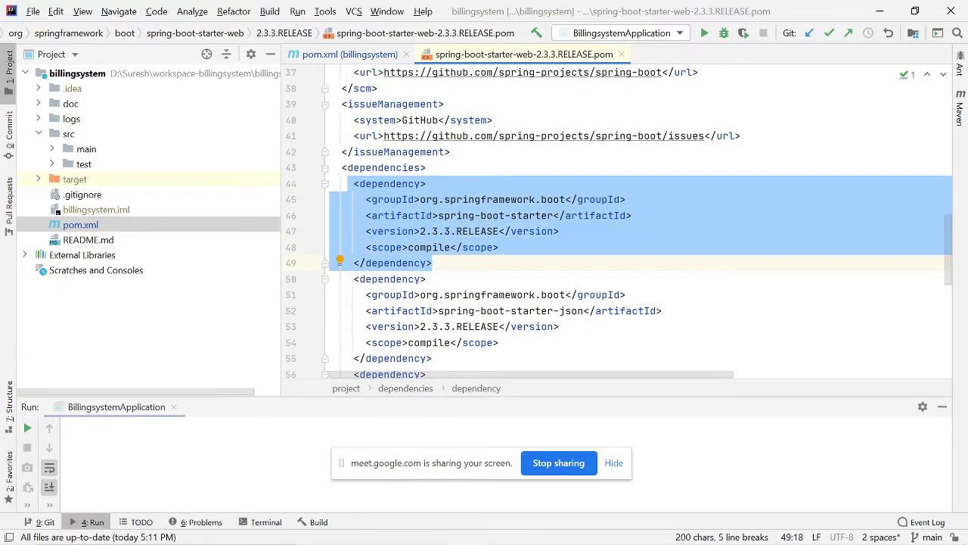
{"action": "scroll", "coordinate": [617, 220], "scroll_direction": "down", "scroll_amount": 3}
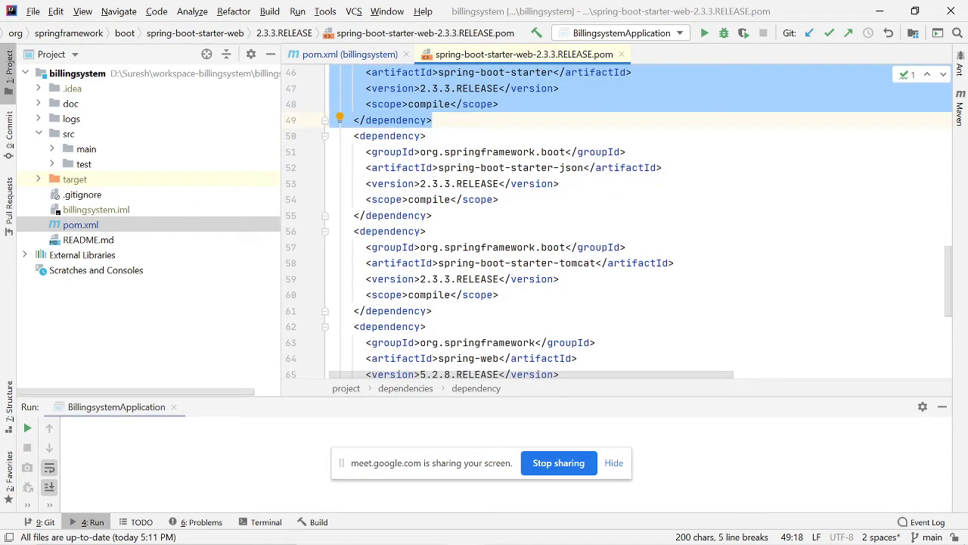
{"action": "scroll", "coordinate": [492, 248], "scroll_direction": "down", "scroll_amount": 4}
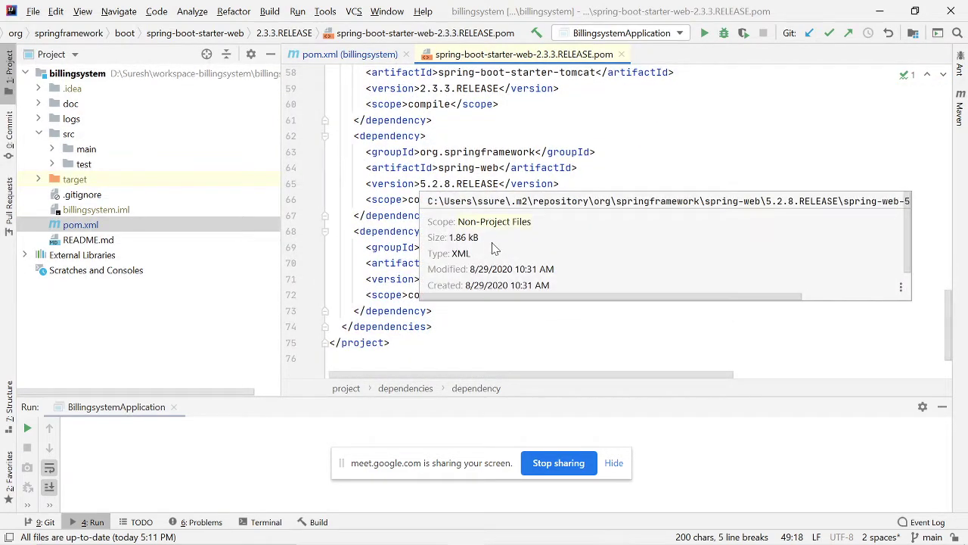
{"action": "left_click", "coordinate": [427, 135]}
{"action": "scroll", "coordinate": [426, 141], "scroll_direction": "up", "scroll_amount": 1}
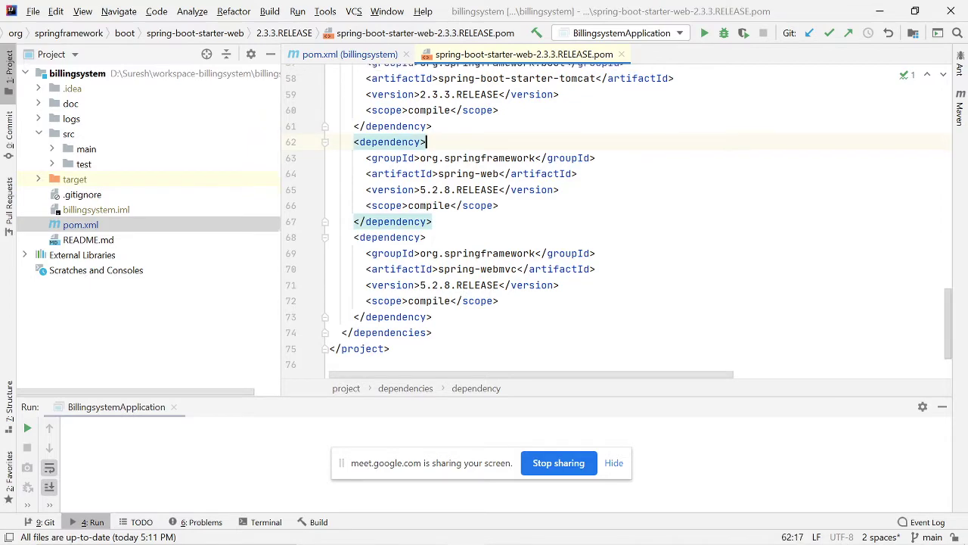
{"action": "scroll", "coordinate": [617, 220], "scroll_direction": "up", "scroll_amount": 5}
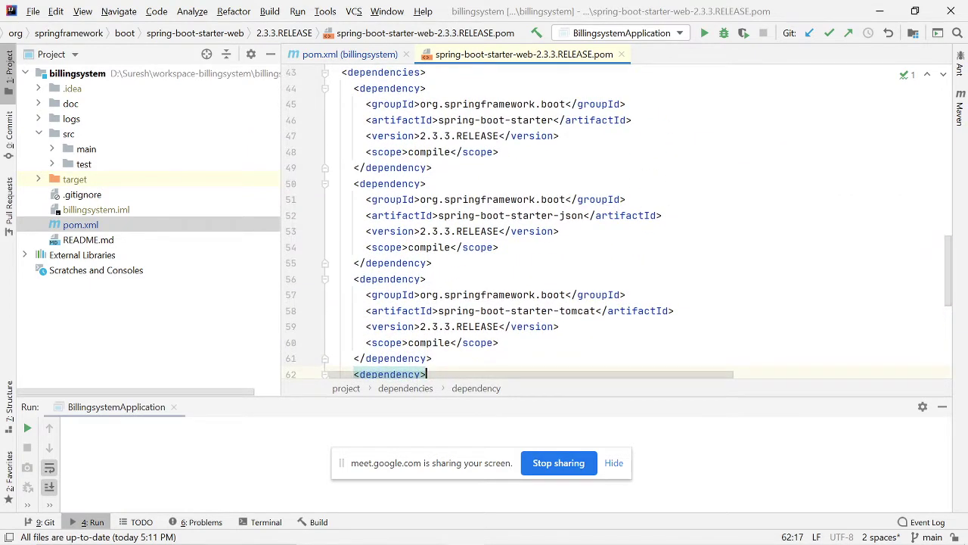
- Return to pom.xml, highlight starter in the spring-boot-starter-web artifact ID, and reopen its POM to review the dependencies
{"action": "key", "text": "ctrl+alt+Left"}
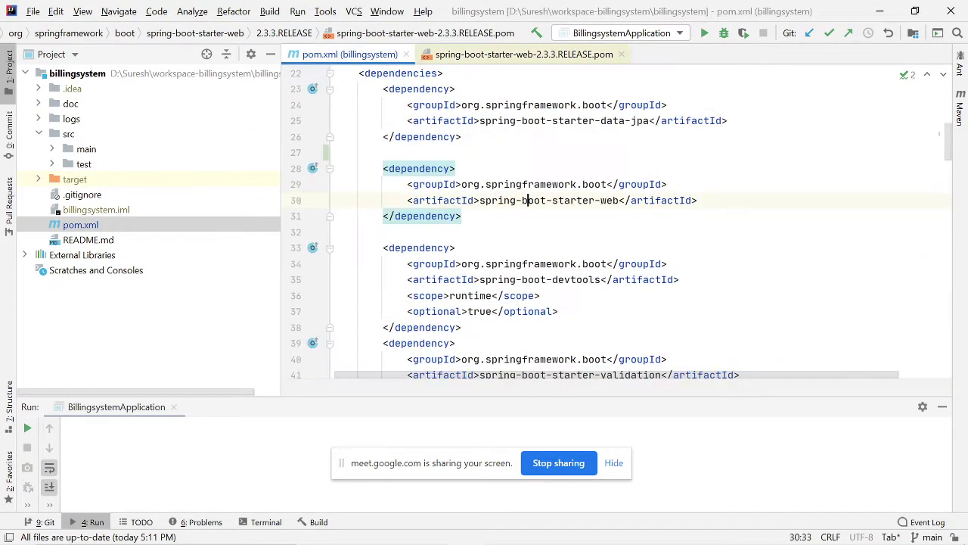
{"action": "double_click", "coordinate": [574, 199]}
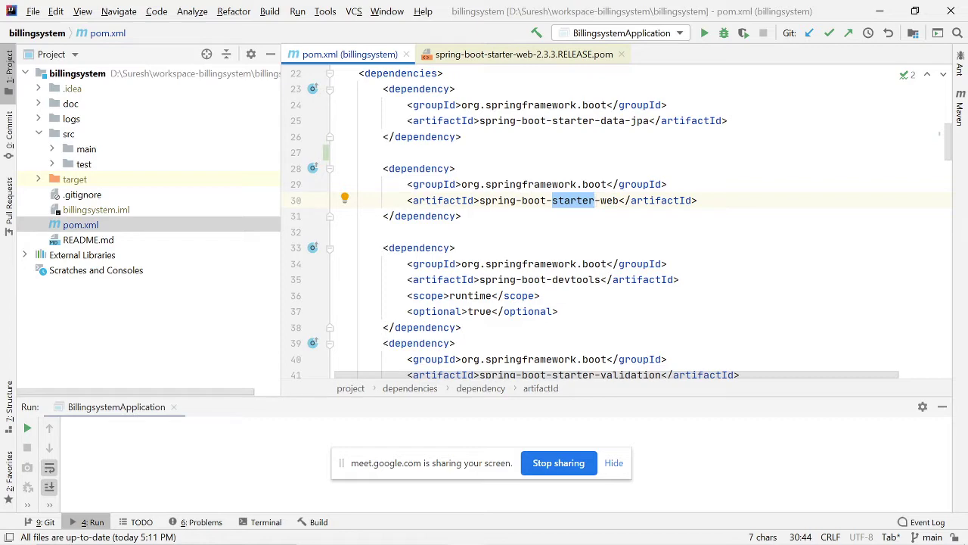
{"action": "left_click", "coordinate": [604, 200]}
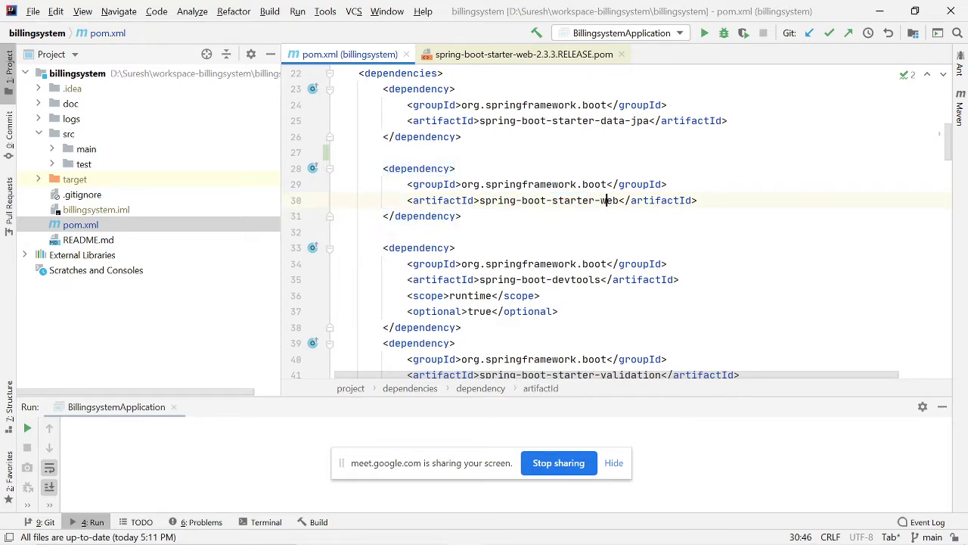
{"action": "key", "text": "ctrl+b"}
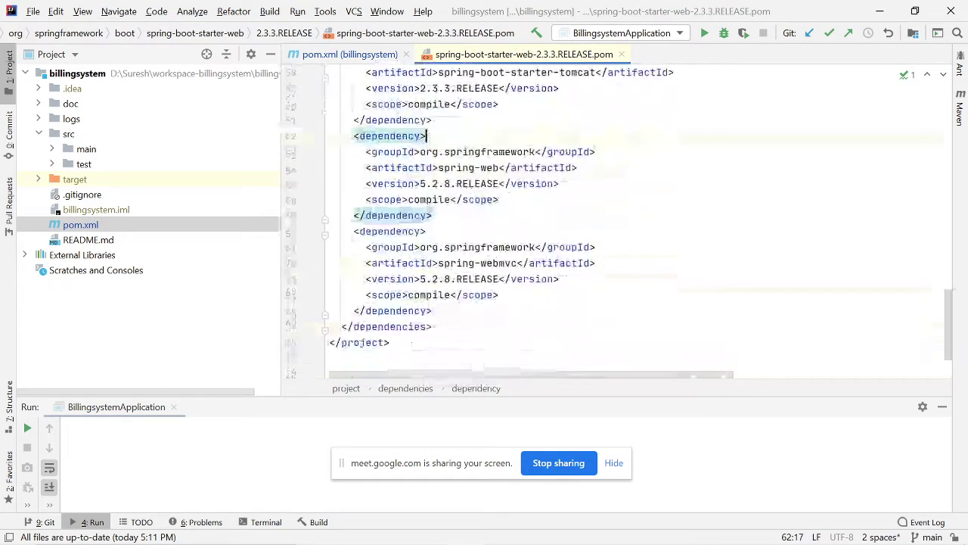
{"action": "scroll", "coordinate": [618, 219], "scroll_direction": "up", "scroll_amount": 5}
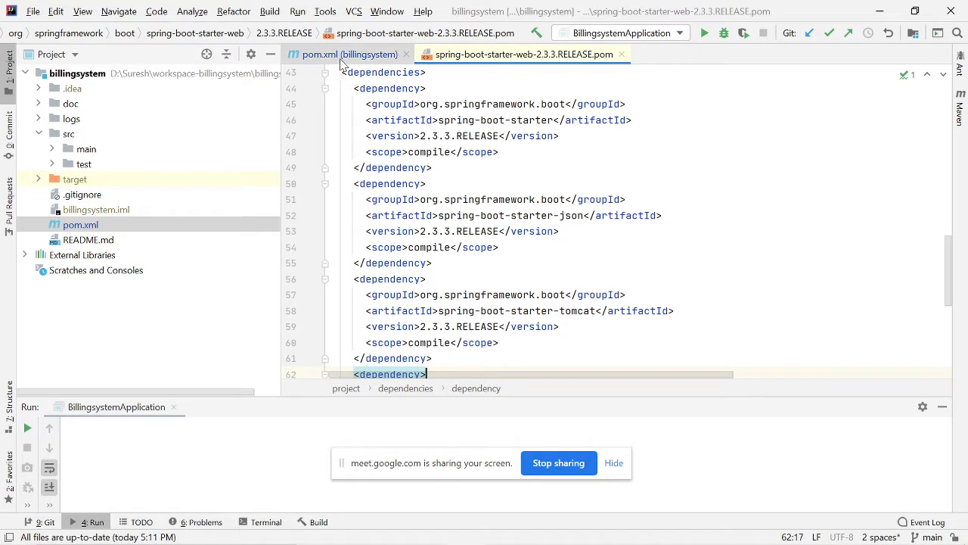
- Go back to pom.xml and extend the selection from the web artifact name to its whole dependency block
{"action": "key", "text": "ctrl+alt+Left"}
{"action": "key", "text": "Left"}
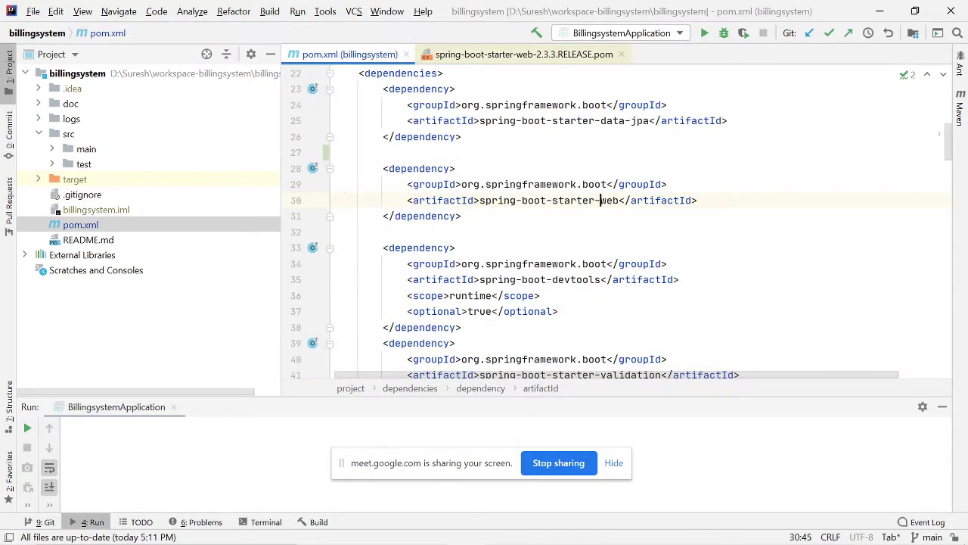
{"action": "key", "text": "ctrl+w"}
{"action": "key", "text": "ctrl+w"}
{"action": "key", "text": "ctrl+w"}
{"action": "key", "text": "ctrl+w"}
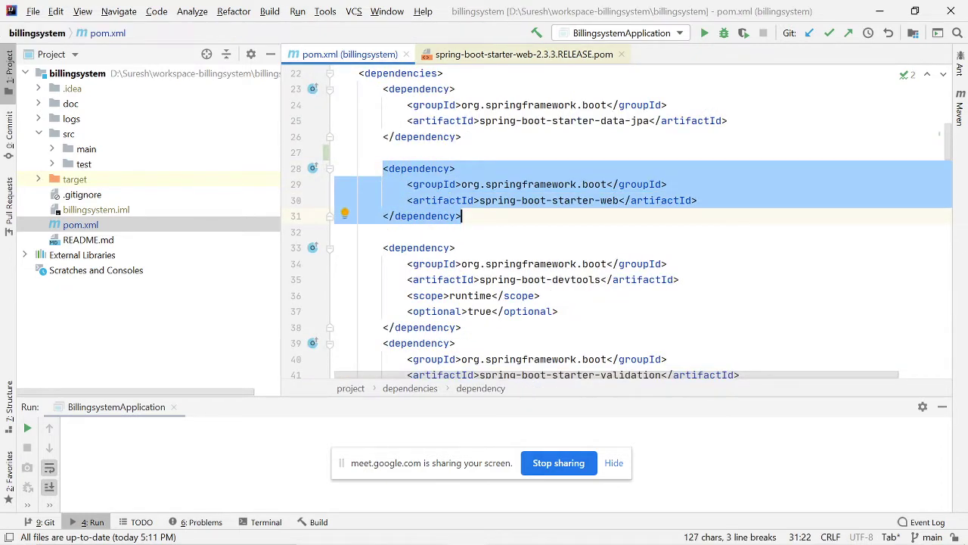
{"action": "key", "text": "Down"}
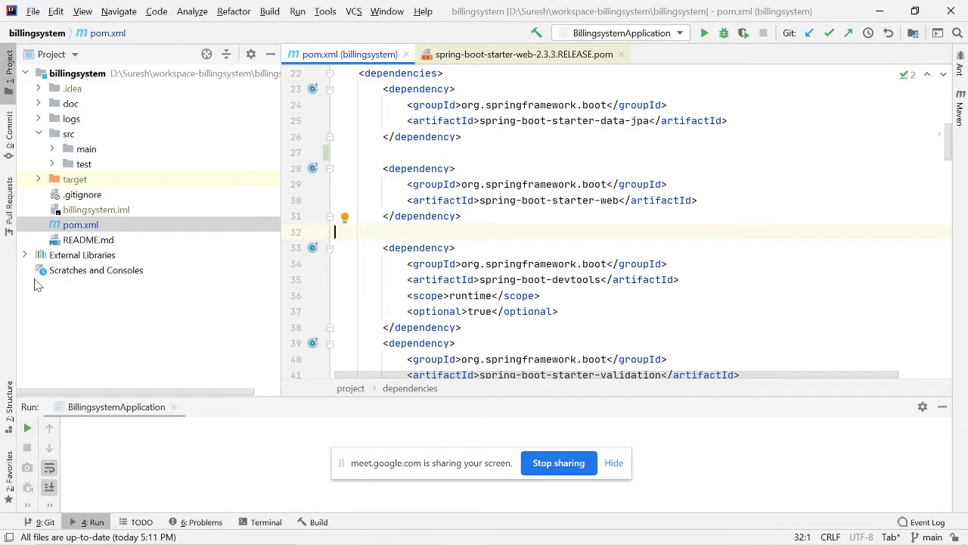
- Expand External Libraries in the project tree and browse the Maven libraries
{"action": "left_click", "coordinate": [26, 255]}
{"action": "scroll", "coordinate": [135, 240], "scroll_direction": "down", "scroll_amount": 5}
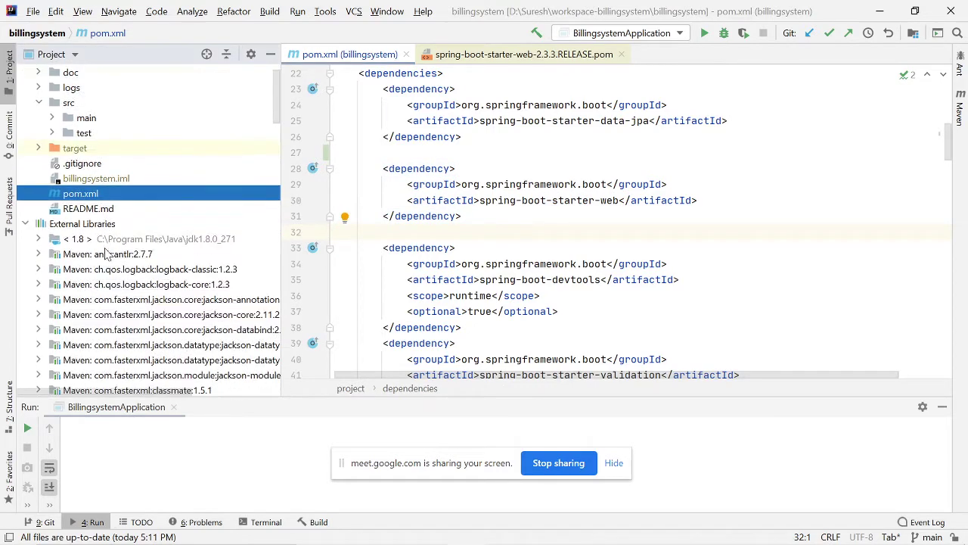
{"action": "scroll", "coordinate": [135, 241], "scroll_direction": "down", "scroll_amount": 7}
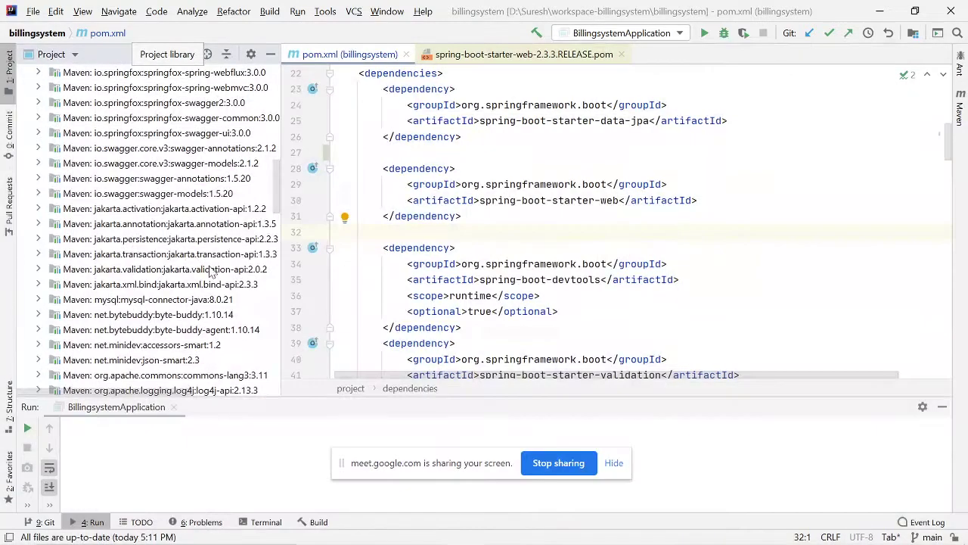
- Browse the Maven entries under External Libraries and select the spring-boot, spring-webmvc and spring-web libraries in turn
{"action": "scroll", "coordinate": [210, 271], "scroll_direction": "down", "scroll_amount": 15}
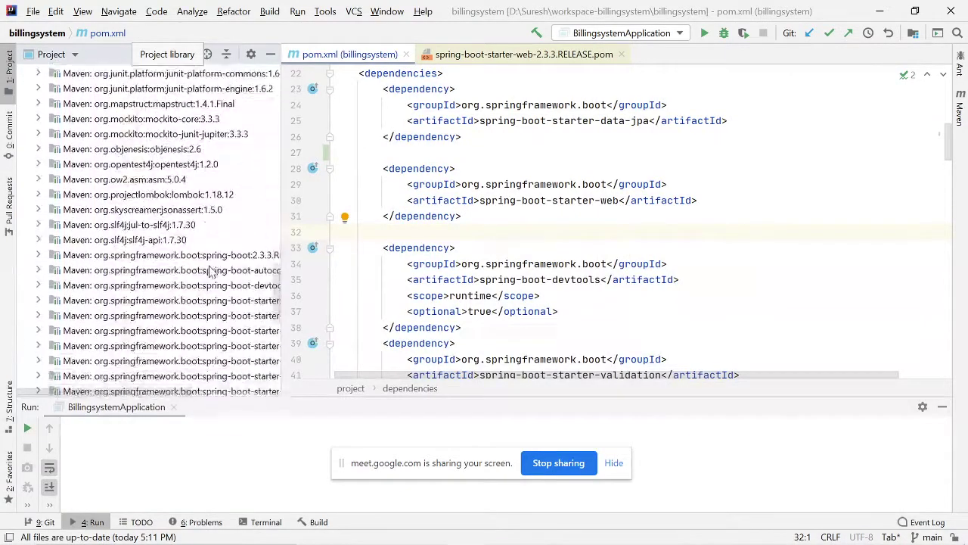
{"action": "scroll", "coordinate": [211, 271], "scroll_direction": "up", "scroll_amount": 2}
{"action": "left_click", "coordinate": [159, 164]}
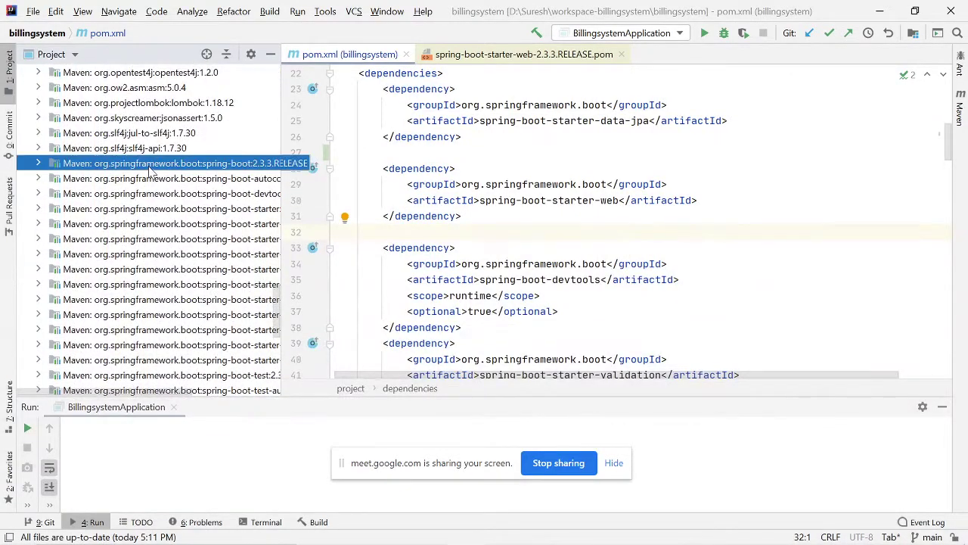
{"action": "scroll", "coordinate": [161, 206], "scroll_direction": "down", "scroll_amount": 10}
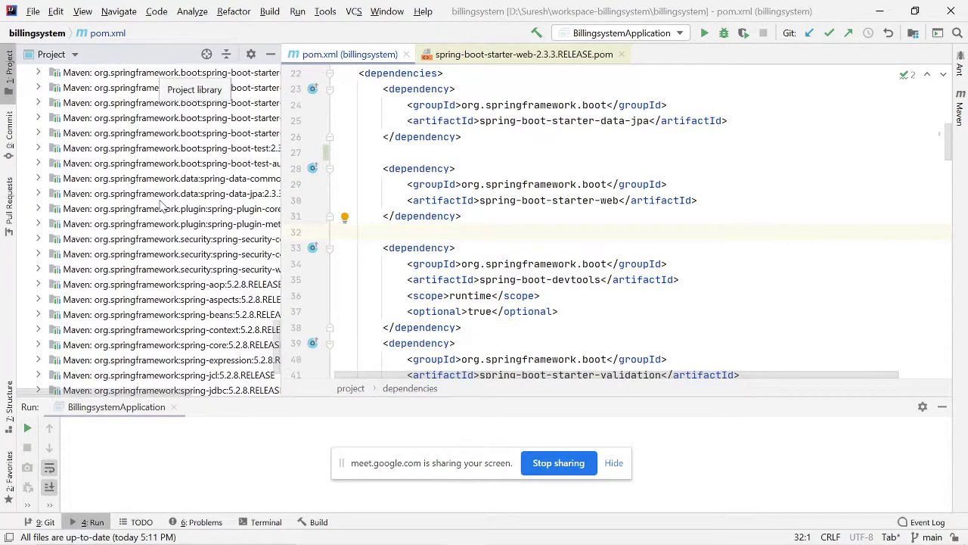
{"action": "scroll", "coordinate": [234, 257], "scroll_direction": "up", "scroll_amount": 1}
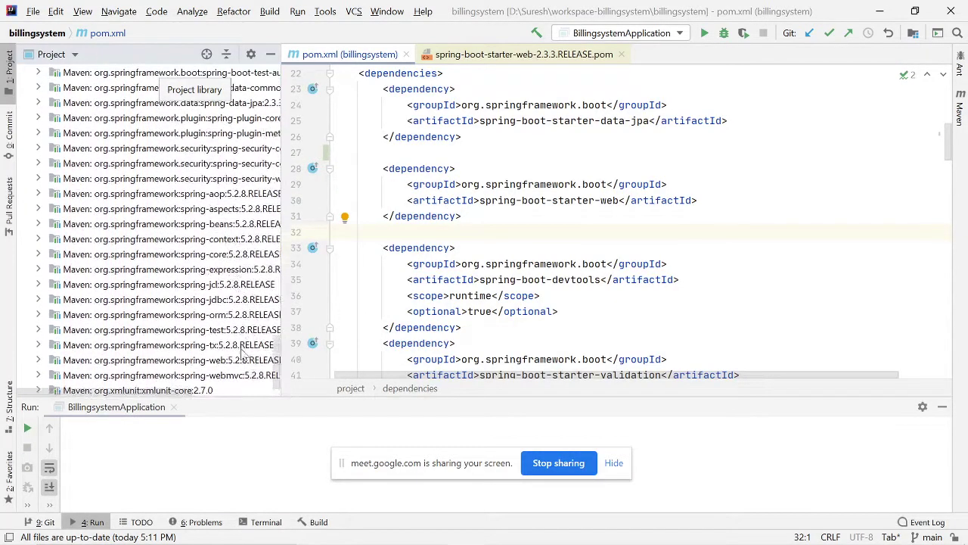
{"action": "left_click", "coordinate": [212, 379]}
{"action": "left_click", "coordinate": [185, 362]}
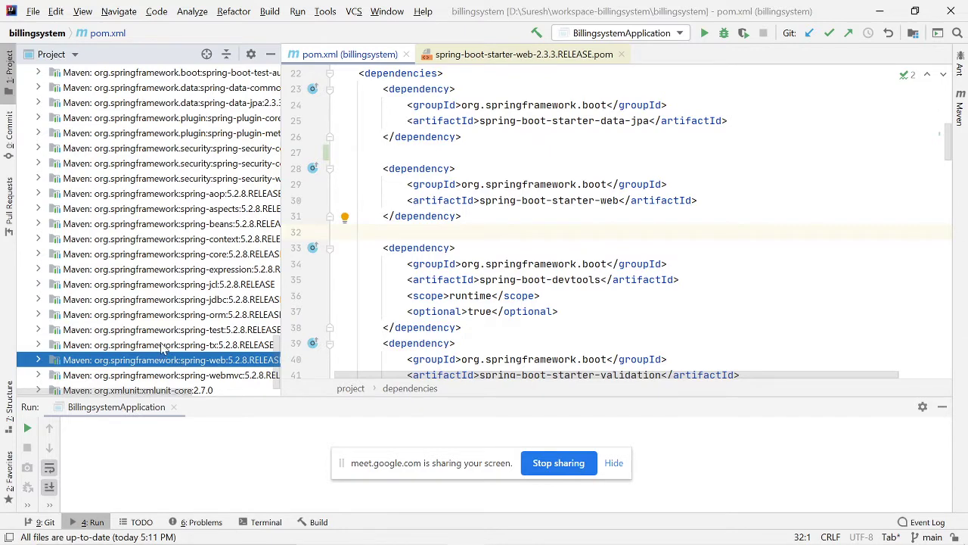
- Highlight the spring-boot-starter-web dependency block in pom.xml and select the matching spring-webmvc library in the project tree
{"action": "scroll", "coordinate": [141, 316], "scroll_direction": "up", "scroll_amount": 1}
{"action": "scroll", "coordinate": [189, 312], "scroll_direction": "up", "scroll_amount": 8}
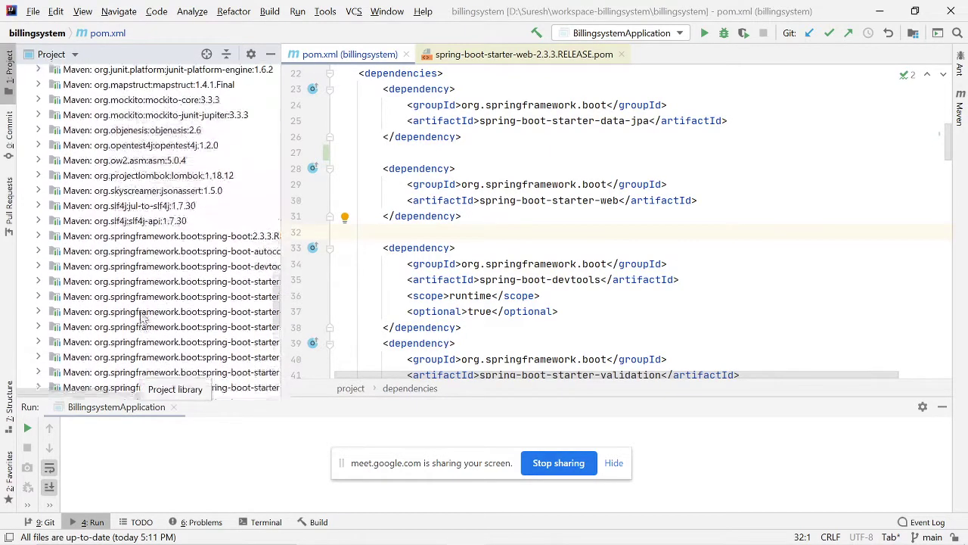
{"action": "scroll", "coordinate": [174, 283], "scroll_direction": "down", "scroll_amount": 3}
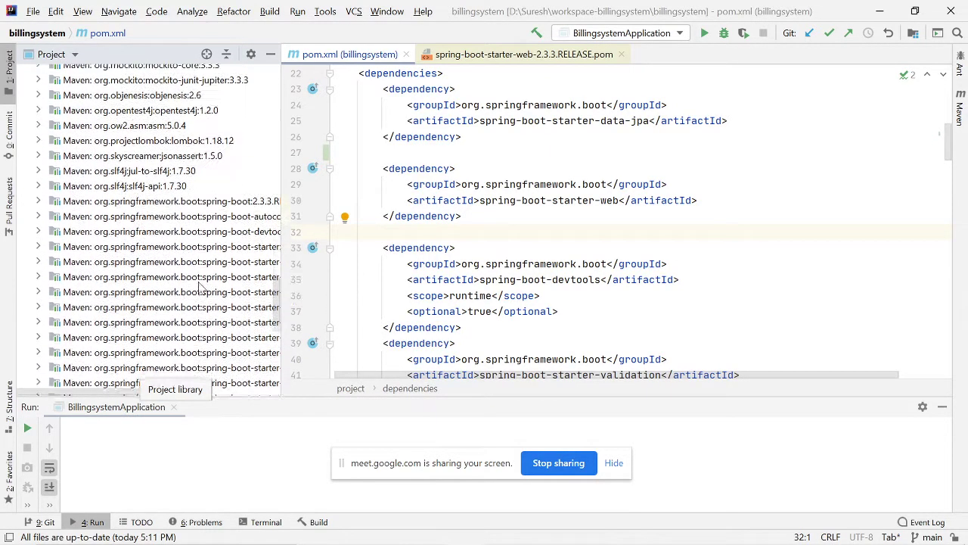
{"action": "scroll", "coordinate": [197, 286], "scroll_direction": "down", "scroll_amount": 5}
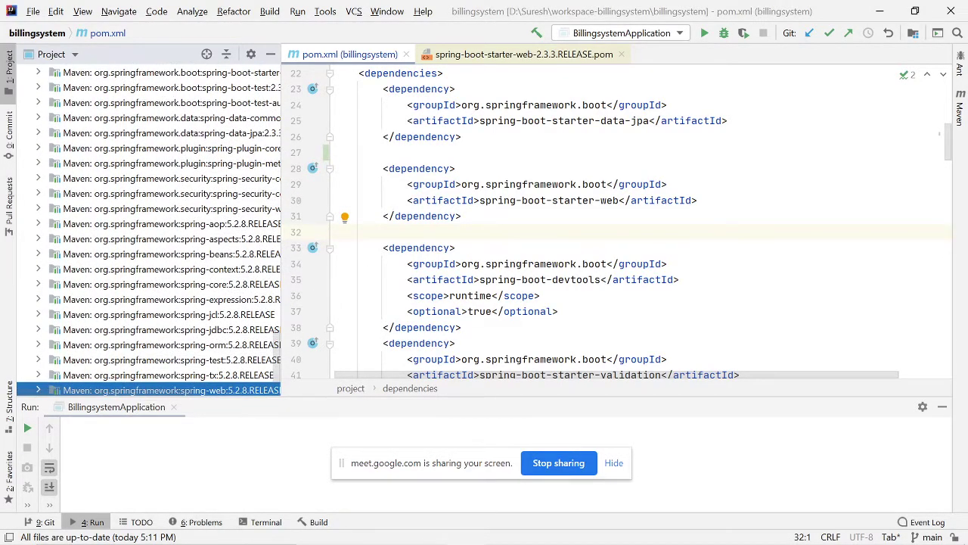
{"action": "left_click", "coordinate": [337, 231]}
{"action": "left_click_drag", "start_coordinate": [337, 232], "coordinate": [359, 168]}
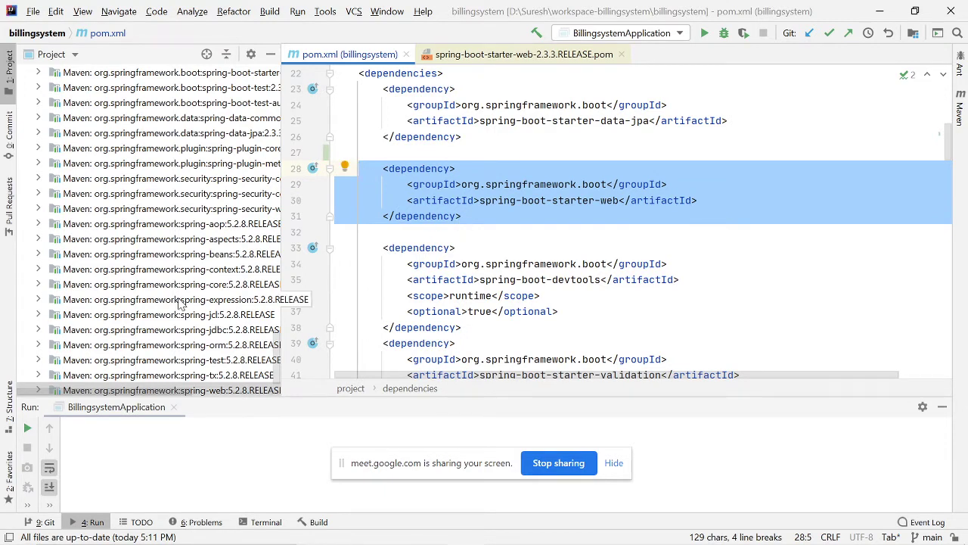
{"action": "scroll", "coordinate": [181, 317], "scroll_direction": "down", "scroll_amount": 2}
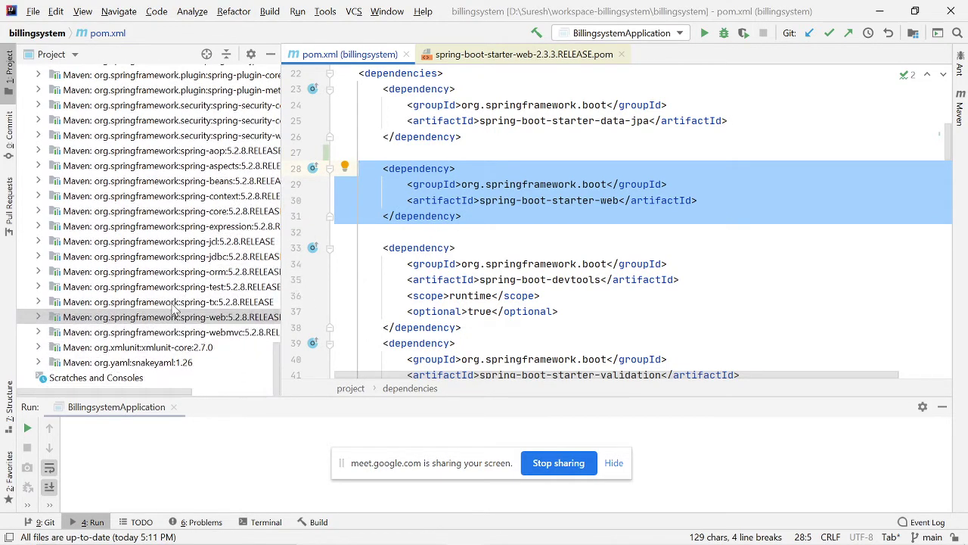
{"action": "left_click", "coordinate": [202, 338]}
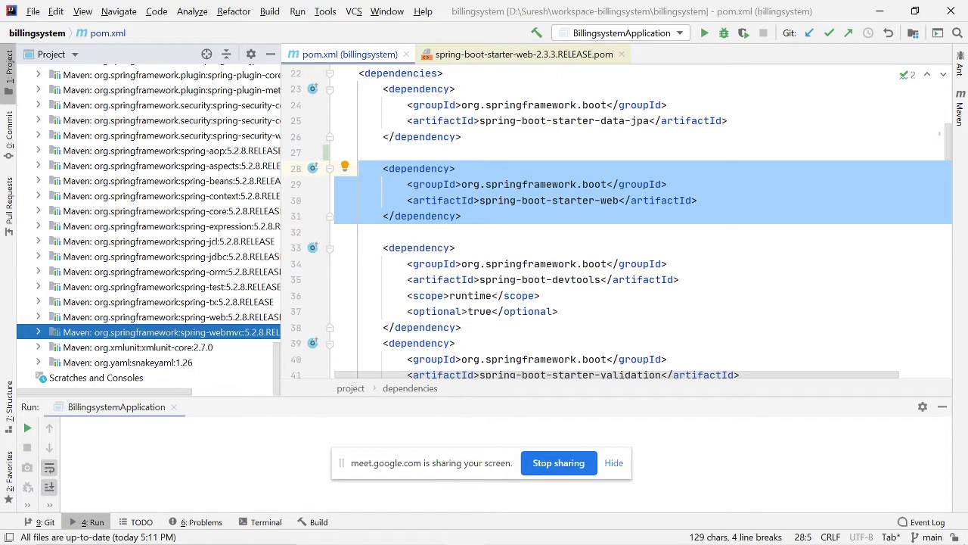
- Highlight the spring-boot-starter-data-jpa artifact name in pom.xml, followed by its whole dependency block
{"action": "left_click", "coordinate": [541, 184]}
{"action": "scroll", "coordinate": [541, 184], "scroll_direction": "up", "scroll_amount": 3}
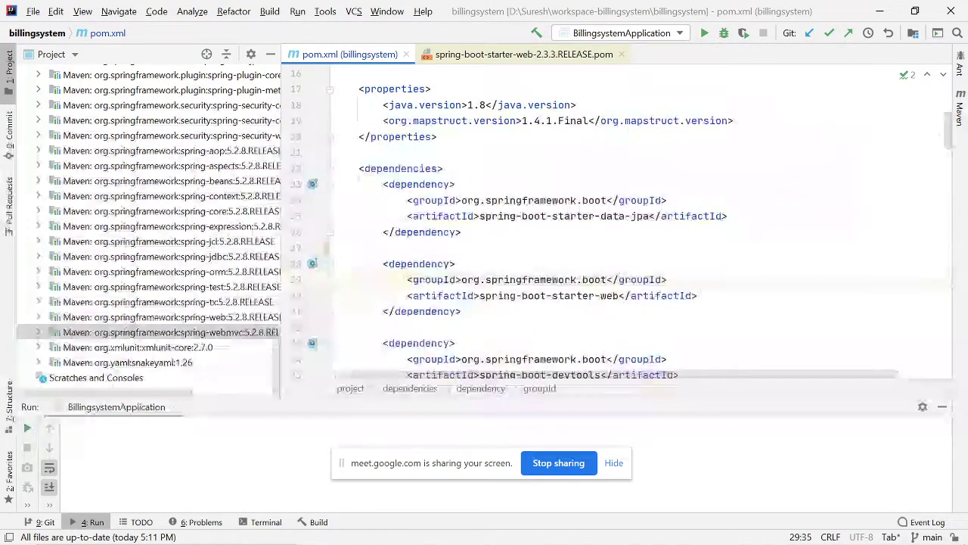
{"action": "left_click_drag", "start_coordinate": [474, 216], "coordinate": [596, 216]}
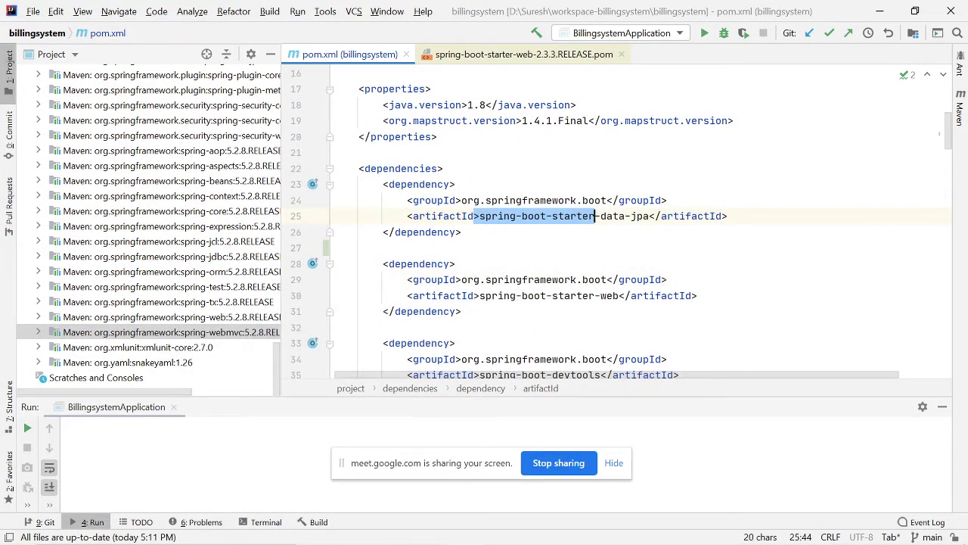
{"action": "left_click", "coordinate": [643, 216]}
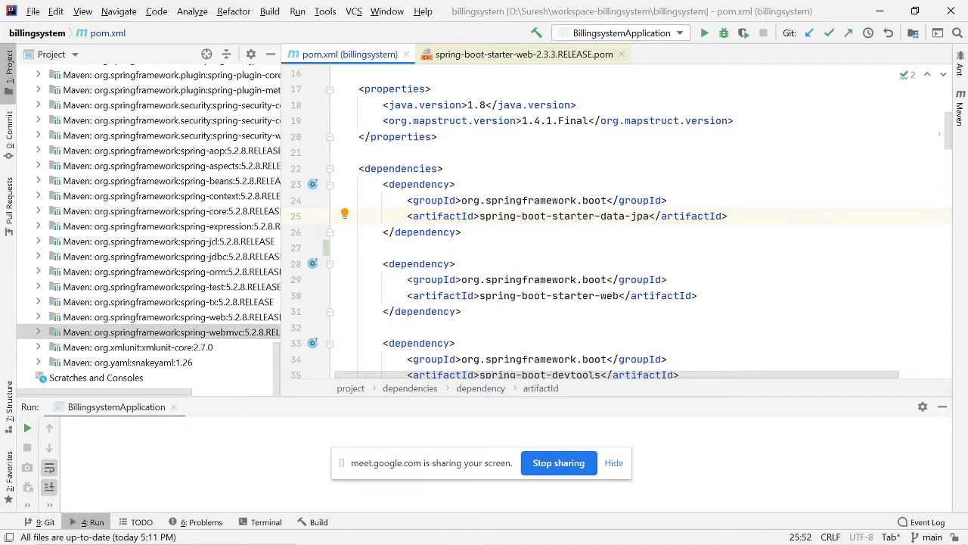
{"action": "left_click_drag", "start_coordinate": [383, 184], "coordinate": [383, 249]}
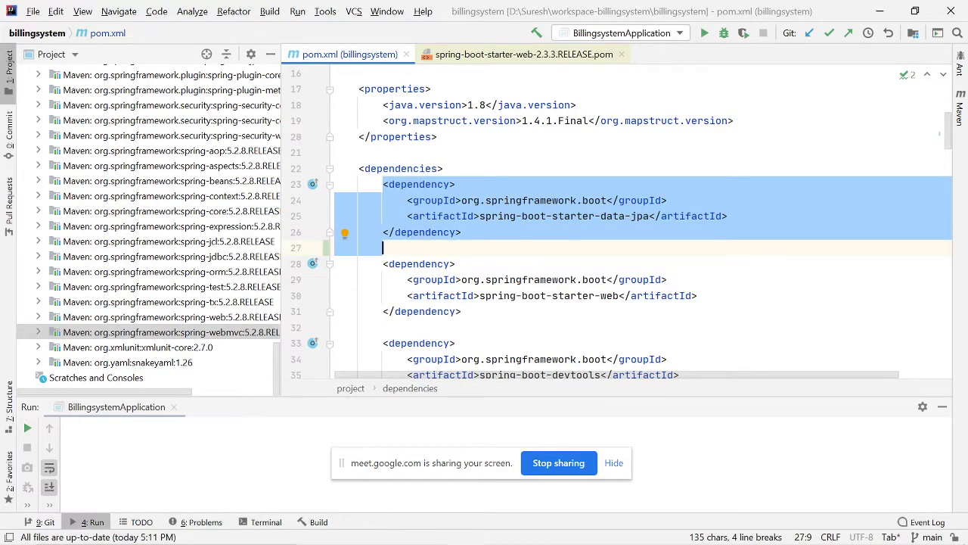
{"action": "key", "text": "shift+Left"}
{"action": "key", "text": "shift+Left"}
{"action": "key", "text": "shift+Left"}
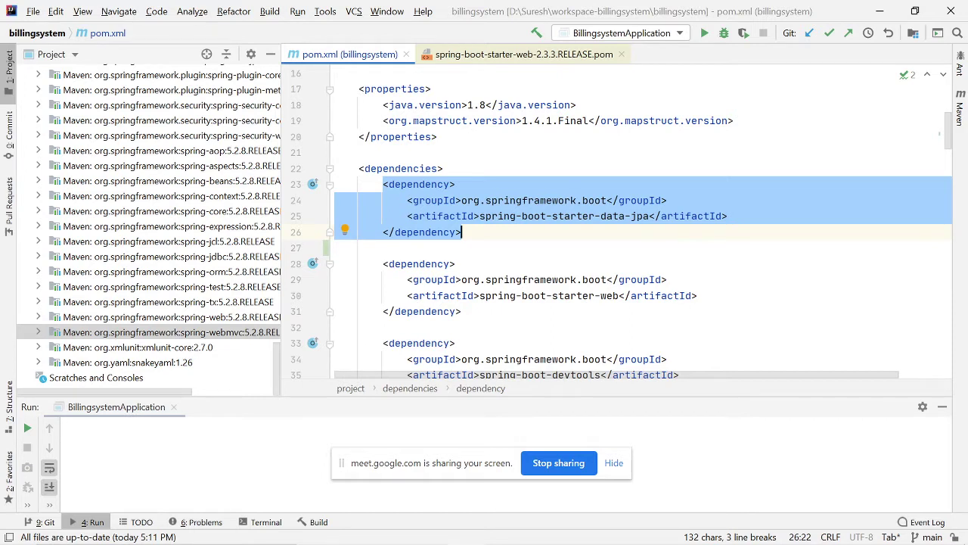
- Reselect the data-jpa dependency from its closing tag up to the groupId line, and clear the selection onto blank line 27
{"action": "key", "text": "Escape"}
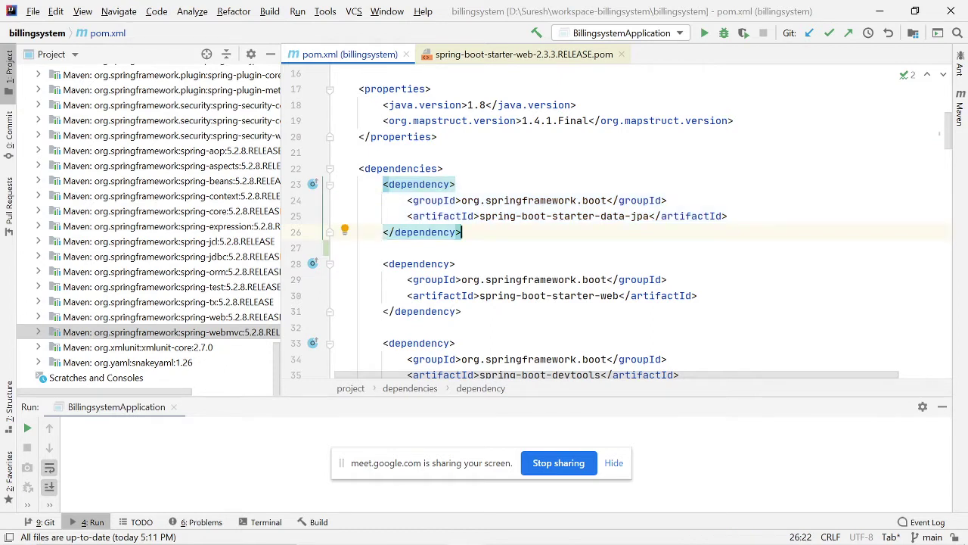
{"action": "left_click_drag", "start_coordinate": [461, 232], "coordinate": [359, 200]}
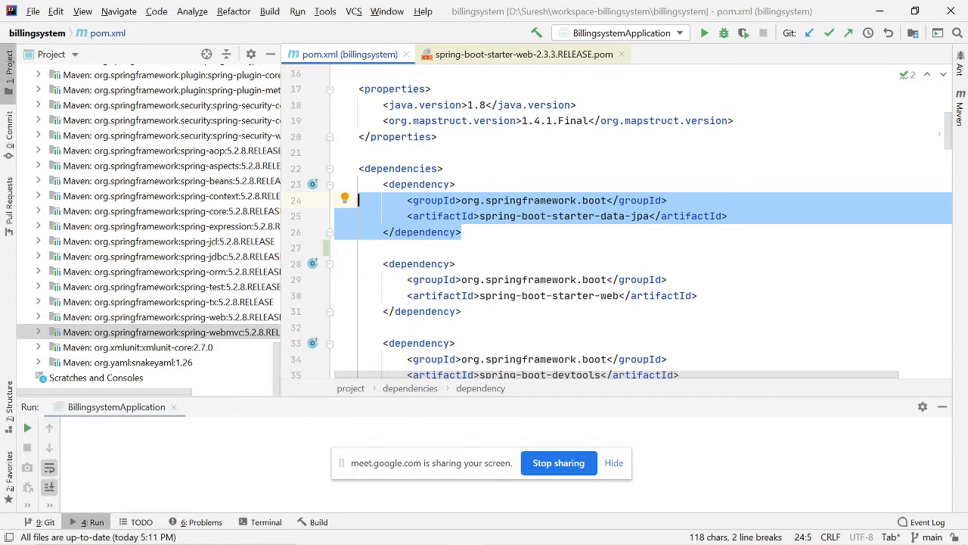
{"action": "key", "text": "Right"}
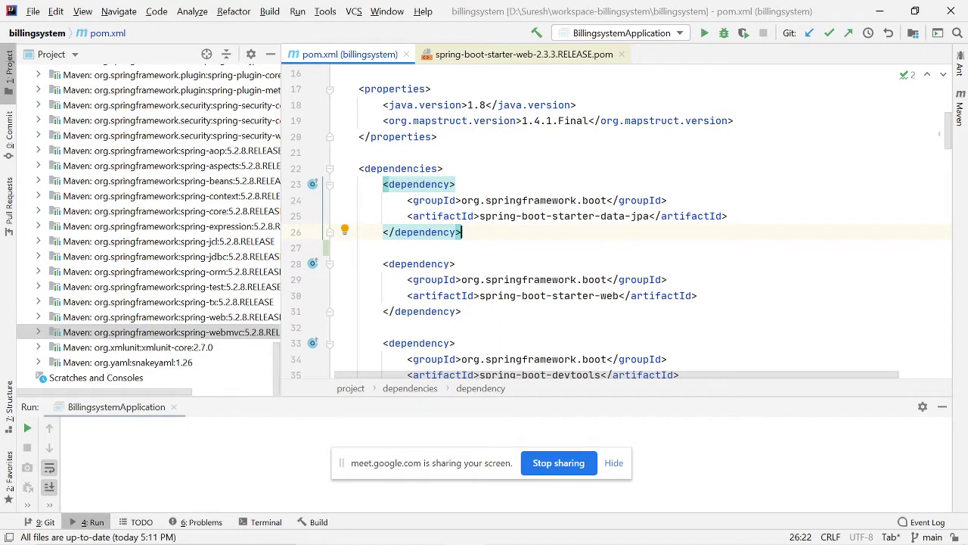
{"action": "key", "text": "Down"}
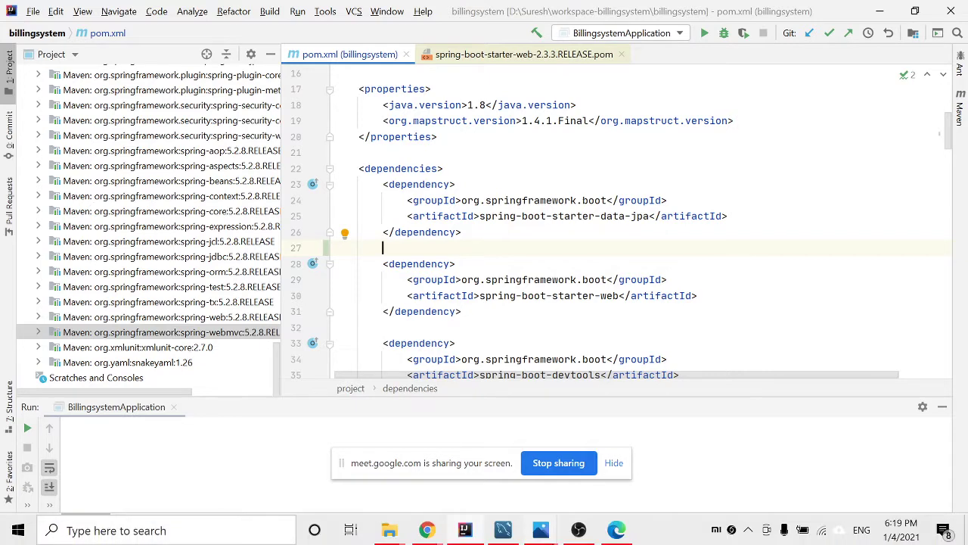
- Switch to Photos and go through the slides to Slide5.png, which covers accessing the Billing System API
{"action": "mouse_move", "coordinate": [550, 535]}
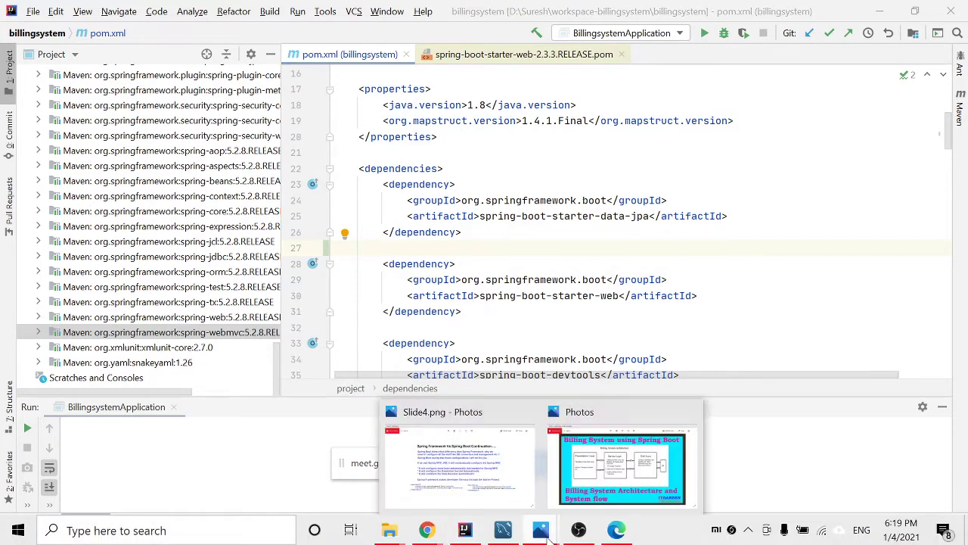
{"action": "left_click", "coordinate": [473, 477]}
{"action": "key", "text": "Right"}
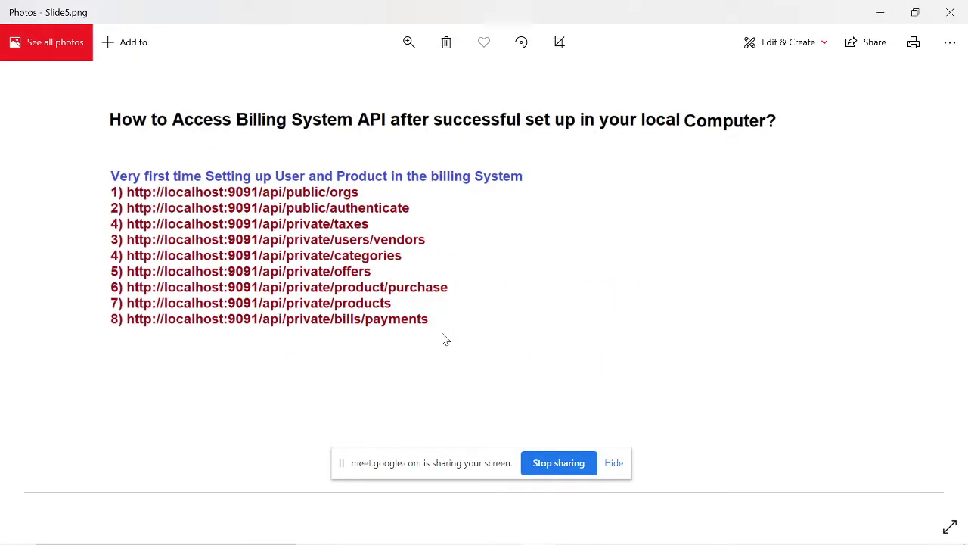
{"action": "key", "text": "Right"}
{"action": "key", "text": "Left"}
{"action": "key", "text": "Left"}
{"action": "key", "text": "Right"}
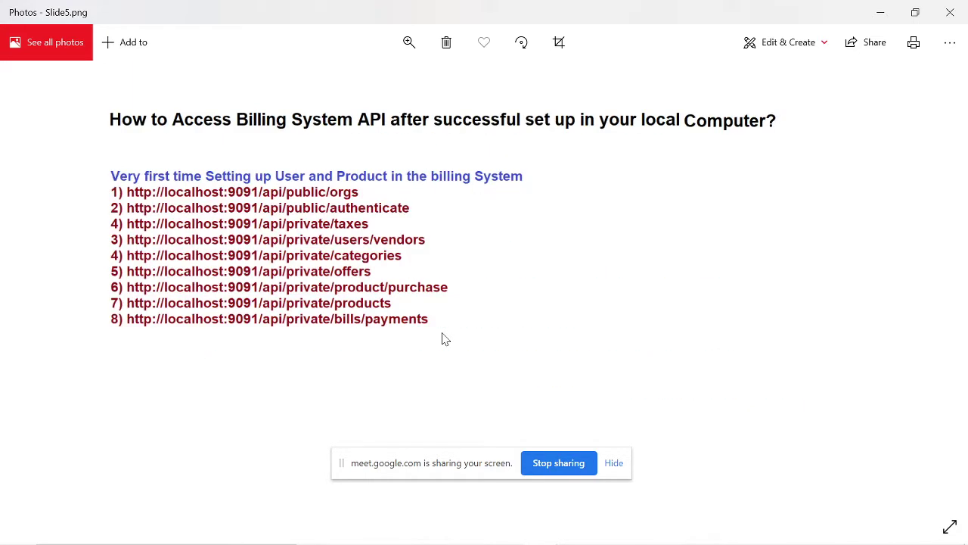
- Switch back to IntelliJ IDEA and collapse External Libraries in the project tree
{"action": "mouse_move", "coordinate": [588, 540]}
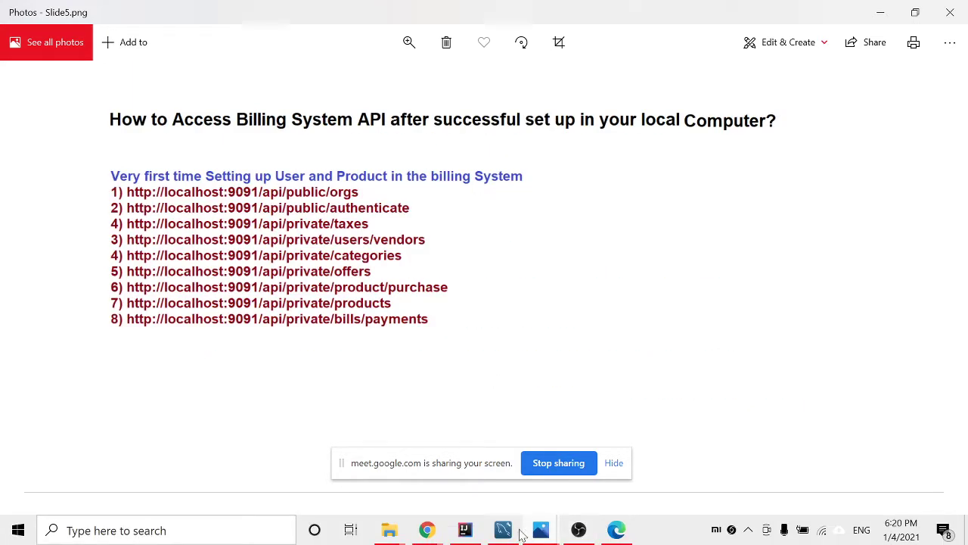
{"action": "left_click", "coordinate": [465, 532]}
{"action": "scroll", "coordinate": [225, 302], "scroll_direction": "up", "scroll_amount": 10}
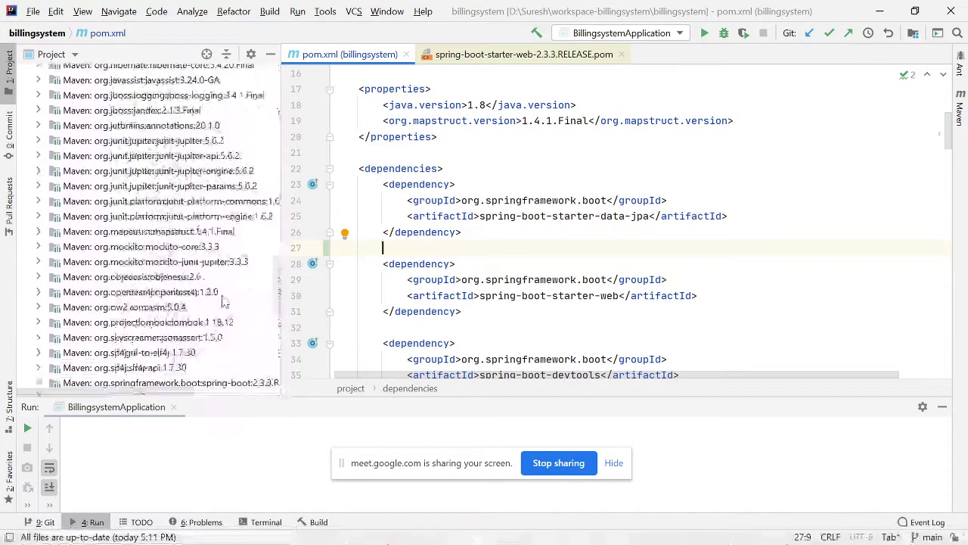
{"action": "scroll", "coordinate": [225, 303], "scroll_direction": "up", "scroll_amount": 15}
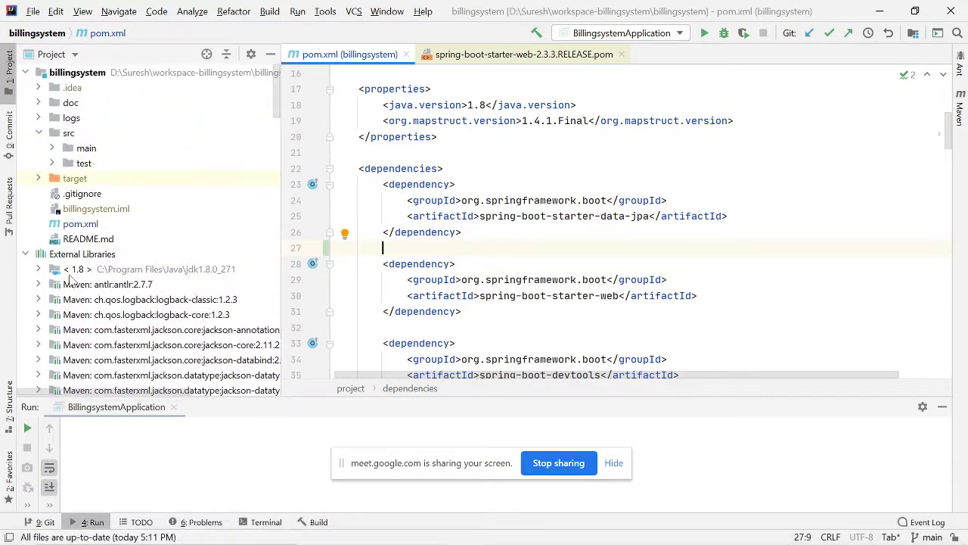
{"action": "left_click", "coordinate": [25, 254]}
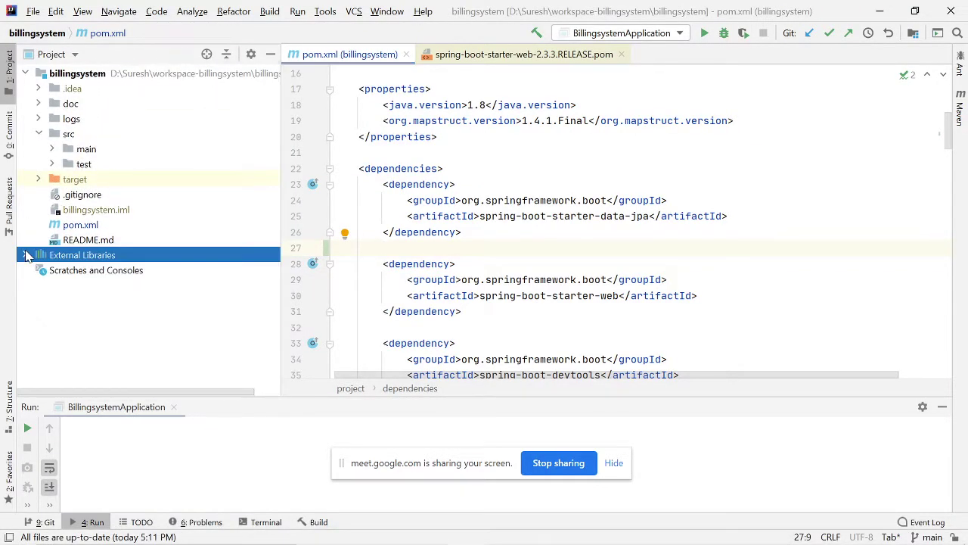
- Point out the billingsystem root and src folder, and expand main and java to show the com.itgarden packages
{"action": "left_click", "coordinate": [89, 78]}
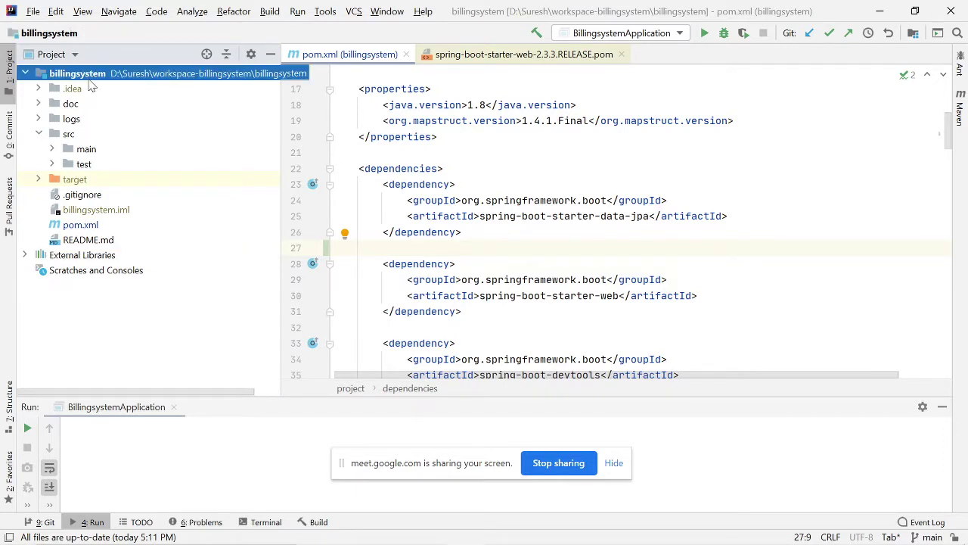
{"action": "left_click", "coordinate": [70, 134]}
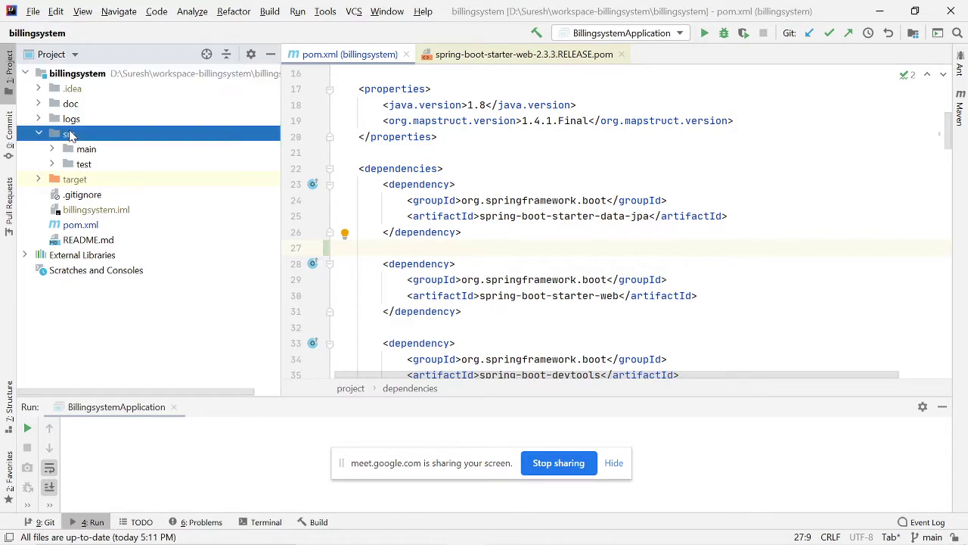
{"action": "left_click", "coordinate": [96, 79]}
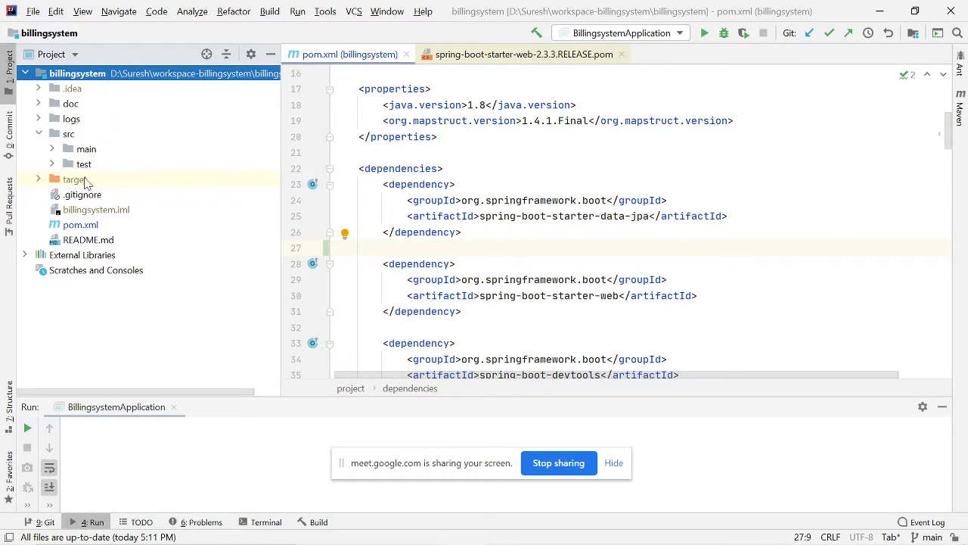
{"action": "left_click", "coordinate": [52, 149]}
{"action": "left_click", "coordinate": [66, 164]}
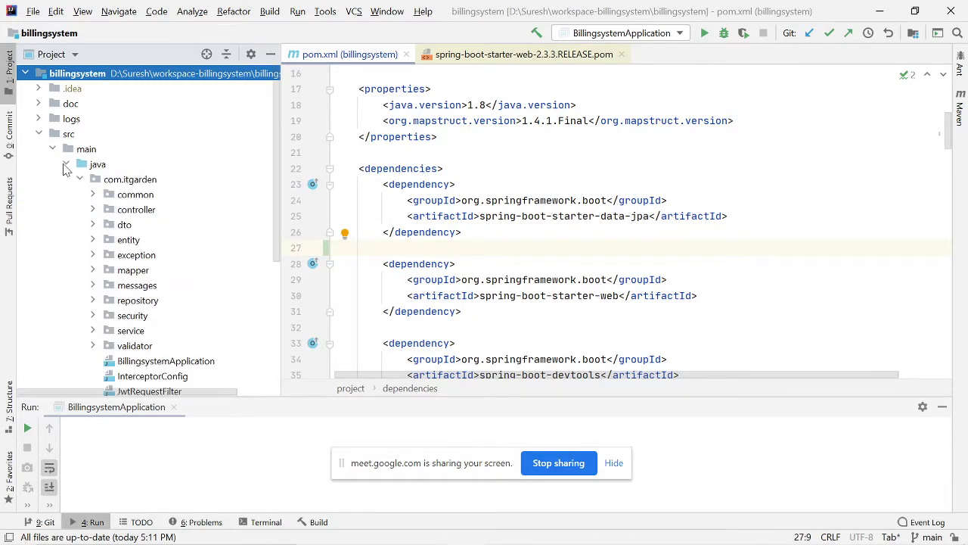
- Select the controller, entity, mapper and service packages in turn under com.itgarden
{"action": "left_click", "coordinate": [156, 211]}
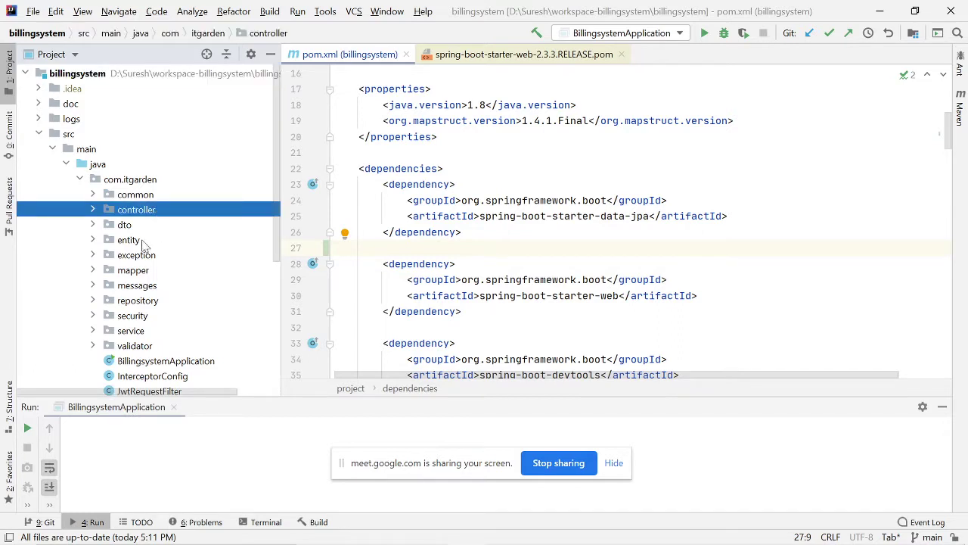
{"action": "left_click", "coordinate": [148, 243]}
{"action": "scroll", "coordinate": [189, 272], "scroll_direction": "down", "scroll_amount": 2}
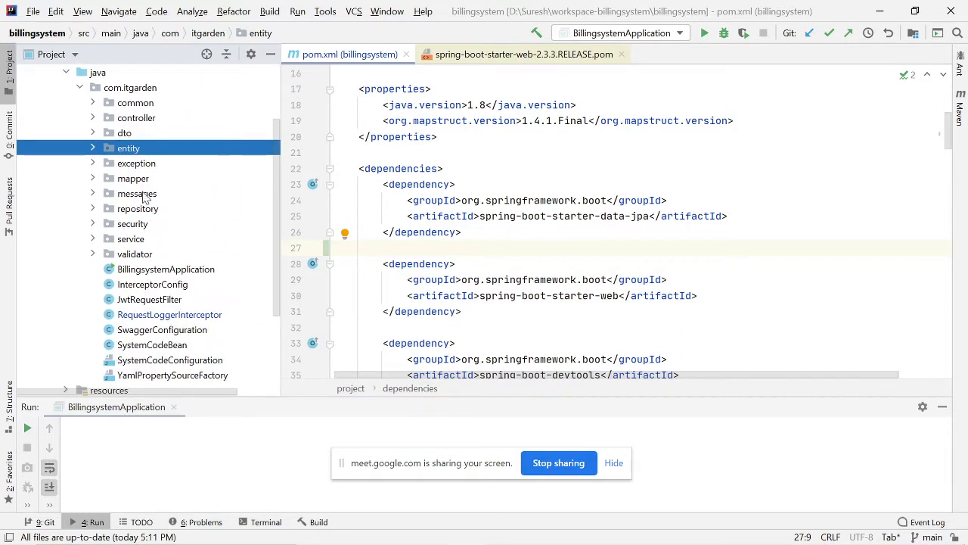
{"action": "left_click", "coordinate": [140, 180]}
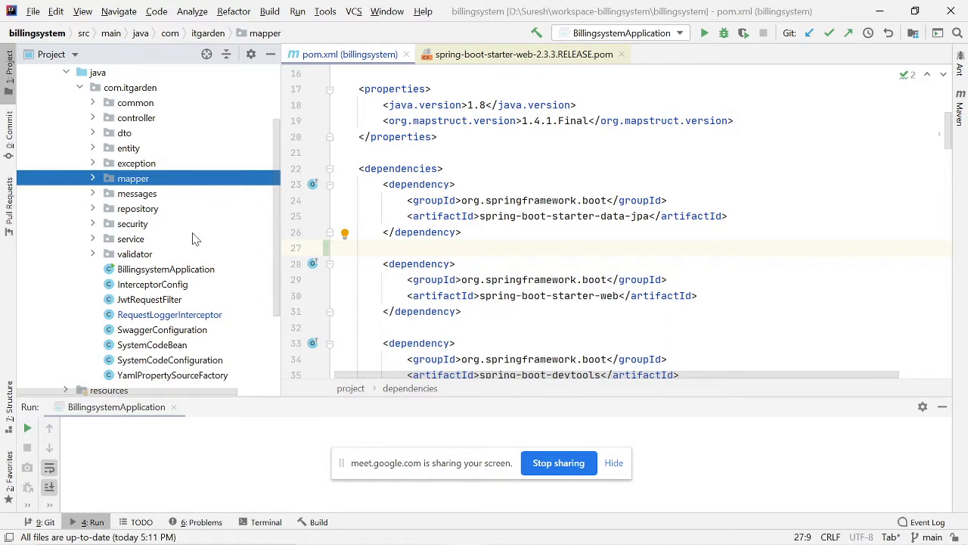
{"action": "left_click", "coordinate": [152, 241]}
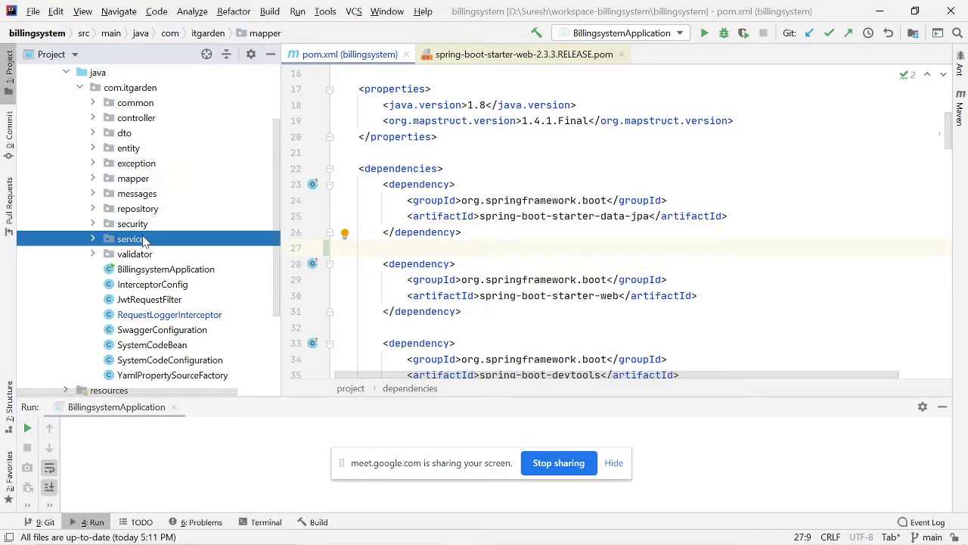
- Select the validator, dto and controller packages in turn under com.itgarden and look over the package list
{"action": "left_click", "coordinate": [150, 256]}
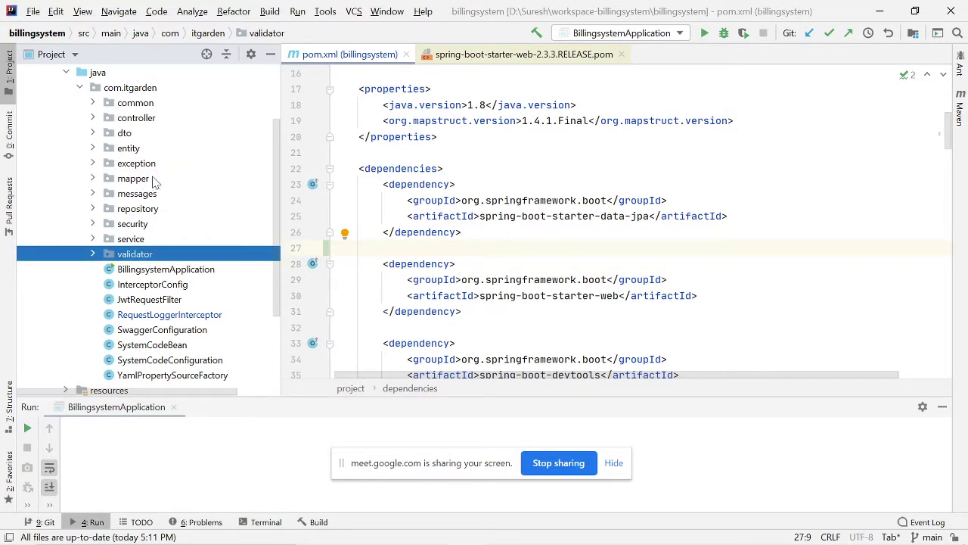
{"action": "left_click", "coordinate": [144, 151]}
{"action": "left_click", "coordinate": [143, 136]}
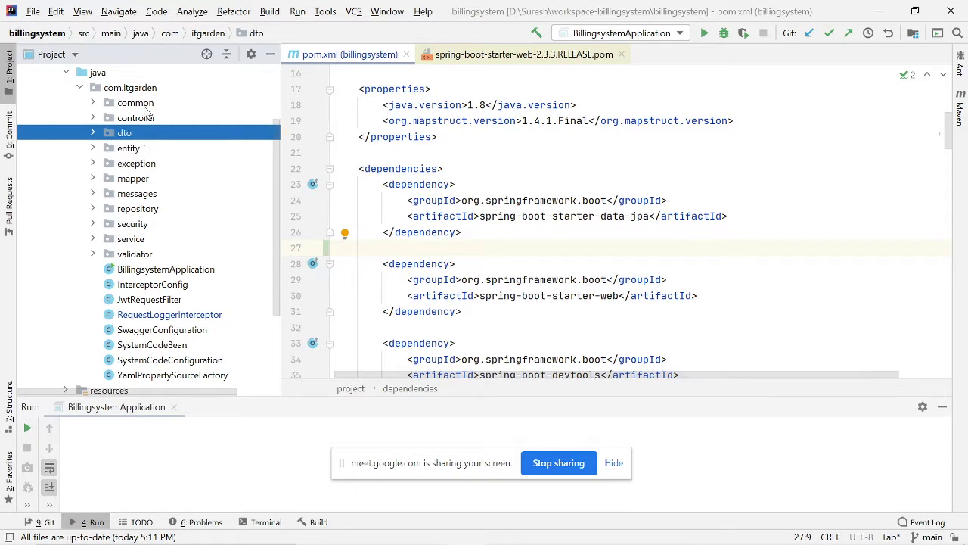
{"action": "left_click", "coordinate": [94, 118]}
{"action": "left_click", "coordinate": [94, 119]}
{"action": "left_click", "coordinate": [147, 121]}
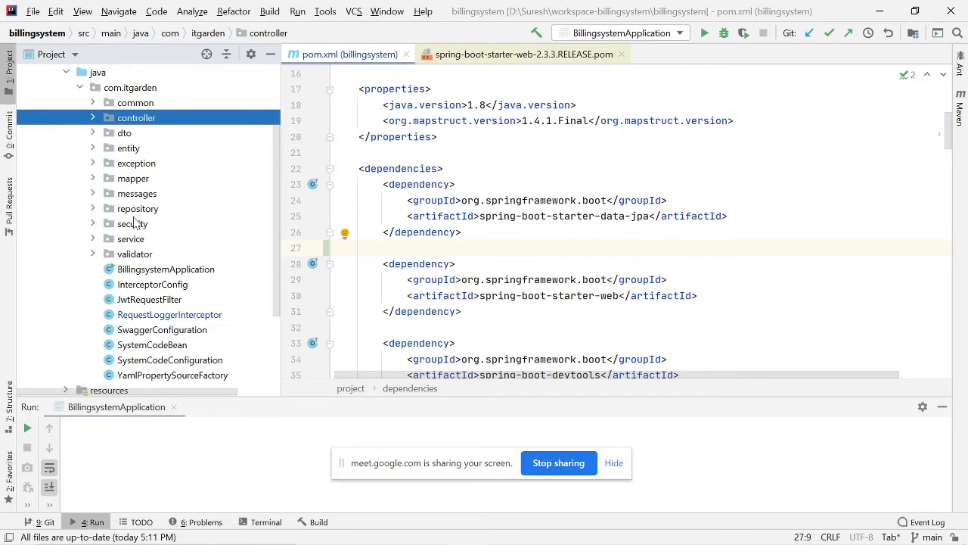
{"action": "scroll", "coordinate": [147, 250], "scroll_direction": "down", "scroll_amount": 3}
{"action": "scroll", "coordinate": [110, 214], "scroll_direction": "up", "scroll_amount": 4}
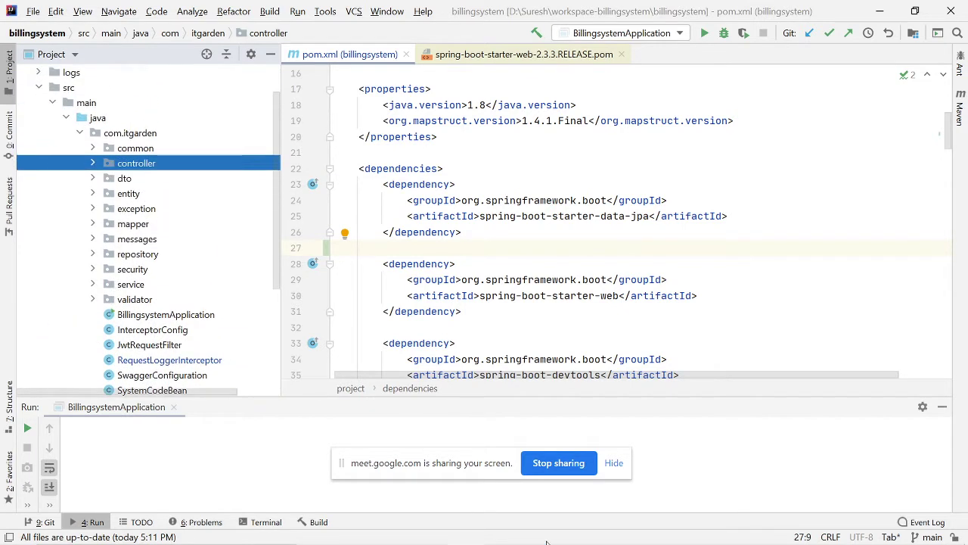
- Switch to Photos and show Slide5.png with the Billing System API endpoint URLs
{"action": "mouse_move", "coordinate": [612, 535]}
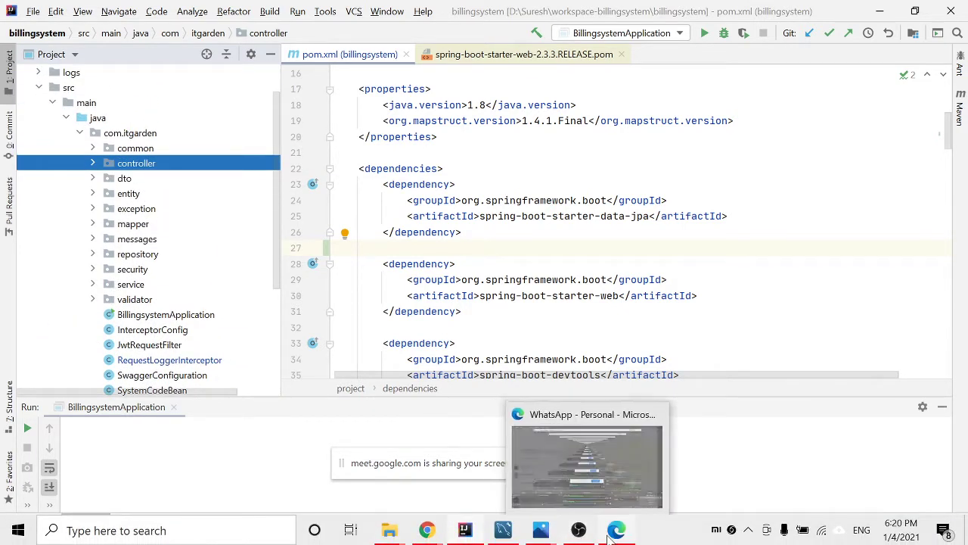
{"action": "left_click", "coordinate": [541, 530]}
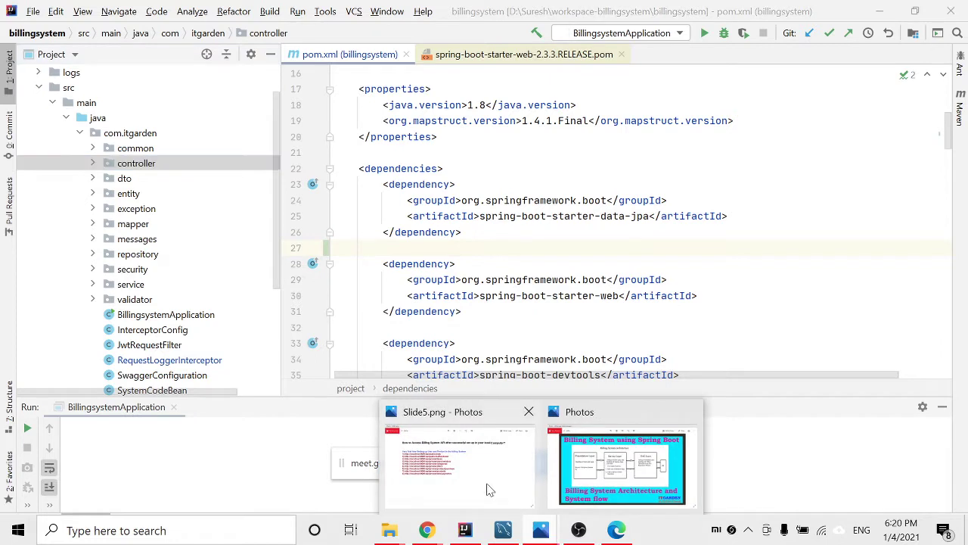
{"action": "left_click", "coordinate": [488, 490]}
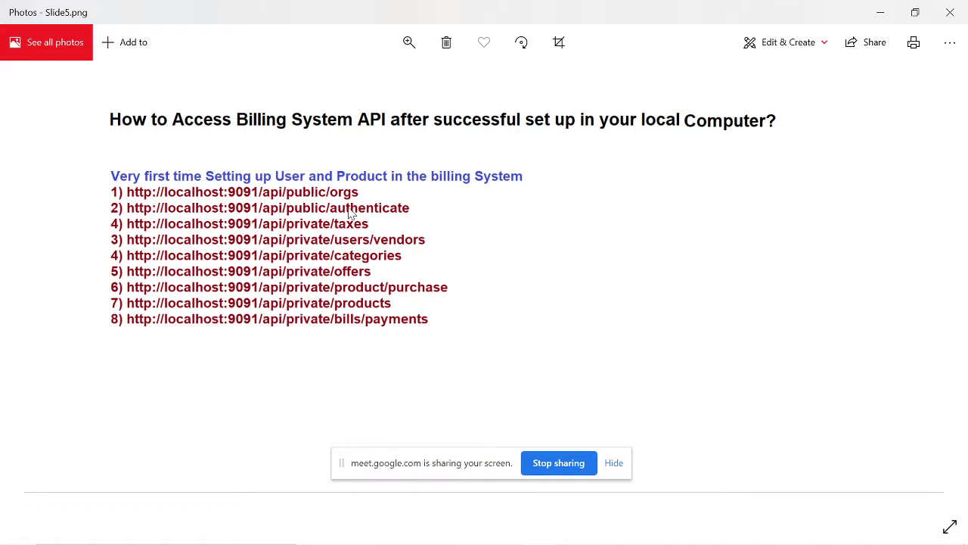
- Find and launch the PostmanCanary app
{"action": "mouse_move", "coordinate": [553, 541]}
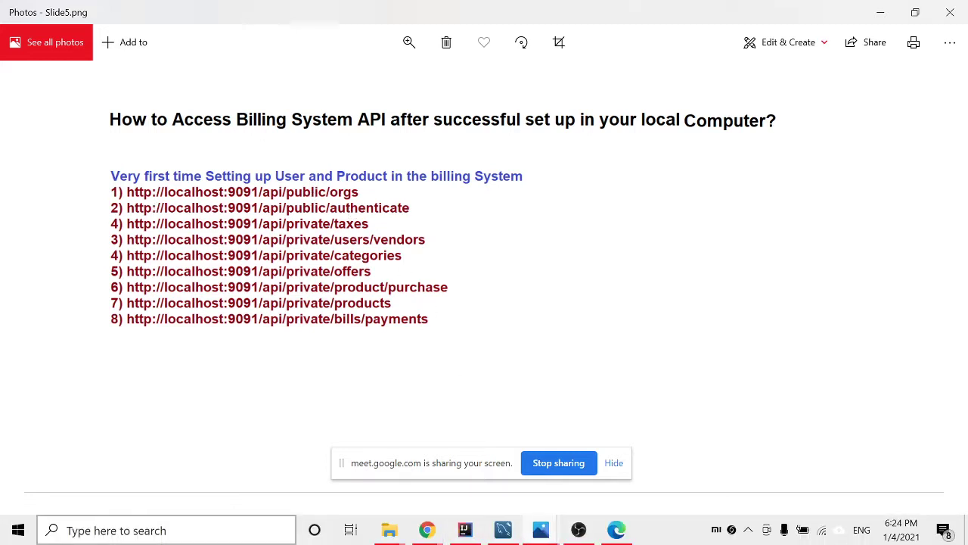
{"action": "left_click", "coordinate": [224, 534]}
{"action": "type", "text": "post"}
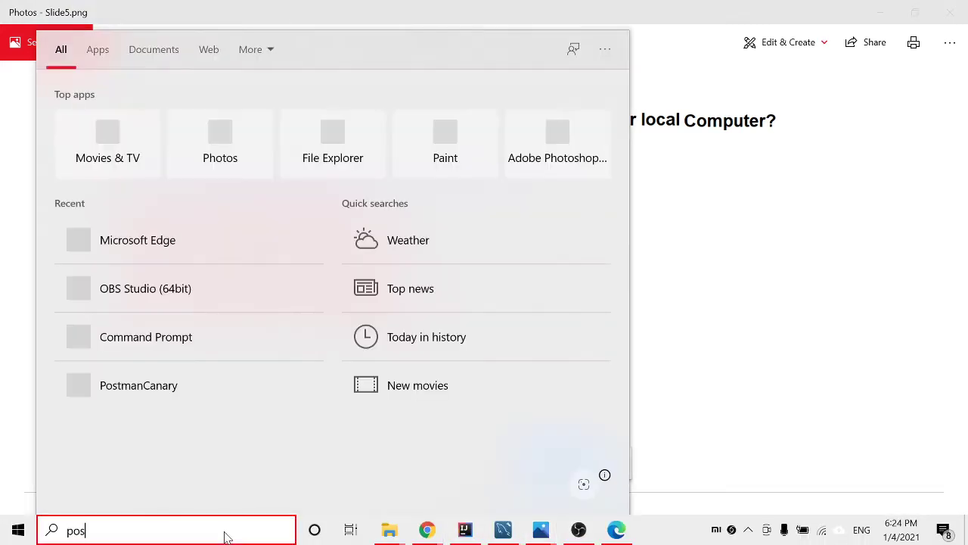
{"action": "key", "text": "ctrl+Tab"}
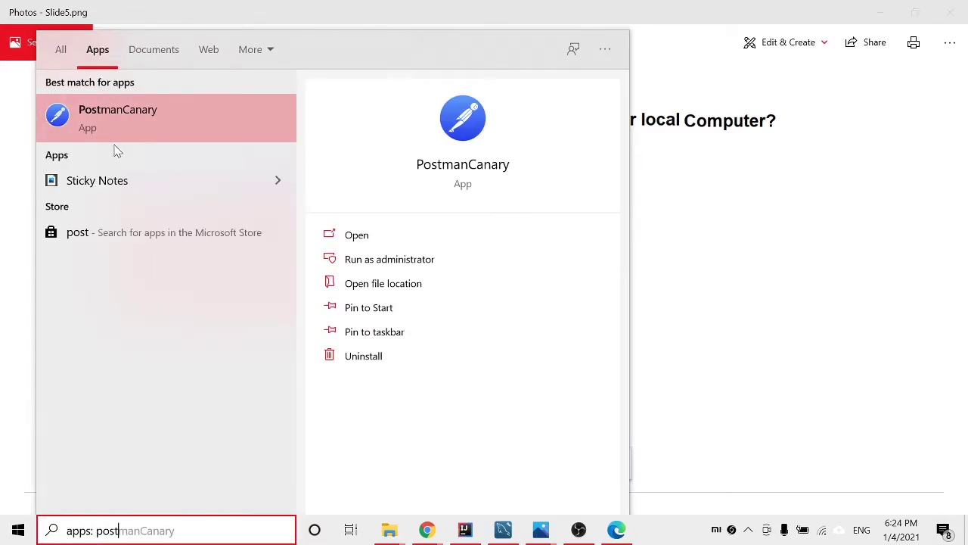
{"action": "left_click", "coordinate": [120, 141]}
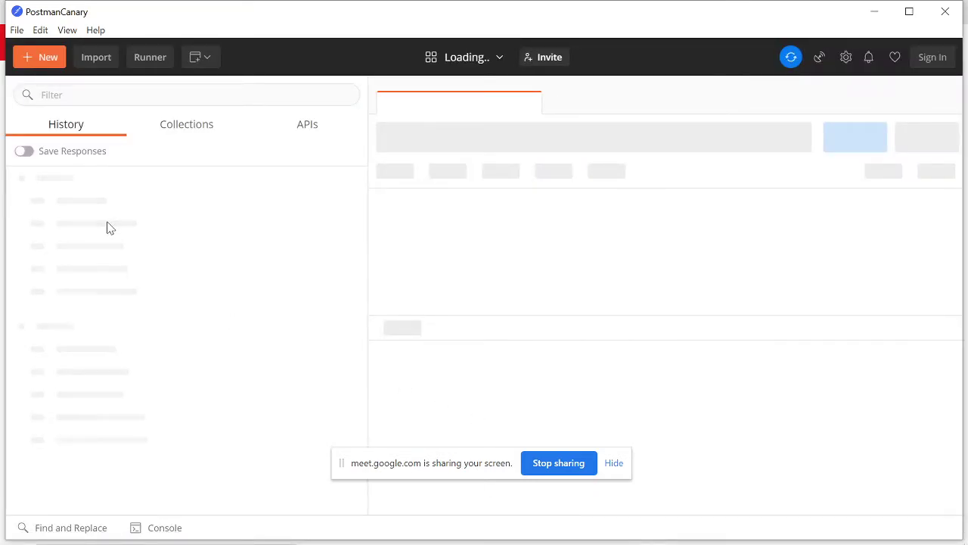
- Switch to MySQL Workbench, close the open billing-admin-connection session and reconnect through billing-admin-connection
{"action": "mouse_move", "coordinate": [542, 534]}
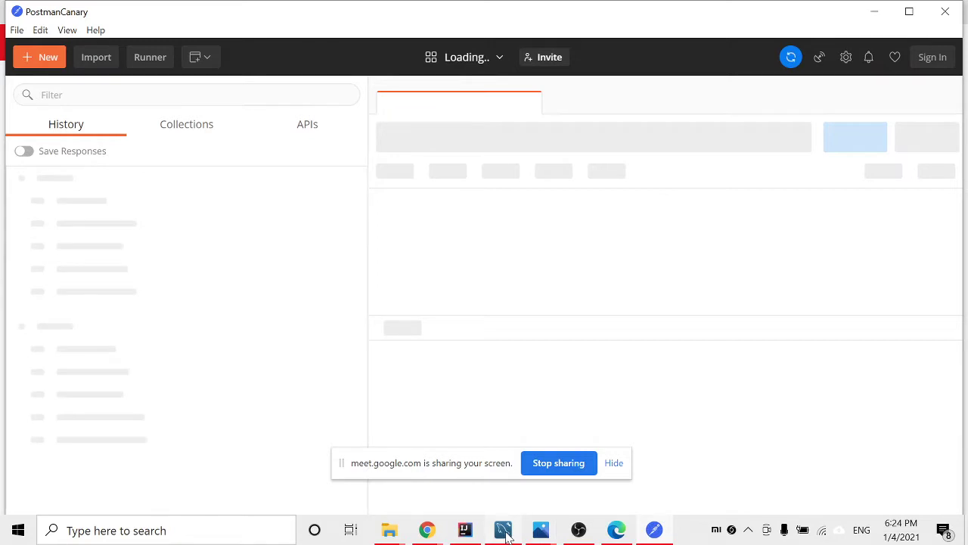
{"action": "left_click", "coordinate": [503, 530]}
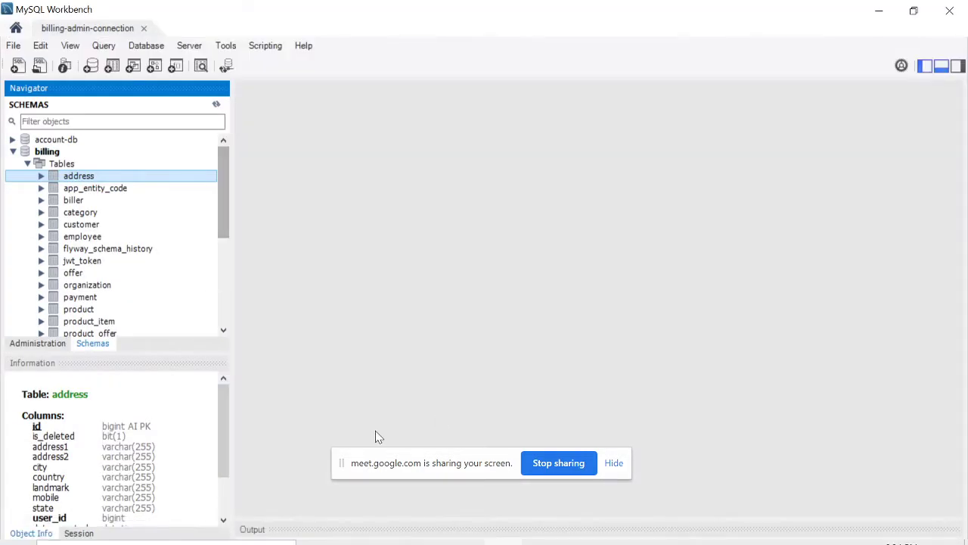
{"action": "left_click", "coordinate": [13, 152]}
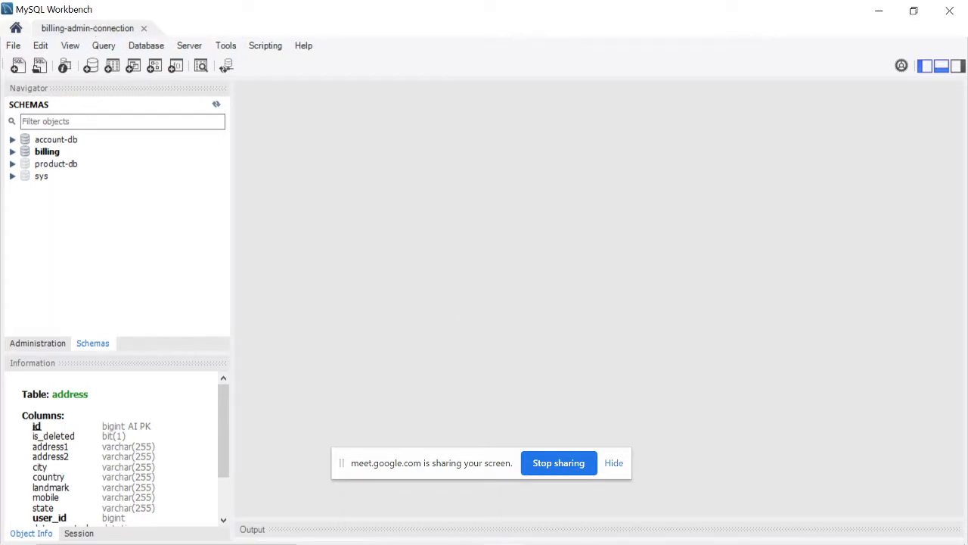
{"action": "left_click", "coordinate": [13, 152]}
{"action": "left_click", "coordinate": [13, 152]}
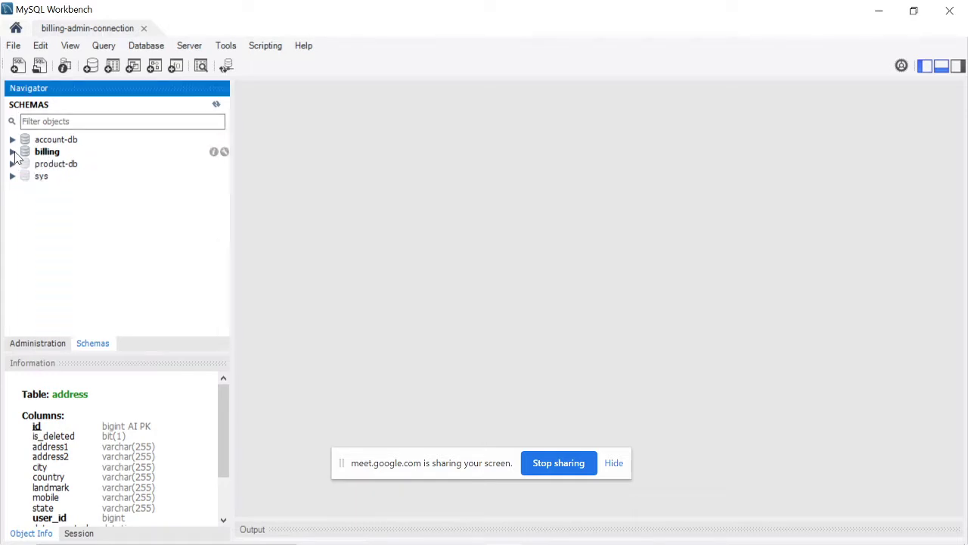
{"action": "right_click", "coordinate": [62, 28]}
{"action": "left_click", "coordinate": [70, 38]}
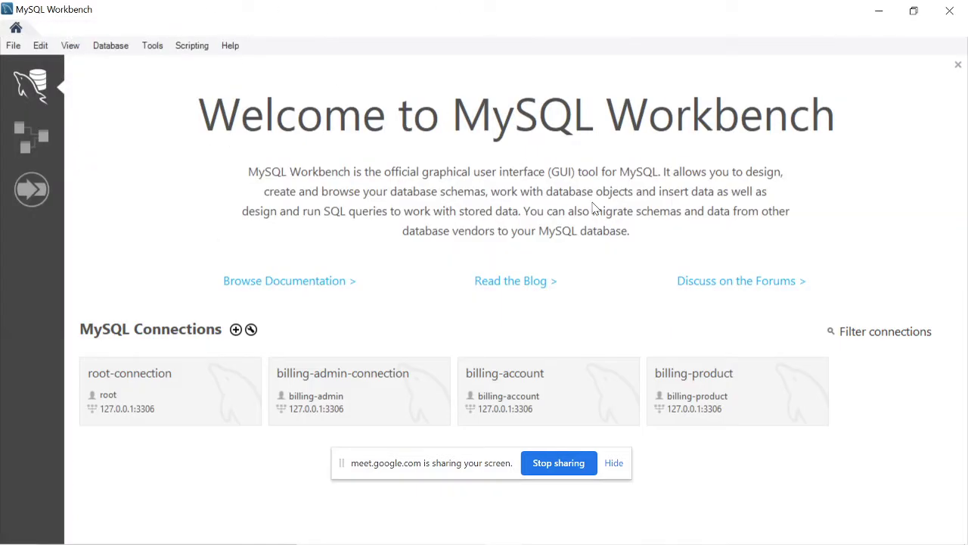
{"action": "left_click", "coordinate": [321, 407]}
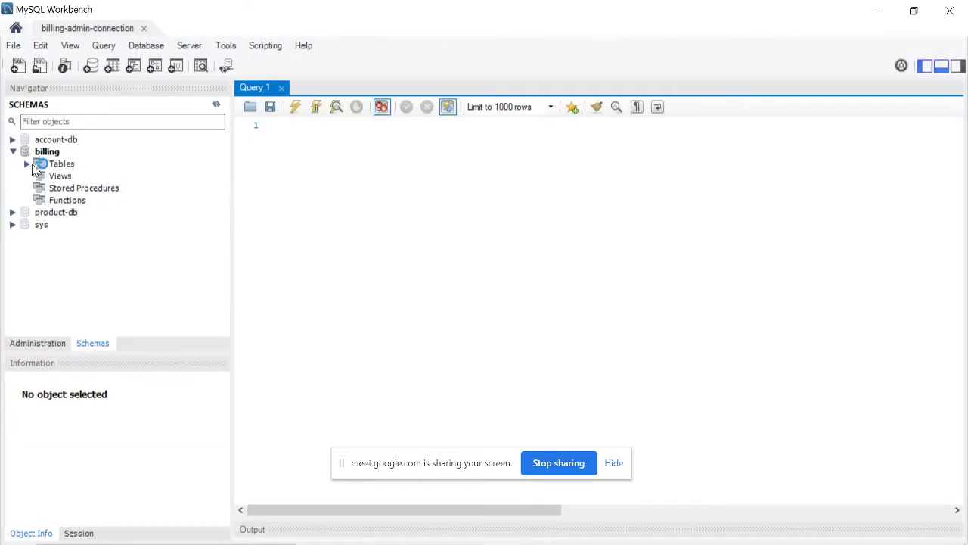
- Select all tables of the billing schema, from address through vendor, and drop them immediately without reviewing the SQL
{"action": "left_click", "coordinate": [27, 164]}
{"action": "left_click", "coordinate": [105, 177]}
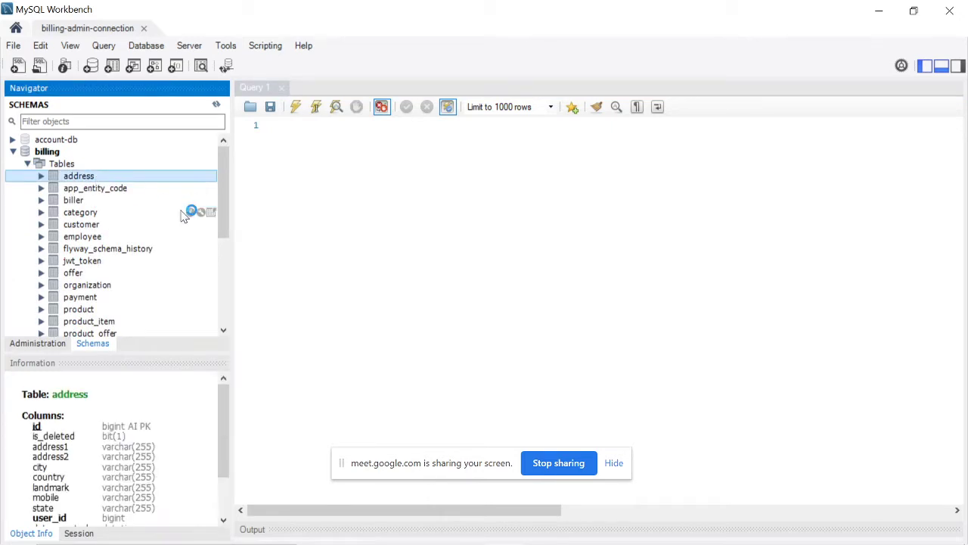
{"action": "scroll", "coordinate": [181, 217], "scroll_direction": "down", "scroll_amount": 5}
{"action": "scroll", "coordinate": [181, 216], "scroll_direction": "up", "scroll_amount": 5}
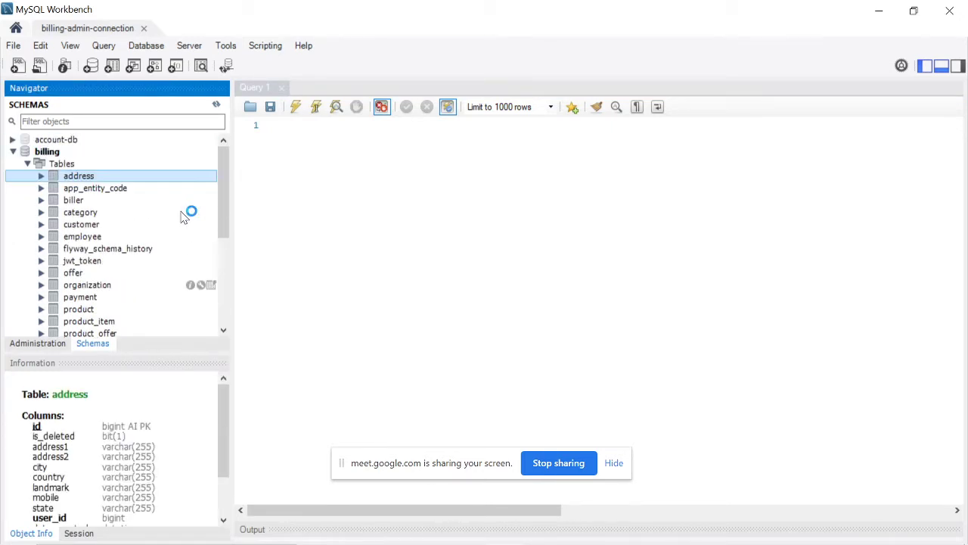
{"action": "scroll", "coordinate": [139, 205], "scroll_direction": "down", "scroll_amount": 5}
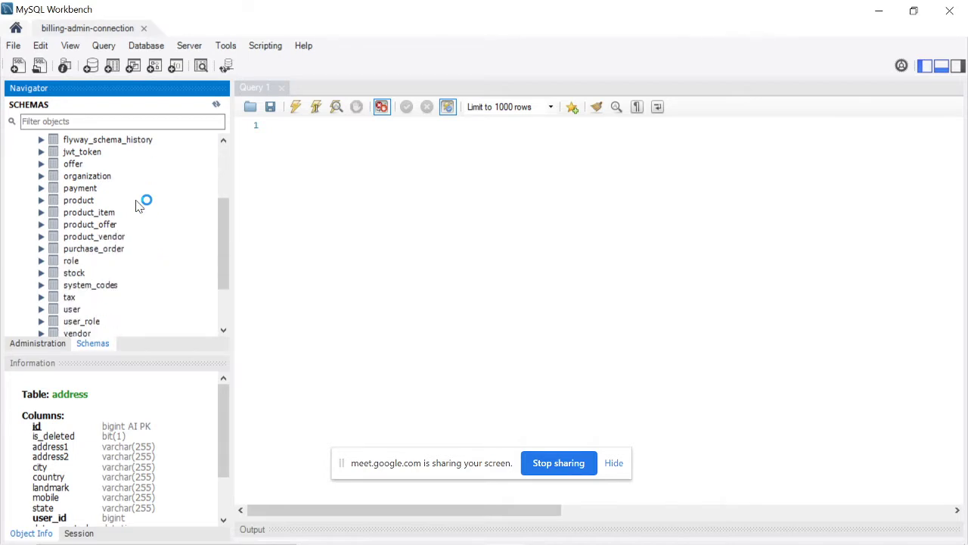
{"action": "left_click", "coordinate": [87, 264], "text": "shift"}
{"action": "scroll", "coordinate": [114, 261], "scroll_direction": "up", "scroll_amount": 5}
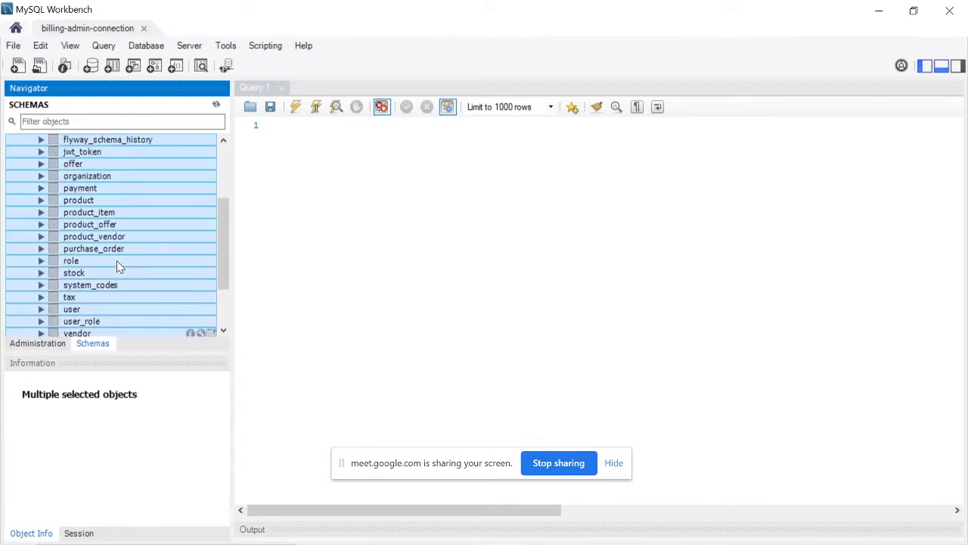
{"action": "right_click", "coordinate": [89, 239]}
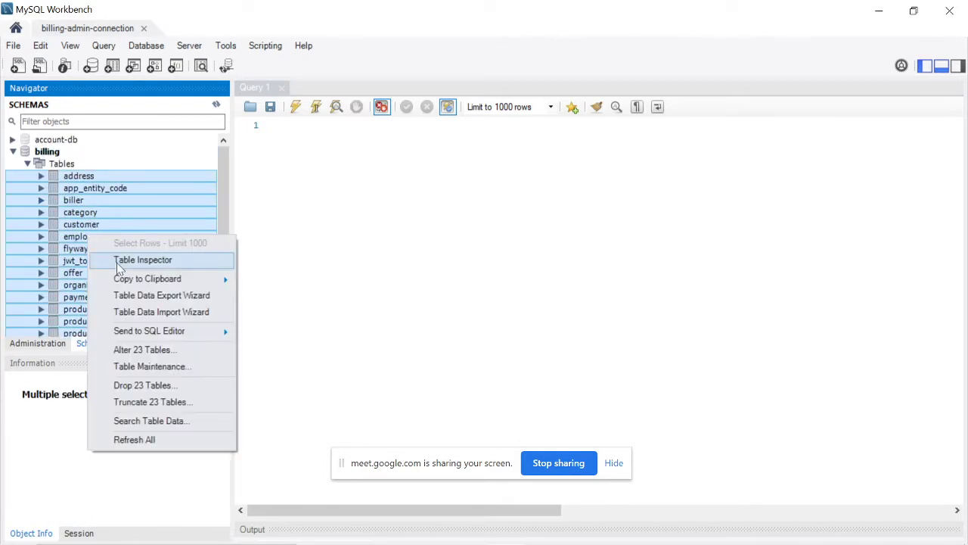
{"action": "left_click", "coordinate": [145, 385]}
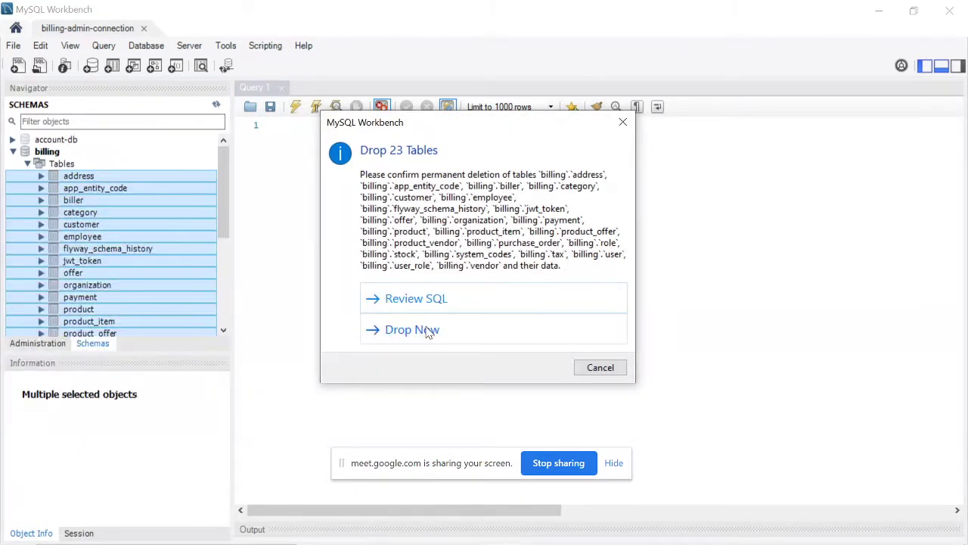
{"action": "left_click", "coordinate": [424, 329]}
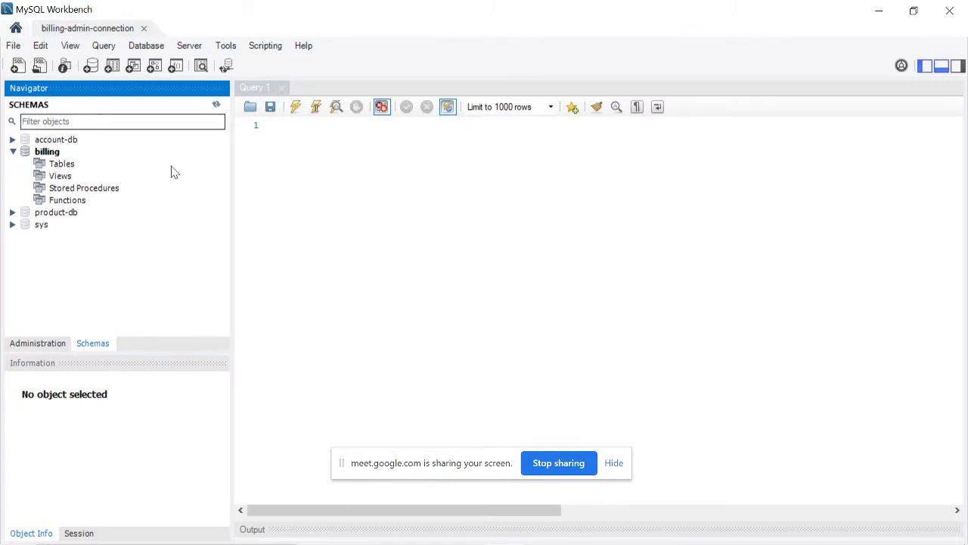
- Switch to IntelliJ IDEA, collapse the main folder in the project tree and run BillingsystemApplication
{"action": "left_click", "coordinate": [467, 530]}
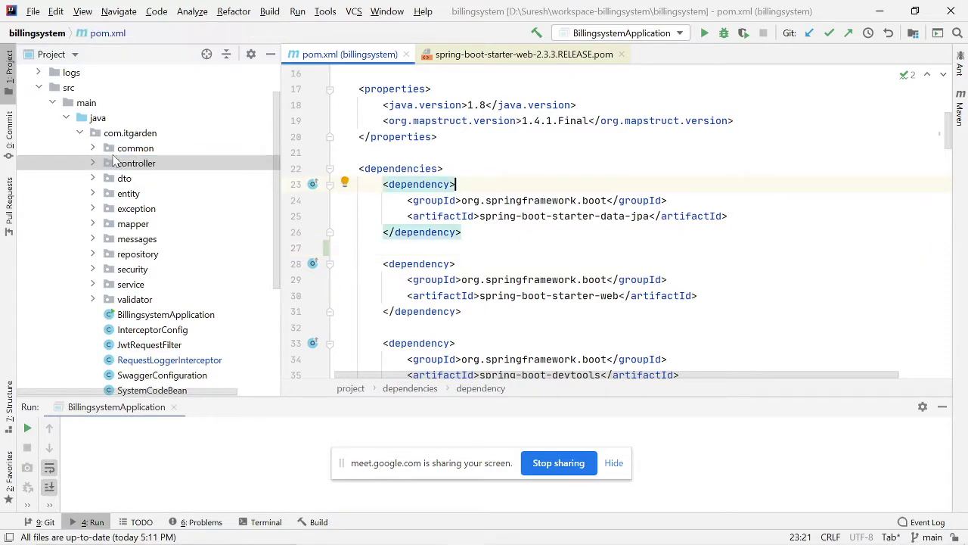
{"action": "left_click", "coordinate": [53, 103]}
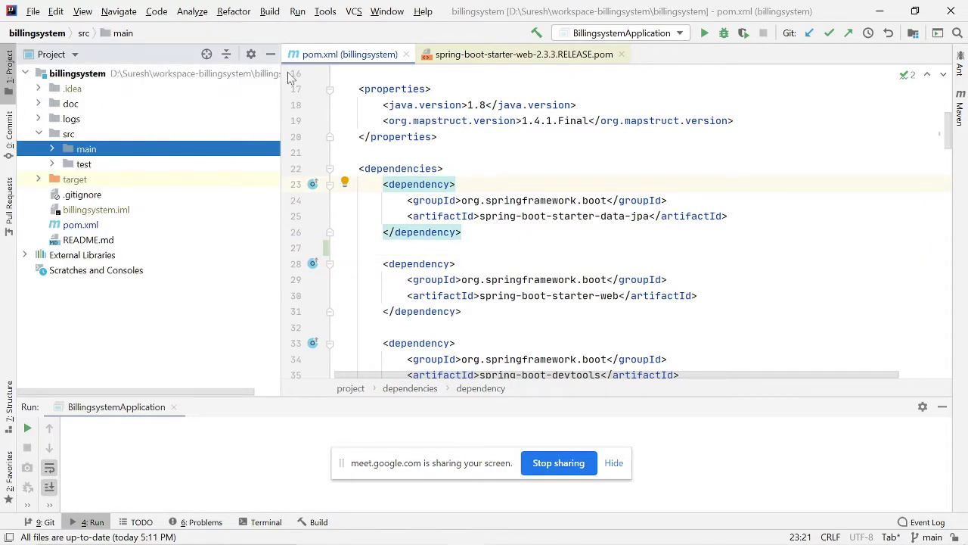
{"action": "left_click", "coordinate": [303, 13]}
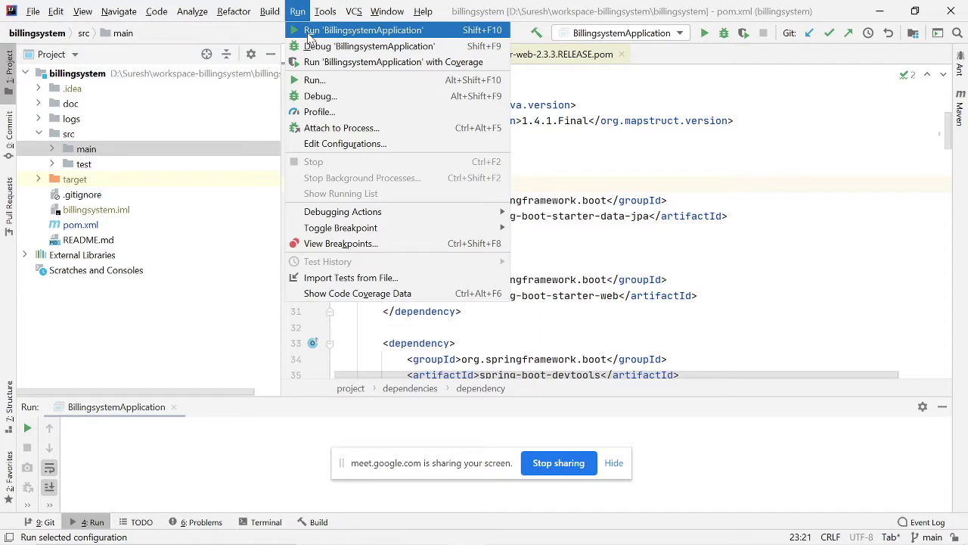
{"action": "left_click", "coordinate": [355, 35]}
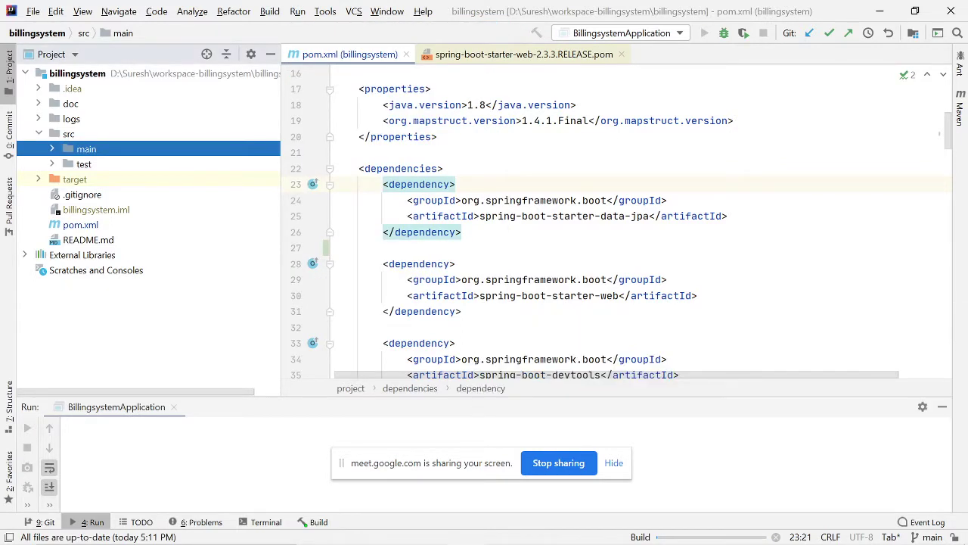
- Move the screen-sharing bar off the run output, dismiss the compilation notification and enlarge the output area
{"action": "left_click_drag", "start_coordinate": [480, 462], "coordinate": [723, 520]}
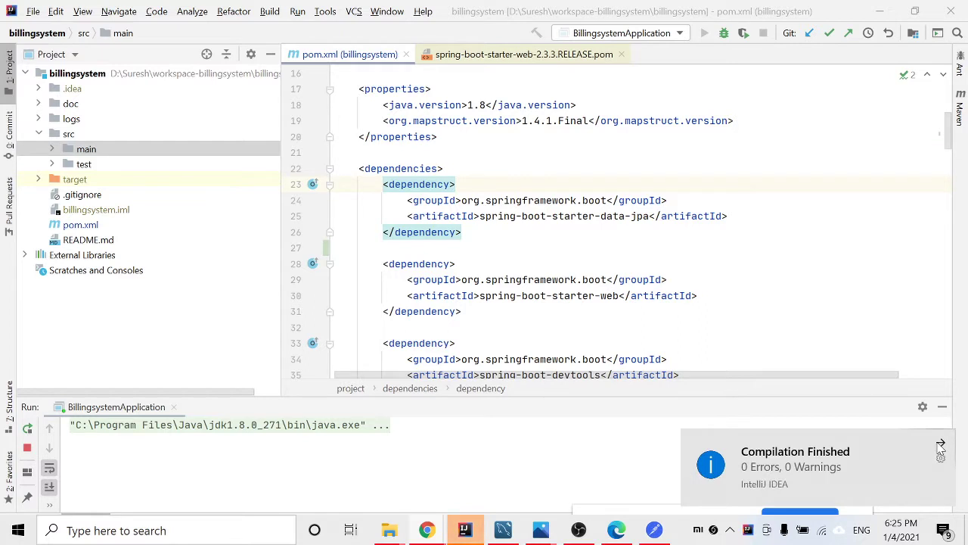
{"action": "left_click", "coordinate": [940, 443]}
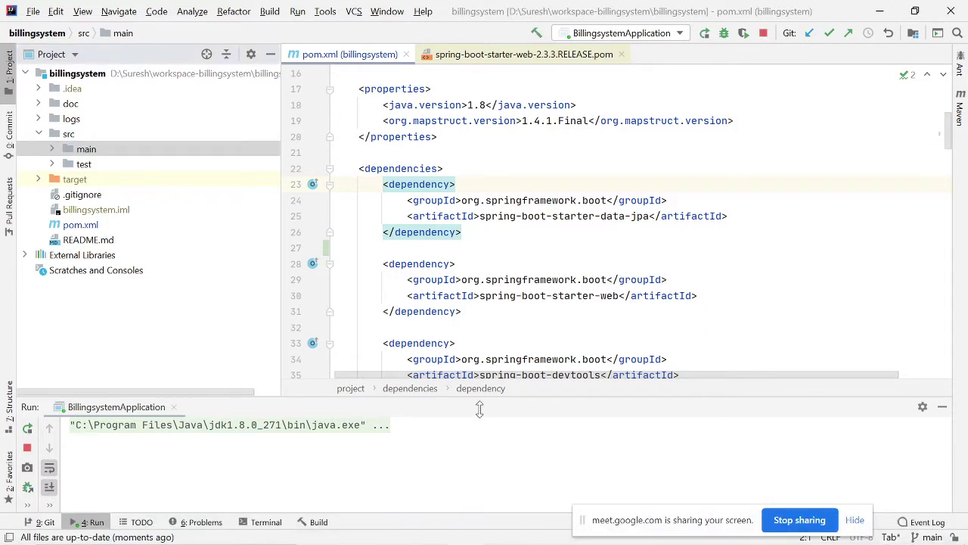
{"action": "left_click_drag", "start_coordinate": [480, 407], "coordinate": [492, 320]}
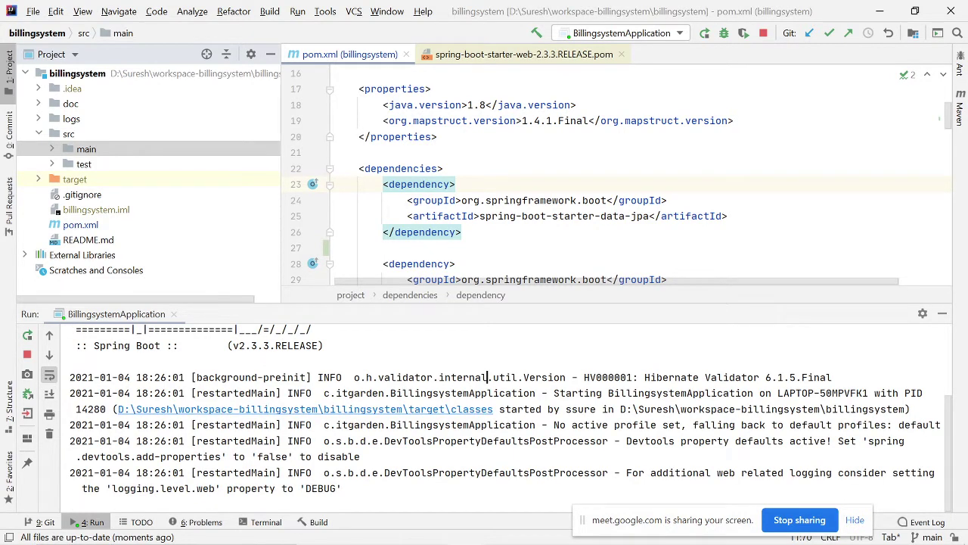
- Highlight the Tomcat startup message and its port number 9091 in the application's startup log
{"action": "left_click", "coordinate": [70, 503]}
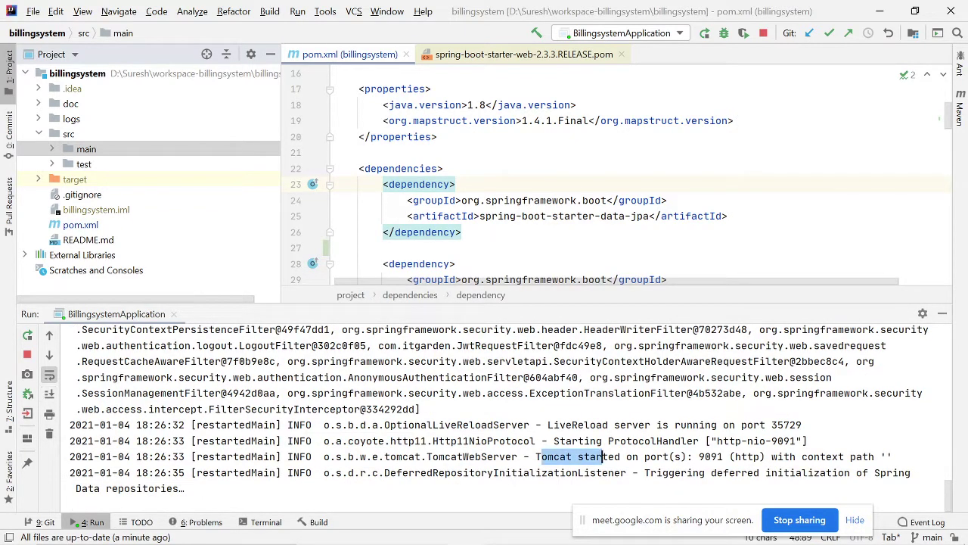
{"action": "double_click", "coordinate": [711, 457]}
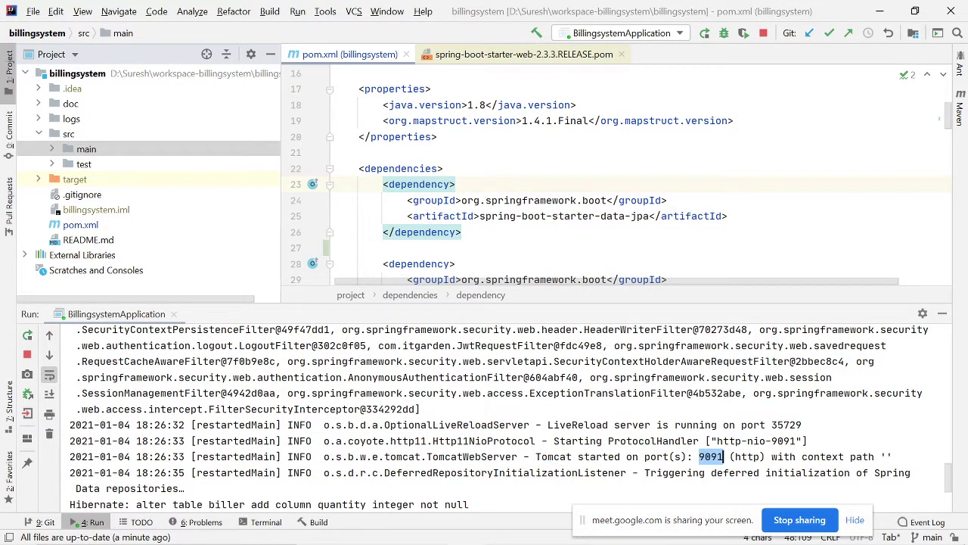
{"action": "mouse_move", "coordinate": [409, 542]}
{"action": "left_click", "coordinate": [433, 393]}
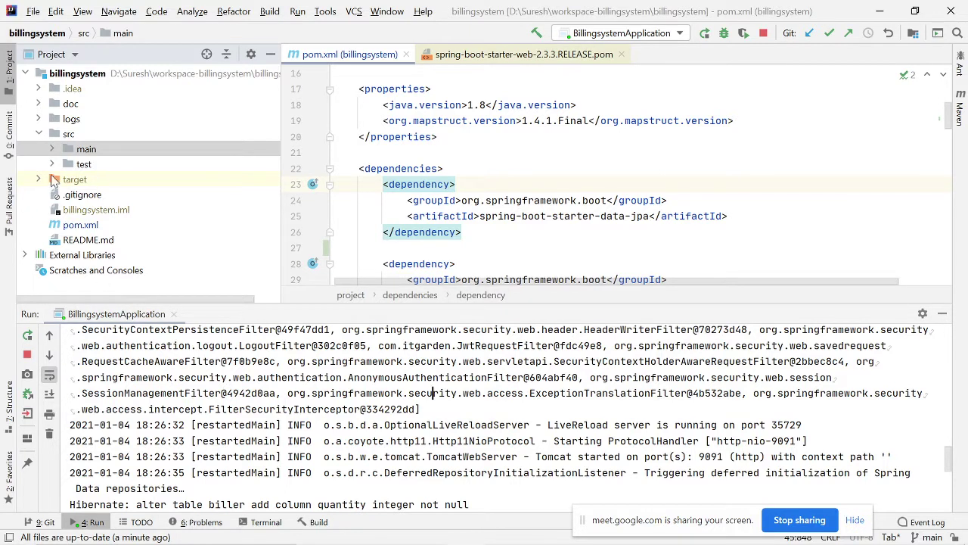
- Open V1.1.1__initial_tables.sql from the db.migration folder under resources and look through its CREATE TABLE statements
{"action": "left_click", "coordinate": [52, 149]}
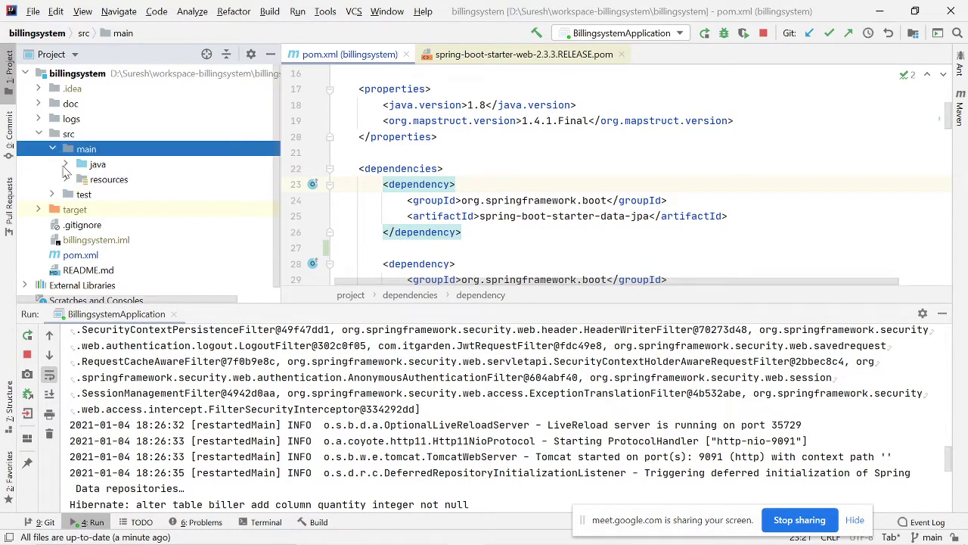
{"action": "left_click", "coordinate": [66, 165]}
{"action": "left_click", "coordinate": [66, 73]}
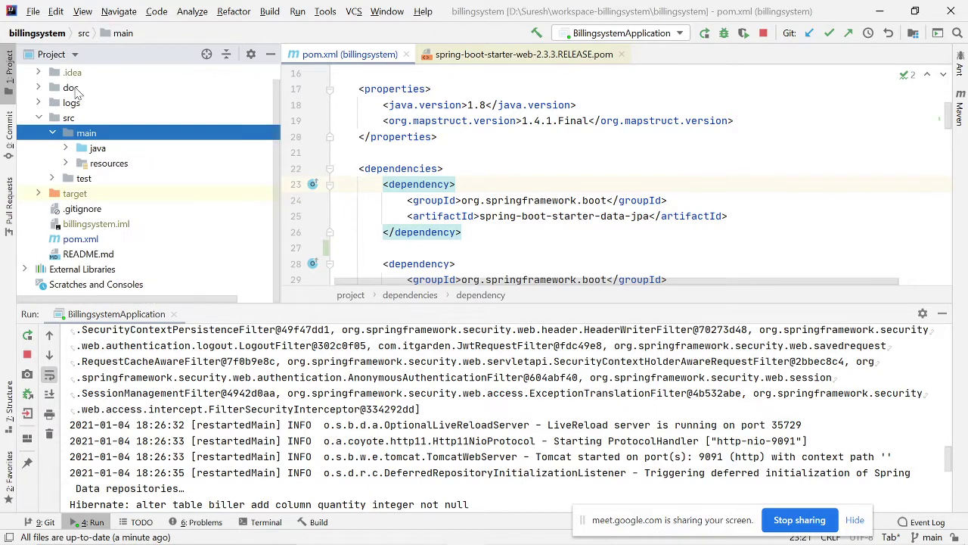
{"action": "left_click", "coordinate": [65, 166]}
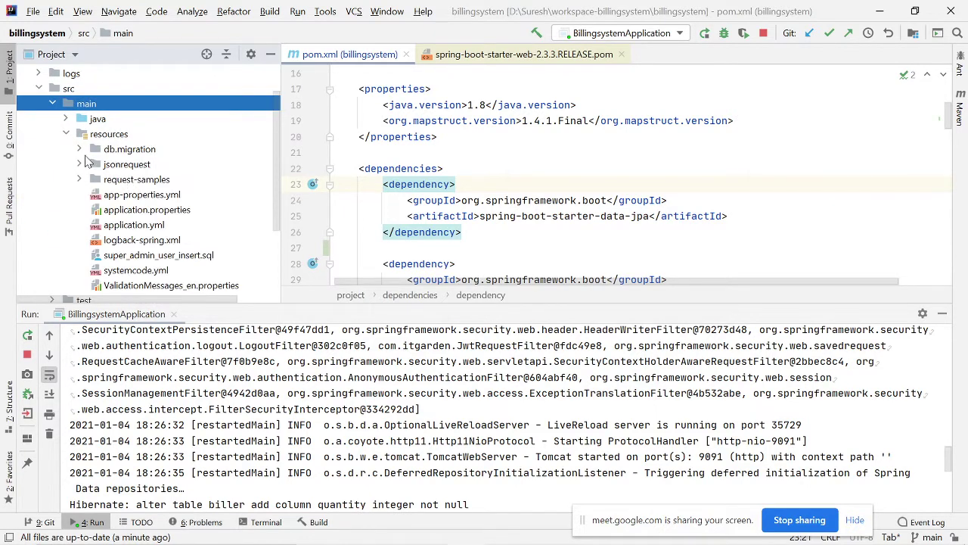
{"action": "left_click", "coordinate": [80, 151]}
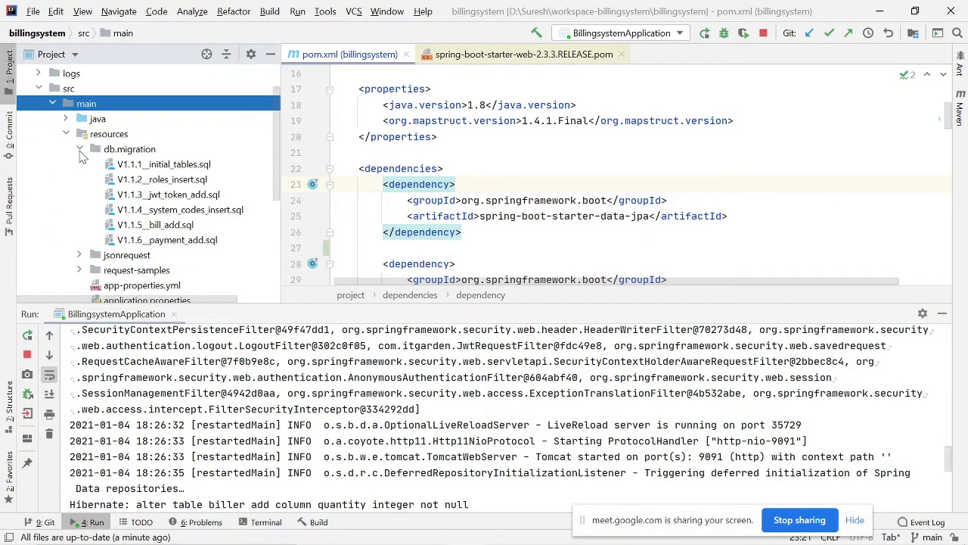
{"action": "double_click", "coordinate": [170, 165]}
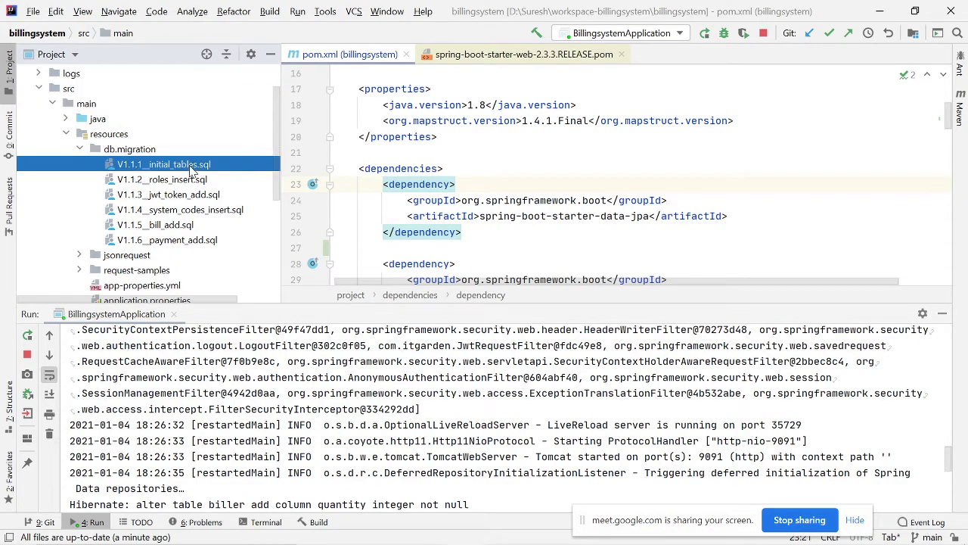
{"action": "scroll", "coordinate": [605, 182], "scroll_direction": "up", "scroll_amount": 20}
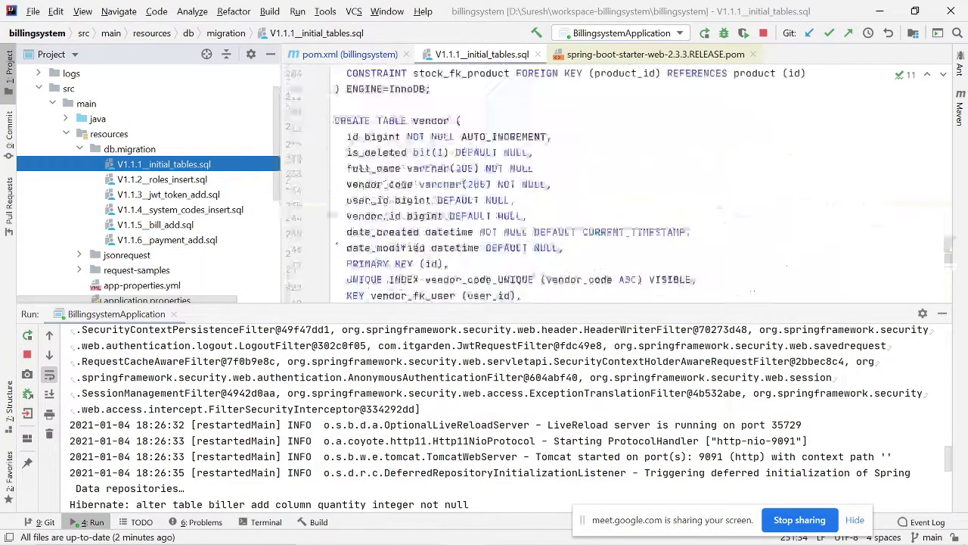
{"action": "scroll", "coordinate": [620, 184], "scroll_direction": "up", "scroll_amount": 12}
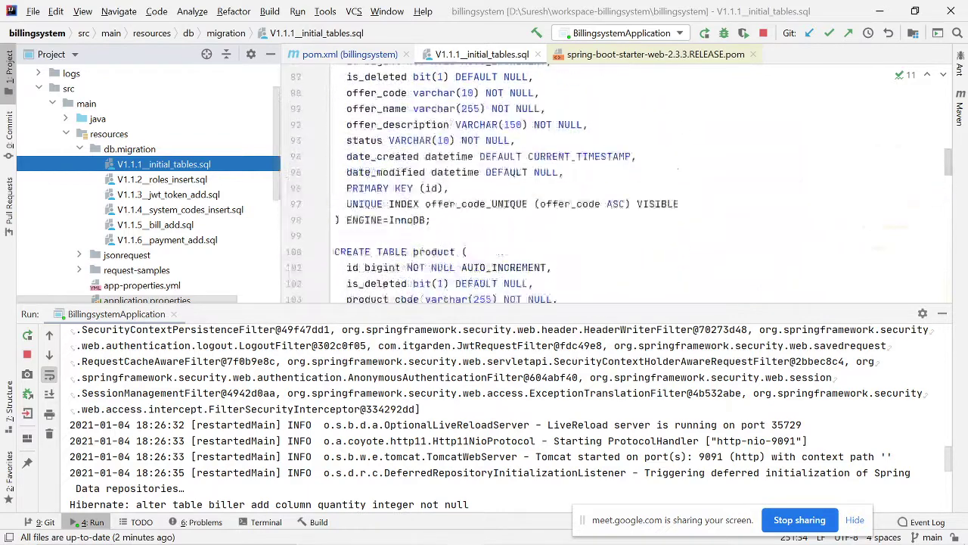
{"action": "scroll", "coordinate": [620, 184], "scroll_direction": "down", "scroll_amount": 12}
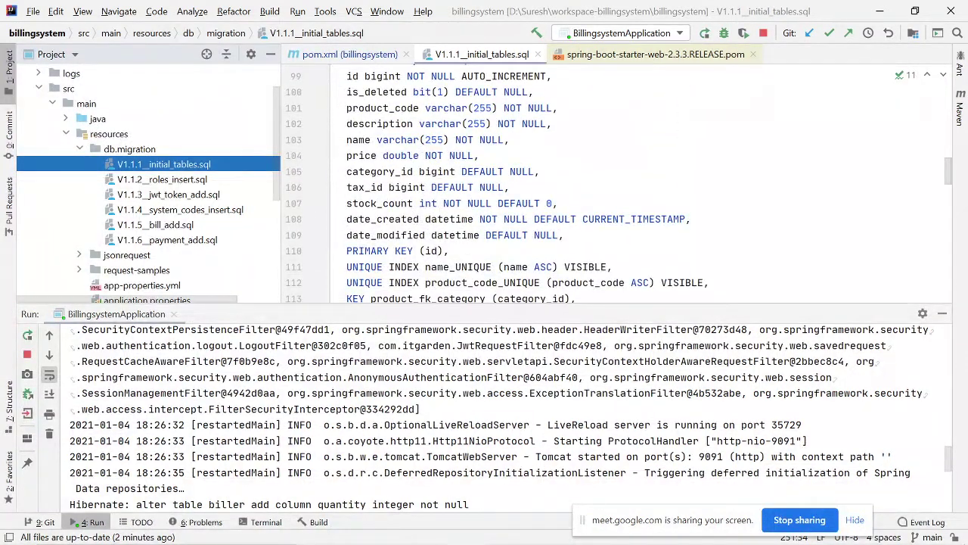
- Switch to MySQL Workbench and refresh the billing schema to reload its tables
{"action": "key", "text": "alt+Tab"}
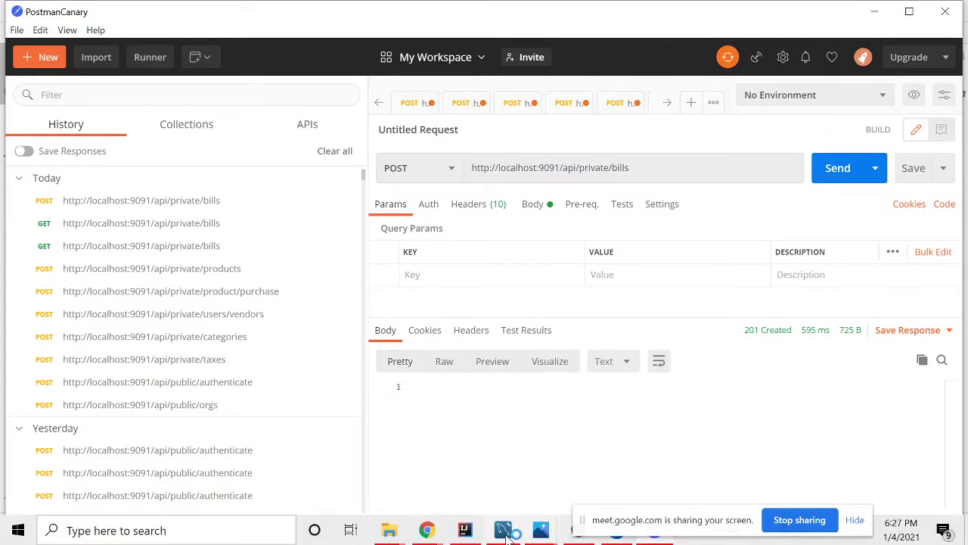
{"action": "left_click", "coordinate": [541, 534]}
{"action": "left_click", "coordinate": [58, 165]}
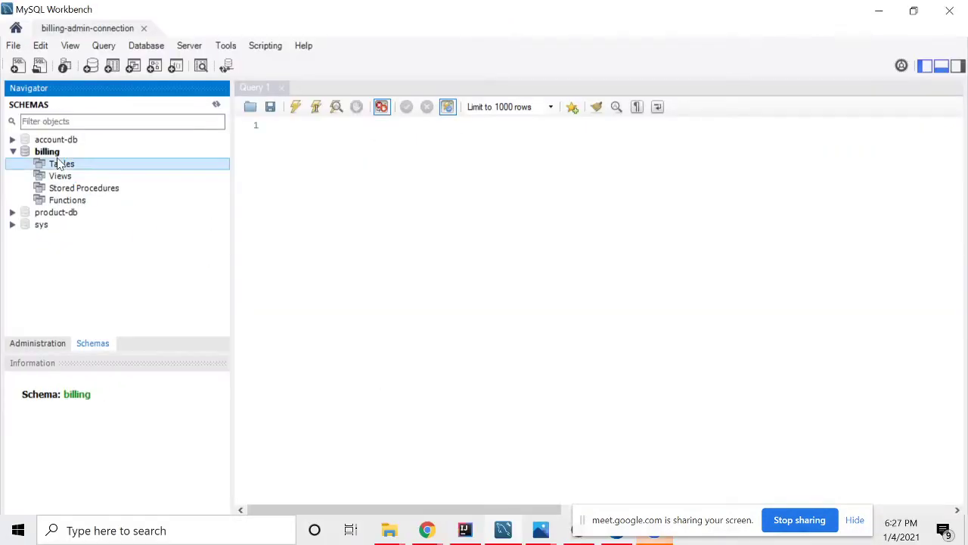
{"action": "right_click", "coordinate": [54, 154]}
{"action": "left_click", "coordinate": [119, 360]}
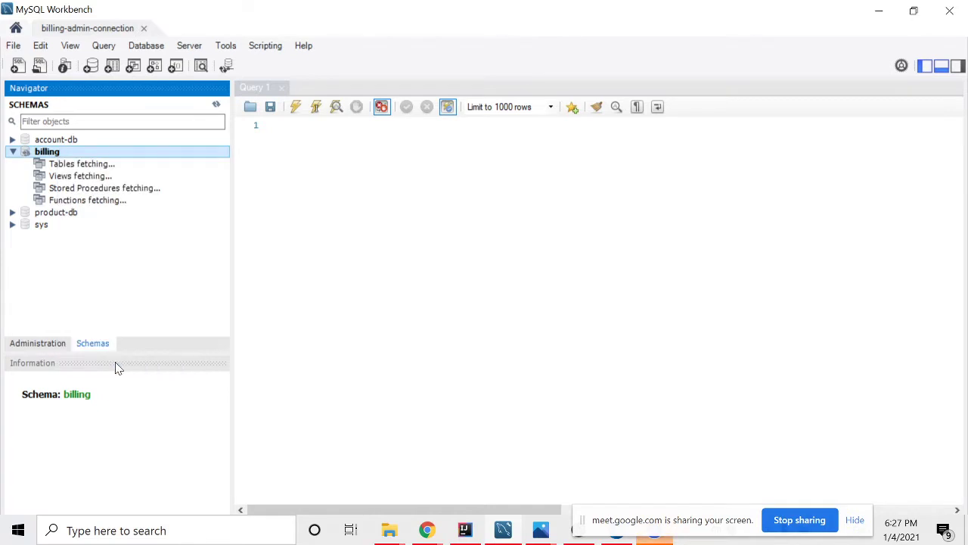
{"action": "scroll", "coordinate": [141, 209], "scroll_direction": "down", "scroll_amount": 5}
{"action": "scroll", "coordinate": [140, 209], "scroll_direction": "up", "scroll_amount": 5}
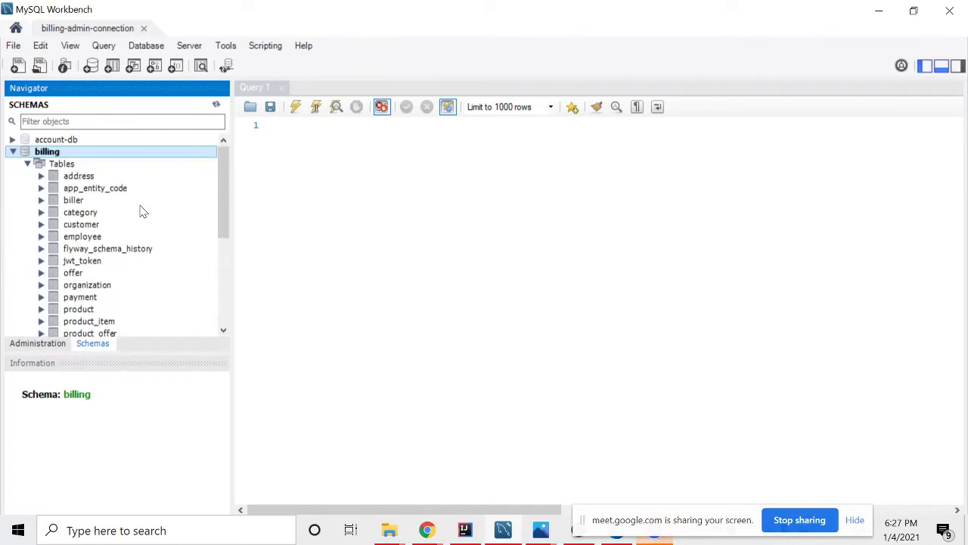
- Look through the billing schema's table list, including app_entity_code and flyway_schema_history
{"action": "left_click", "coordinate": [113, 188]}
{"action": "scroll", "coordinate": [108, 227], "scroll_direction": "down", "scroll_amount": 4}
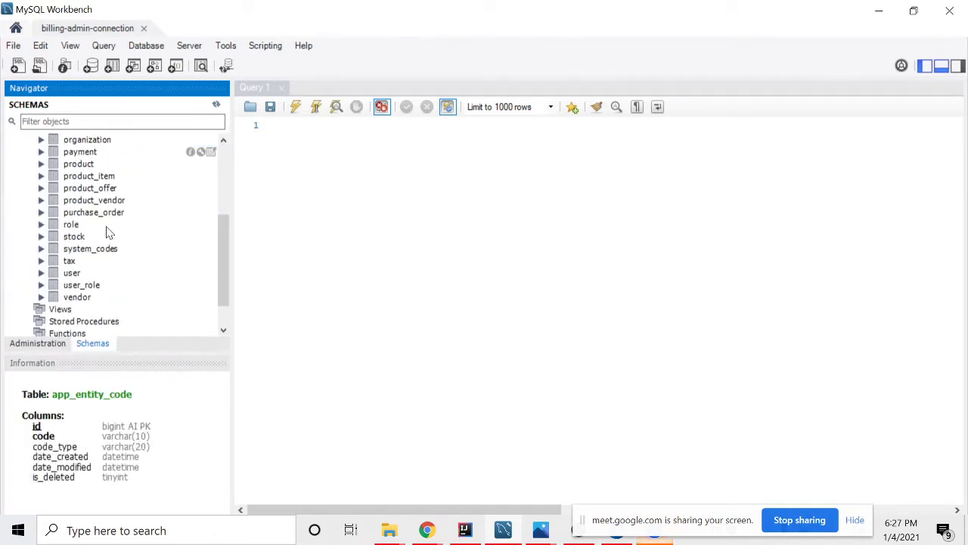
{"action": "scroll", "coordinate": [141, 231], "scroll_direction": "up", "scroll_amount": 3}
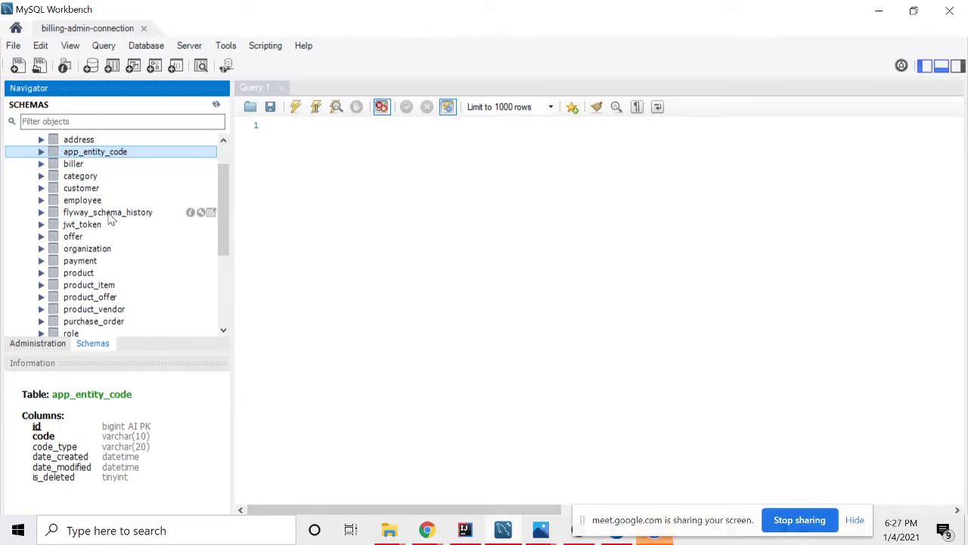
{"action": "scroll", "coordinate": [109, 218], "scroll_direction": "up", "scroll_amount": 1}
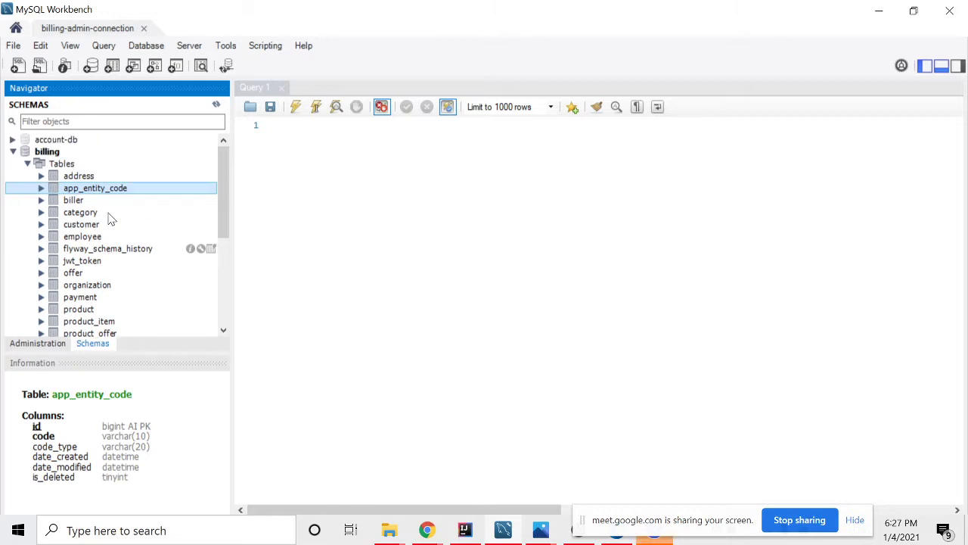
{"action": "scroll", "coordinate": [110, 219], "scroll_direction": "down", "scroll_amount": 1}
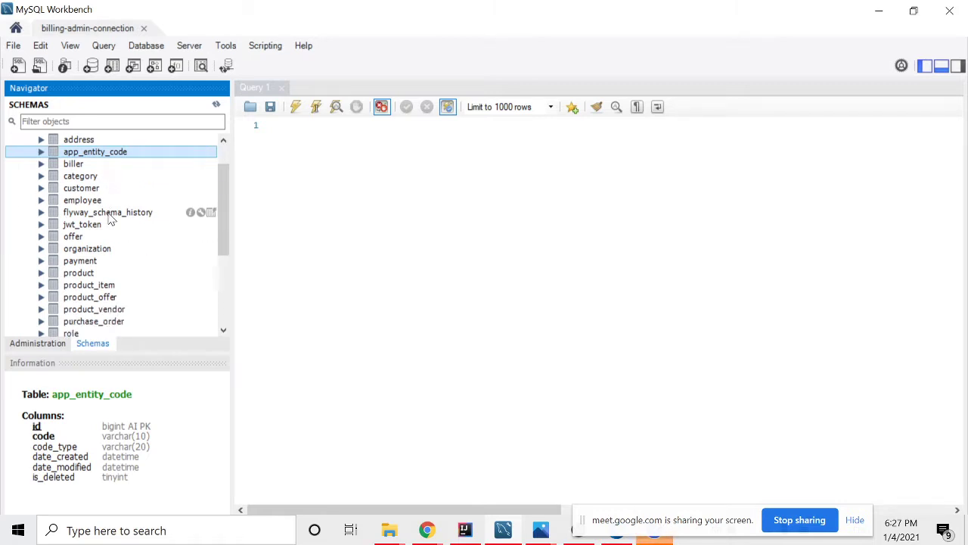
- Query the rows of the billing schema's organization and user tables, limited to 1000
{"action": "right_click", "coordinate": [110, 253]}
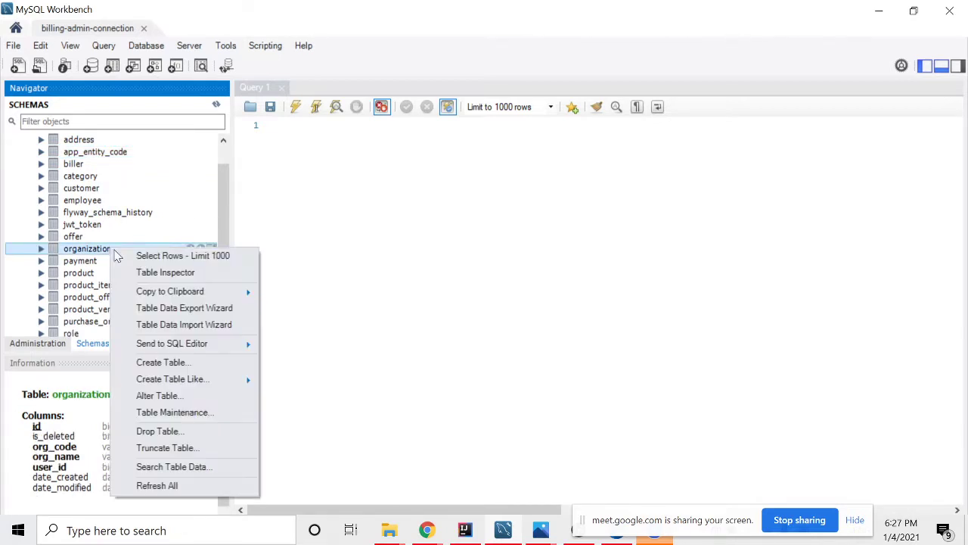
{"action": "left_click", "coordinate": [139, 256]}
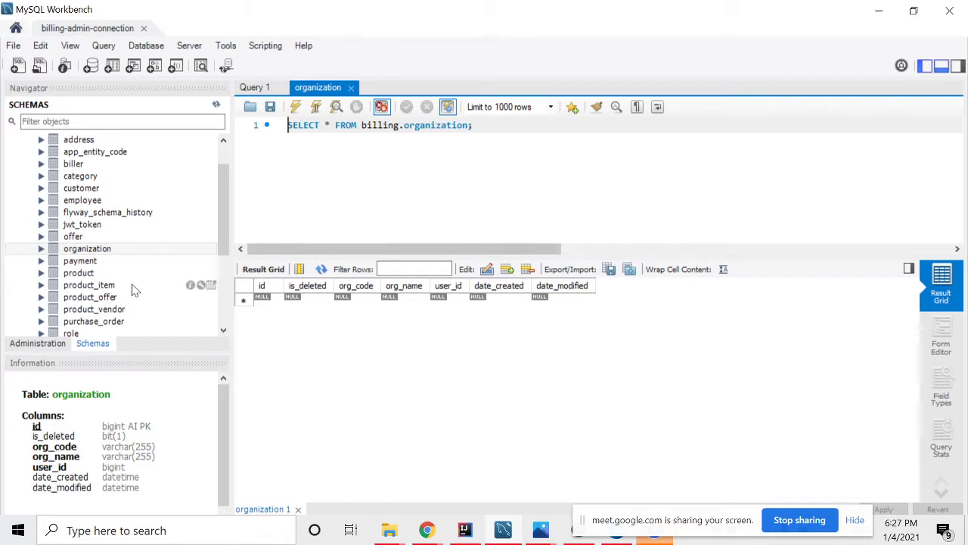
{"action": "scroll", "coordinate": [128, 281], "scroll_direction": "down", "scroll_amount": 3}
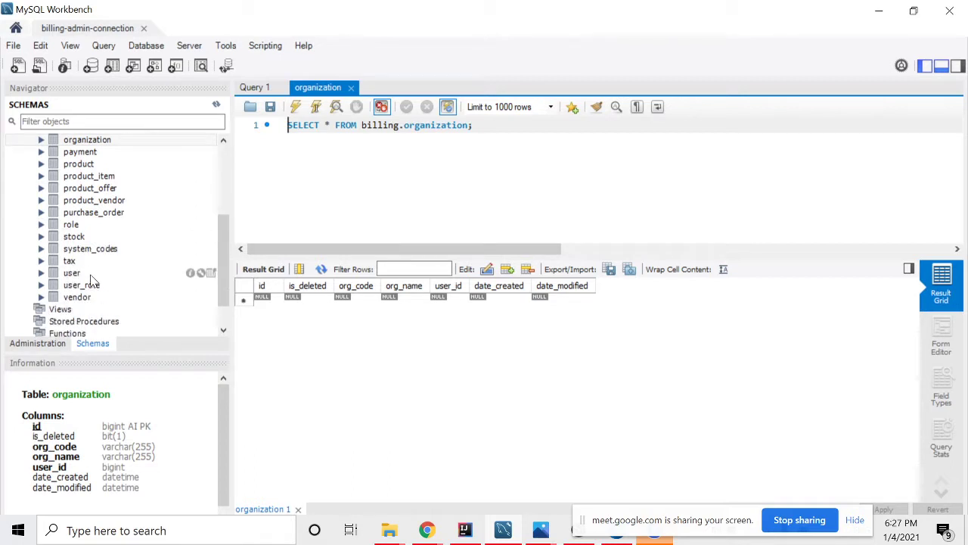
{"action": "left_click", "coordinate": [83, 273]}
{"action": "right_click", "coordinate": [85, 271]}
{"action": "left_click", "coordinate": [125, 283]}
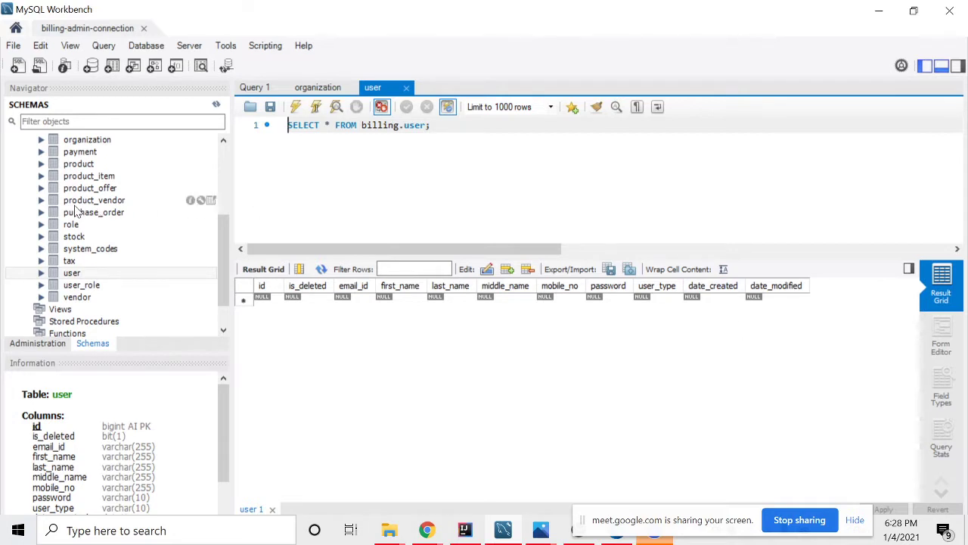
- Query the rows of the billing schema's address table
{"action": "scroll", "coordinate": [87, 225], "scroll_direction": "down", "scroll_amount": 1}
{"action": "scroll", "coordinate": [87, 226], "scroll_direction": "up", "scroll_amount": 5}
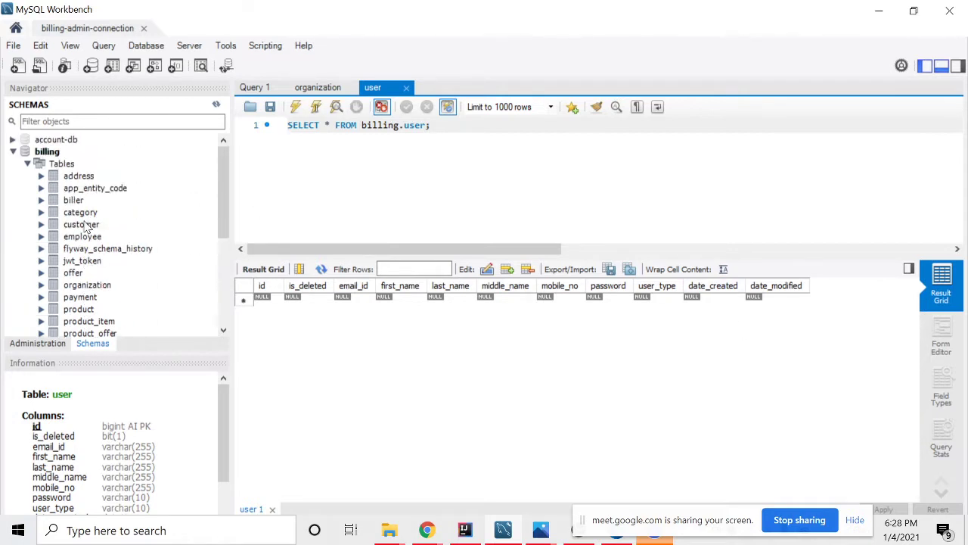
{"action": "left_click", "coordinate": [80, 175]}
{"action": "right_click", "coordinate": [89, 176]}
{"action": "left_click", "coordinate": [99, 189]}
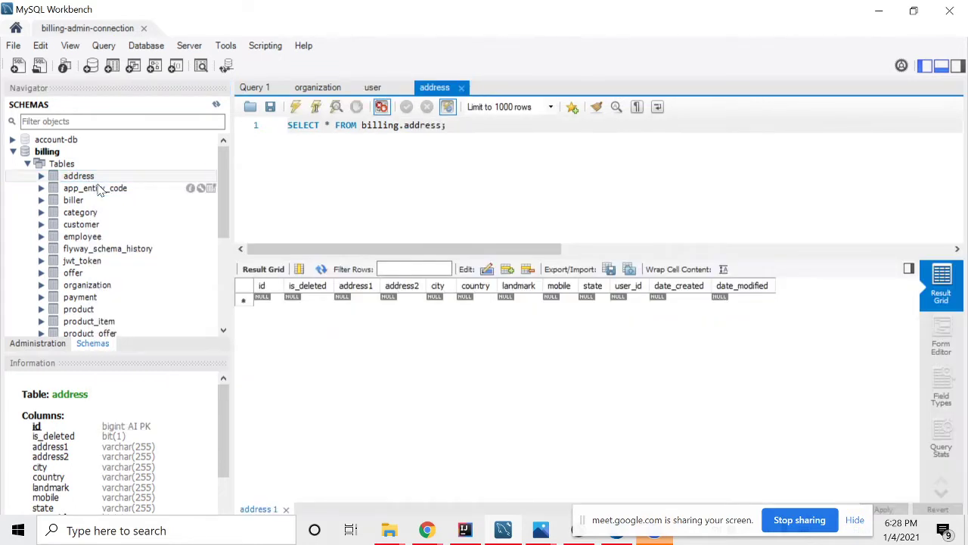
- Compare the organization, user and address query results, ending on organization
{"action": "left_click", "coordinate": [324, 90]}
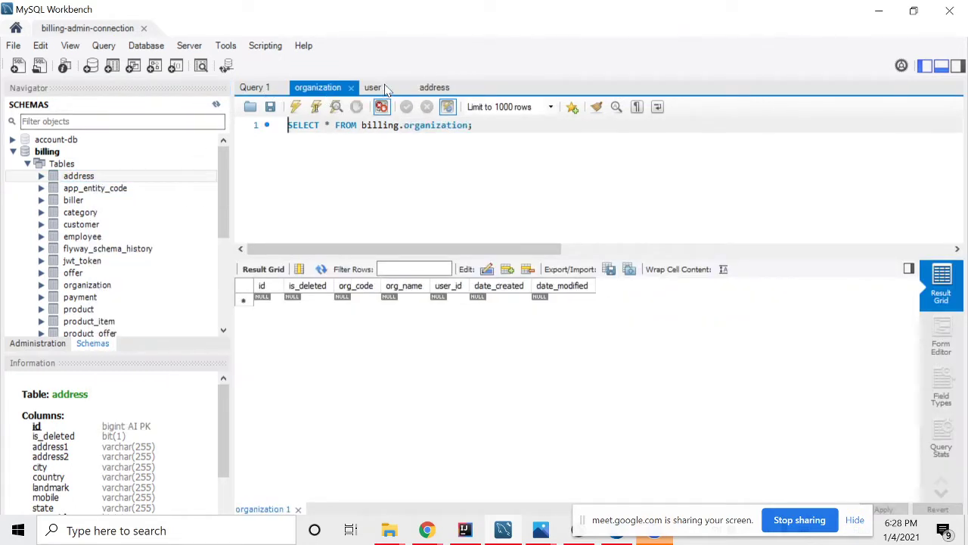
{"action": "left_click", "coordinate": [373, 88]}
{"action": "left_click", "coordinate": [442, 88]}
{"action": "left_click", "coordinate": [389, 89]}
{"action": "left_click", "coordinate": [318, 88]}
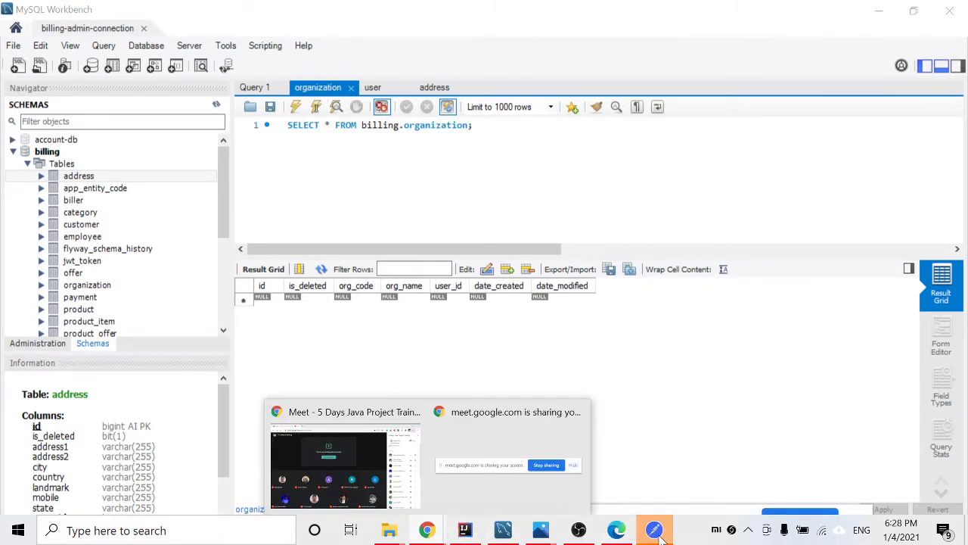
{"action": "left_click", "coordinate": [493, 530]}
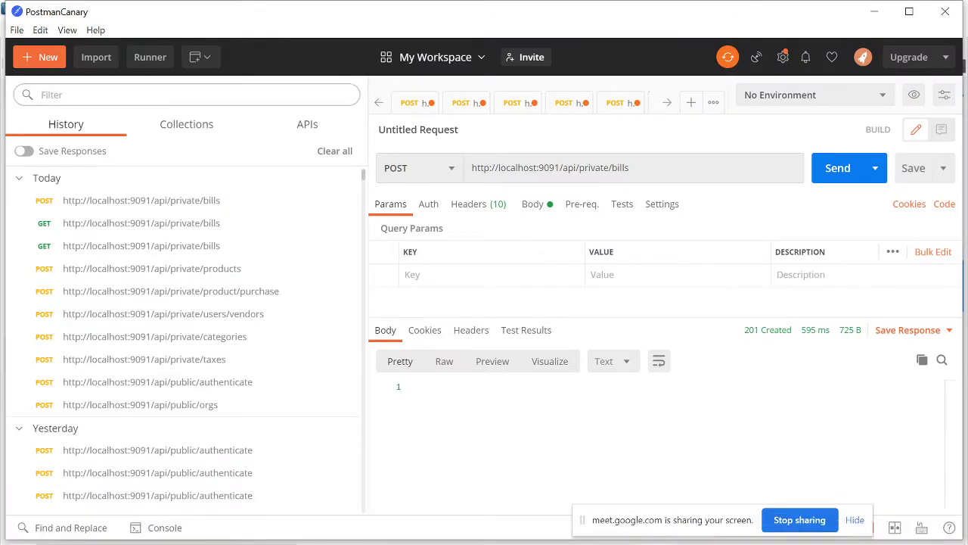
{"action": "type", "text": "org"}
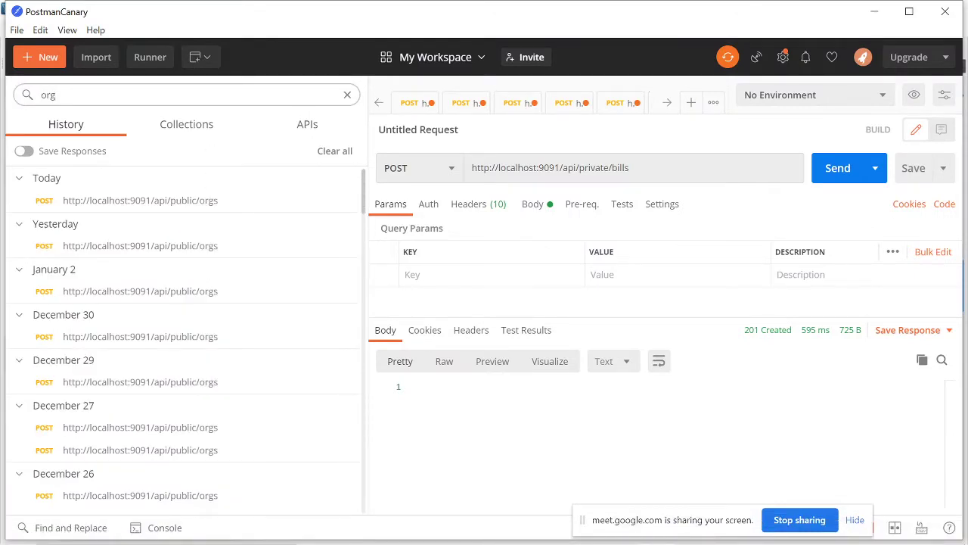
{"action": "left_click", "coordinate": [169, 210]}
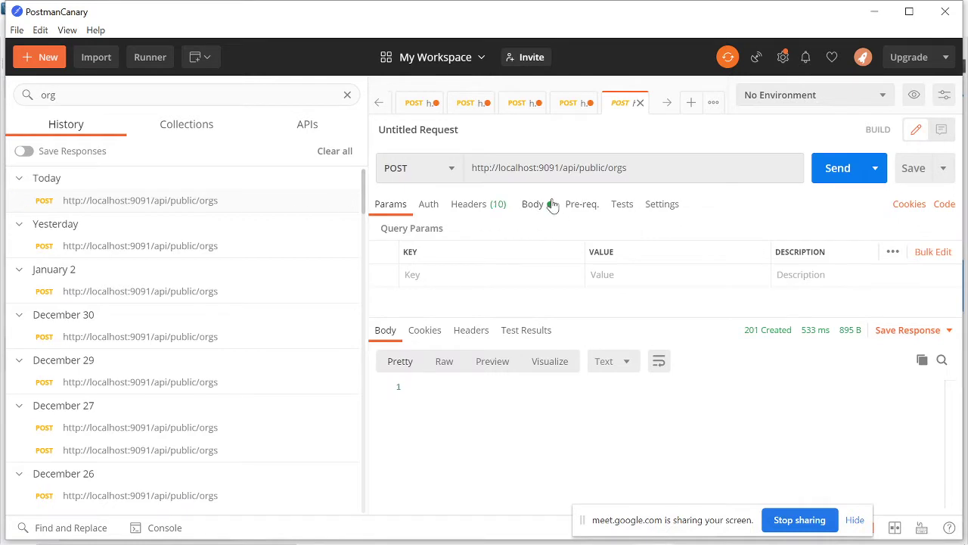
- Show the orgs request's JSON body, enlarge its editing area and copy the entire body
{"action": "left_click", "coordinate": [676, 168]}
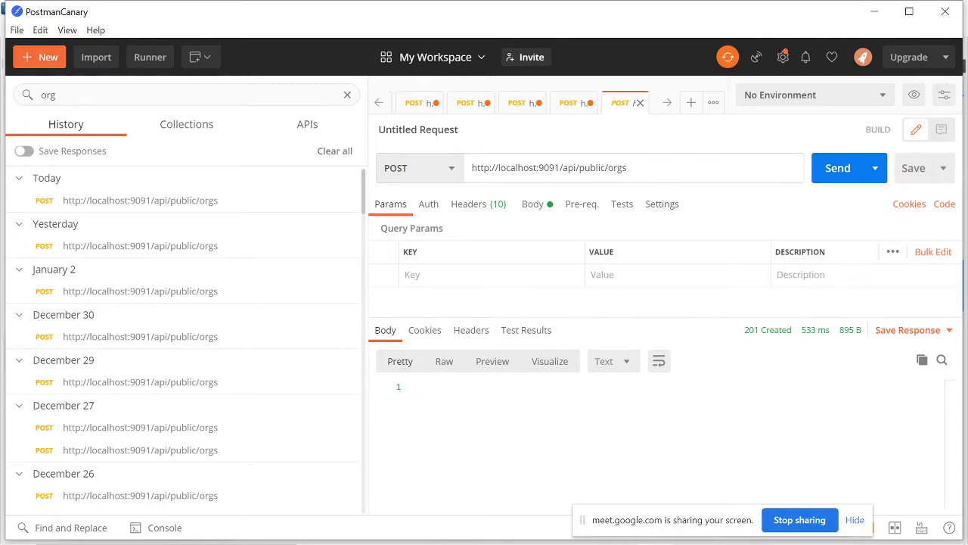
{"action": "left_click", "coordinate": [532, 206]}
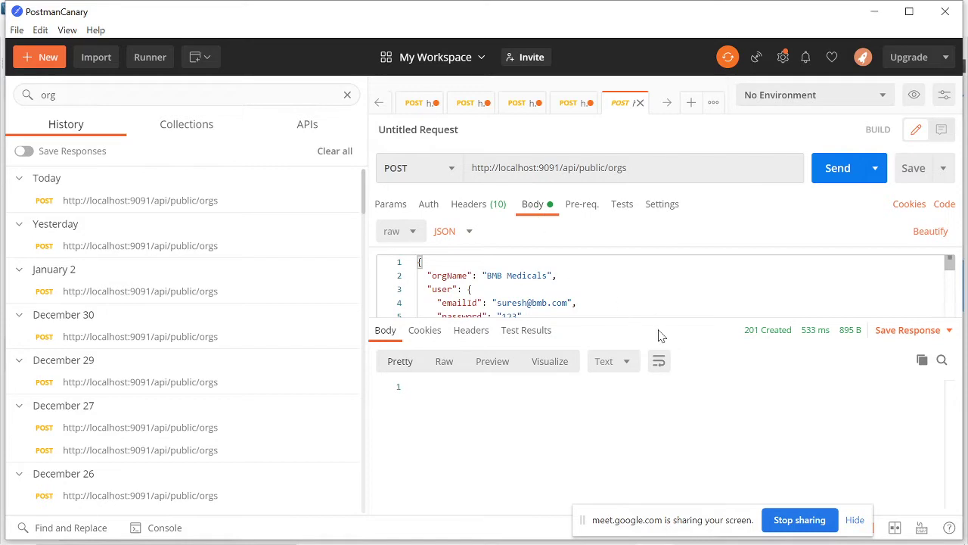
{"action": "left_click_drag", "start_coordinate": [658, 469], "coordinate": [658, 470]}
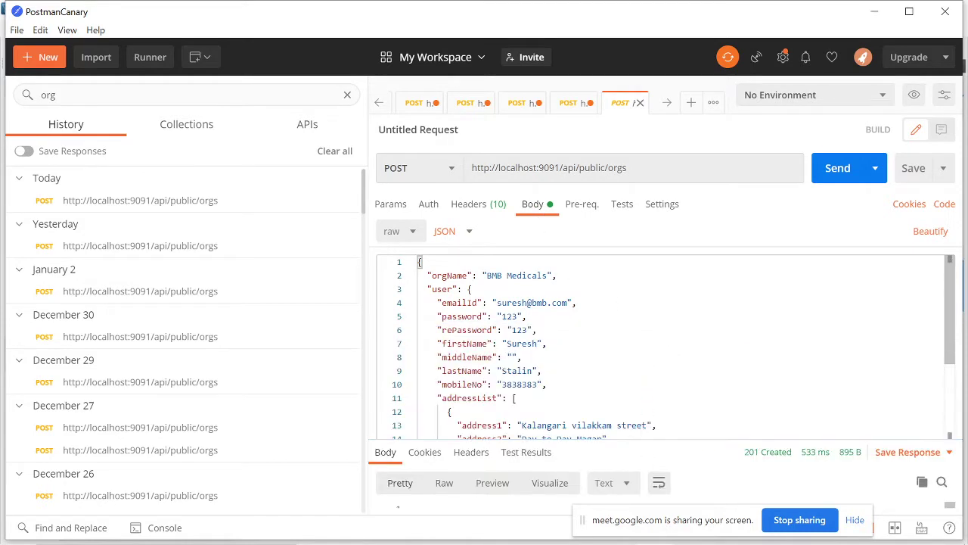
{"action": "left_click", "coordinate": [547, 343]}
{"action": "key", "text": "ctrl+a"}
{"action": "key", "text": "ctrl+c"}
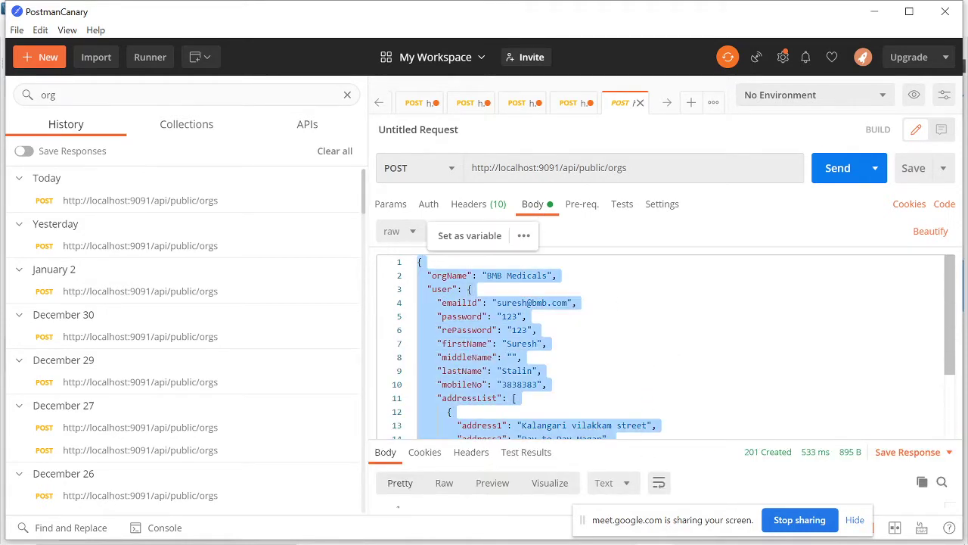
- Switch to Chrome and open jsonviewer.stack.hu in a new tab
{"action": "mouse_move", "coordinate": [452, 529]}
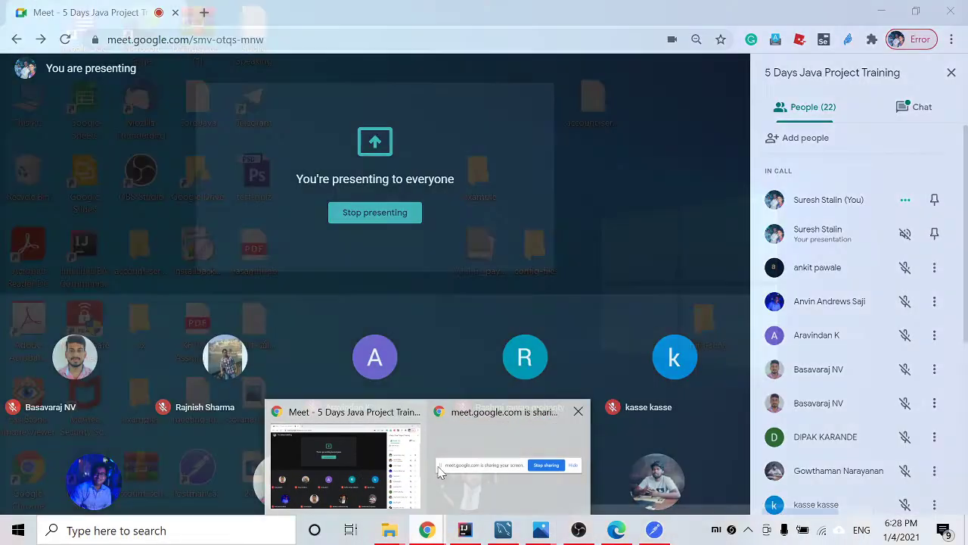
{"action": "left_click", "coordinate": [376, 467]}
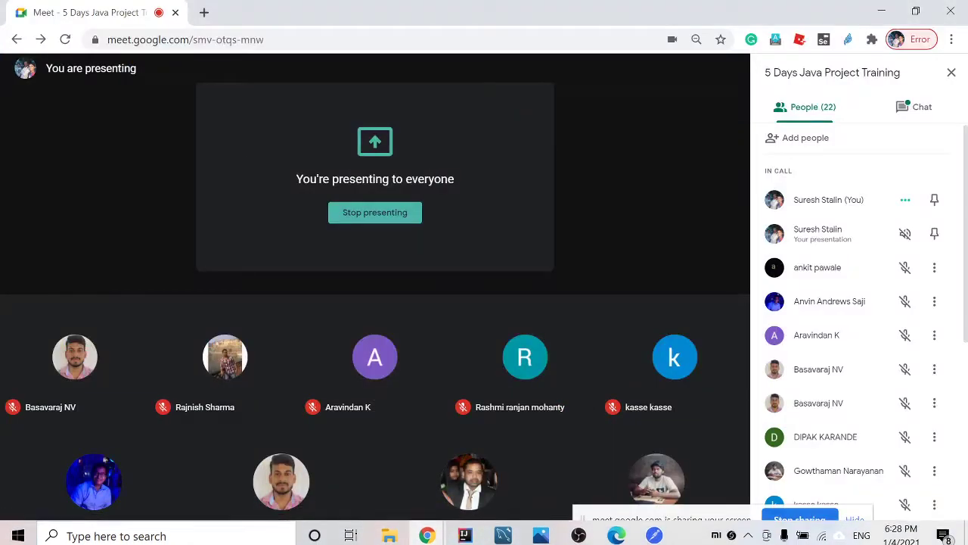
{"action": "left_click", "coordinate": [204, 13]}
{"action": "type", "text": "json"}
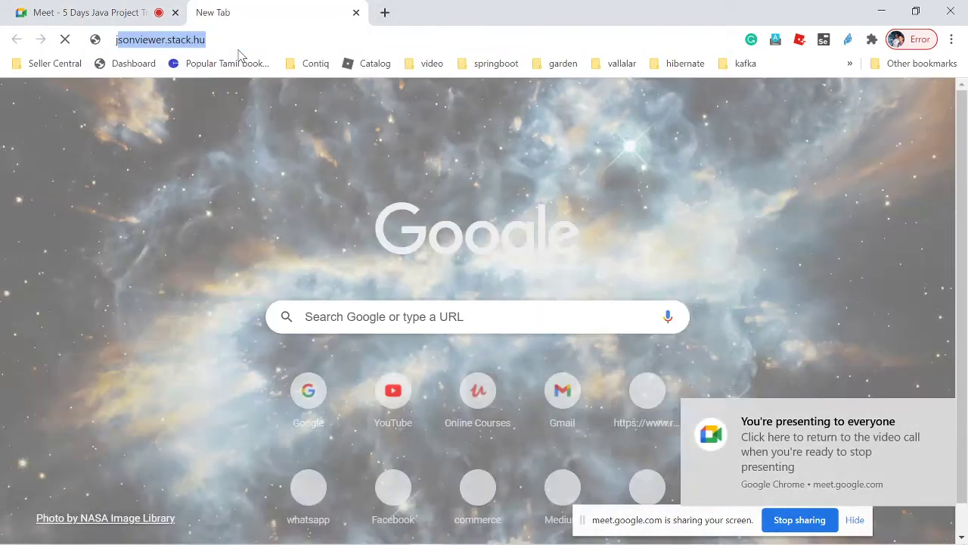
{"action": "key", "text": "Return"}
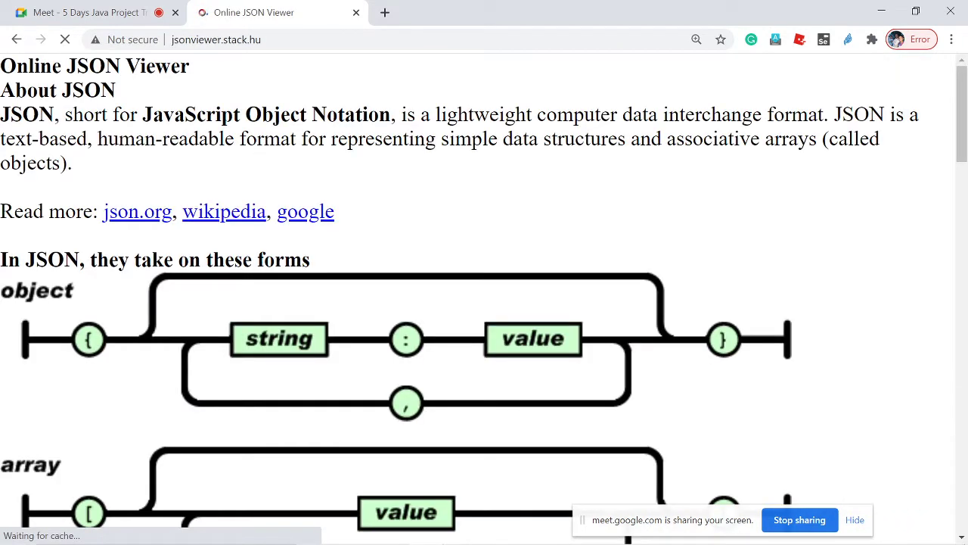
- Paste the copied organization request body into the JSON viewer's text area
{"action": "left_click", "coordinate": [7, 139]}
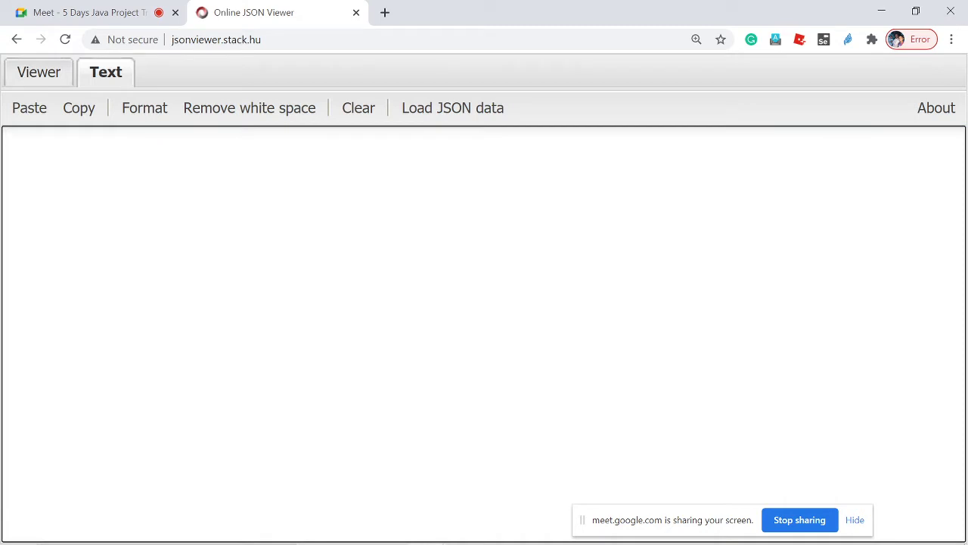
{"action": "key", "text": "ctrl+v"}
{"action": "scroll", "coordinate": [484, 333], "scroll_direction": "up", "scroll_amount": 1}
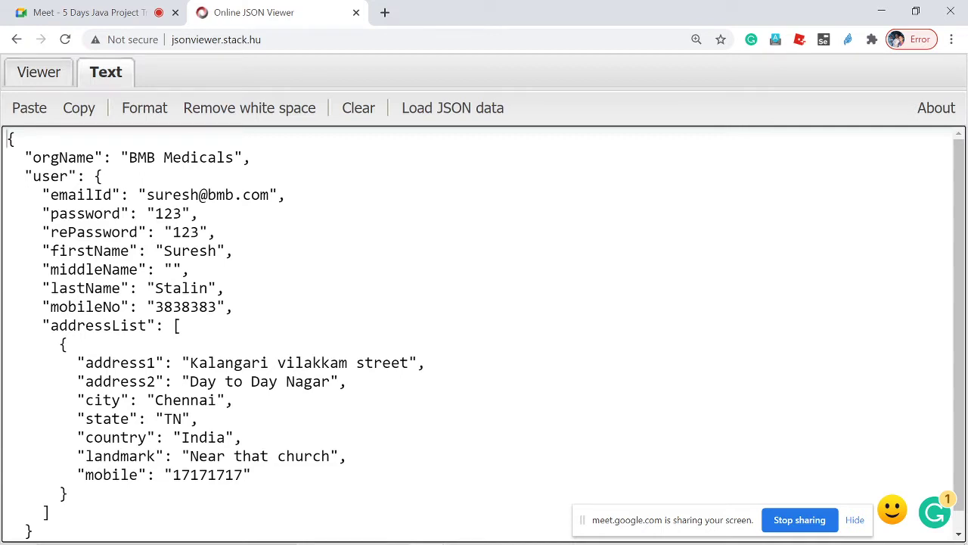
- Examine the request body's structure: the orgName field, the nested user object and its addressList array
{"action": "key", "text": "ctrl+a"}
{"action": "left_click", "coordinate": [202, 288]}
{"action": "double_click", "coordinate": [68, 157]}
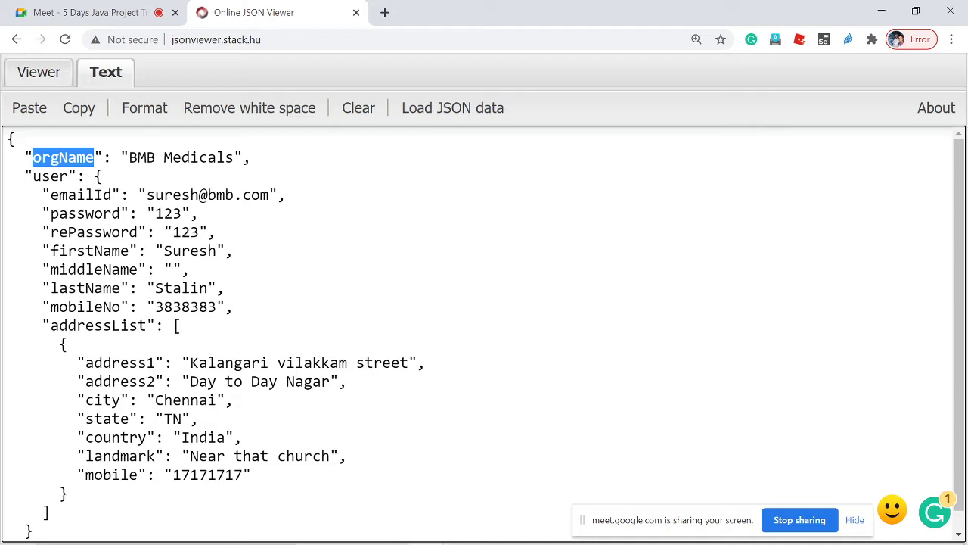
{"action": "left_click", "coordinate": [33, 213]}
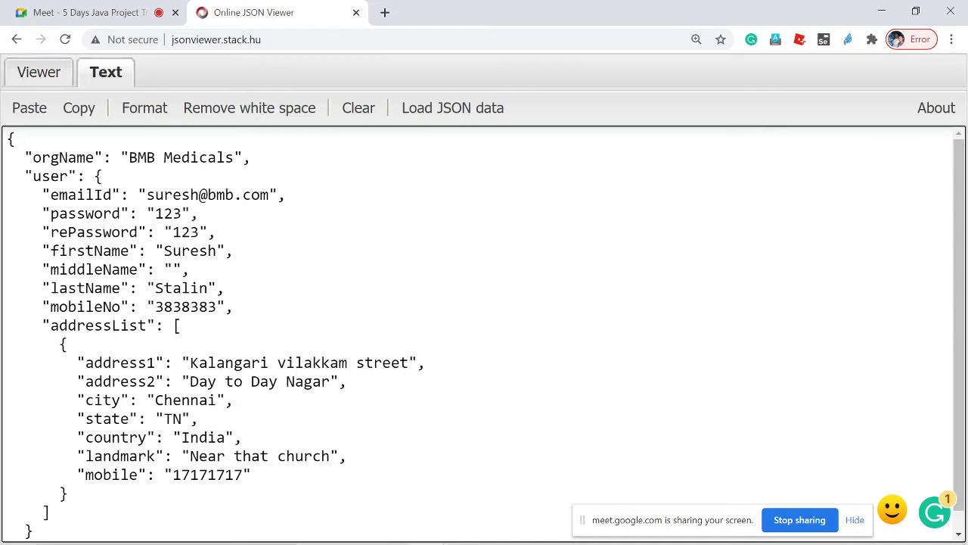
{"action": "left_click_drag", "start_coordinate": [9, 138], "coordinate": [14, 536]}
{"action": "left_click", "coordinate": [182, 380]}
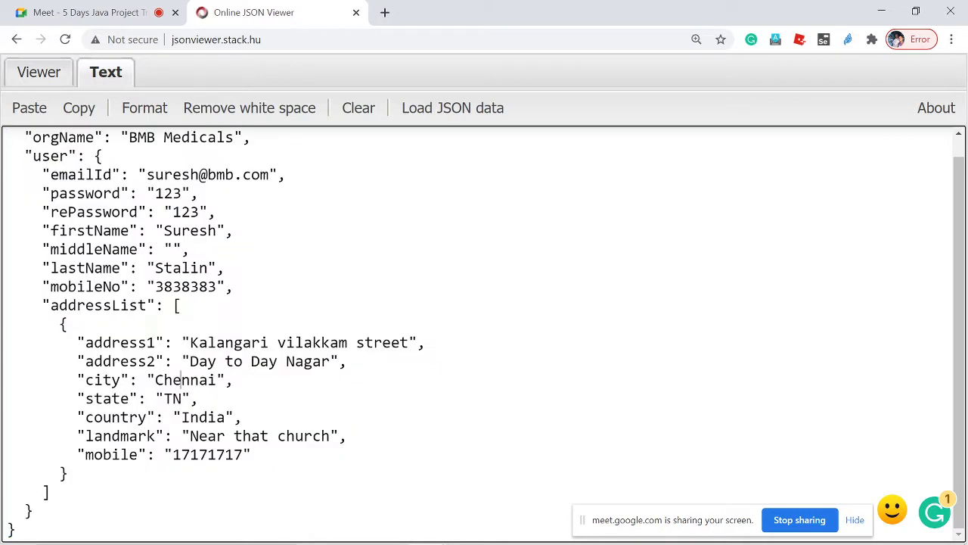
{"action": "left_click_drag", "start_coordinate": [33, 156], "coordinate": [50, 492]}
{"action": "left_click_drag", "start_coordinate": [42, 305], "coordinate": [68, 472]}
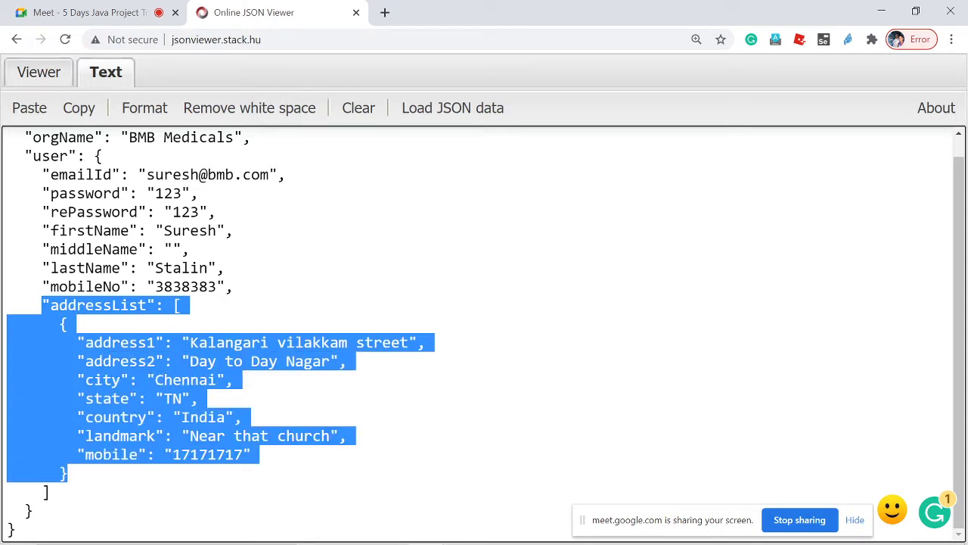
{"action": "left_click", "coordinate": [173, 305]}
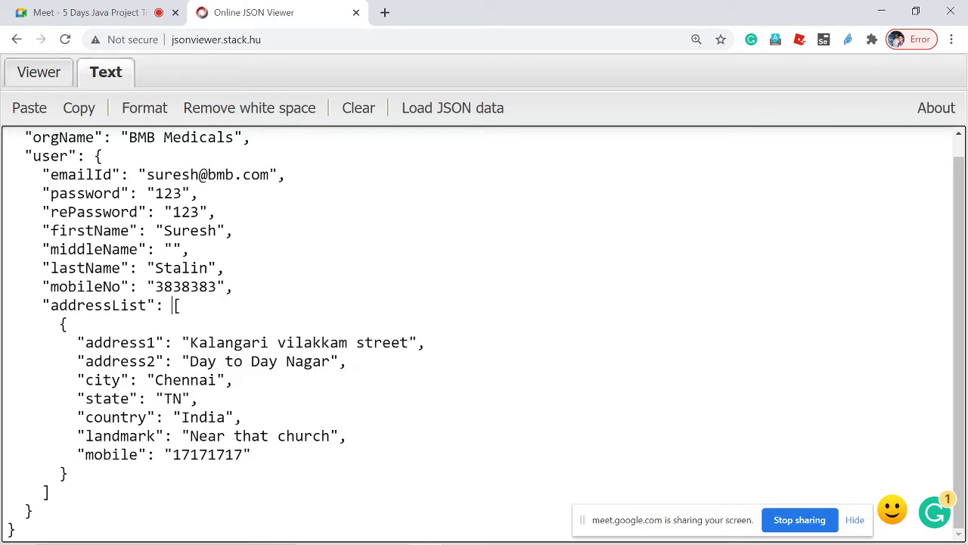
{"action": "left_click_drag", "start_coordinate": [50, 305], "coordinate": [68, 473]}
{"action": "scroll", "coordinate": [188, 269], "scroll_direction": "up", "scroll_amount": 1}
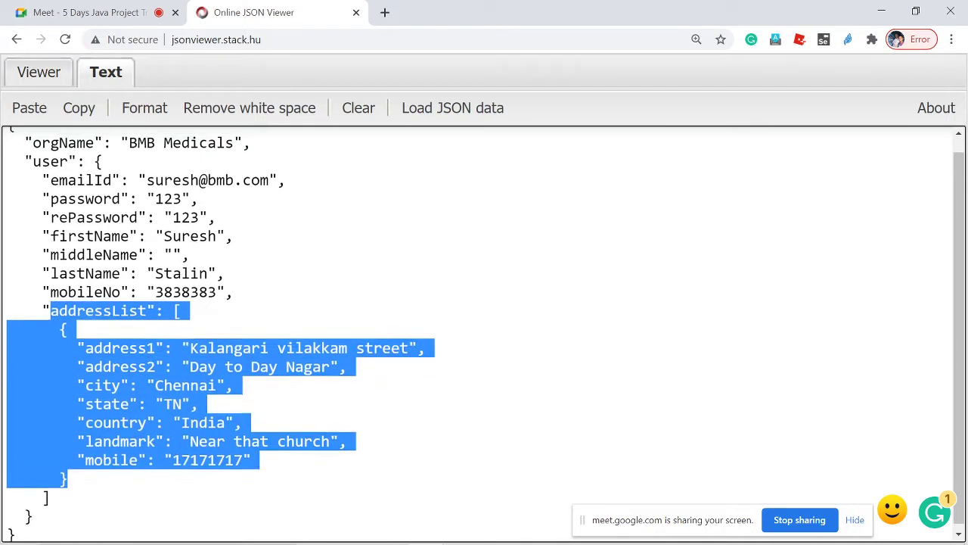
{"action": "left_click", "coordinate": [188, 269]}
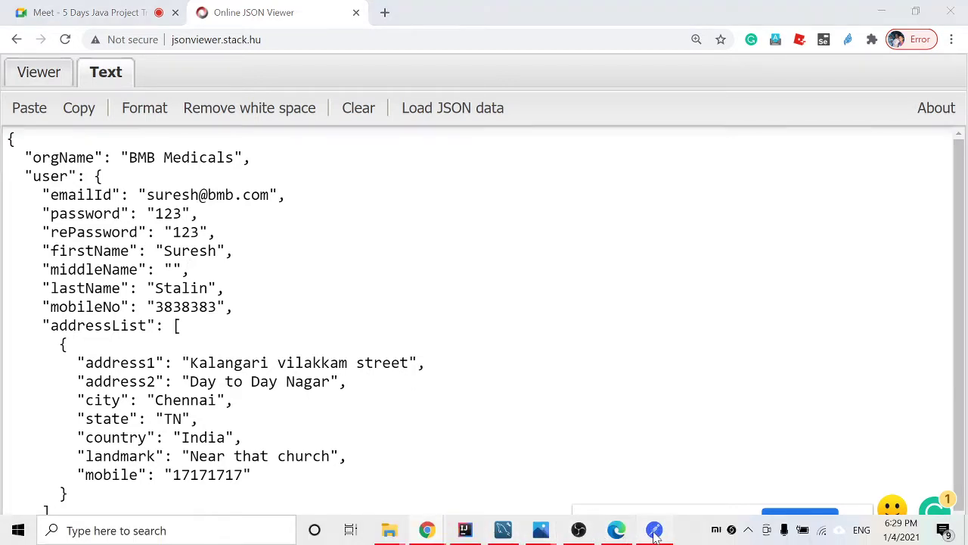
{"action": "left_click", "coordinate": [655, 530]}
{"action": "left_click", "coordinate": [575, 317]}
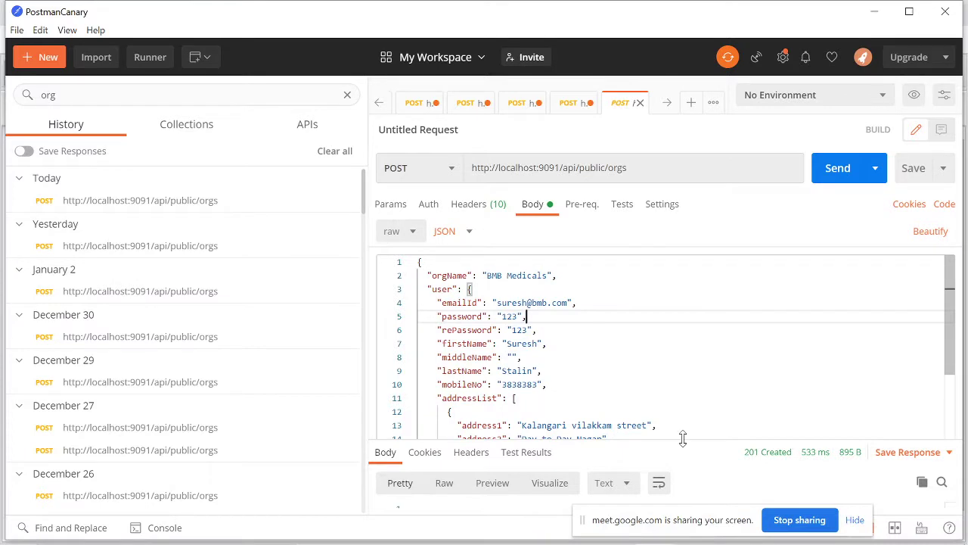
{"action": "left_click_drag", "start_coordinate": [687, 437], "coordinate": [683, 379]}
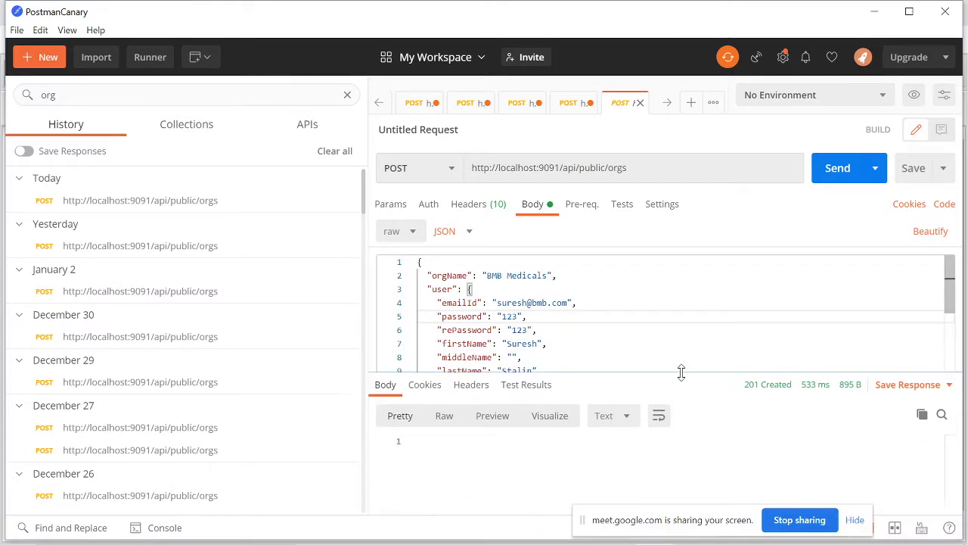
{"action": "left_click", "coordinate": [470, 289]}
{"action": "key", "text": "ctrl+End"}
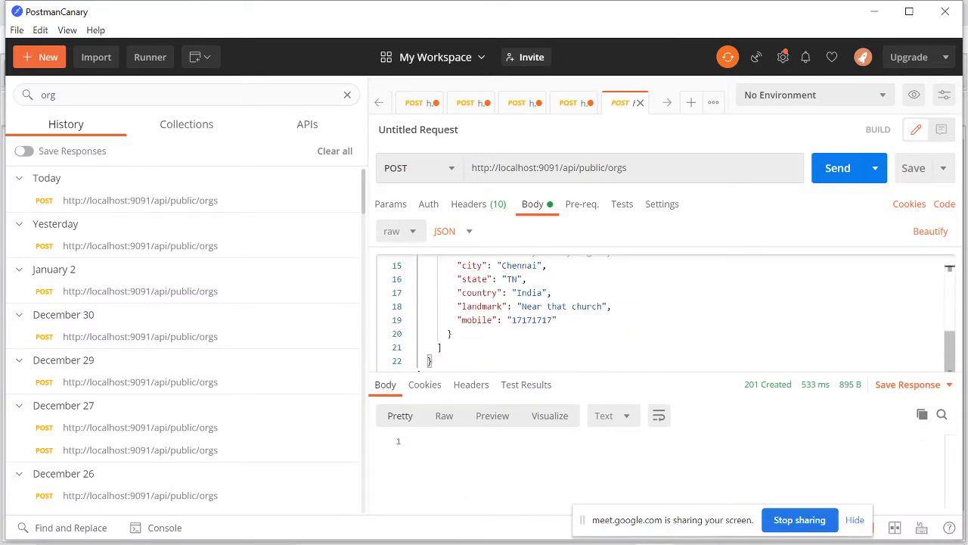
{"action": "scroll", "coordinate": [662, 314], "scroll_direction": "up", "scroll_amount": 2}
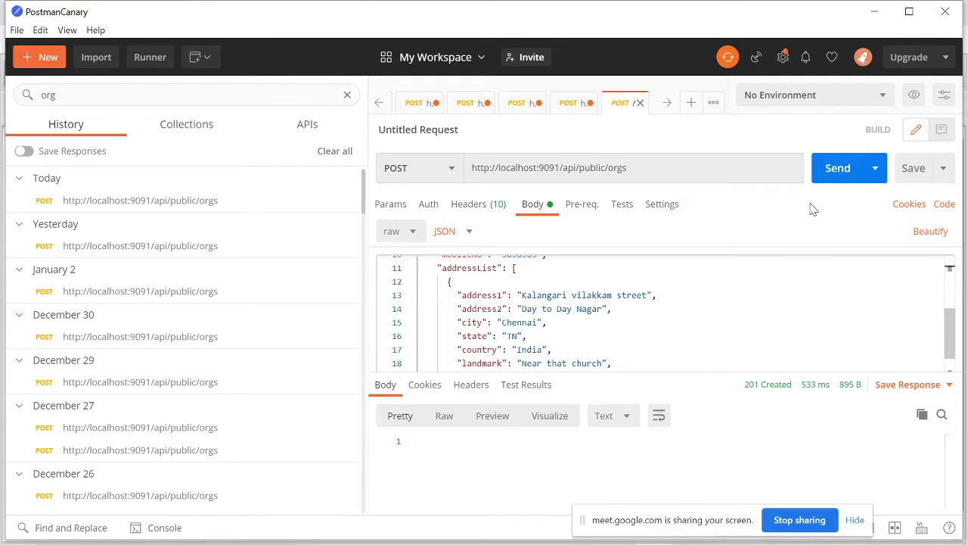
{"action": "left_click", "coordinate": [837, 174]}
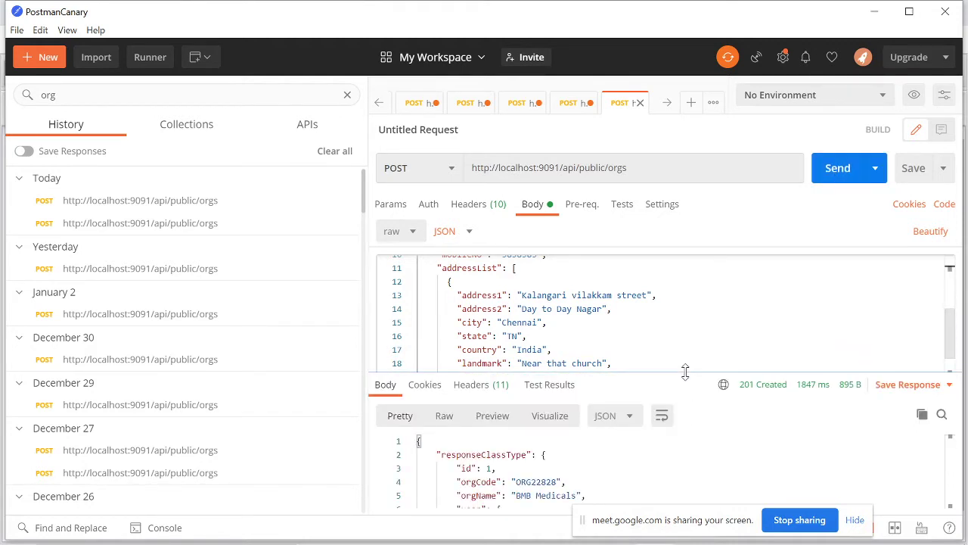
- Enlarge the response area and copy the entire JSON response of the orgs request
{"action": "left_click_drag", "start_coordinate": [685, 372], "coordinate": [677, 301]}
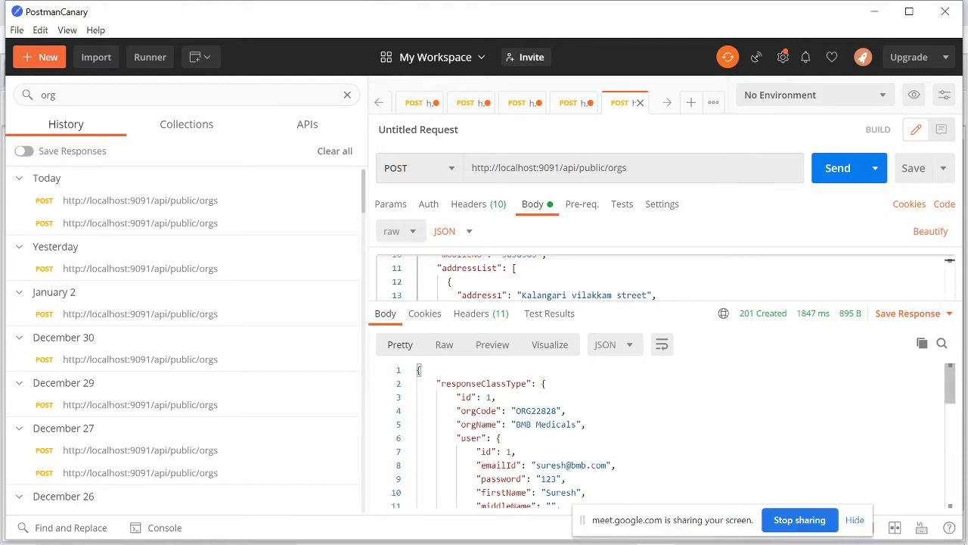
{"action": "left_click", "coordinate": [586, 425]}
{"action": "key", "text": "ctrl+a"}
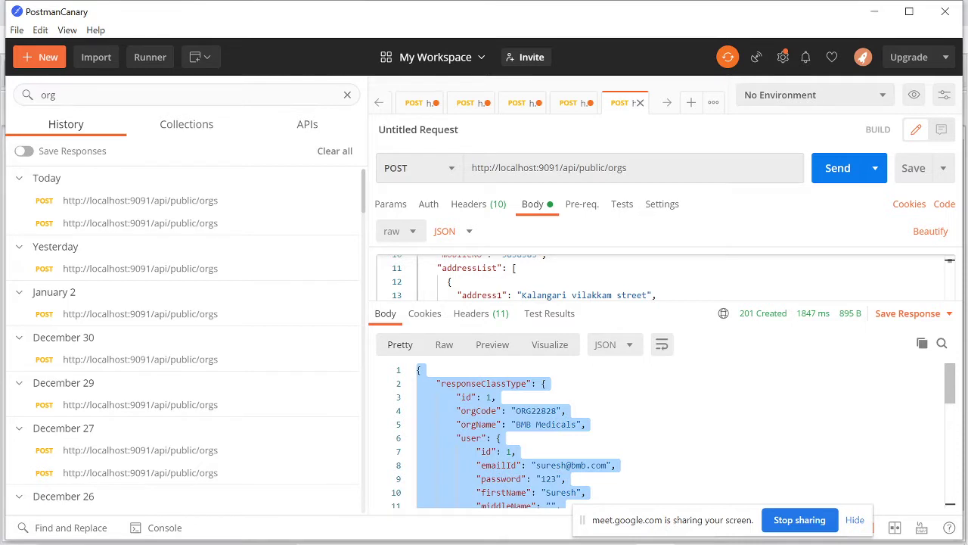
{"action": "right_click", "coordinate": [425, 436]}
{"action": "left_click", "coordinate": [412, 327]}
- Switch to the JSON viewer in Chrome and replace its text with the copied response
{"action": "left_click", "coordinate": [426, 529]}
{"action": "left_click", "coordinate": [368, 466]}
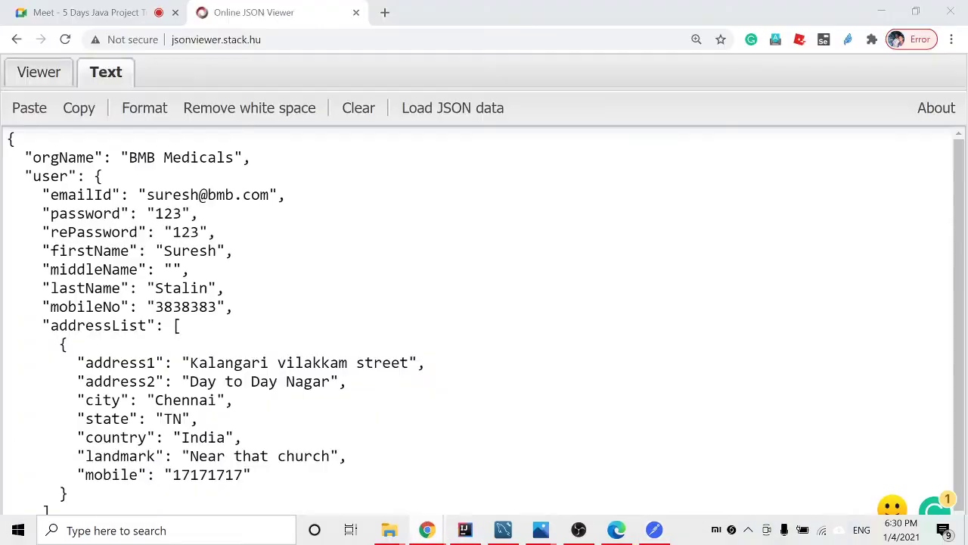
{"action": "key", "text": "ctrl+a"}
{"action": "key", "text": "Delete"}
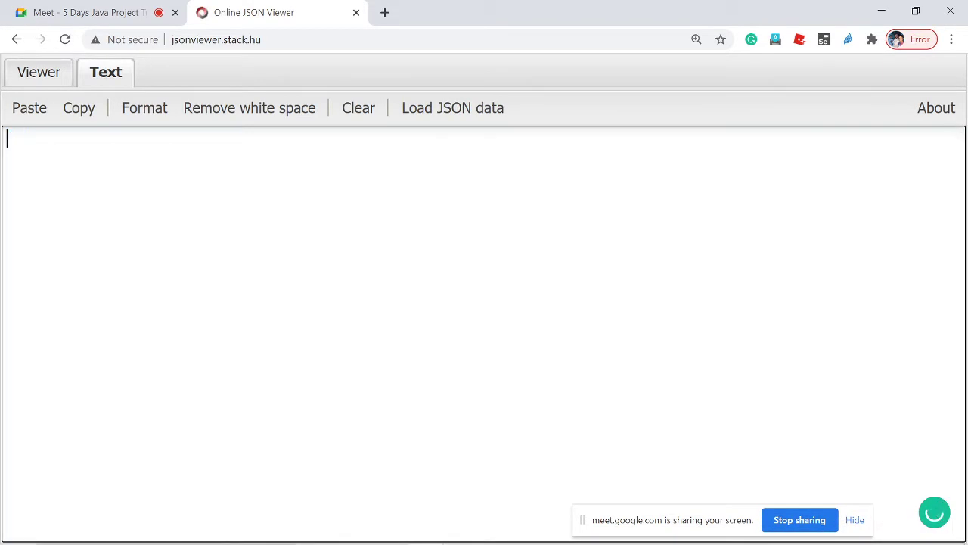
{"action": "key", "text": "ctrl+v"}
{"action": "scroll", "coordinate": [484, 333], "scroll_direction": "up", "scroll_amount": 10}
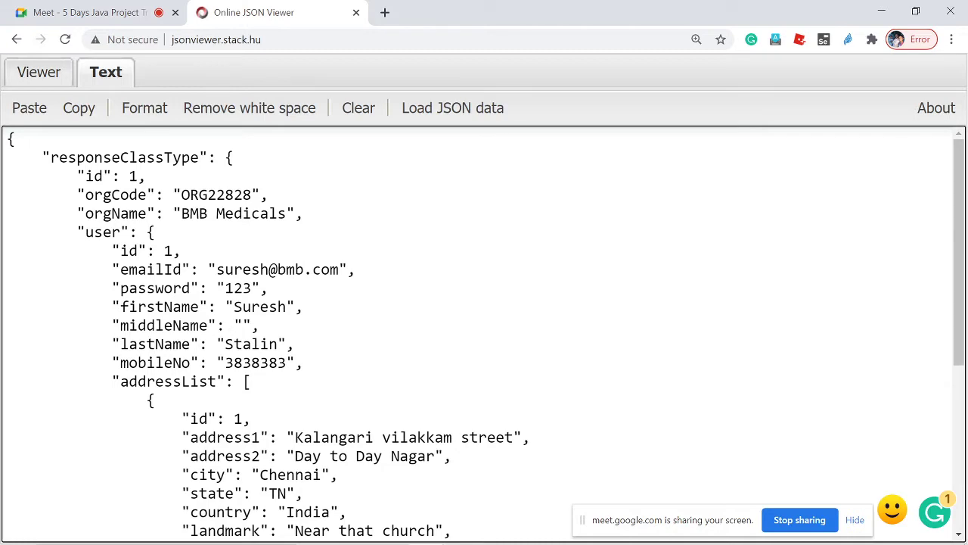
- Examine the response's orgCode value, the user's fields and the entry inside addressList
{"action": "scroll", "coordinate": [484, 333], "scroll_direction": "down", "scroll_amount": 1}
{"action": "scroll", "coordinate": [484, 333], "scroll_direction": "up", "scroll_amount": 1}
{"action": "scroll", "coordinate": [484, 333], "scroll_direction": "down", "scroll_amount": 4}
{"action": "scroll", "coordinate": [484, 333], "scroll_direction": "up", "scroll_amount": 4}
{"action": "double_click", "coordinate": [215, 195]}
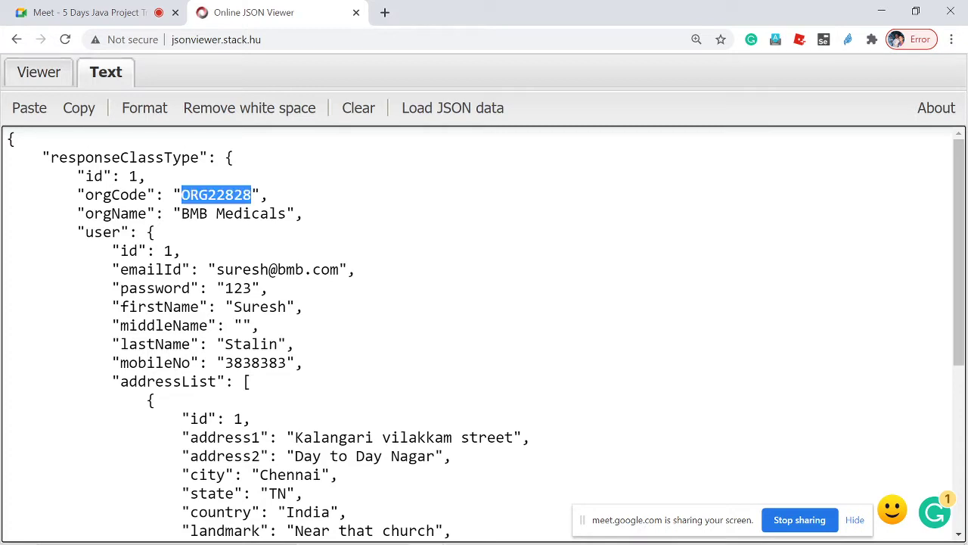
{"action": "scroll", "coordinate": [484, 333], "scroll_direction": "down", "scroll_amount": 1}
{"action": "left_click_drag", "start_coordinate": [112, 156], "coordinate": [295, 268]}
{"action": "scroll", "coordinate": [485, 333], "scroll_direction": "down", "scroll_amount": 2}
{"action": "left_click_drag", "start_coordinate": [156, 173], "coordinate": [356, 322]}
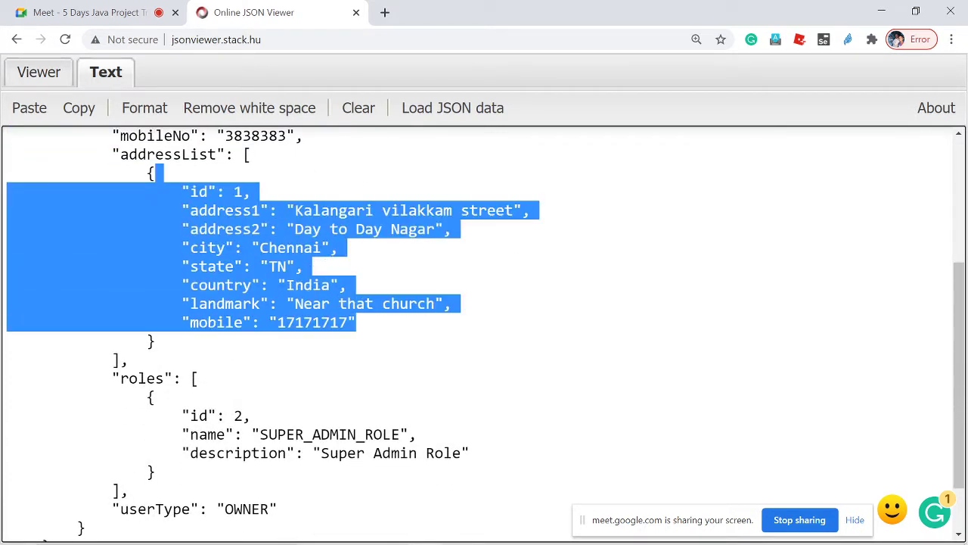
{"action": "scroll", "coordinate": [355, 323], "scroll_direction": "down", "scroll_amount": 1}
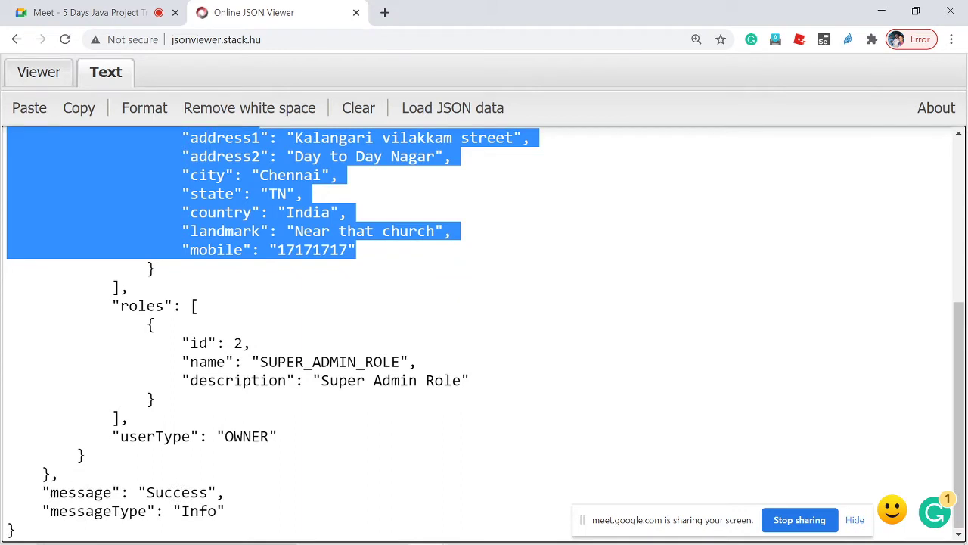
- Examine the response's roles array, role name and description, userType, message and messageType fields
{"action": "left_click", "coordinate": [154, 324]}
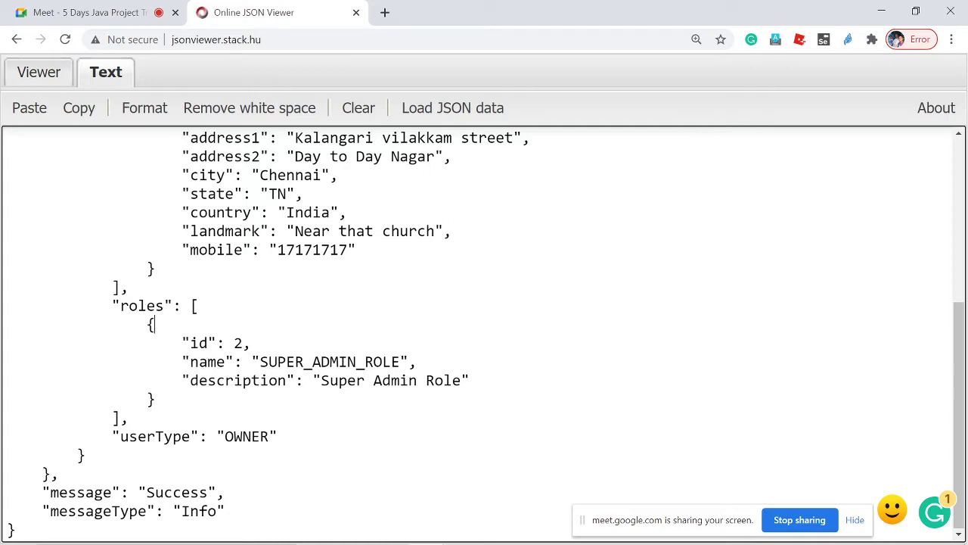
{"action": "left_click_drag", "start_coordinate": [120, 306], "coordinate": [225, 381]}
{"action": "double_click", "coordinate": [342, 381]}
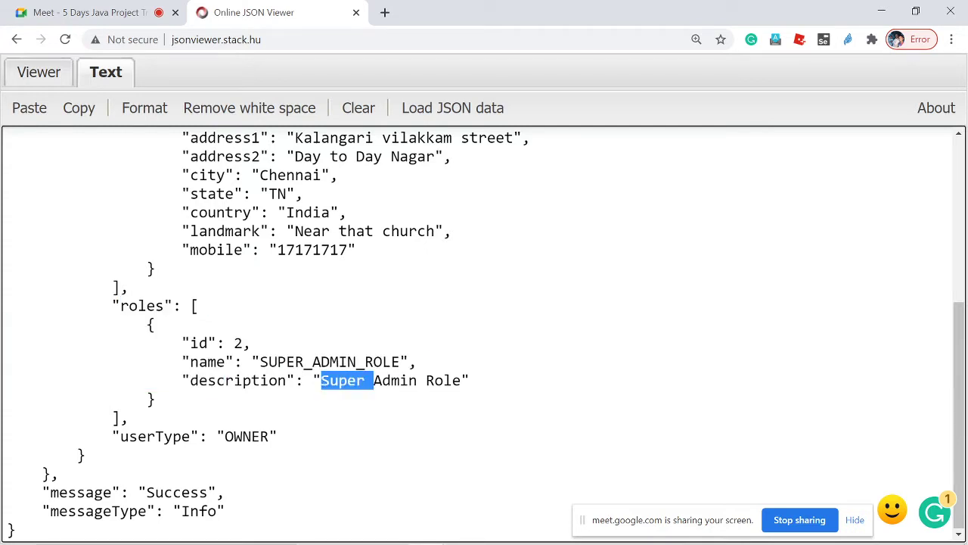
{"action": "double_click", "coordinate": [329, 362]}
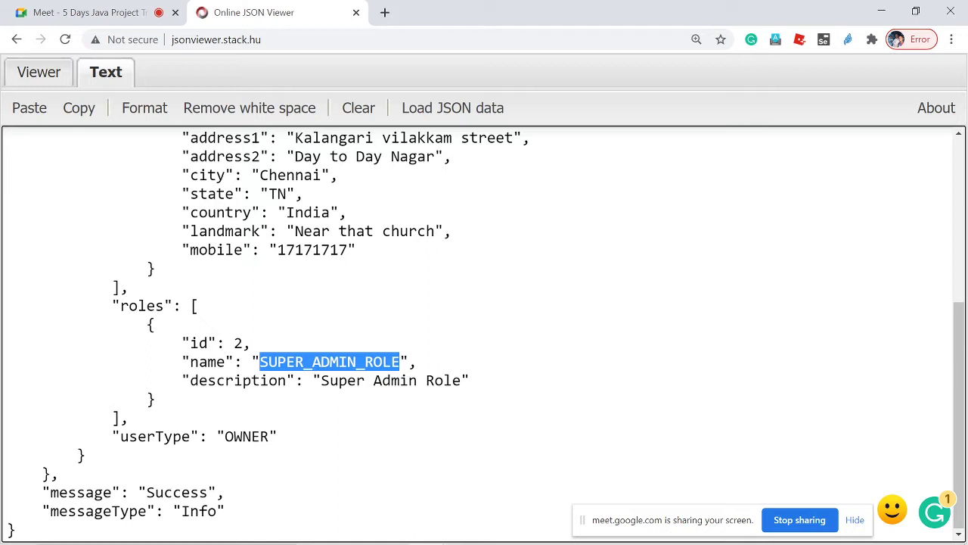
{"action": "double_click", "coordinate": [146, 437]}
{"action": "double_click", "coordinate": [247, 437]}
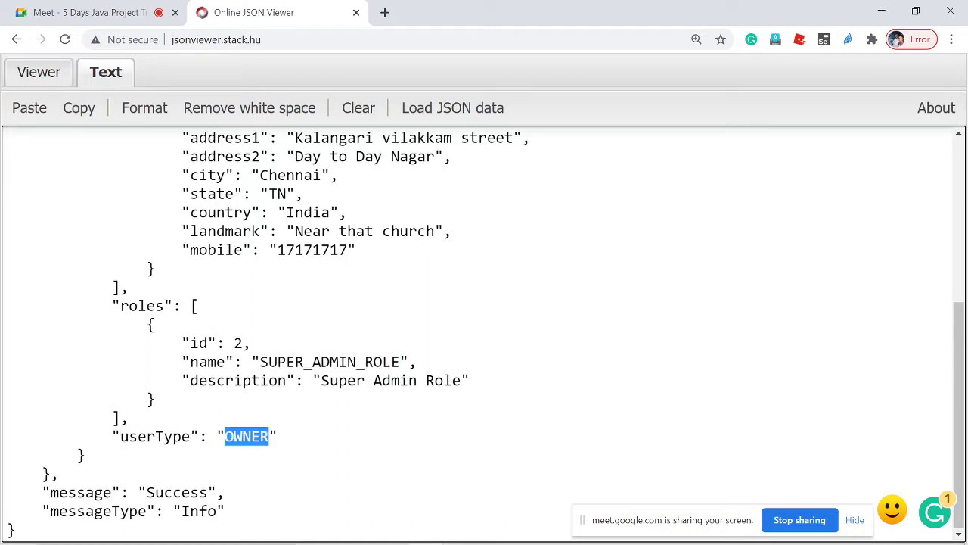
{"action": "double_click", "coordinate": [176, 493]}
{"action": "left_click_drag", "start_coordinate": [50, 474], "coordinate": [15, 530]}
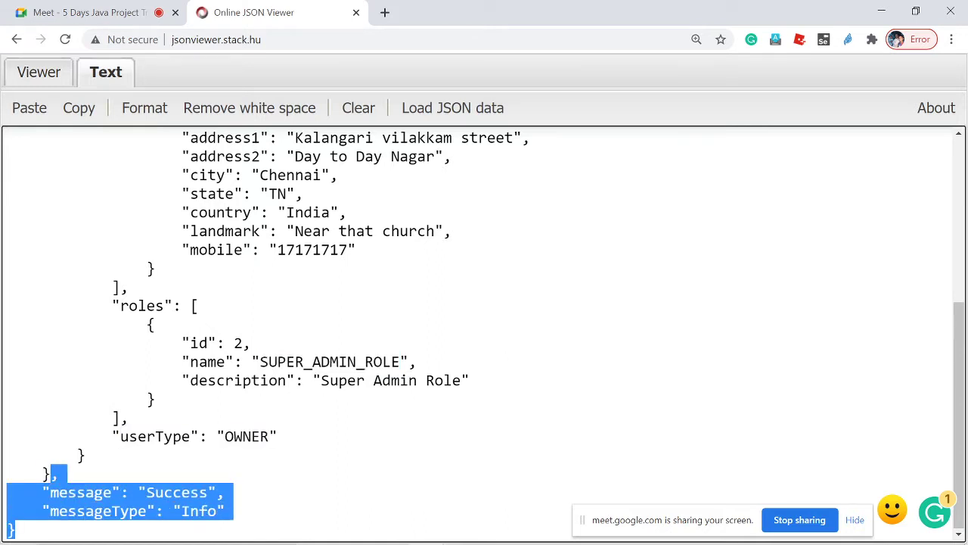
{"action": "left_click_drag", "start_coordinate": [225, 511], "coordinate": [7, 492]}
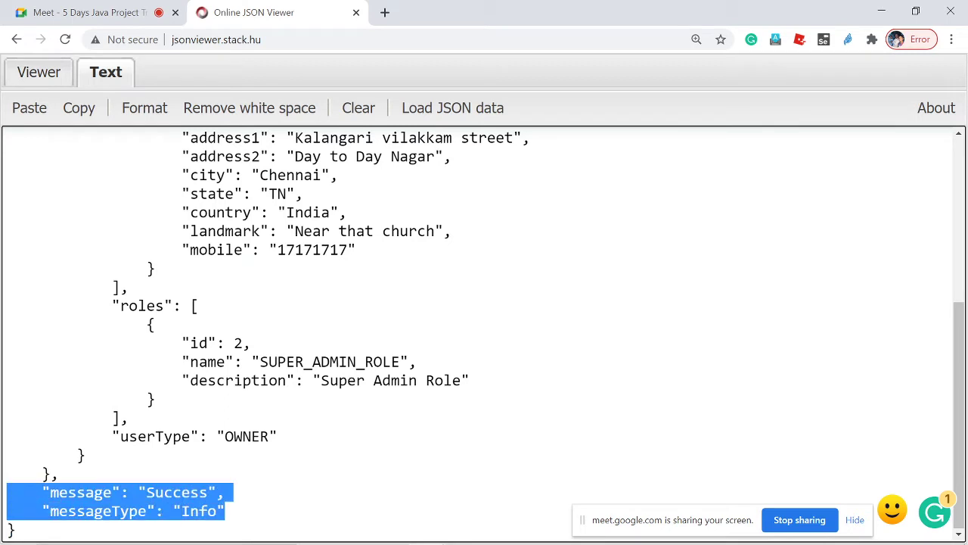
{"action": "left_click", "coordinate": [146, 437]}
{"action": "double_click", "coordinate": [156, 436]}
{"action": "left_click", "coordinate": [268, 437]}
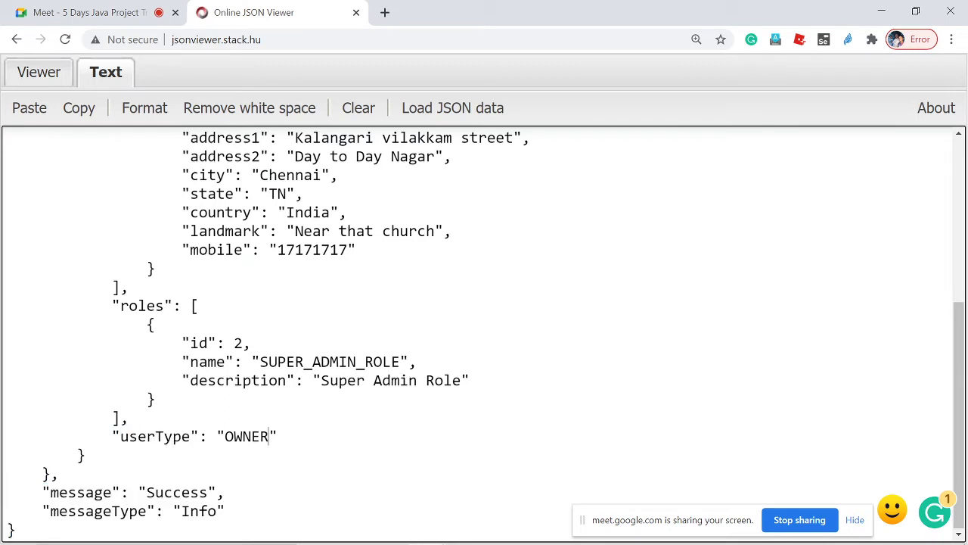
{"action": "scroll", "coordinate": [268, 437], "scroll_direction": "up", "scroll_amount": 4}
- Switch to MySQL Workbench, rerun the billing.organization query and inspect the BMB Medicals row's user_id
{"action": "mouse_move", "coordinate": [552, 540]}
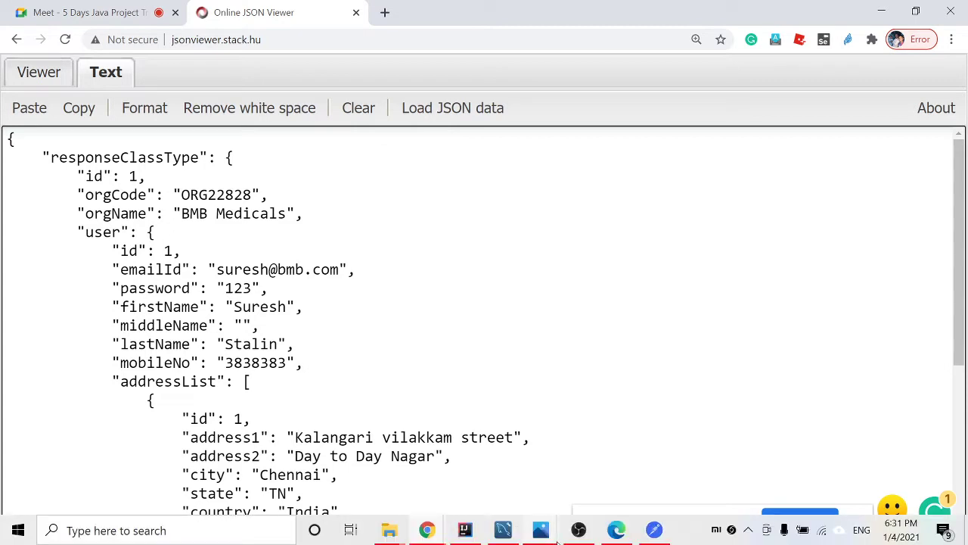
{"action": "left_click", "coordinate": [511, 534]}
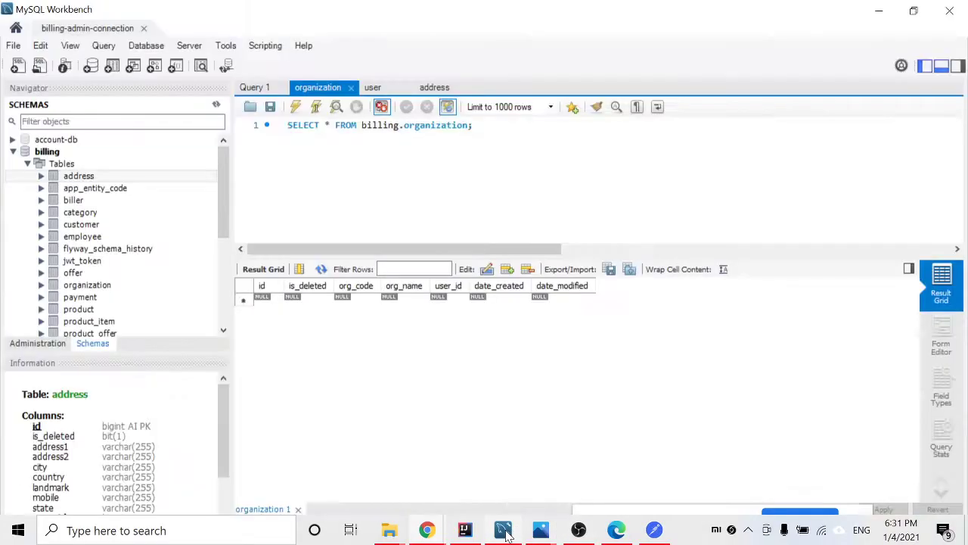
{"action": "left_click", "coordinate": [296, 107]}
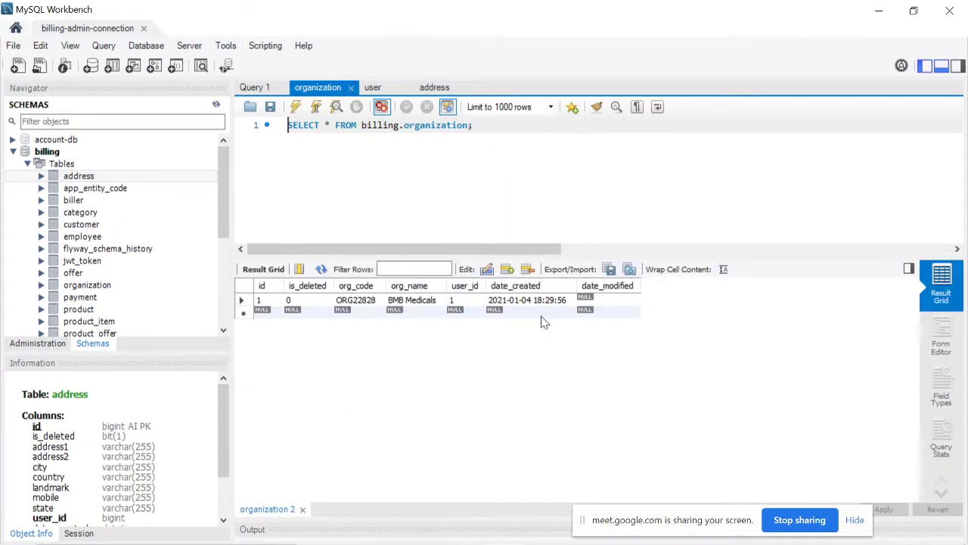
{"action": "left_click", "coordinate": [466, 302]}
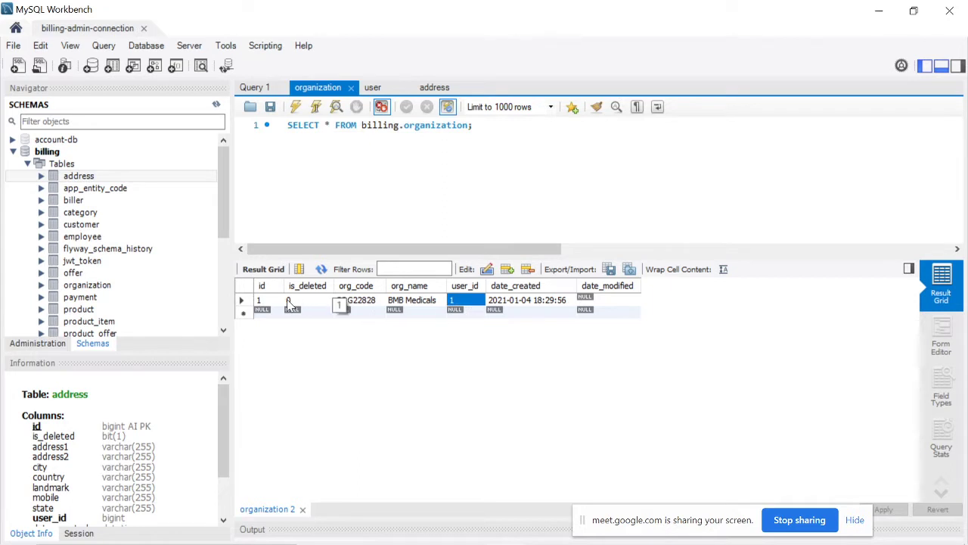
{"action": "left_click", "coordinate": [244, 301]}
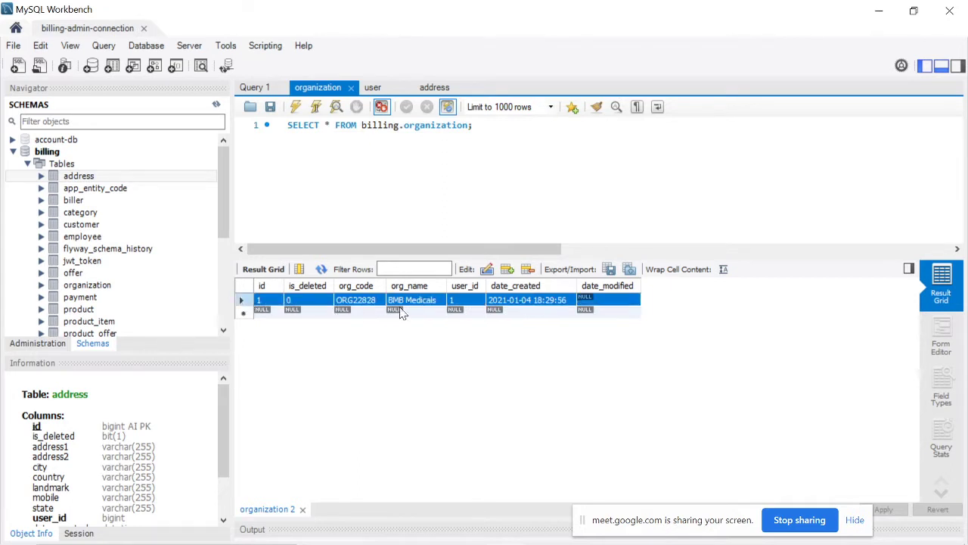
{"action": "double_click", "coordinate": [463, 301]}
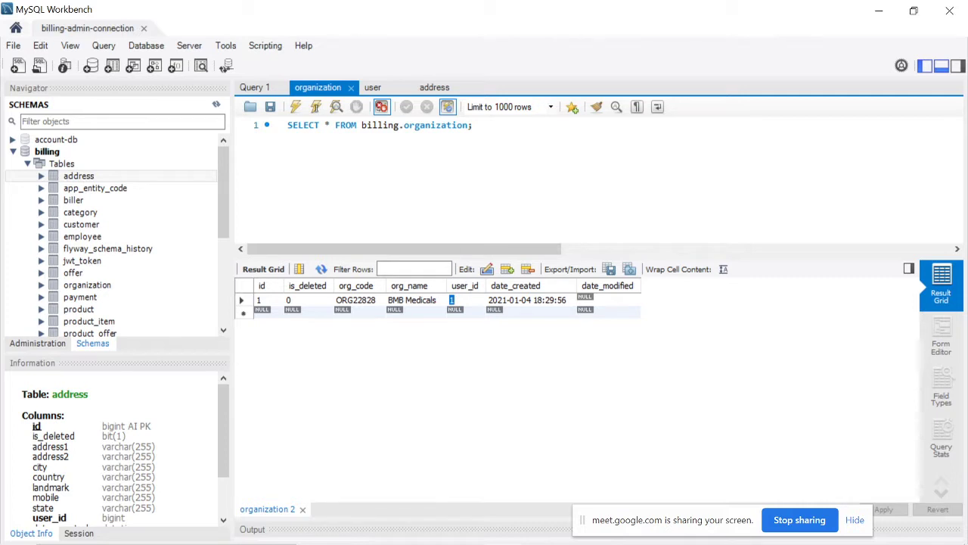
- Rerun the billing.user query and inspect the id and email_id values of the stored user row
{"action": "left_click", "coordinate": [374, 87]}
{"action": "left_click", "coordinate": [295, 108]}
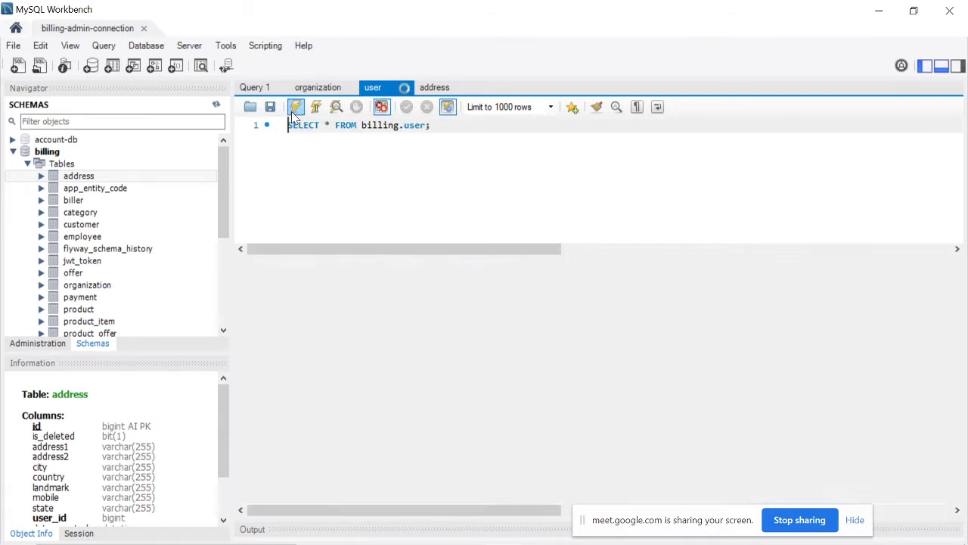
{"action": "left_click", "coordinate": [259, 301]}
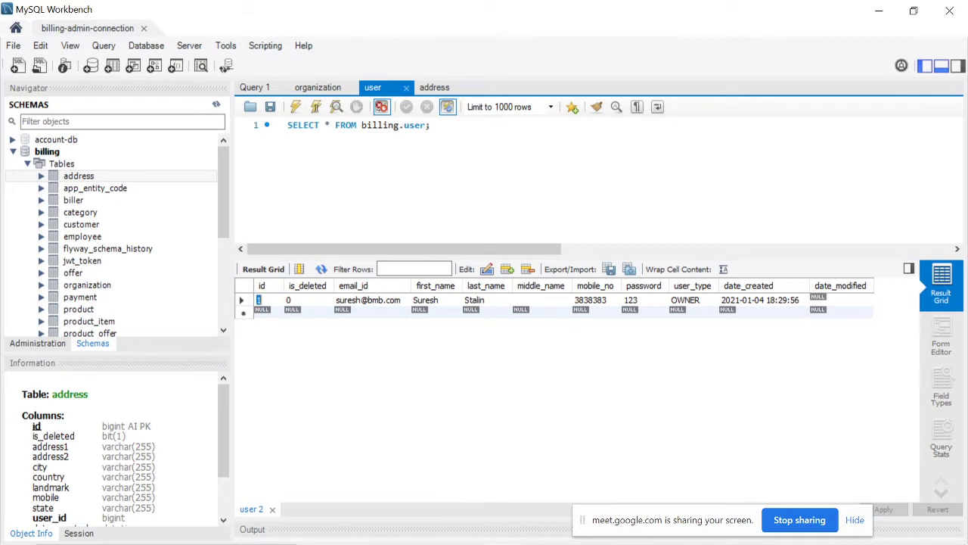
{"action": "double_click", "coordinate": [364, 301]}
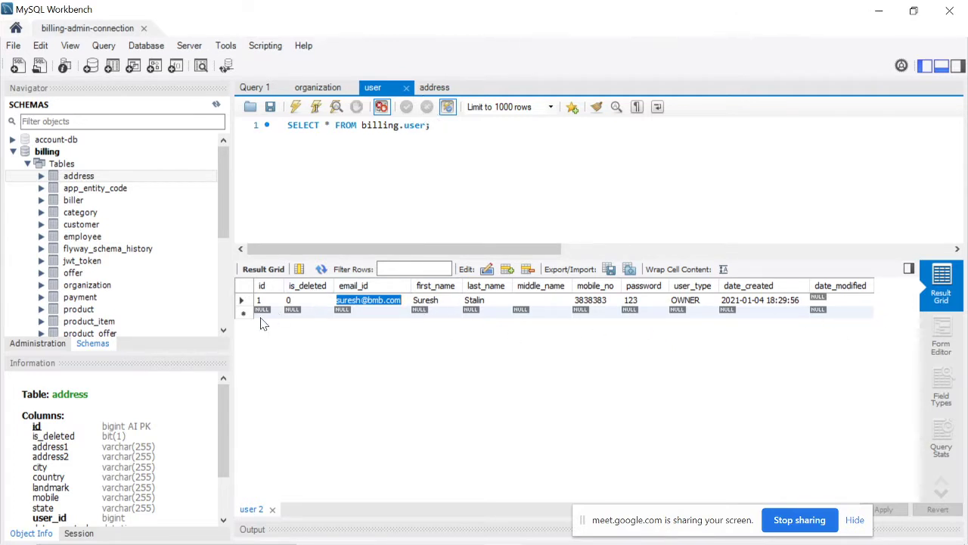
- Rerun the billing.address query and inspect the stored row, including its user_id field
{"action": "left_click", "coordinate": [437, 88]}
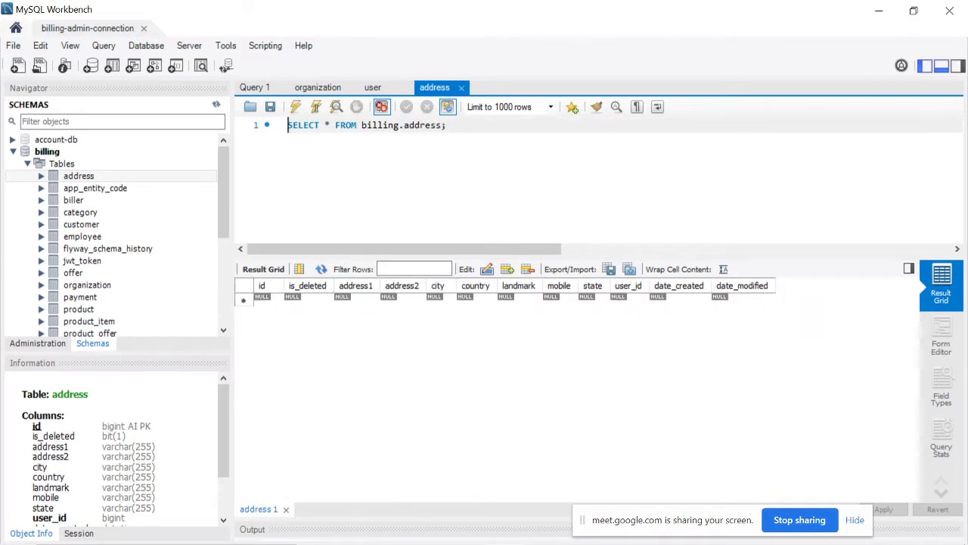
{"action": "left_click", "coordinate": [295, 106]}
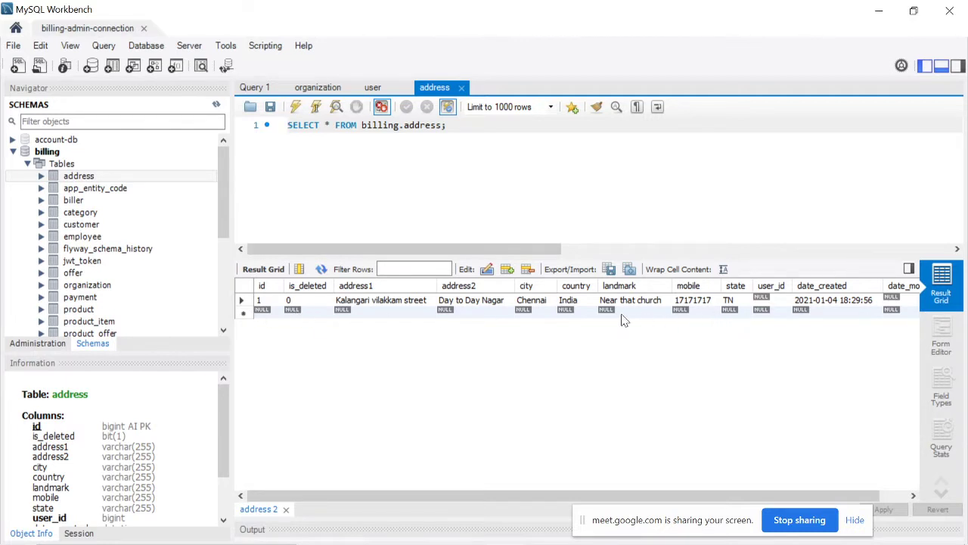
{"action": "left_click", "coordinate": [771, 302]}
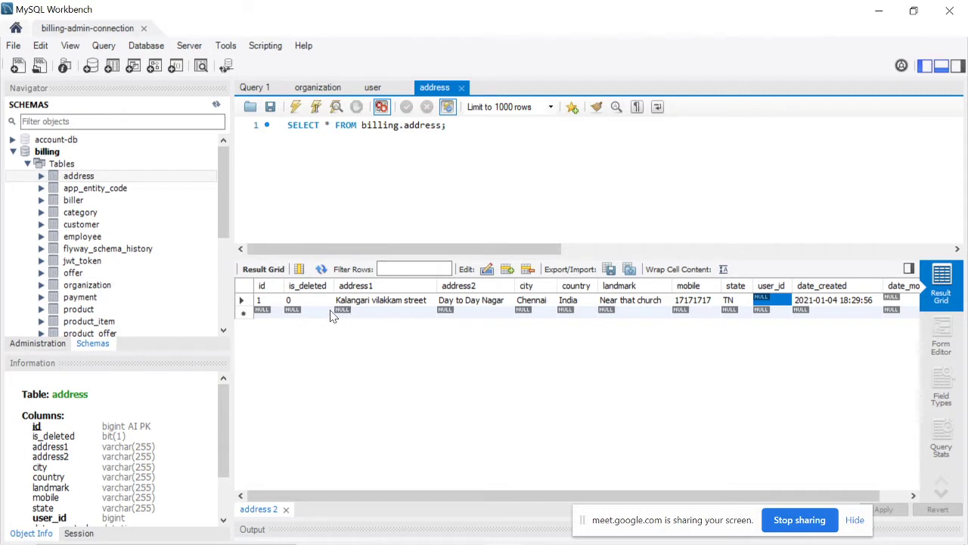
{"action": "left_click", "coordinate": [245, 303]}
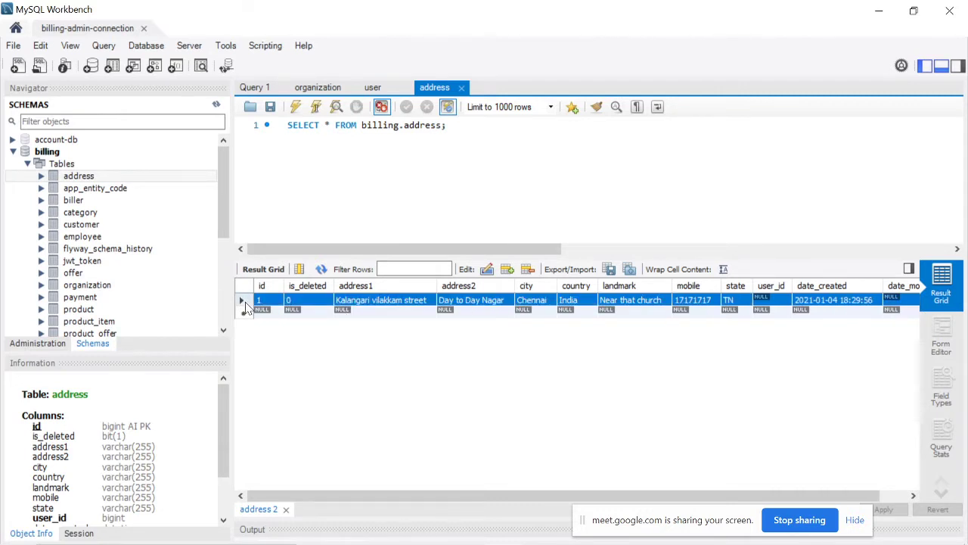
- Compare the stored user and address rows, then return to the organization query results
{"action": "left_click", "coordinate": [372, 87]}
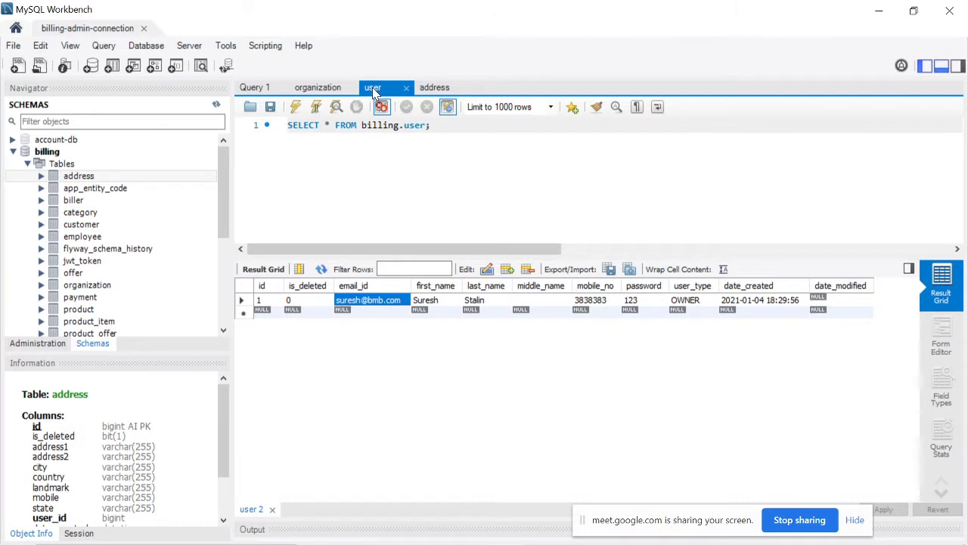
{"action": "left_click", "coordinate": [423, 88]}
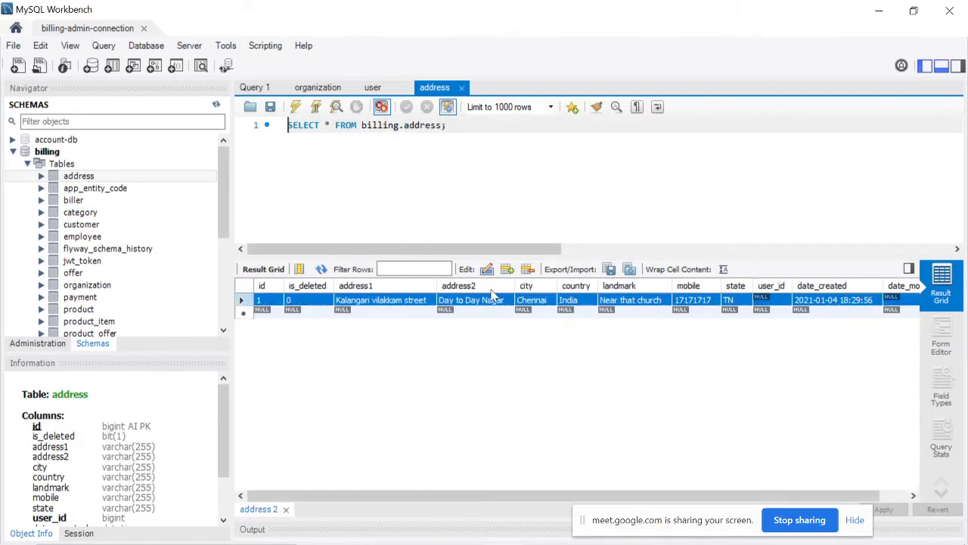
{"action": "left_click", "coordinate": [375, 87]}
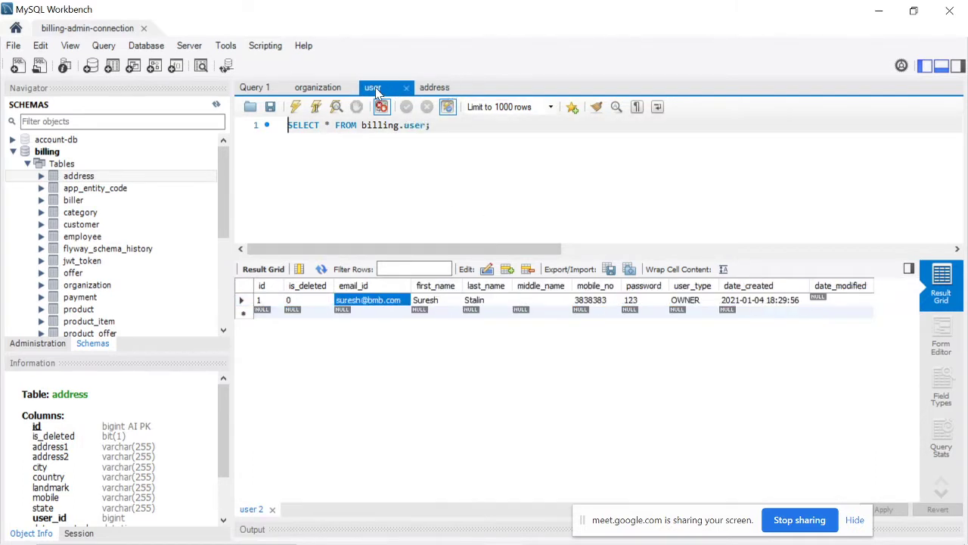
{"action": "left_click", "coordinate": [316, 89]}
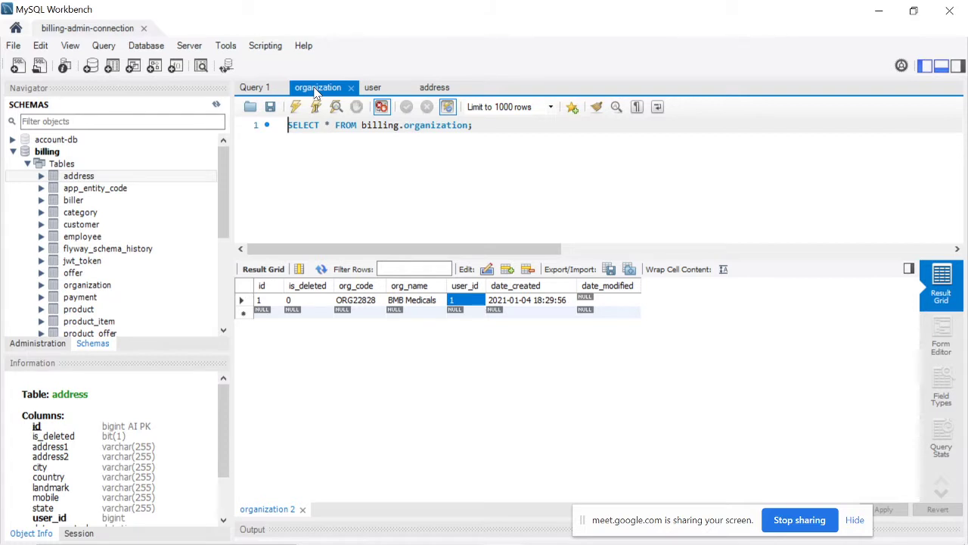
- Switch to Photos, view the billing system architecture image and bring up the JSON Structure slide, Slide7.png
{"action": "mouse_move", "coordinate": [548, 534]}
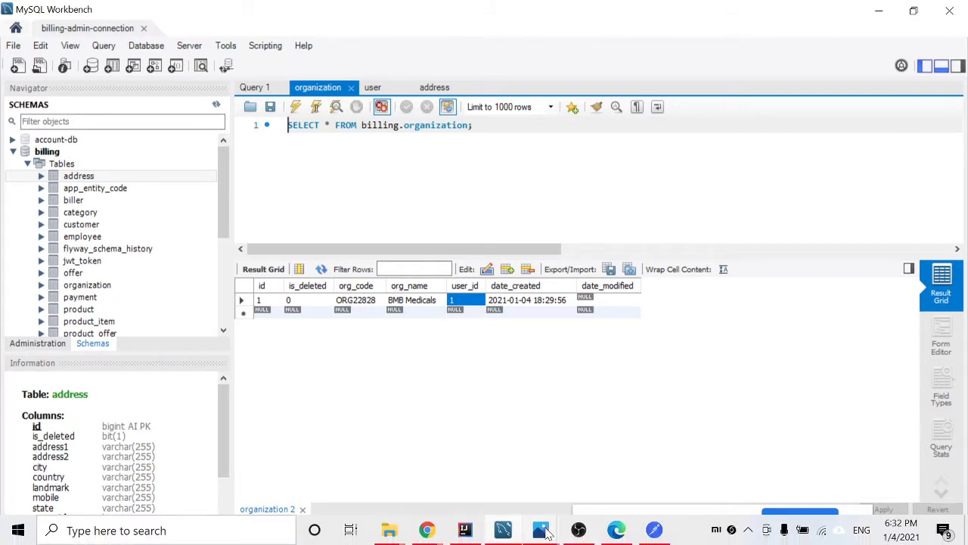
{"action": "left_click", "coordinate": [603, 490]}
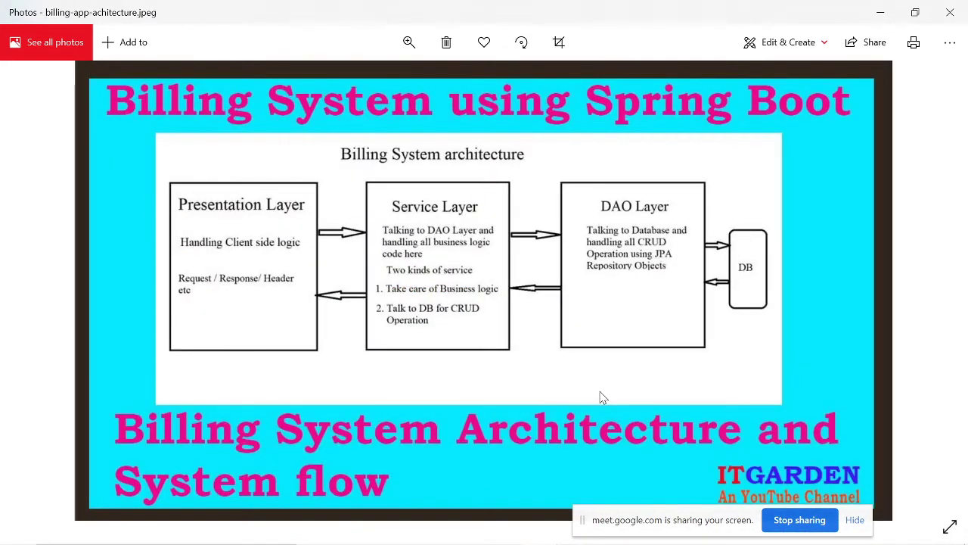
{"action": "mouse_move", "coordinate": [604, 542]}
{"action": "mouse_move", "coordinate": [543, 534]}
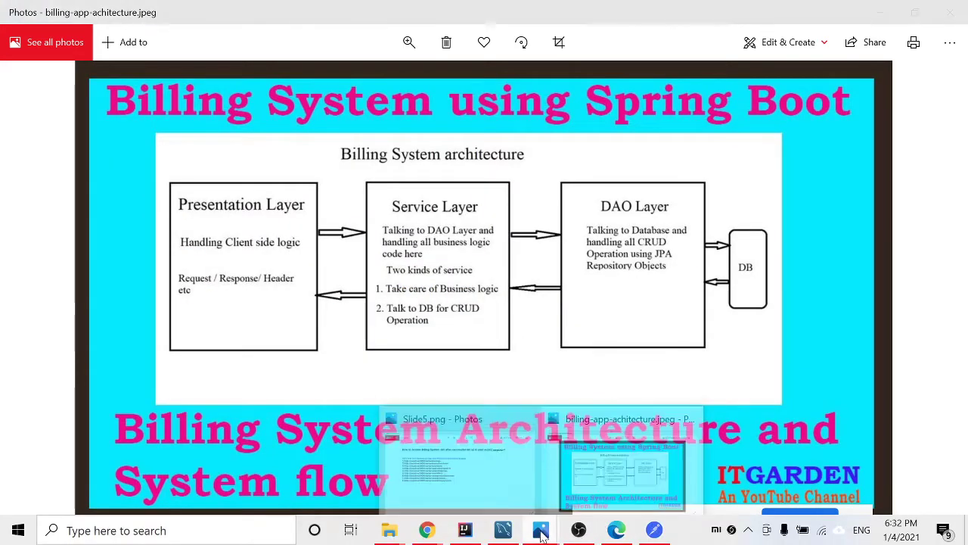
{"action": "left_click", "coordinate": [497, 501]}
{"action": "key", "text": "Right"}
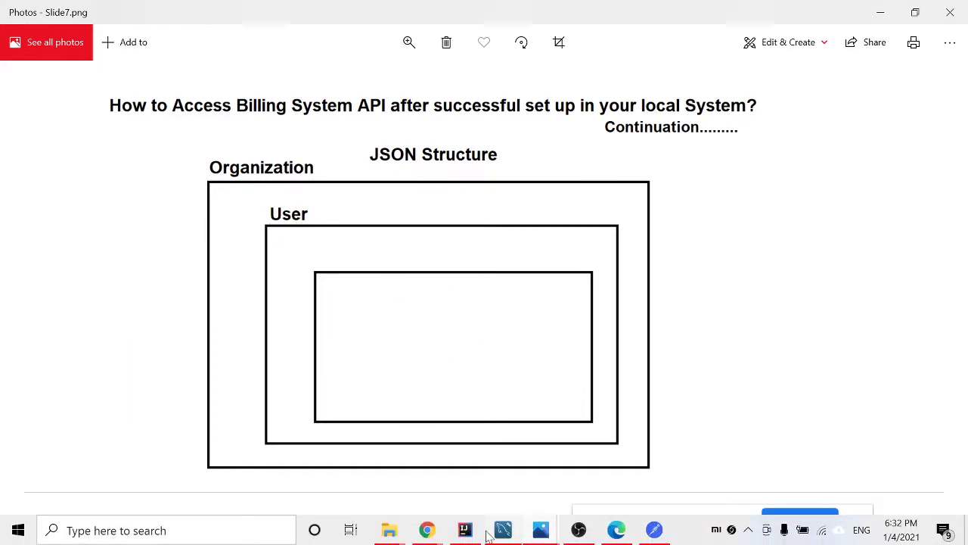
- Switch to MySQL Workbench, check the address row's user_id and go back to the organization results
{"action": "left_click", "coordinate": [504, 531]}
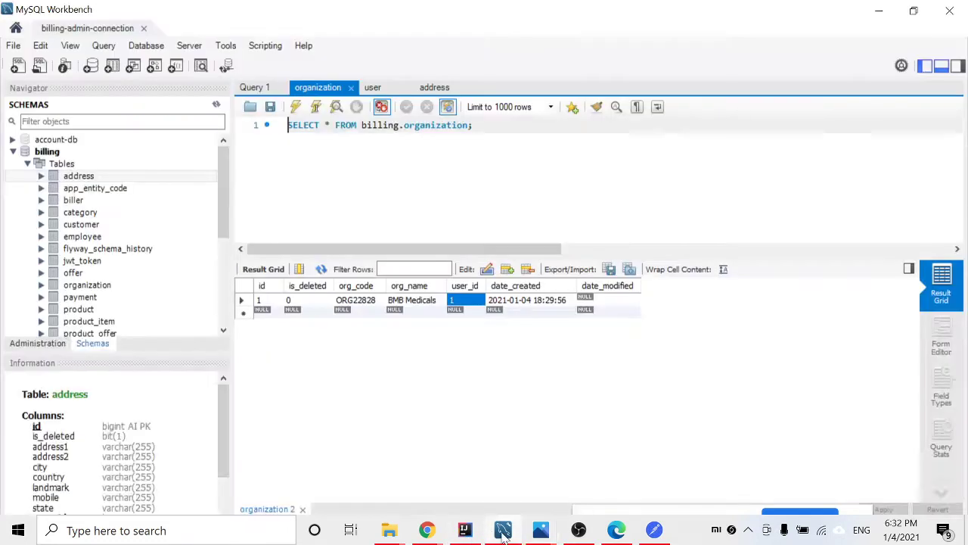
{"action": "left_click", "coordinate": [433, 94]}
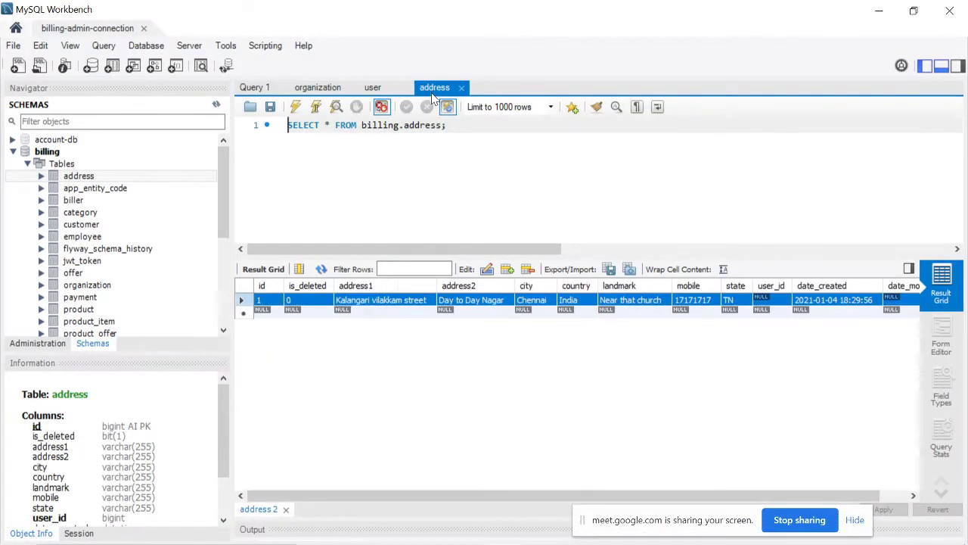
{"action": "double_click", "coordinate": [772, 301]}
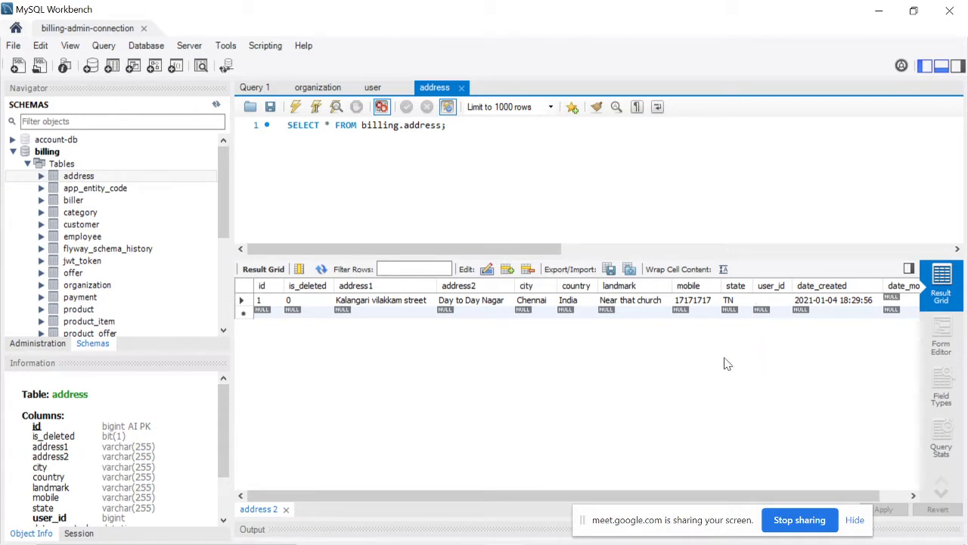
{"action": "left_click", "coordinate": [302, 88]}
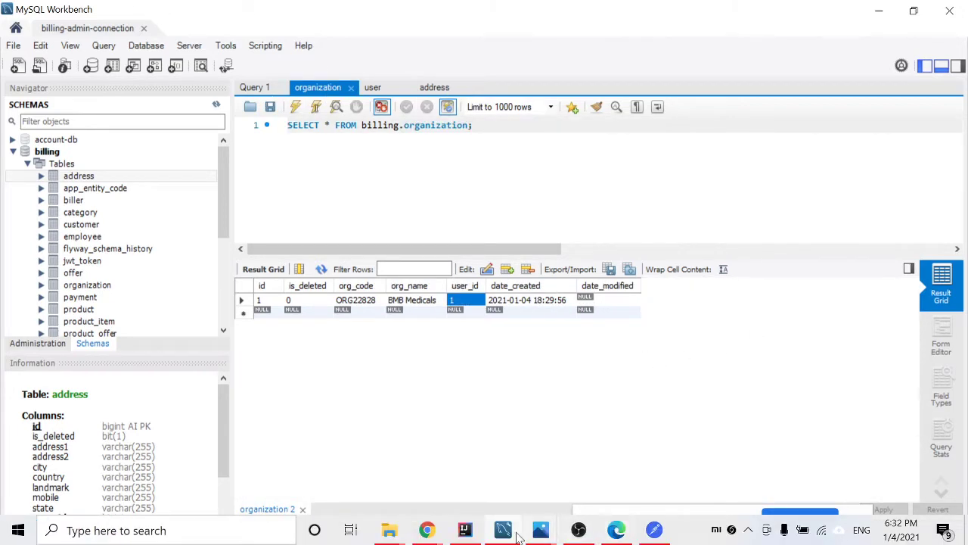
- Switch to IntelliJ IDEA and examine the BillingsystemApplication run log around the security filter entry
{"action": "left_click", "coordinate": [465, 529]}
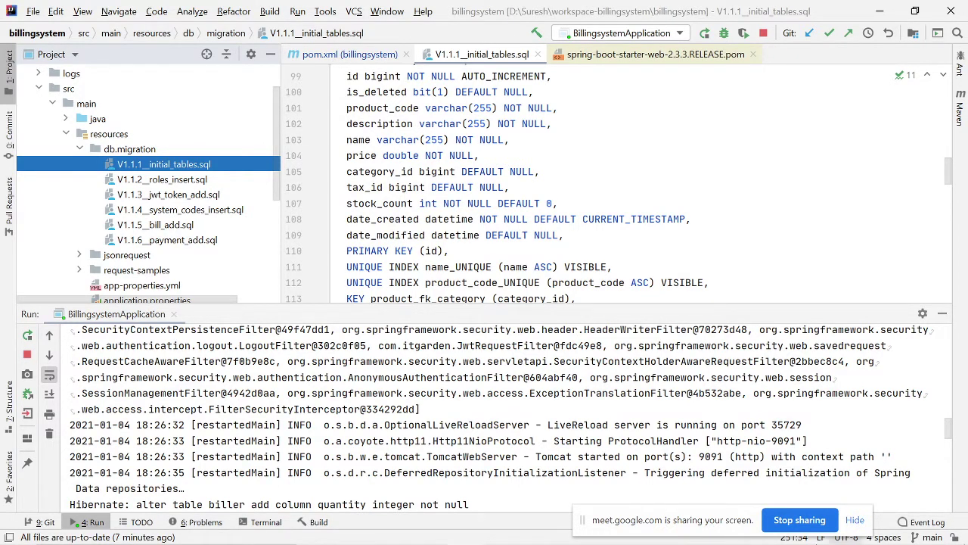
{"action": "mouse_move", "coordinate": [571, 536]}
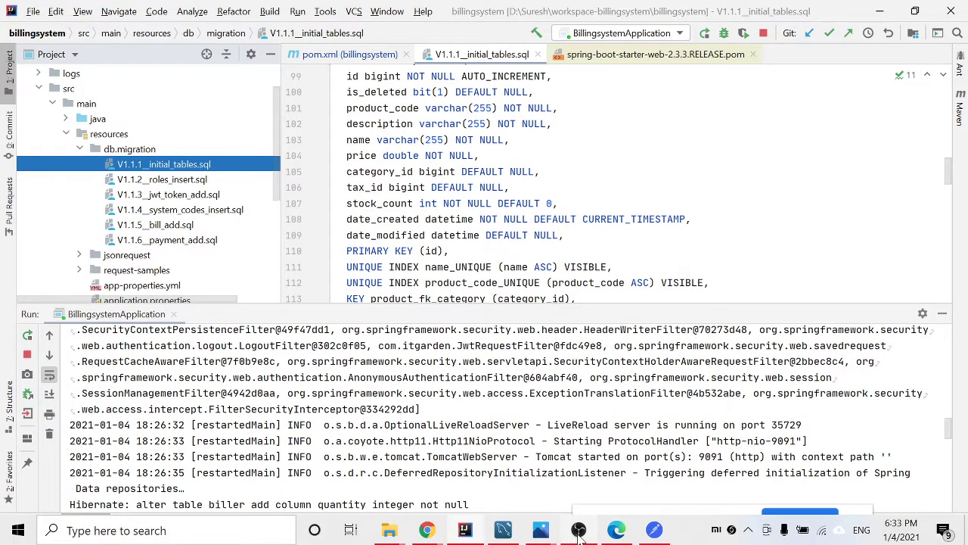
{"action": "triple_click", "coordinate": [422, 409]}
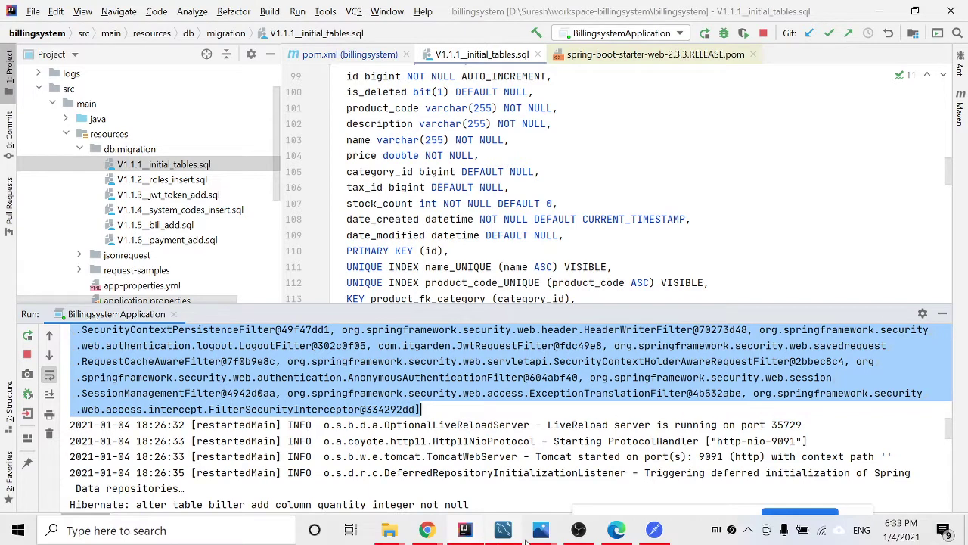
- Switch to the slides in Photos and go back to Slide5.png, which lists the API URLs
{"action": "mouse_move", "coordinate": [545, 531]}
{"action": "left_click", "coordinate": [490, 464]}
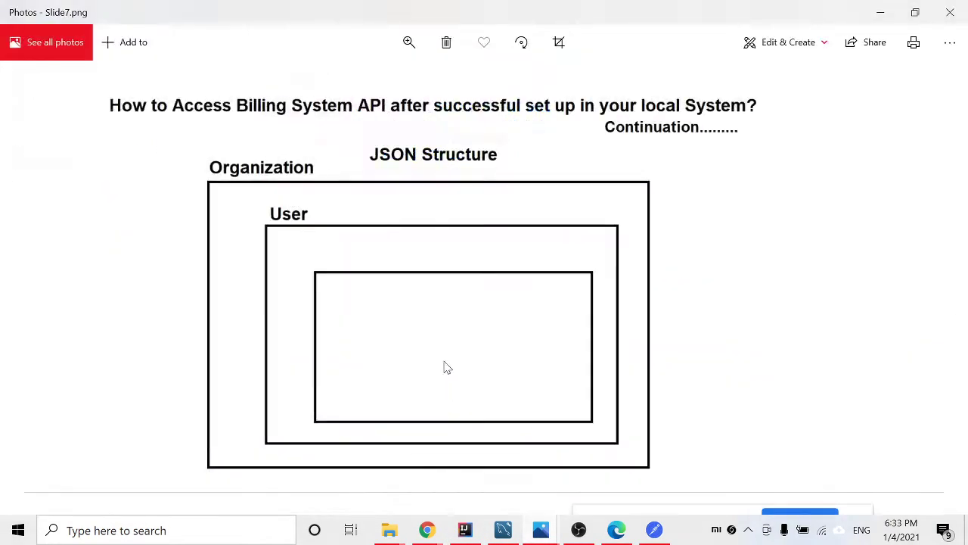
{"action": "key", "text": "Left"}
{"action": "key", "text": "Left"}
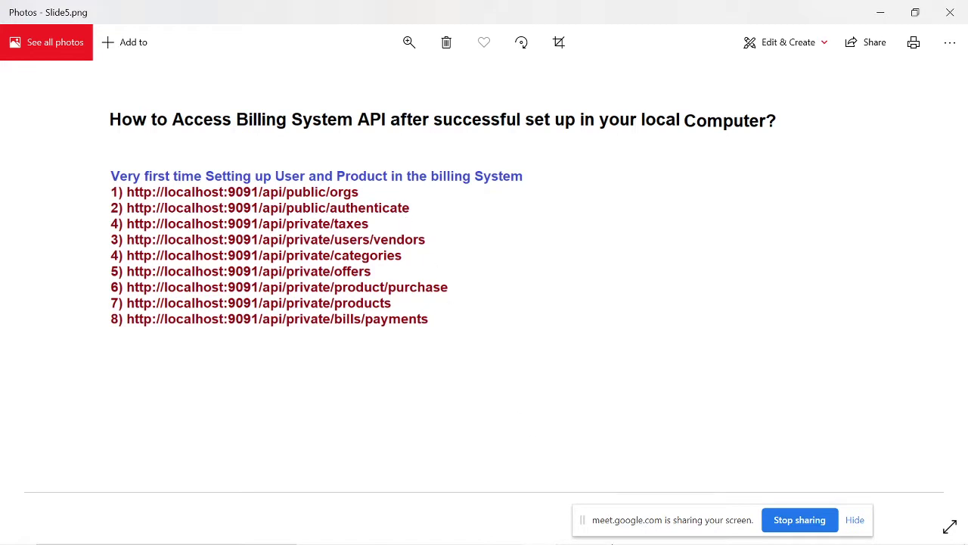
- Switch to Postman, search the history for "auth" and open the body of today's /api/public/authenticate POST request
{"action": "mouse_move", "coordinate": [545, 540]}
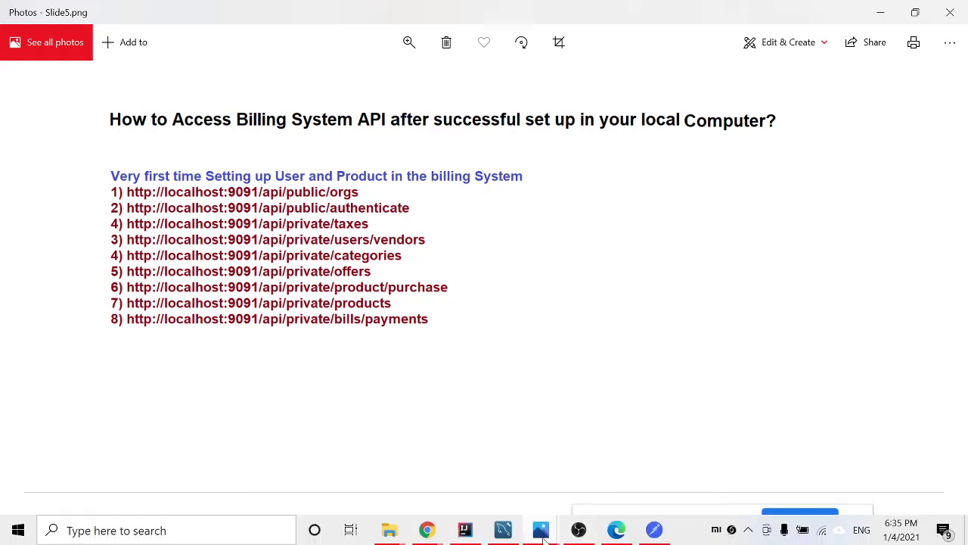
{"action": "left_click", "coordinate": [655, 529]}
{"action": "key", "text": "ctrl+f"}
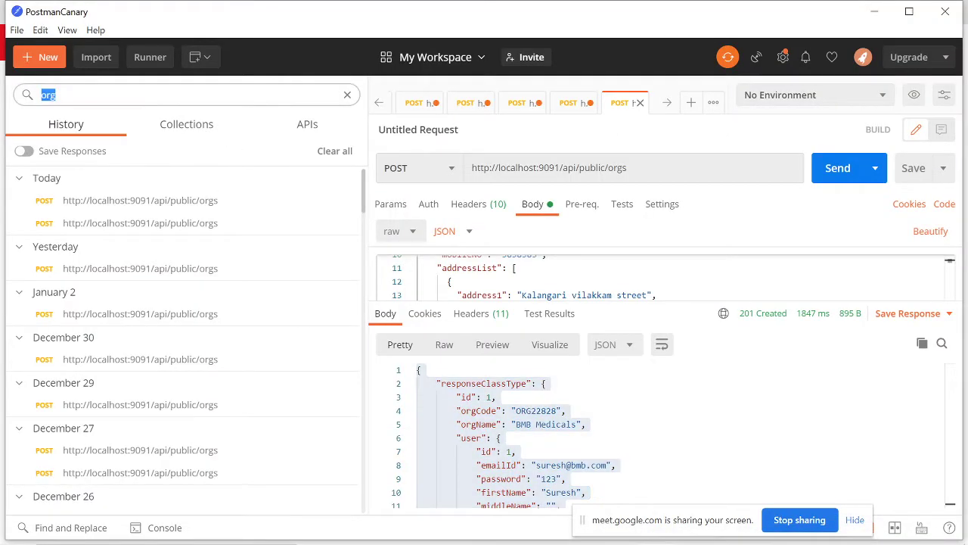
{"action": "type", "text": "auth"}
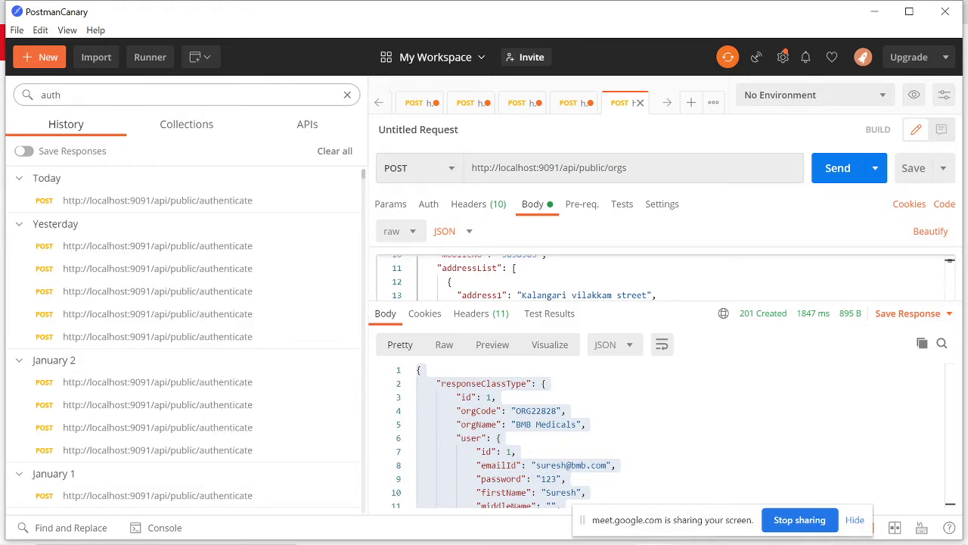
{"action": "left_click", "coordinate": [201, 209]}
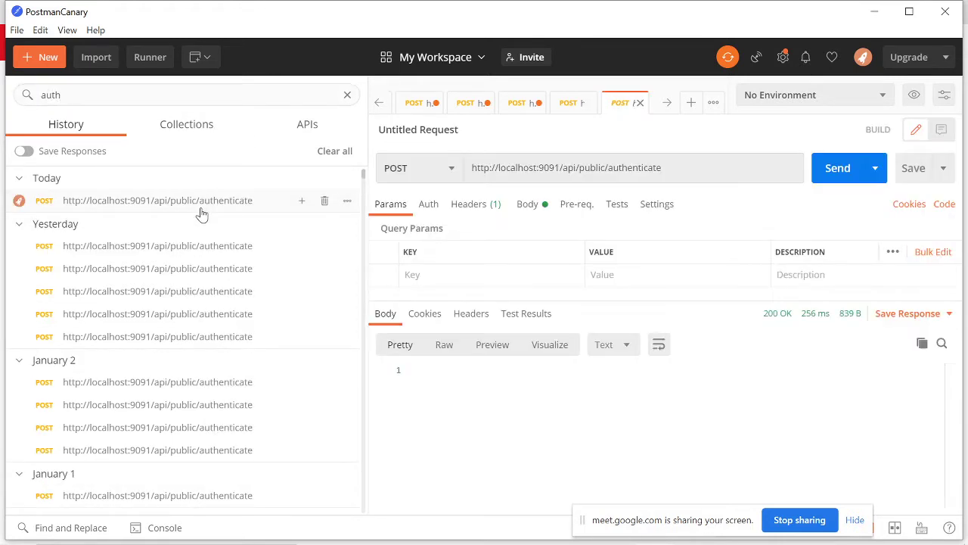
{"action": "left_click", "coordinate": [527, 208]}
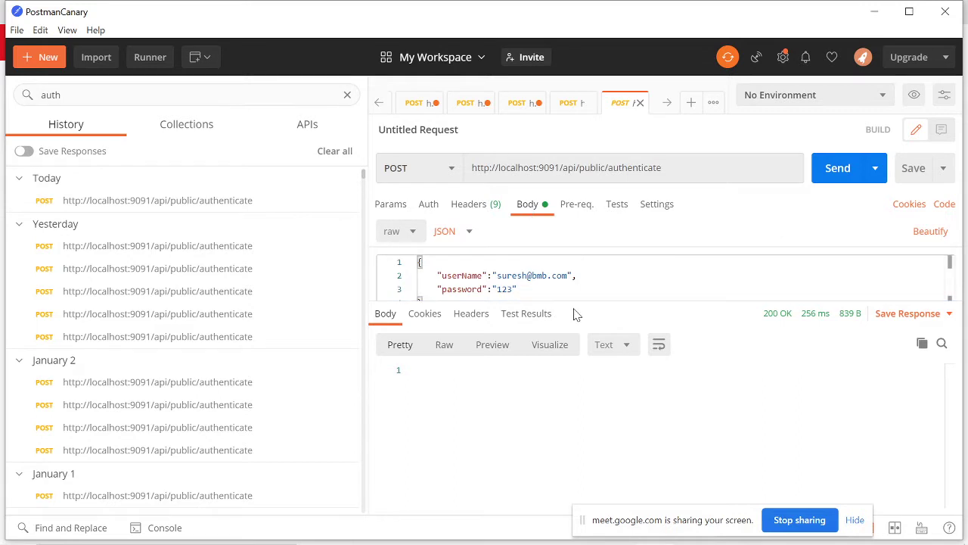
- Examine the userName and password fields in the authenticate request's JSON body, and enlarge the response area
{"action": "left_click_drag", "start_coordinate": [573, 302], "coordinate": [573, 430]}
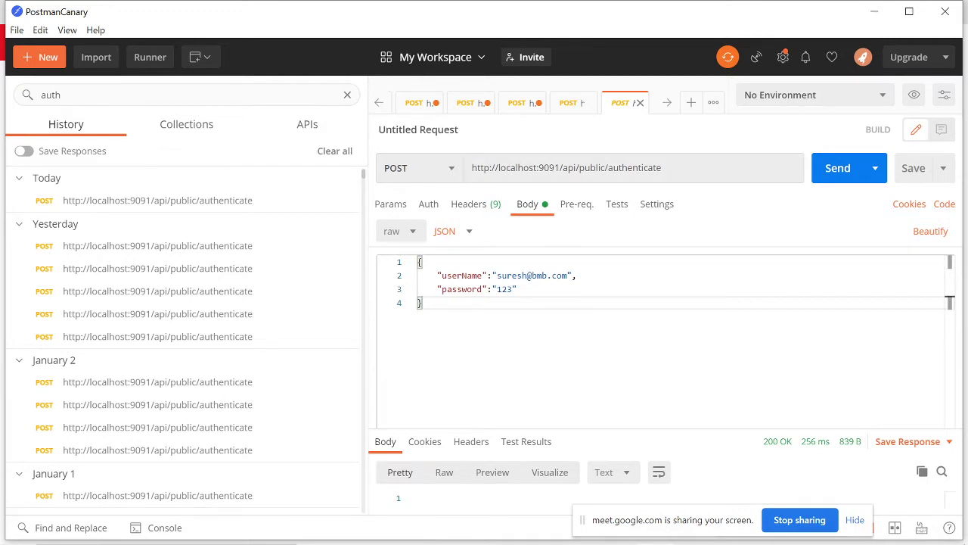
{"action": "double_click", "coordinate": [462, 276]}
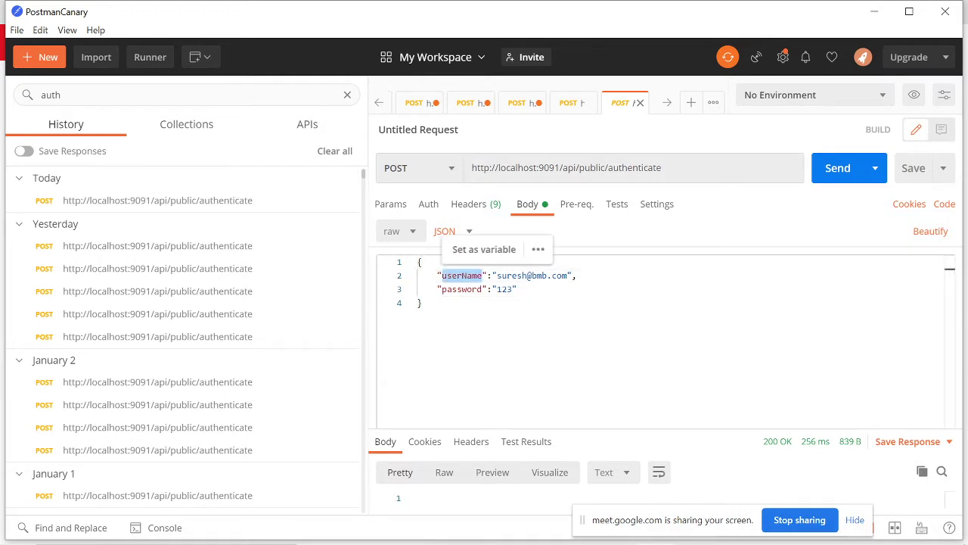
{"action": "left_click", "coordinate": [467, 289]}
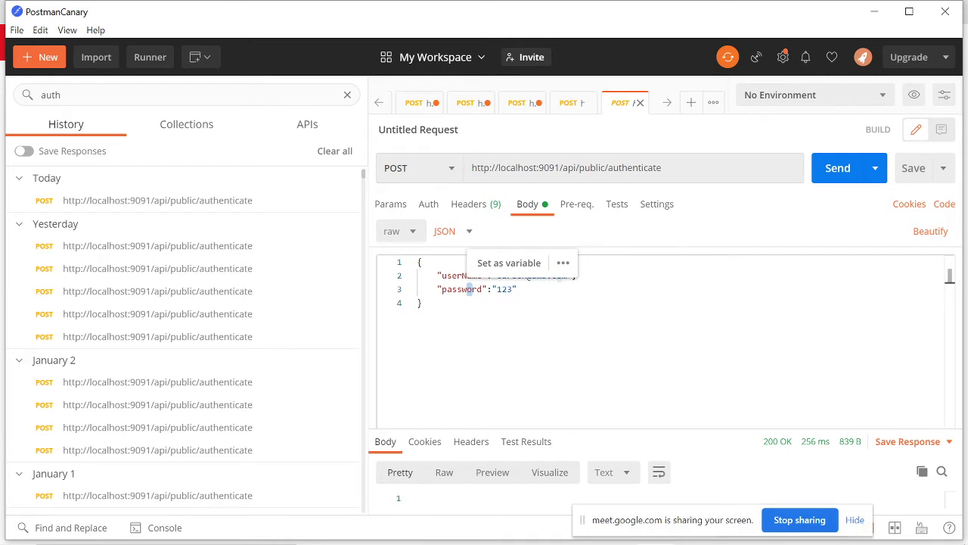
{"action": "left_click_drag", "start_coordinate": [693, 430], "coordinate": [694, 340]}
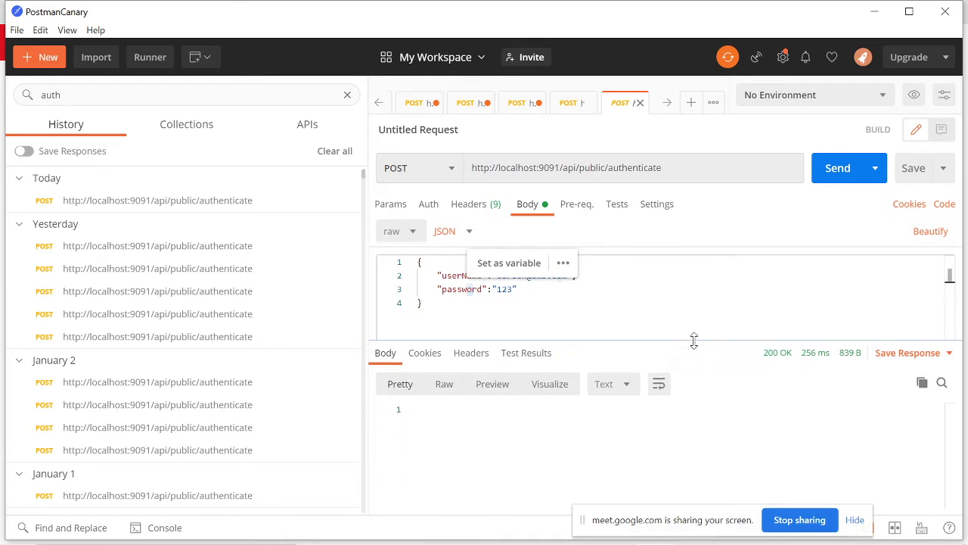
{"action": "left_click", "coordinate": [519, 289]}
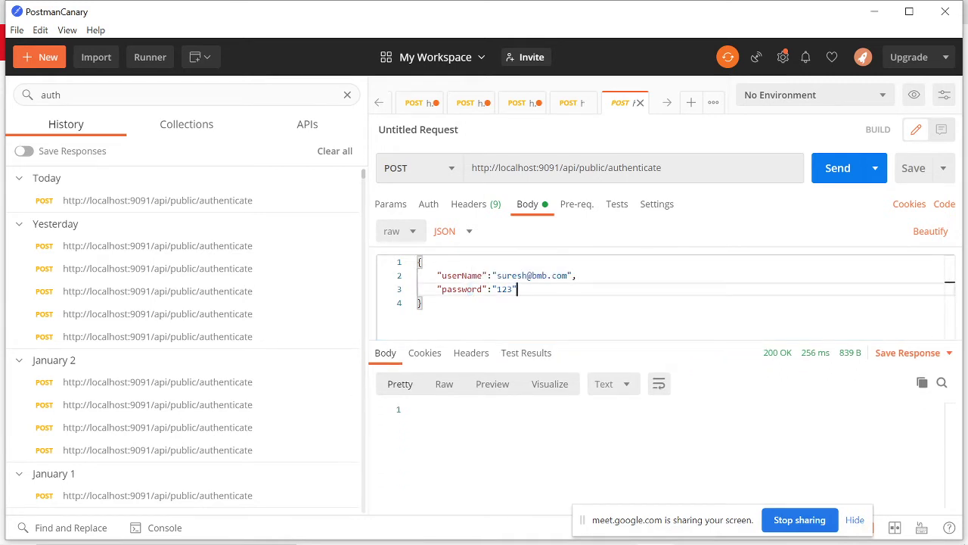
{"action": "mouse_move", "coordinate": [552, 533]}
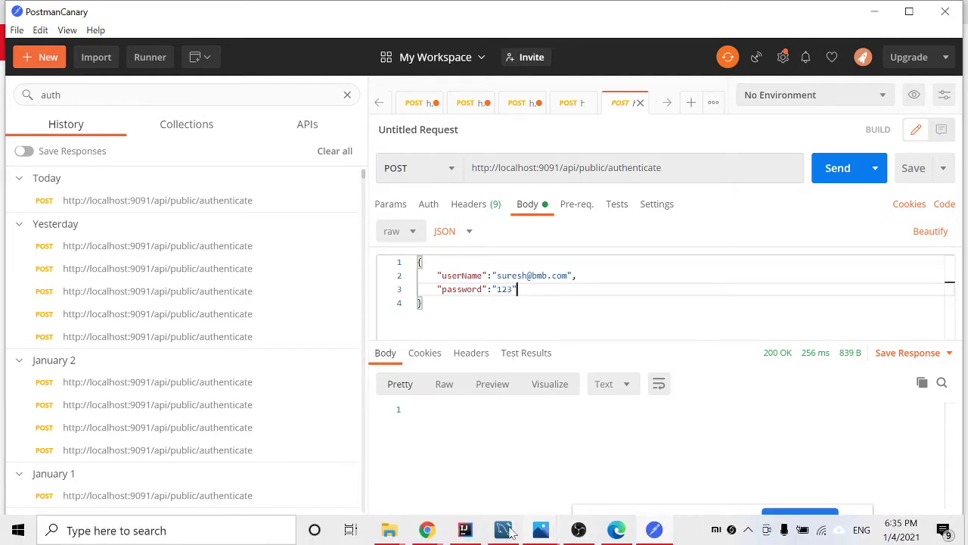
- Switch to MySQL Workbench and query the rows of the billing schema's jwt_token table
{"action": "left_click", "coordinate": [510, 534]}
{"action": "scroll", "coordinate": [105, 237], "scroll_direction": "down", "scroll_amount": 3}
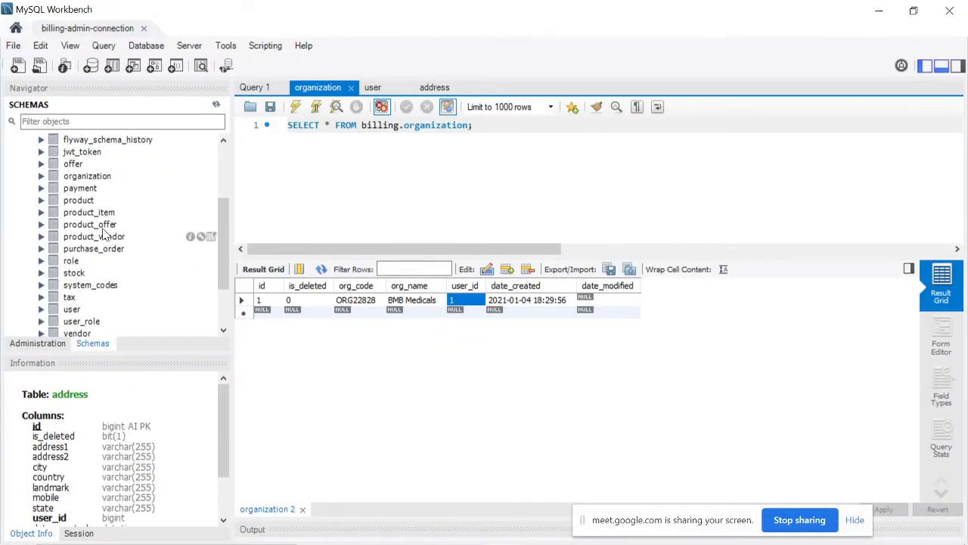
{"action": "left_click", "coordinate": [83, 151]}
{"action": "right_click", "coordinate": [94, 150]}
{"action": "left_click", "coordinate": [110, 157]}
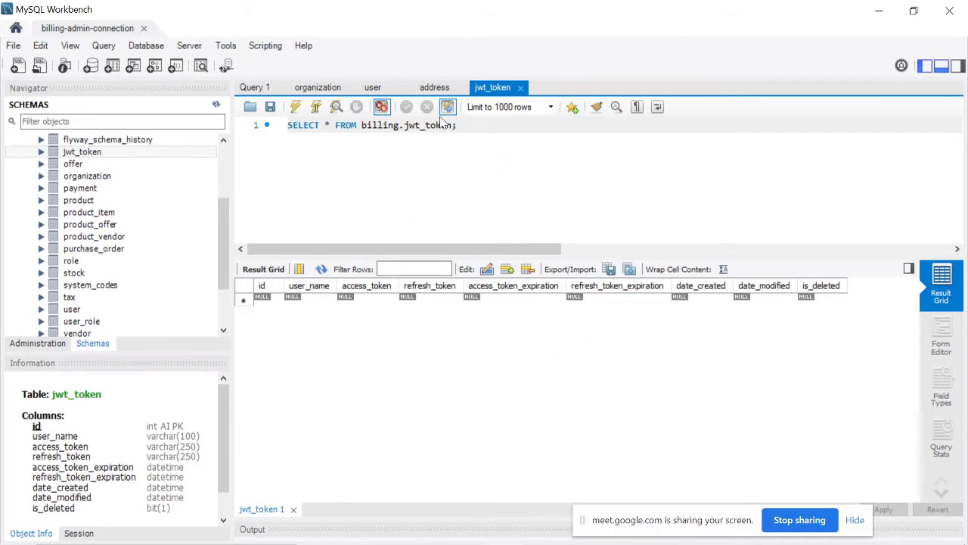
- Switch to Postman, send the POST request to /api/public/authenticate and enlarge the response area
{"action": "left_click", "coordinate": [655, 530]}
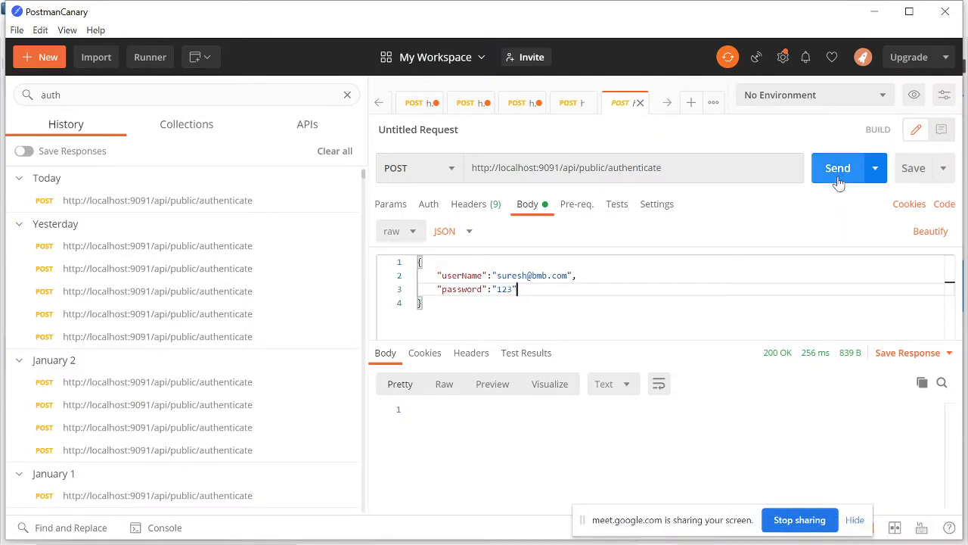
{"action": "left_click", "coordinate": [838, 169]}
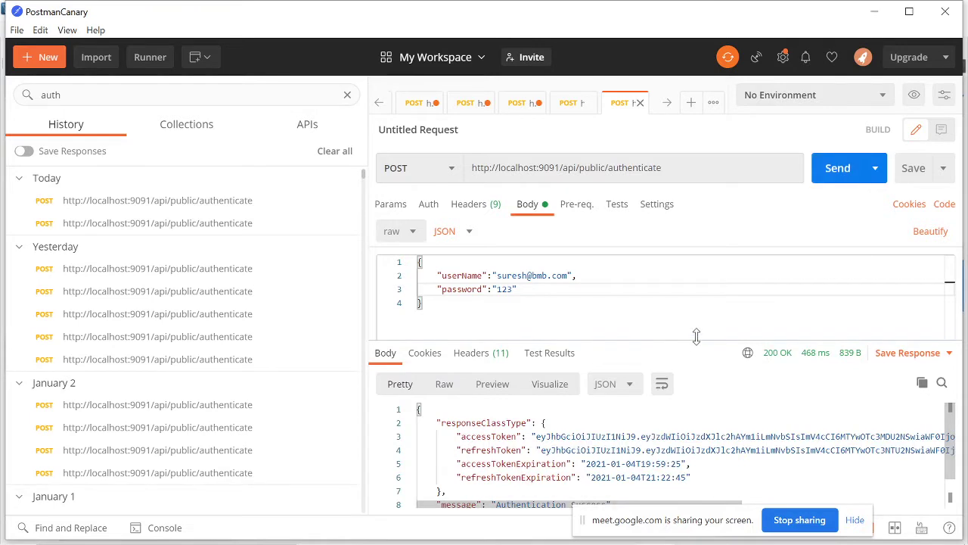
{"action": "left_click_drag", "start_coordinate": [696, 336], "coordinate": [673, 231]}
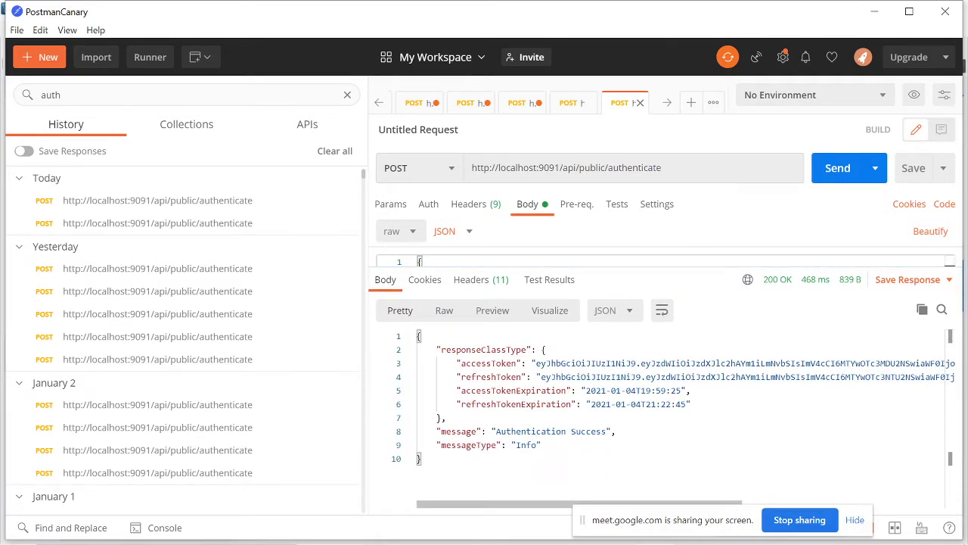
- Copy the whole authentication response with its access and refresh tokens, and replace the Online JSON Viewer's text in Chrome with it
{"action": "left_click_drag", "start_coordinate": [423, 458], "coordinate": [325, 336]}
{"action": "right_click", "coordinate": [459, 346]}
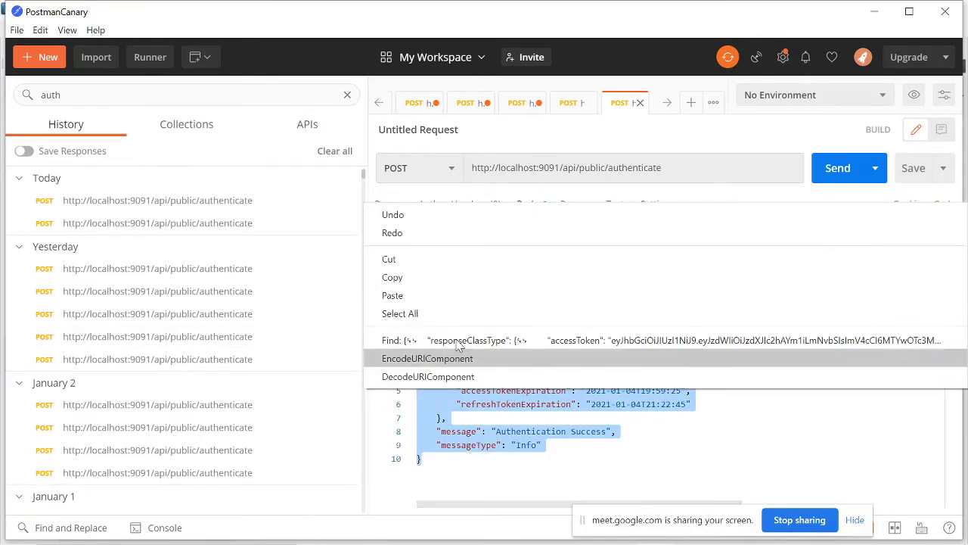
{"action": "left_click", "coordinate": [400, 277]}
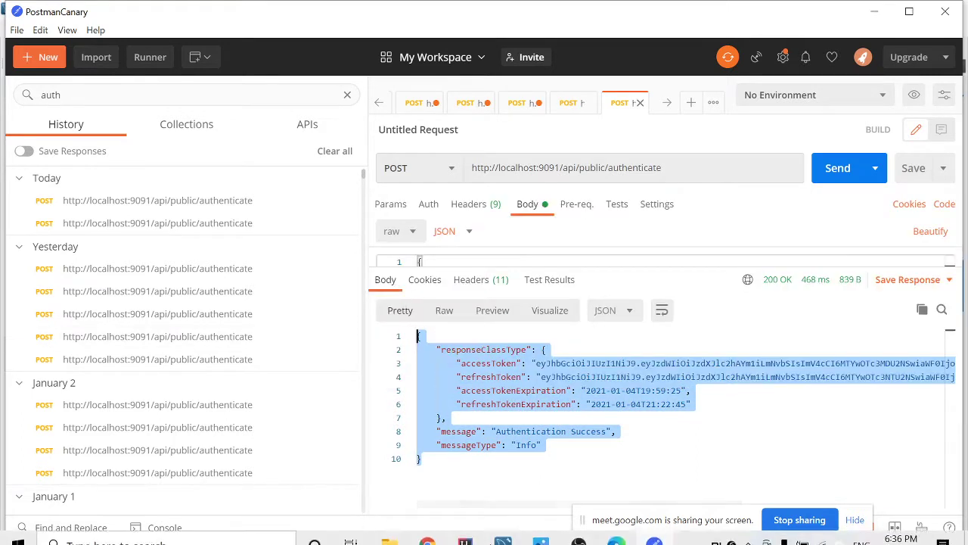
{"action": "left_click", "coordinate": [436, 532]}
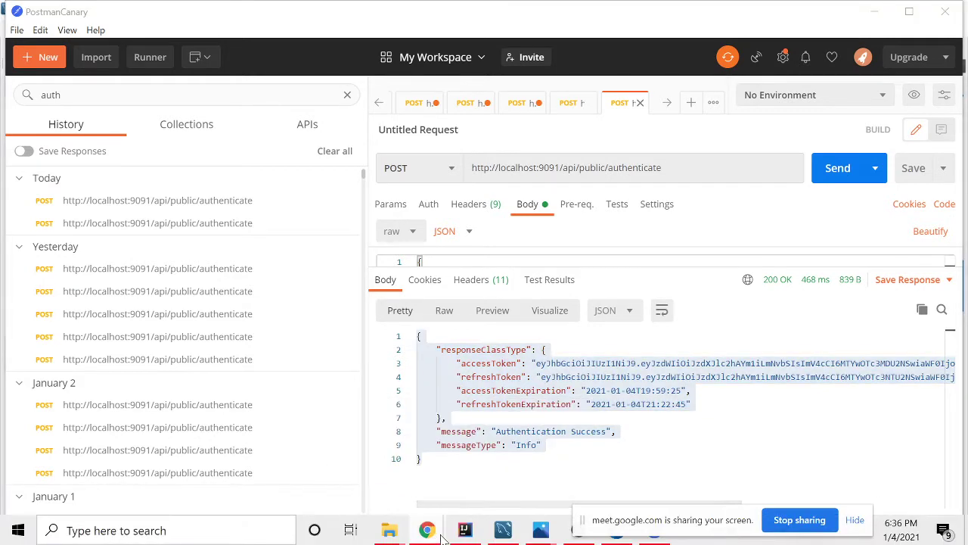
{"action": "left_click", "coordinate": [344, 495]}
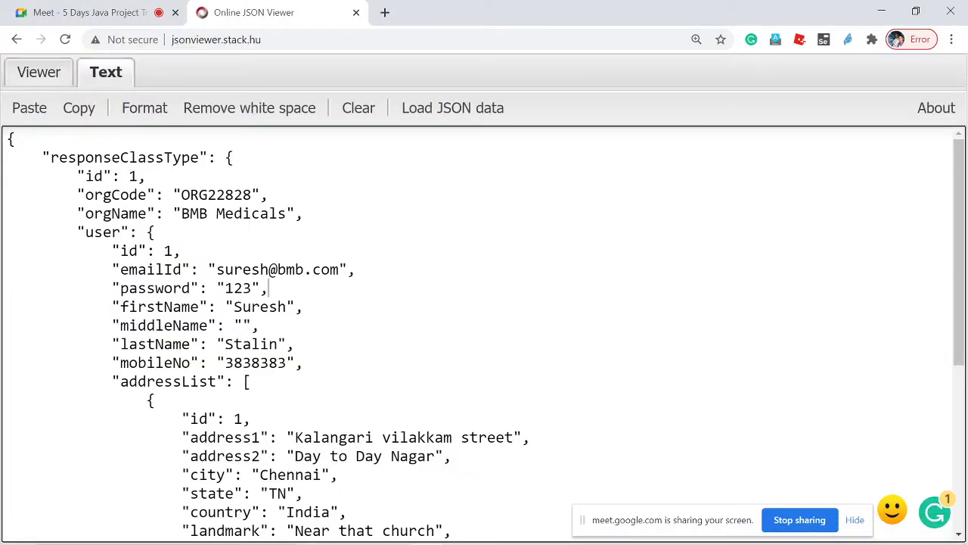
{"action": "key", "text": "ctrl+a"}
{"action": "key", "text": "Delete"}
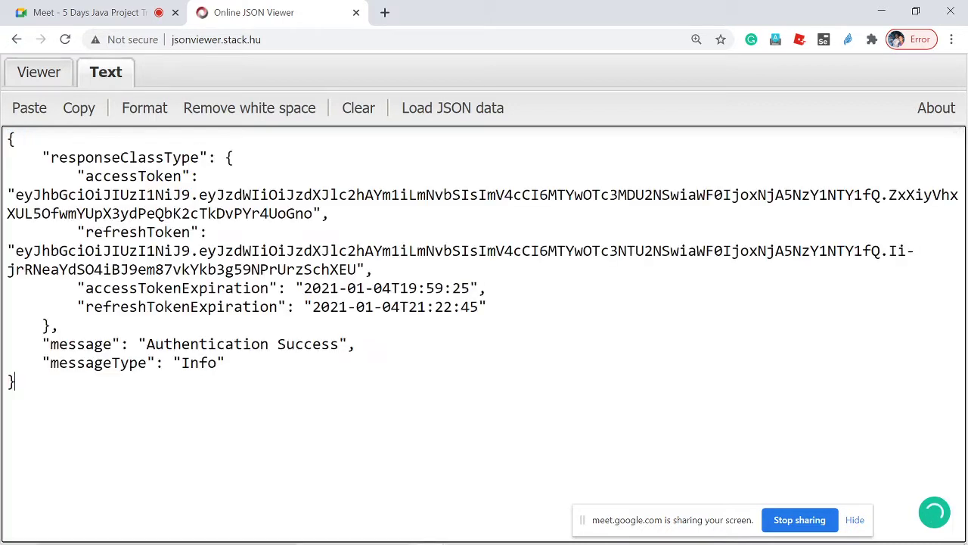
{"action": "key", "text": "ctrl+v"}
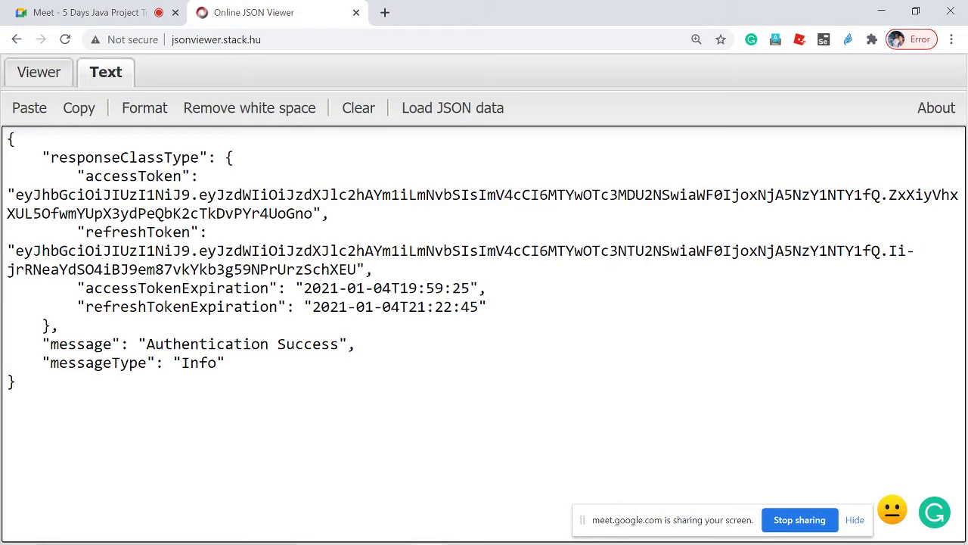
- Examine the accessToken, refreshToken, message and messageType fields in the pasted authentication response
{"action": "double_click", "coordinate": [146, 176]}
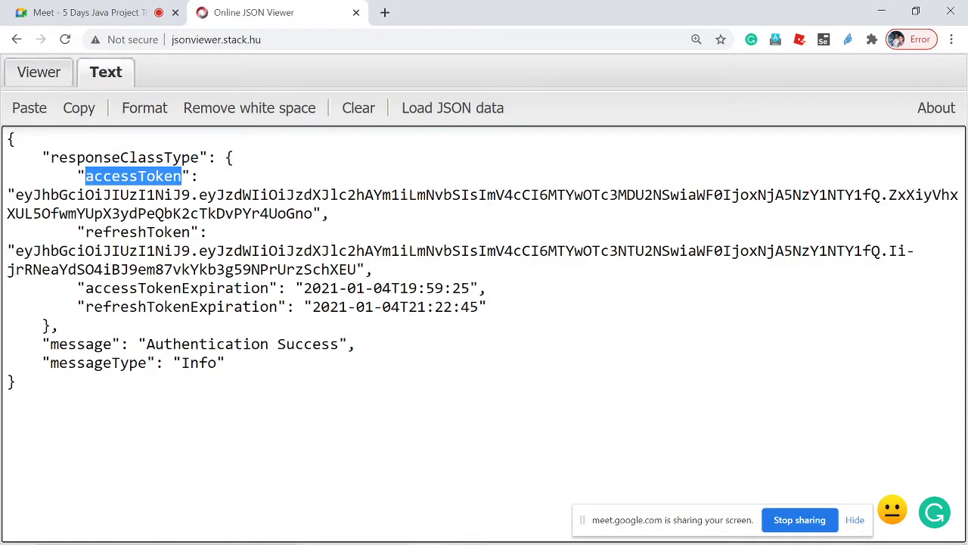
{"action": "double_click", "coordinate": [147, 233]}
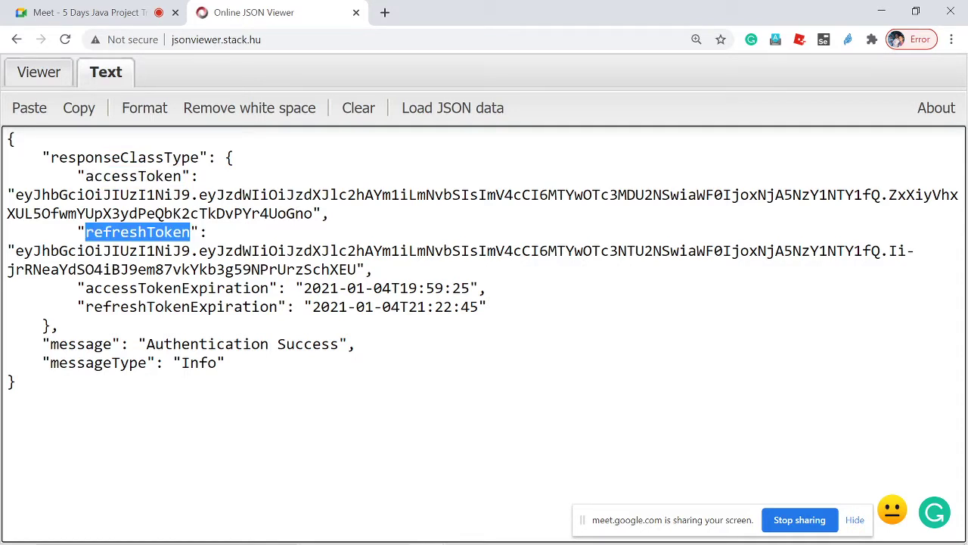
{"action": "left_click_drag", "start_coordinate": [6, 344], "coordinate": [10, 381]}
{"action": "left_click", "coordinate": [312, 345]}
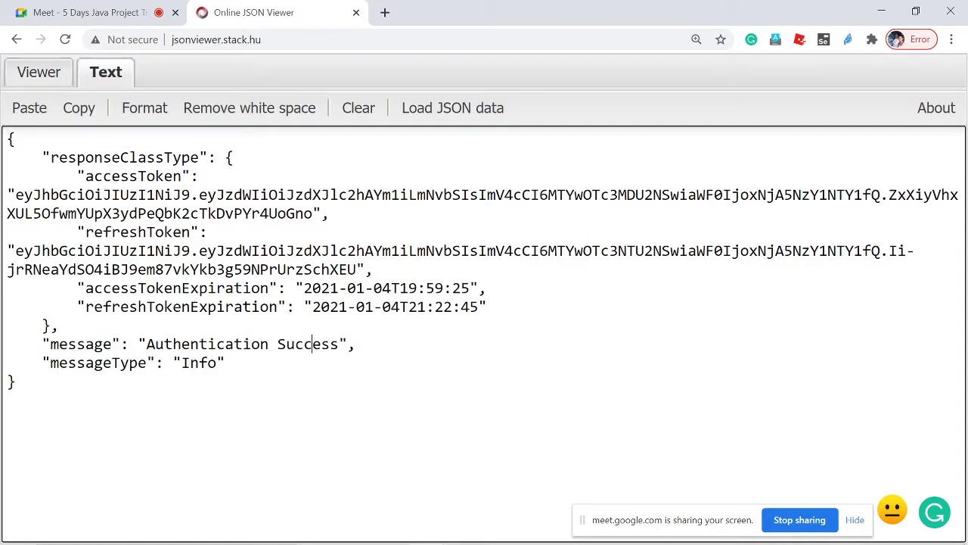
{"action": "left_click", "coordinate": [183, 363]}
{"action": "double_click", "coordinate": [99, 364]}
{"action": "double_click", "coordinate": [198, 363]}
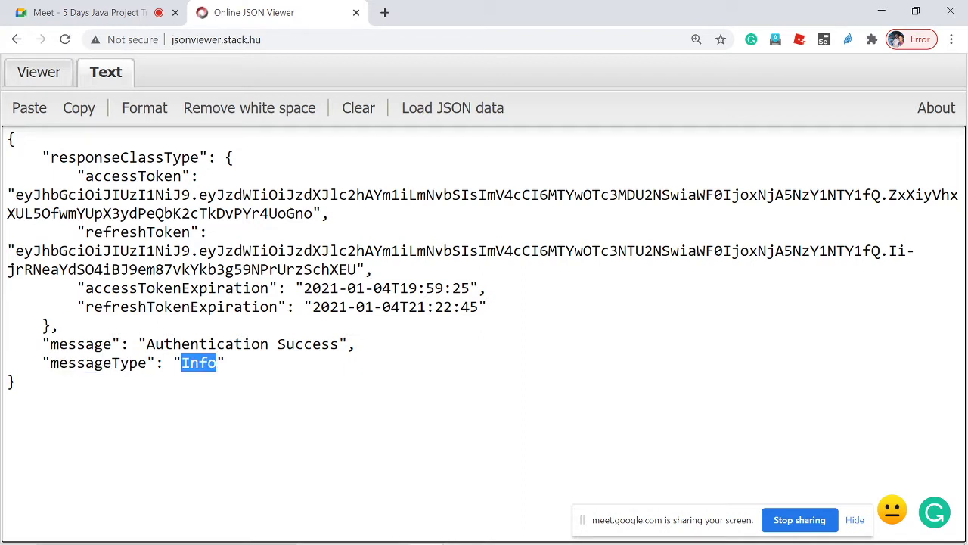
{"action": "left_click", "coordinate": [155, 233]}
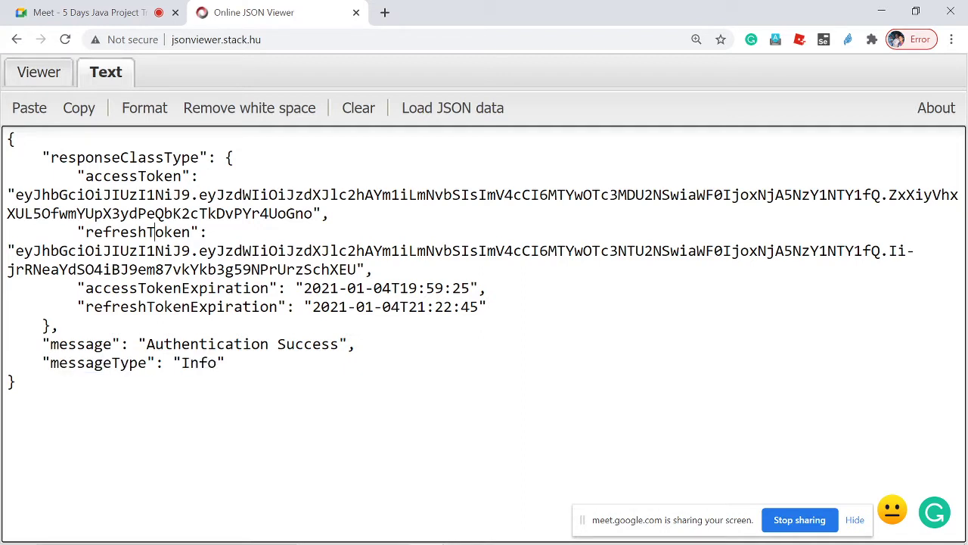
{"action": "double_click", "coordinate": [137, 176]}
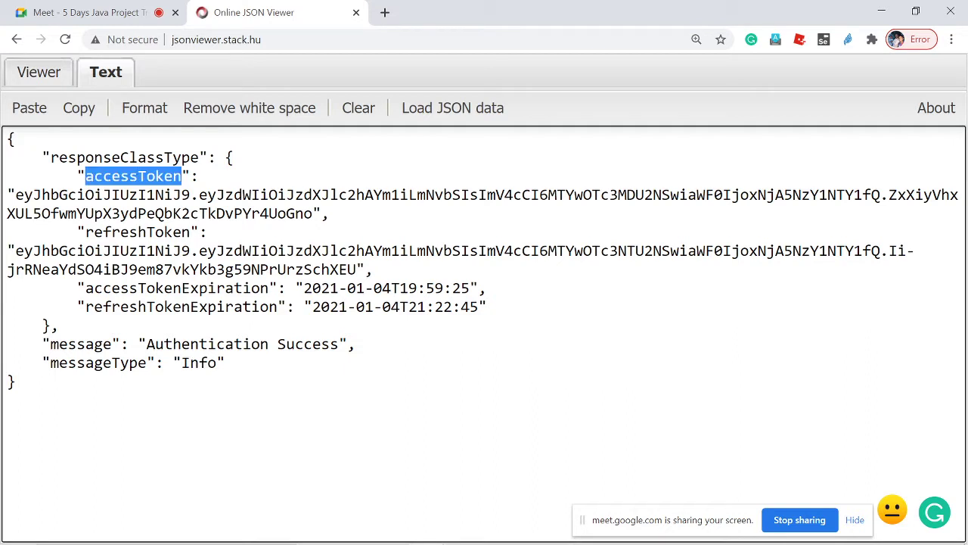
{"action": "double_click", "coordinate": [146, 232]}
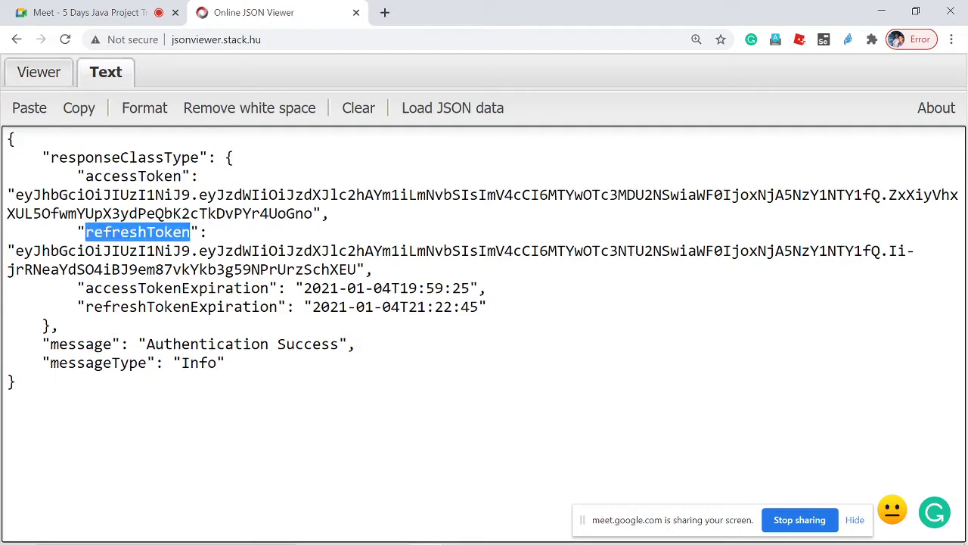
{"action": "double_click", "coordinate": [102, 195]}
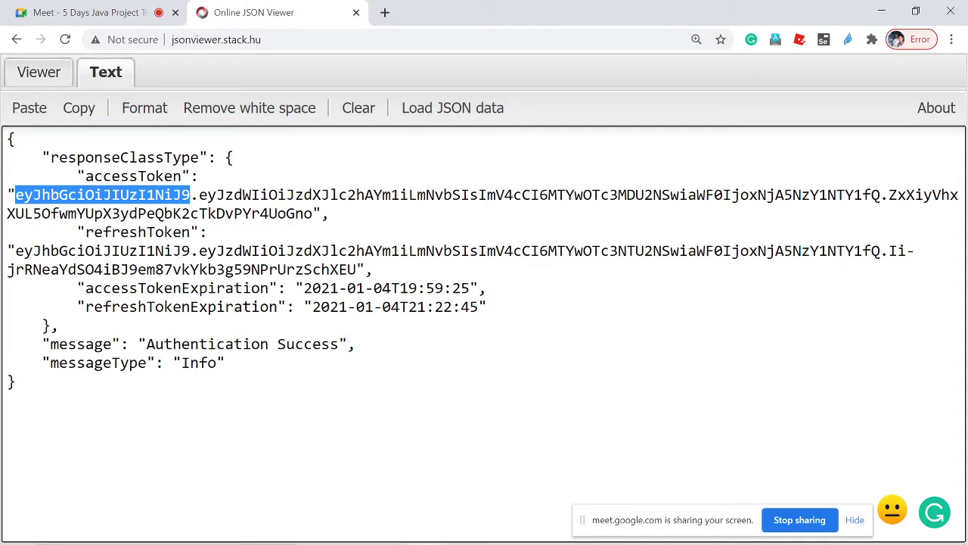
- Switch between Slide5.png in Photos and the JSON viewer in Chrome to relate the private API URLs to the access token
{"action": "left_click", "coordinate": [547, 533]}
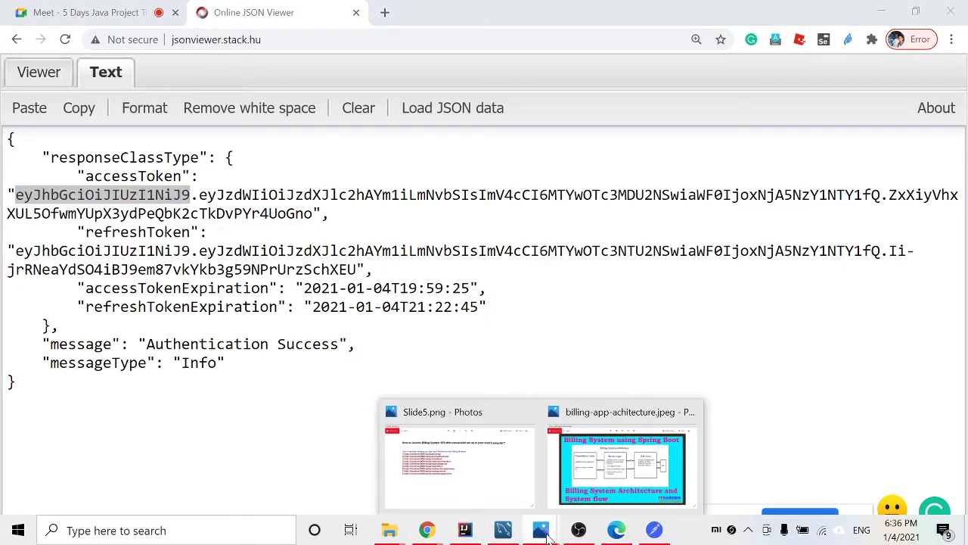
{"action": "left_click", "coordinate": [512, 483]}
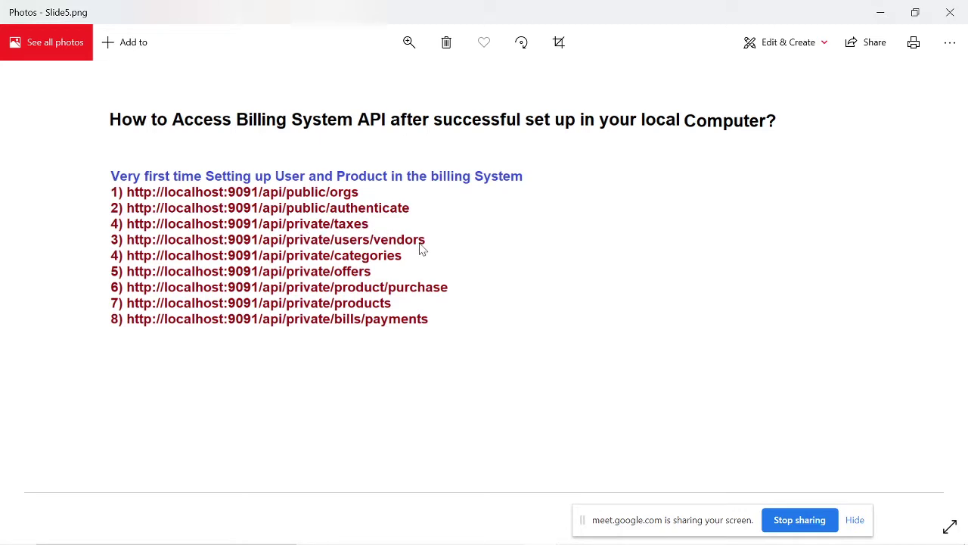
{"action": "key", "text": "alt+Tab"}
{"action": "left_click", "coordinate": [15, 195]}
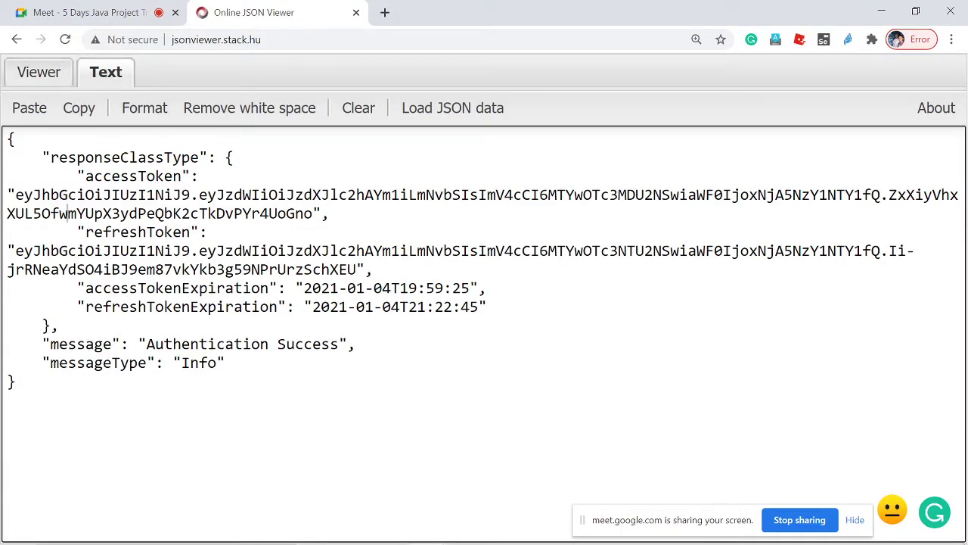
{"action": "left_click_drag", "start_coordinate": [15, 194], "coordinate": [313, 213]}
{"action": "key", "text": "alt+Tab"}
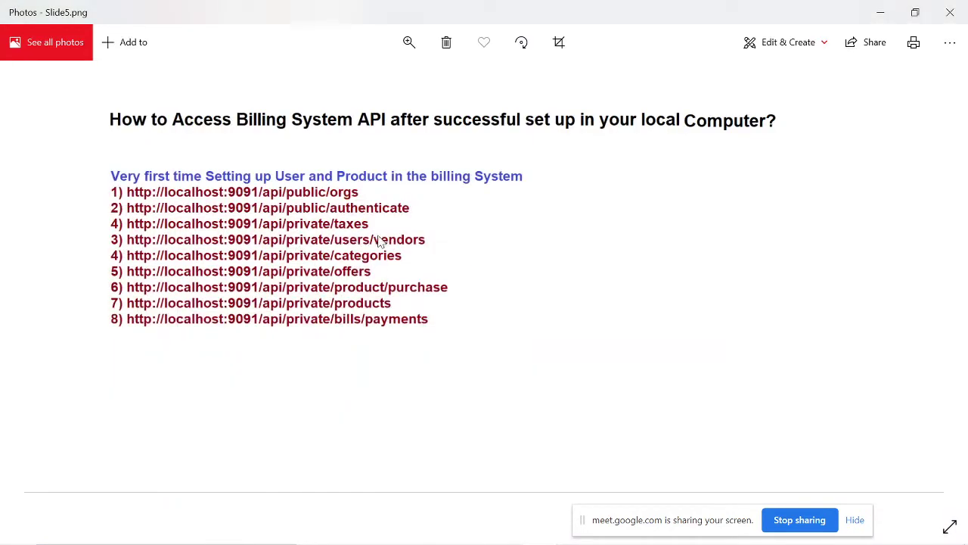
{"action": "key", "text": "alt+Tab"}
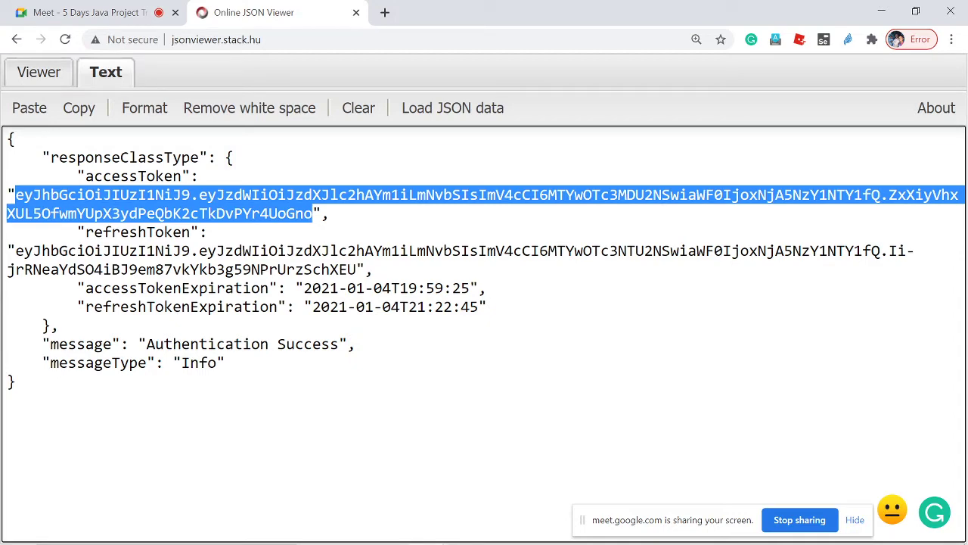
{"action": "key", "text": "alt+Tab"}
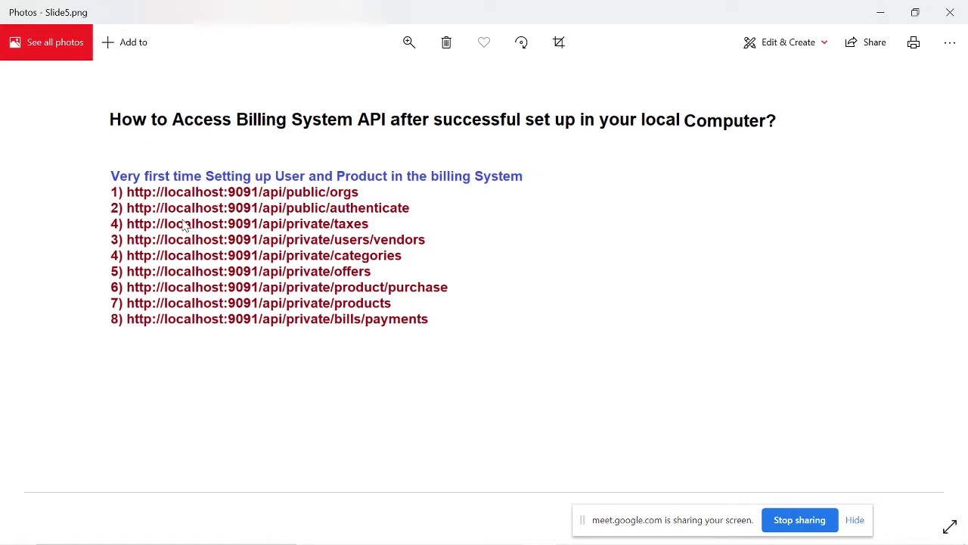
{"action": "key", "text": "alt+Tab"}
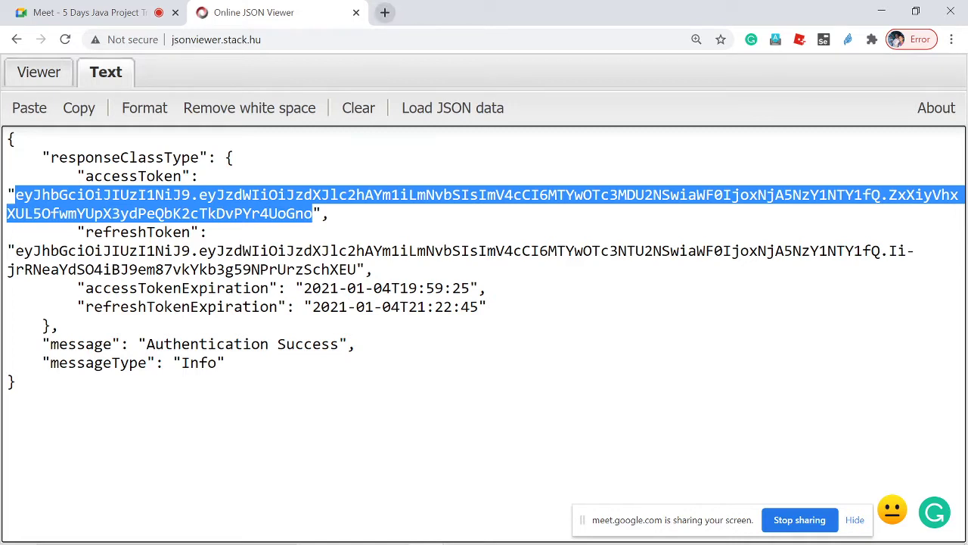
- Examine the dot-separated parts of the accessToken value in the JSON viewer
{"action": "left_click", "coordinate": [391, 251]}
{"action": "left_click_drag", "start_coordinate": [15, 194], "coordinate": [881, 194]}
{"action": "left_click", "coordinate": [198, 232]}
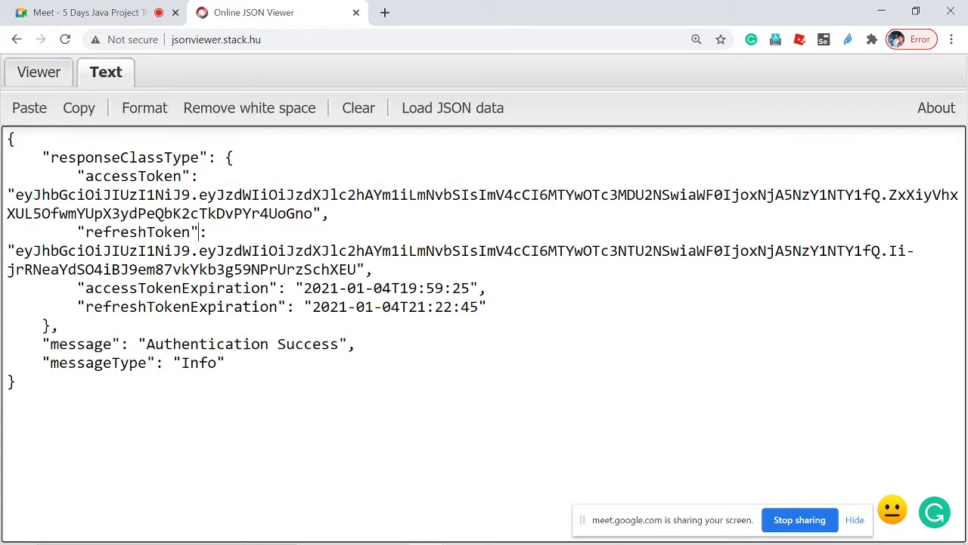
{"action": "mouse_move", "coordinate": [15, 195]}
{"action": "left_mouse_down"}
{"action": "mouse_move", "coordinate": [890, 194]}
{"action": "mouse_move", "coordinate": [311, 214]}
{"action": "left_mouse_up"}
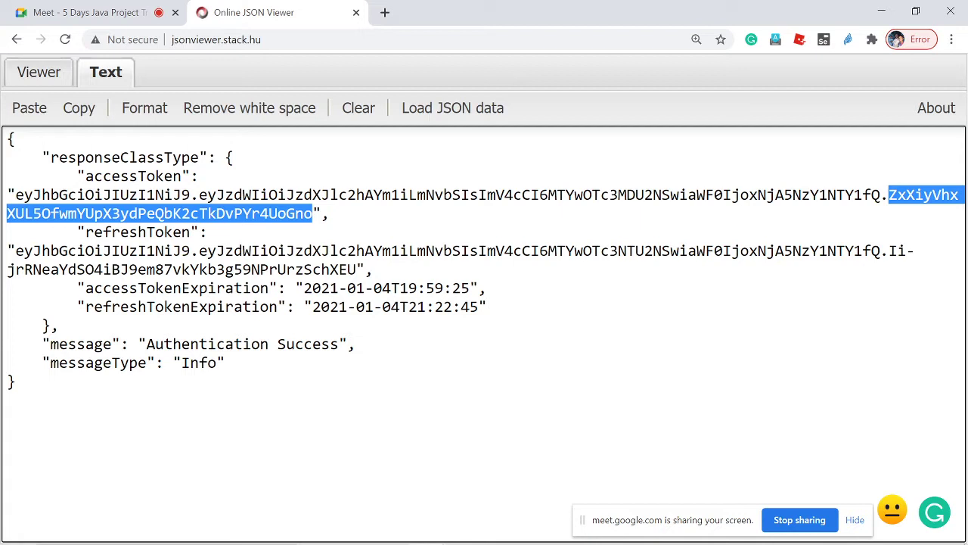
{"action": "mouse_move", "coordinate": [15, 195]}
{"action": "left_mouse_down"}
{"action": "mouse_move", "coordinate": [243, 194]}
{"action": "mouse_move", "coordinate": [328, 213]}
{"action": "mouse_move", "coordinate": [881, 194]}
{"action": "left_mouse_up"}
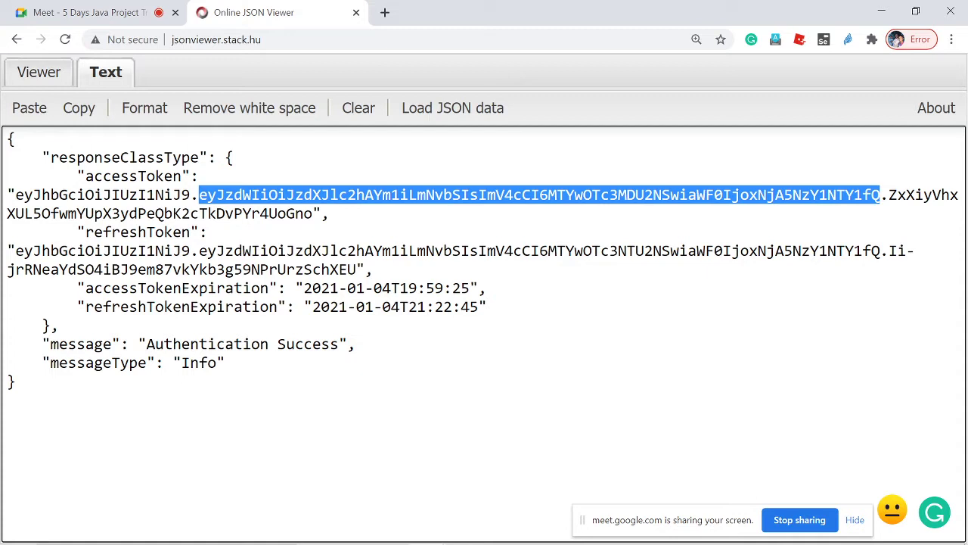
{"action": "left_click", "coordinate": [539, 195]}
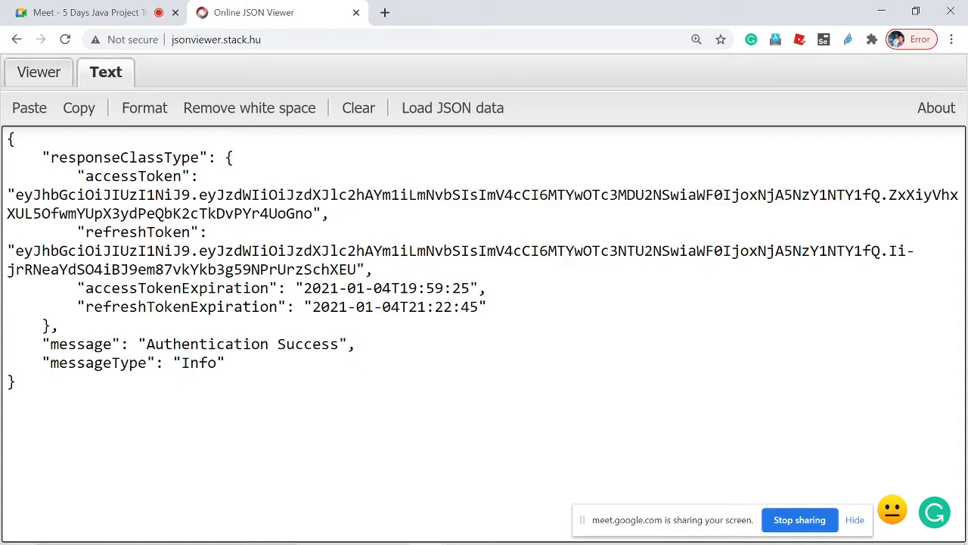
{"action": "left_click_drag", "start_coordinate": [199, 195], "coordinate": [880, 194]}
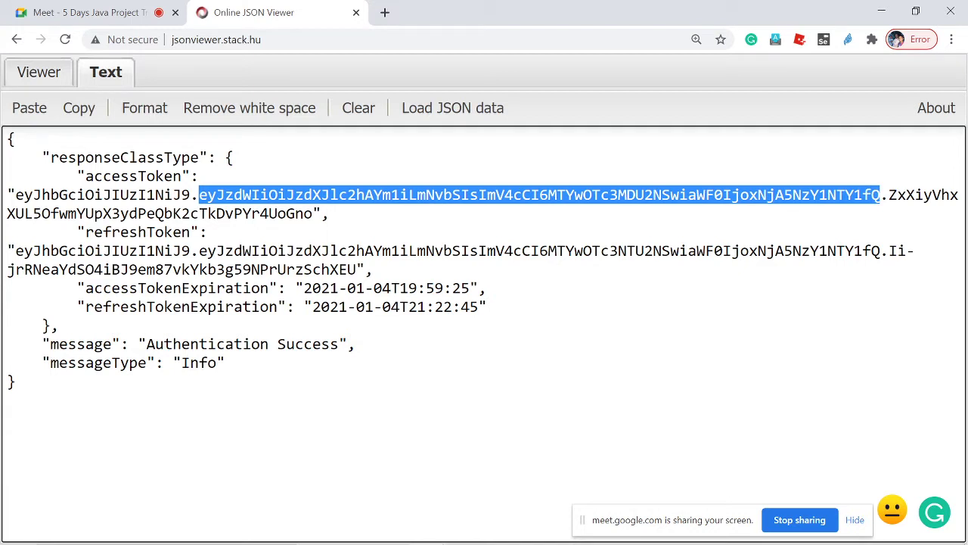
{"action": "left_click_drag", "start_coordinate": [889, 195], "coordinate": [329, 214]}
{"action": "left_click", "coordinate": [233, 195]}
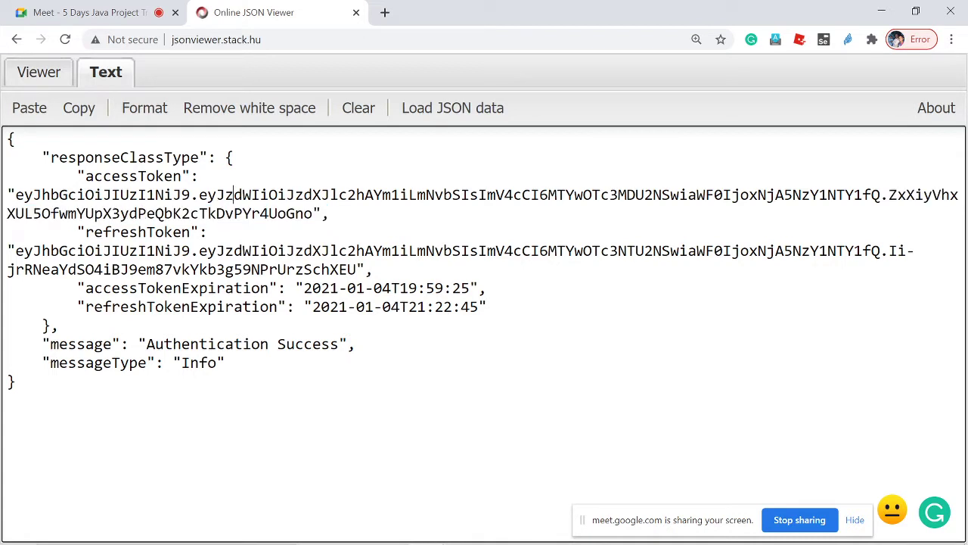
- Copy the complete accessToken value from the authentication response
{"action": "mouse_move", "coordinate": [15, 195]}
{"action": "left_mouse_down"}
{"action": "mouse_move", "coordinate": [889, 194]}
{"action": "mouse_move", "coordinate": [329, 214]}
{"action": "mouse_move", "coordinate": [67, 214]}
{"action": "mouse_move", "coordinate": [15, 195]}
{"action": "left_mouse_up"}
{"action": "key", "text": "ctrl+c"}
{"action": "left_click", "coordinate": [216, 232]}
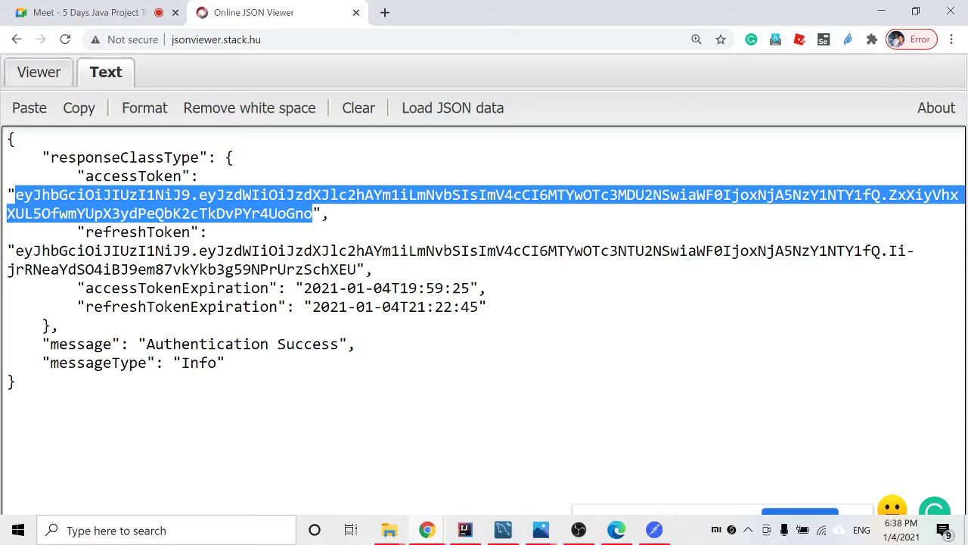
- Open the jwt.io website in a new browser tab
{"action": "left_click", "coordinate": [386, 13]}
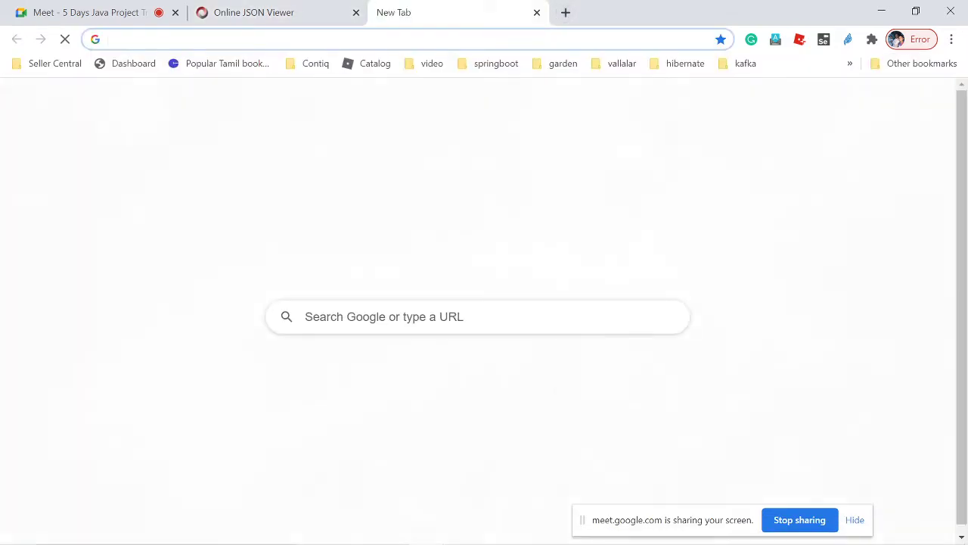
{"action": "type", "text": "j"}
{"action": "key", "text": "BackSpace"}
{"action": "type", "text": "wt"}
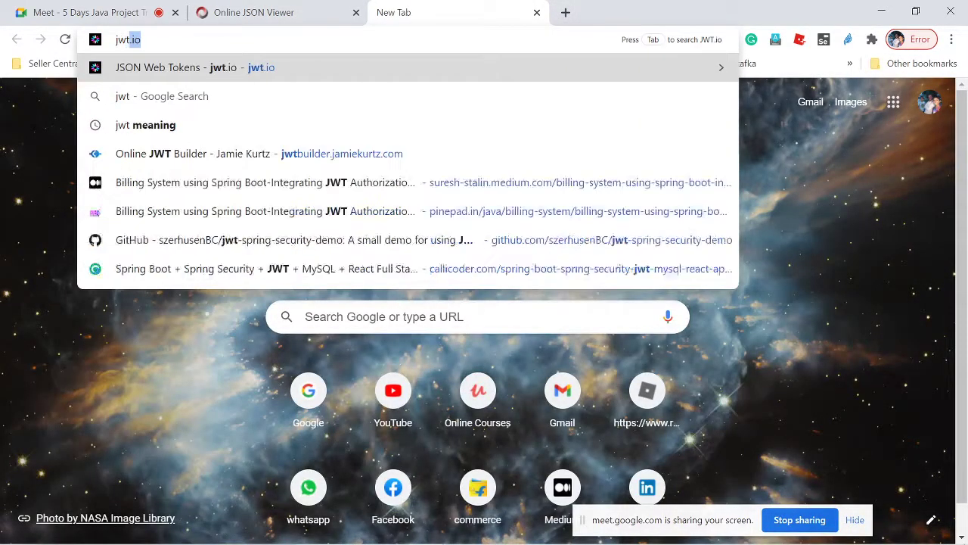
{"action": "key", "text": "Return"}
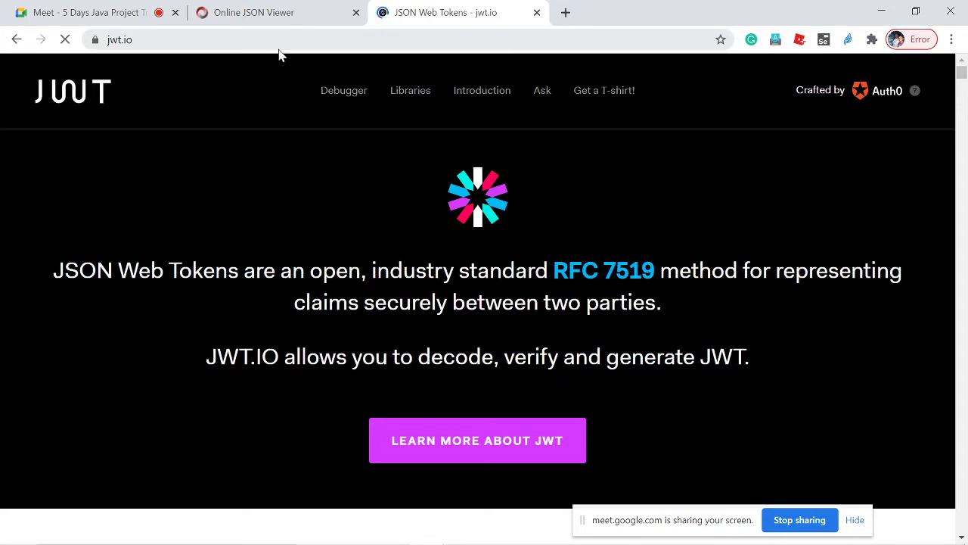
{"action": "left_click", "coordinate": [287, 11]}
{"action": "left_click", "coordinate": [432, 9]}
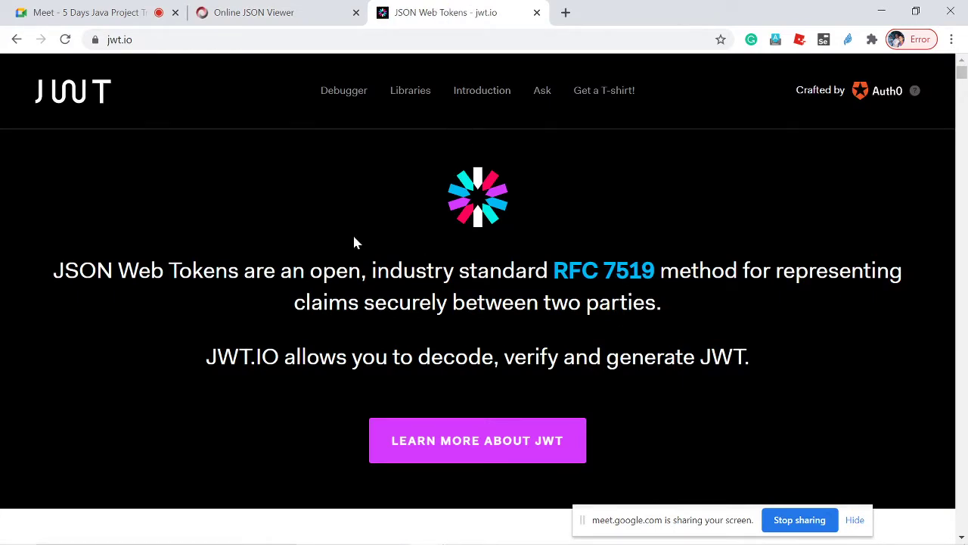
- Replace the sample token in the jwt.io Debugger's Encoded box with the copied access token
{"action": "left_click", "coordinate": [343, 90]}
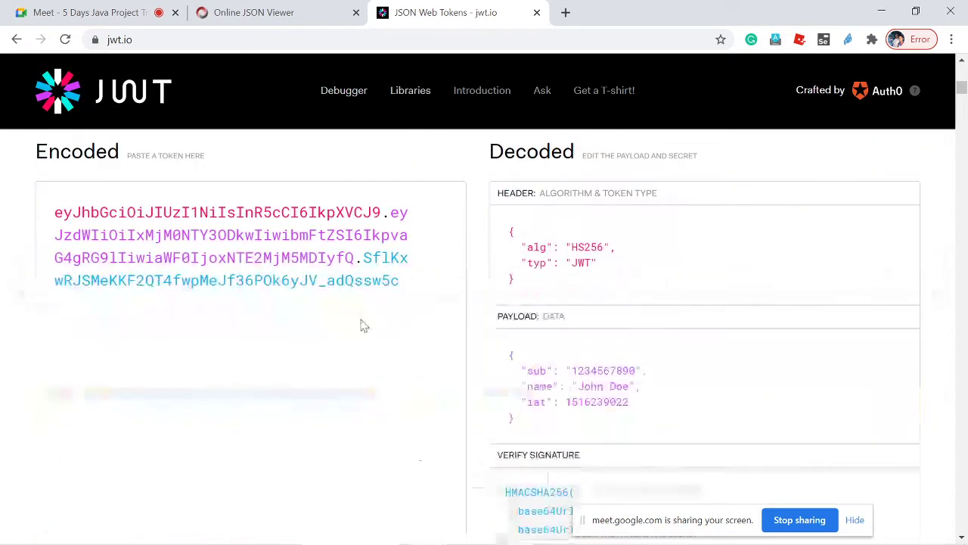
{"action": "scroll", "coordinate": [250, 348], "scroll_direction": "down", "scroll_amount": 1}
{"action": "left_click", "coordinate": [270, 326]}
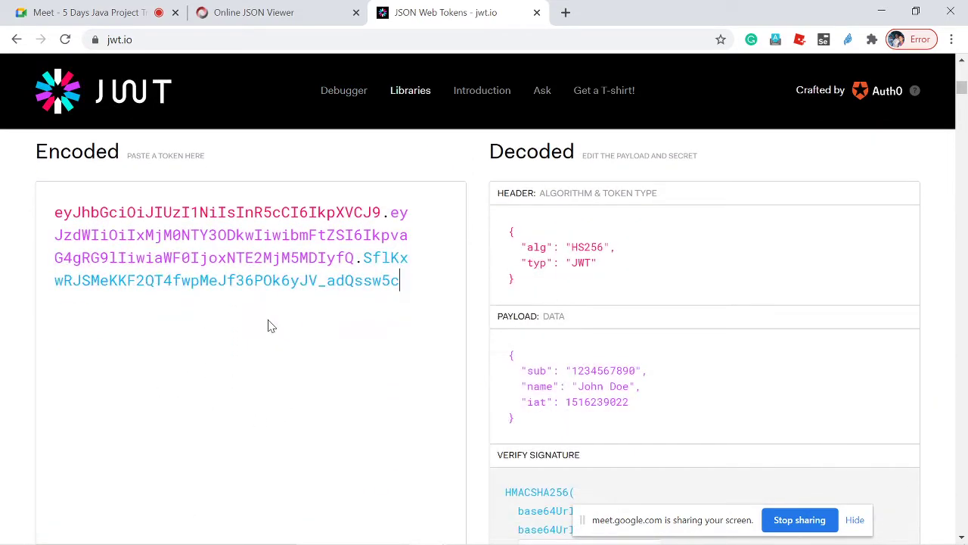
{"action": "key", "text": "ctrl+a"}
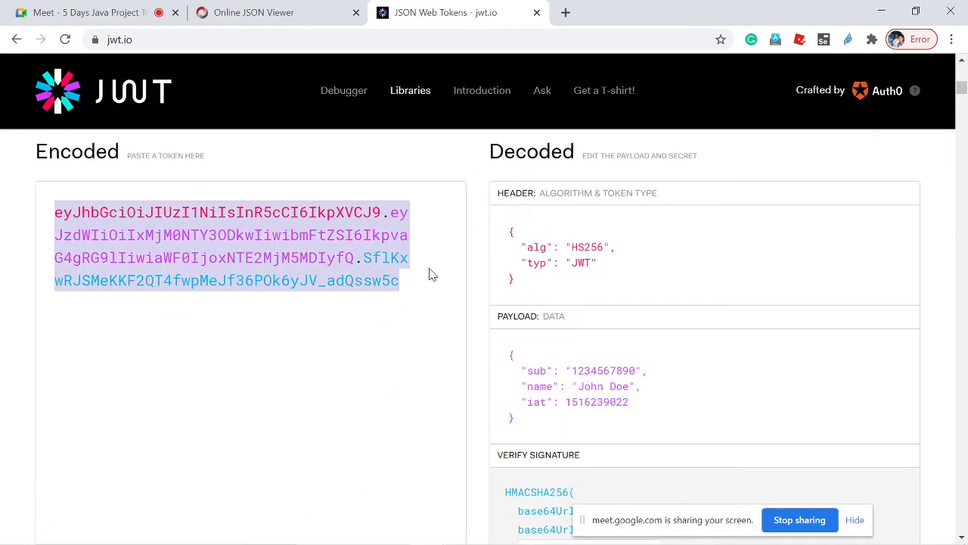
{"action": "key", "text": "BackSpace"}
{"action": "key", "text": "ctrl+v"}
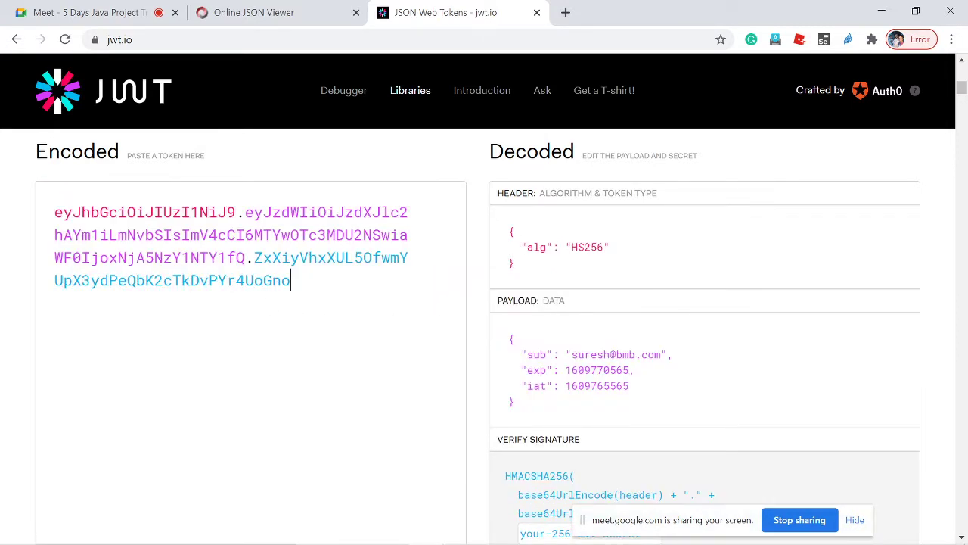
- Highlight the first part of the encoded token and compare it with the decoded header and the selected algorithm
{"action": "left_click_drag", "start_coordinate": [54, 211], "coordinate": [236, 211]}
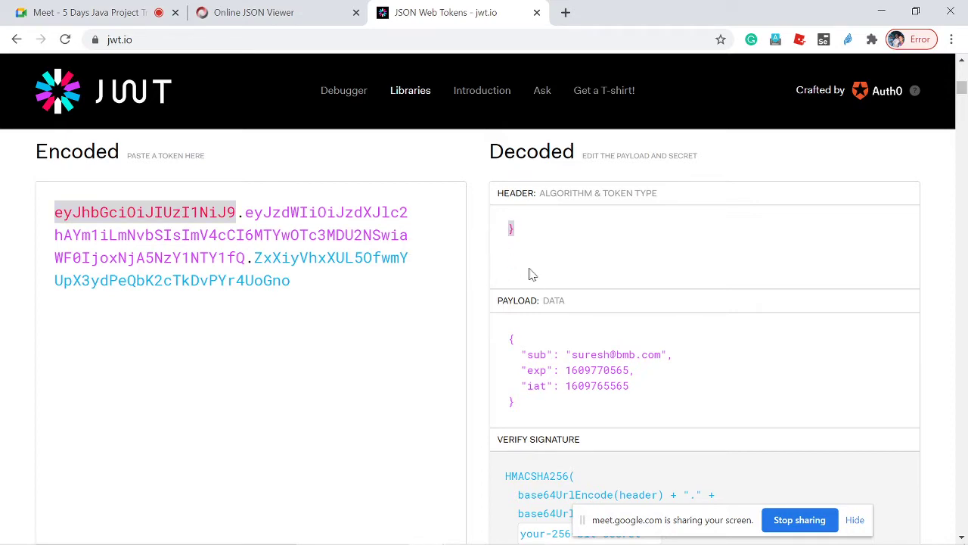
{"action": "scroll", "coordinate": [620, 298], "scroll_direction": "up", "scroll_amount": 4}
{"action": "scroll", "coordinate": [620, 298], "scroll_direction": "down", "scroll_amount": 2}
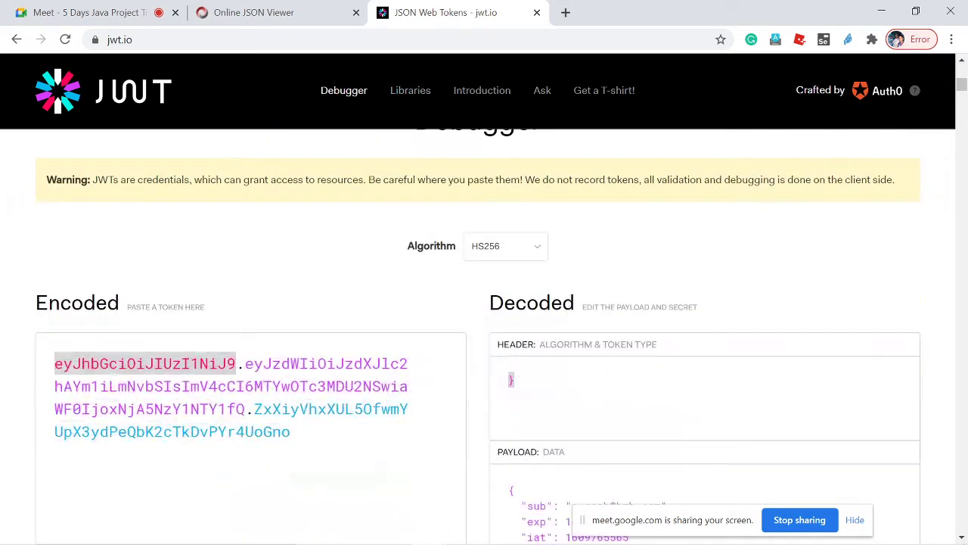
{"action": "scroll", "coordinate": [595, 326], "scroll_direction": "down", "scroll_amount": 1}
{"action": "scroll", "coordinate": [511, 303], "scroll_direction": "up", "scroll_amount": 1}
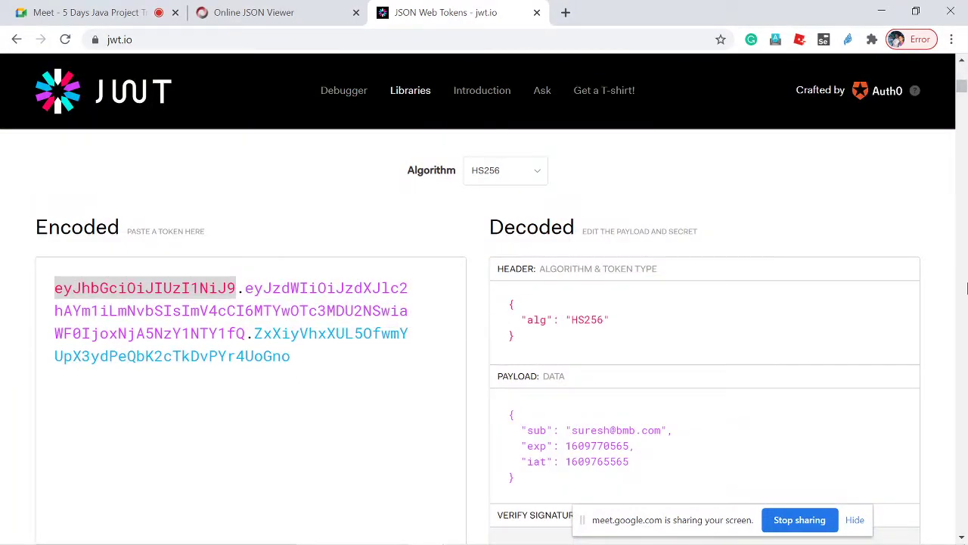
{"action": "scroll", "coordinate": [779, 329], "scroll_direction": "down", "scroll_amount": 1}
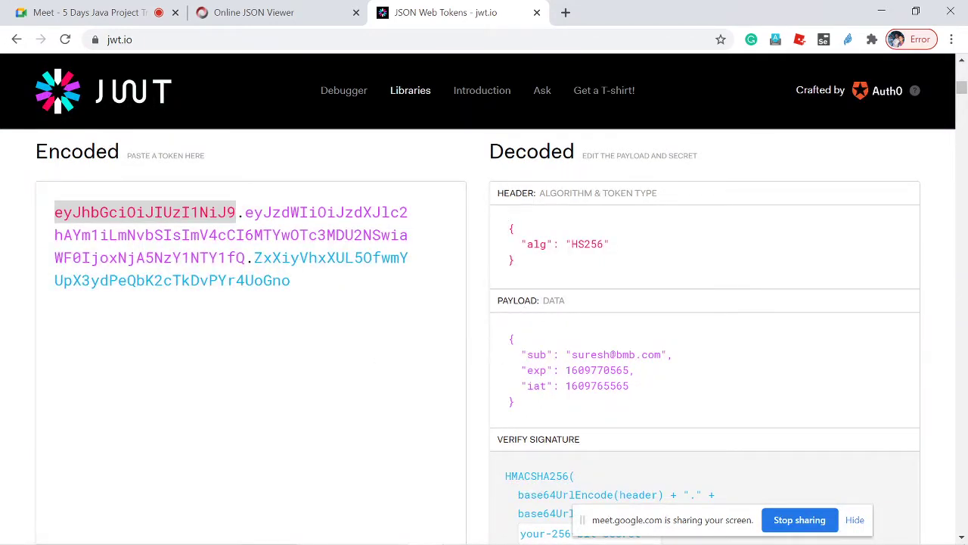
- Examine the decoded payload data and highlight the e-mail value of its sub claim
{"action": "left_click_drag", "start_coordinate": [510, 338], "coordinate": [525, 404]}
{"action": "left_click", "coordinate": [715, 384]}
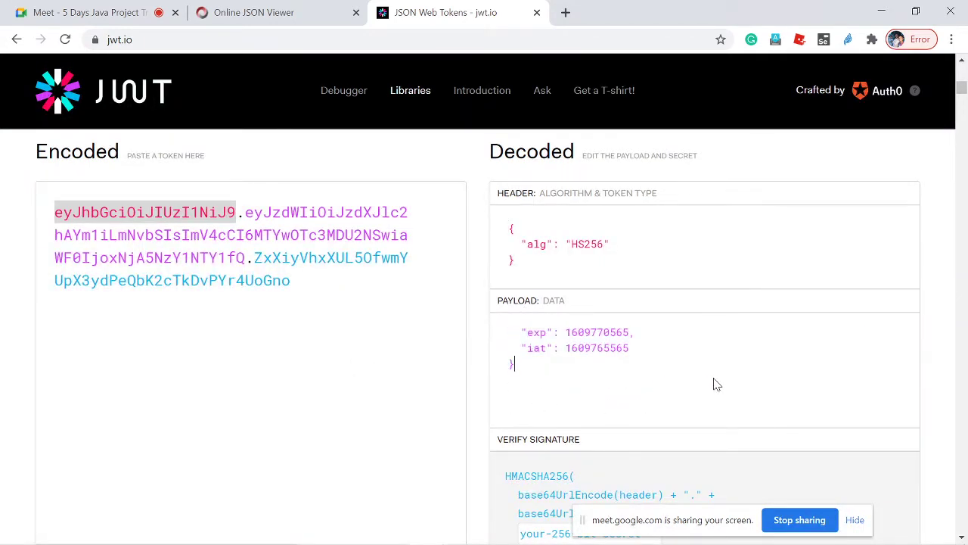
{"action": "key", "text": "ctrl+Home"}
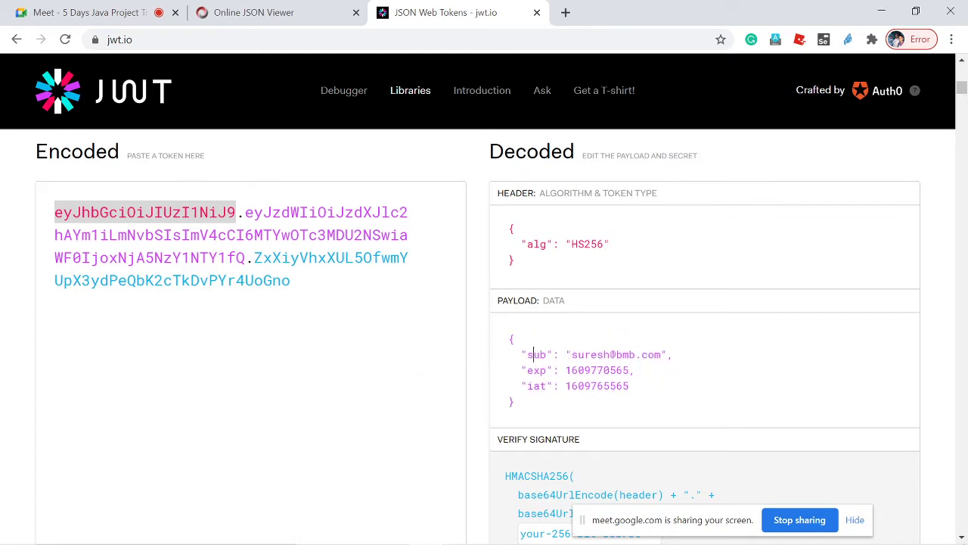
{"action": "left_click_drag", "start_coordinate": [573, 354], "coordinate": [662, 354]}
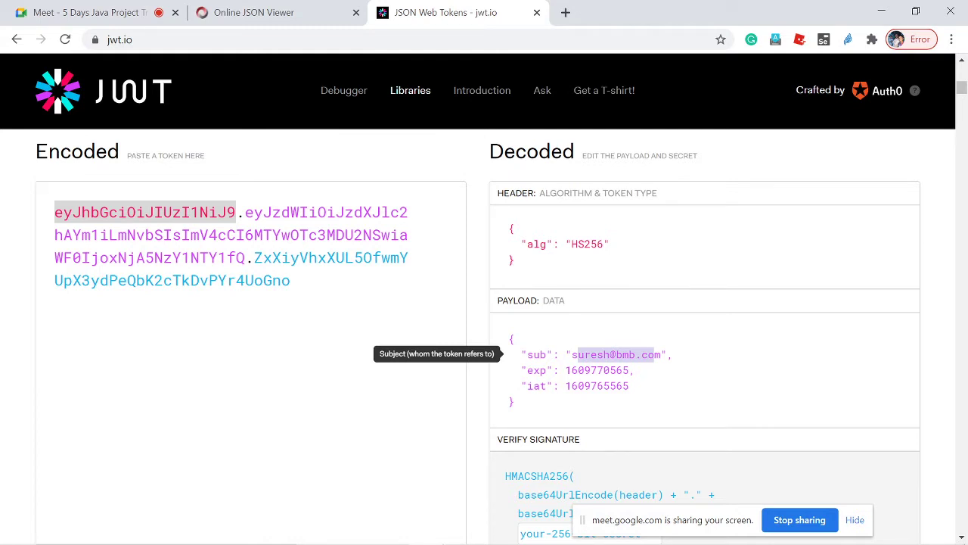
{"action": "left_click", "coordinate": [611, 354]}
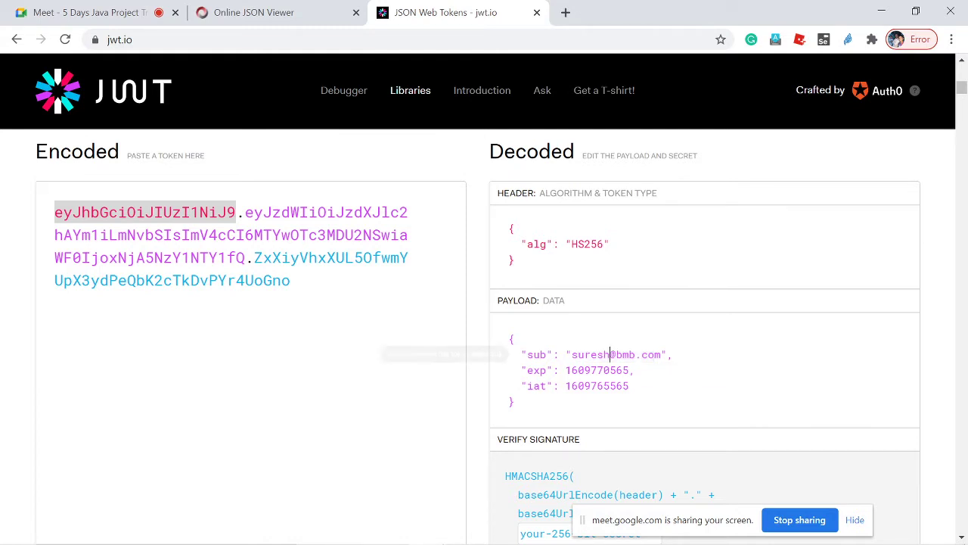
- Examine the exp and iat claims and their timestamp values in the decoded payload
{"action": "left_click", "coordinate": [534, 368]}
{"action": "double_click", "coordinate": [533, 369]}
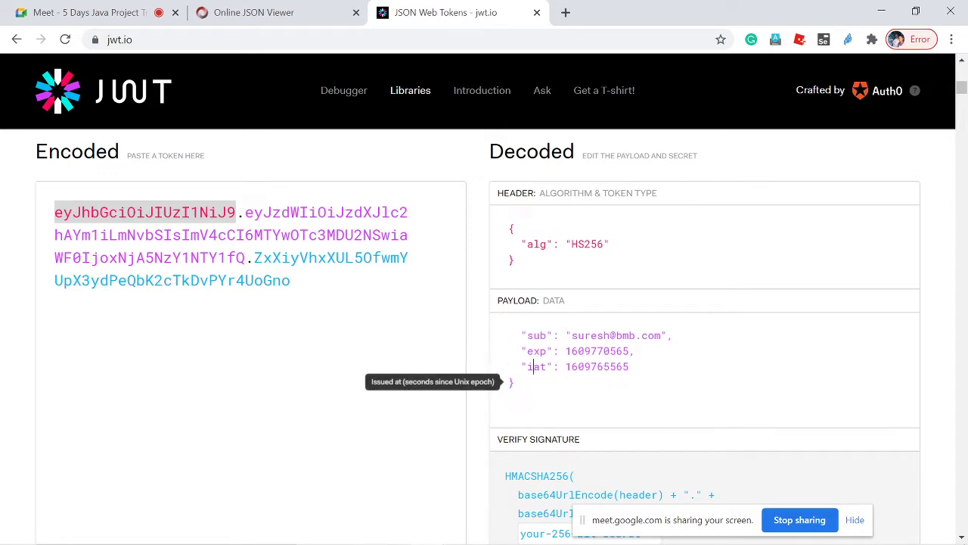
{"action": "scroll", "coordinate": [533, 368], "scroll_direction": "down", "scroll_amount": 1}
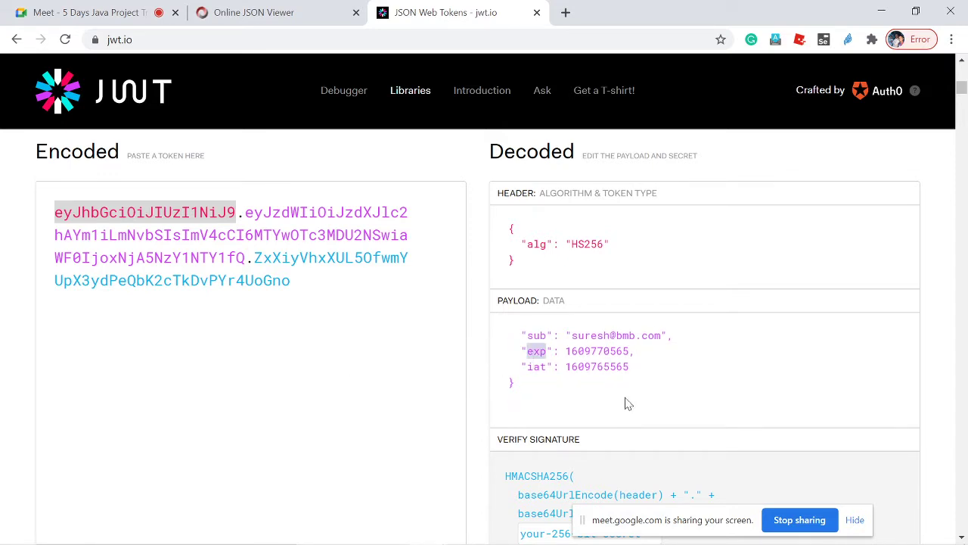
{"action": "double_click", "coordinate": [598, 351]}
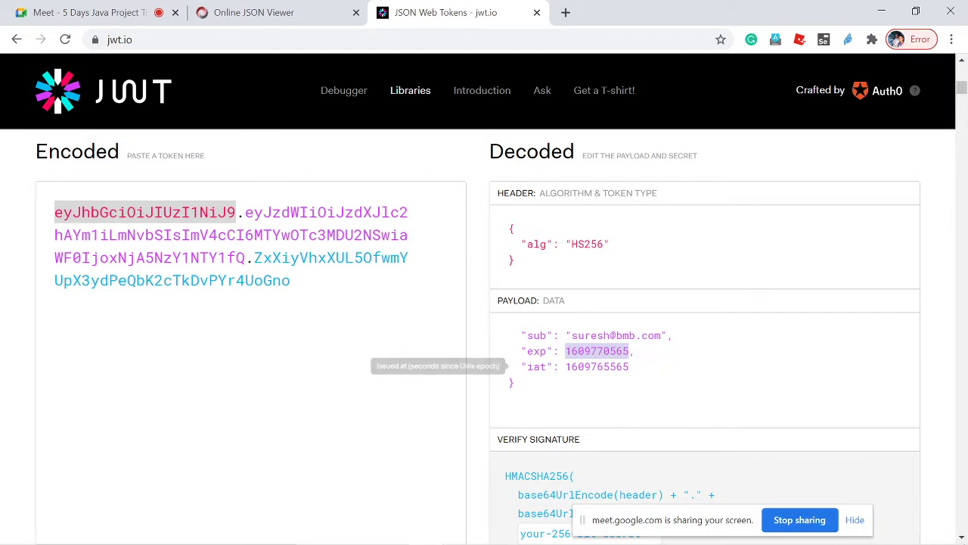
{"action": "double_click", "coordinate": [536, 367]}
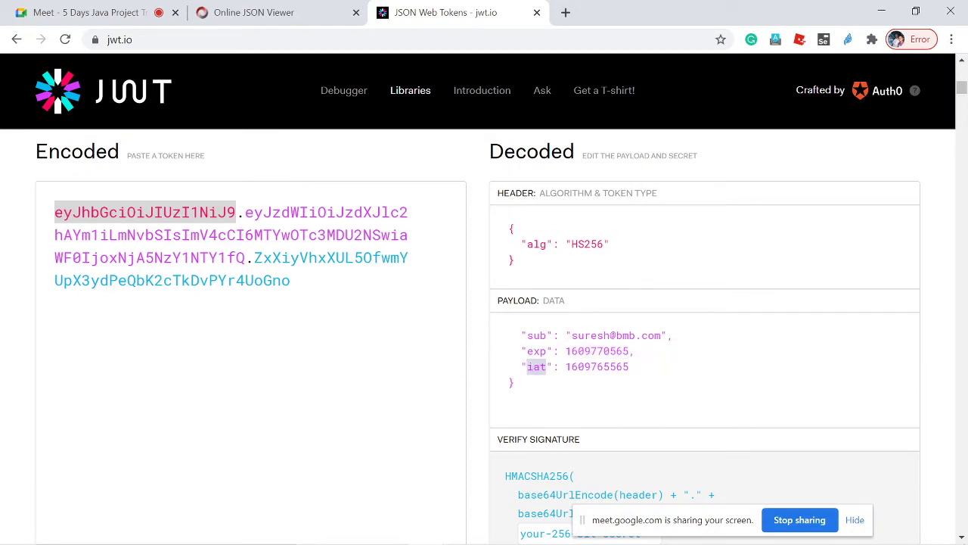
{"action": "double_click", "coordinate": [597, 366]}
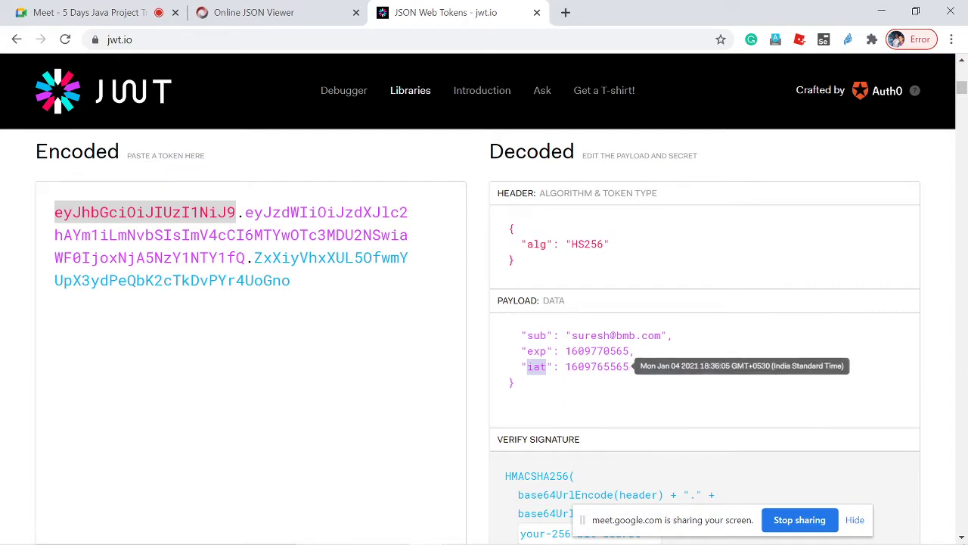
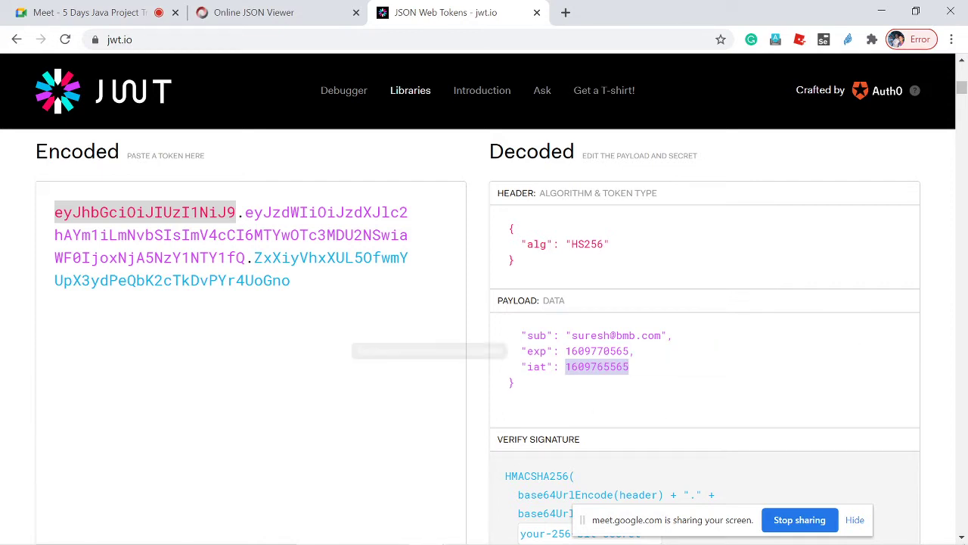
- Examine the Verify Signature section of the decoded token and return to the encoded token
{"action": "scroll", "coordinate": [573, 216], "scroll_direction": "down", "scroll_amount": 1}
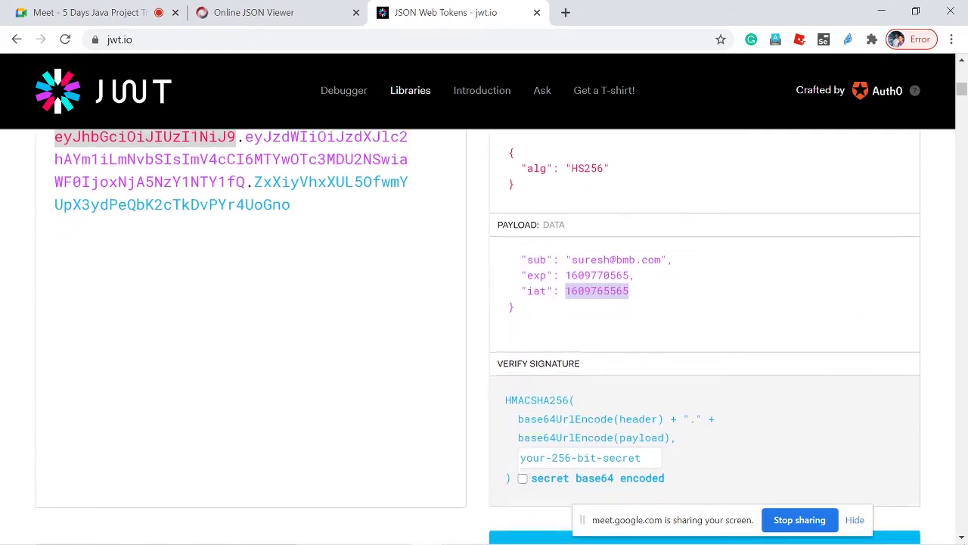
{"action": "scroll", "coordinate": [573, 216], "scroll_direction": "up", "scroll_amount": 1}
{"action": "scroll", "coordinate": [655, 345], "scroll_direction": "down", "scroll_amount": 3}
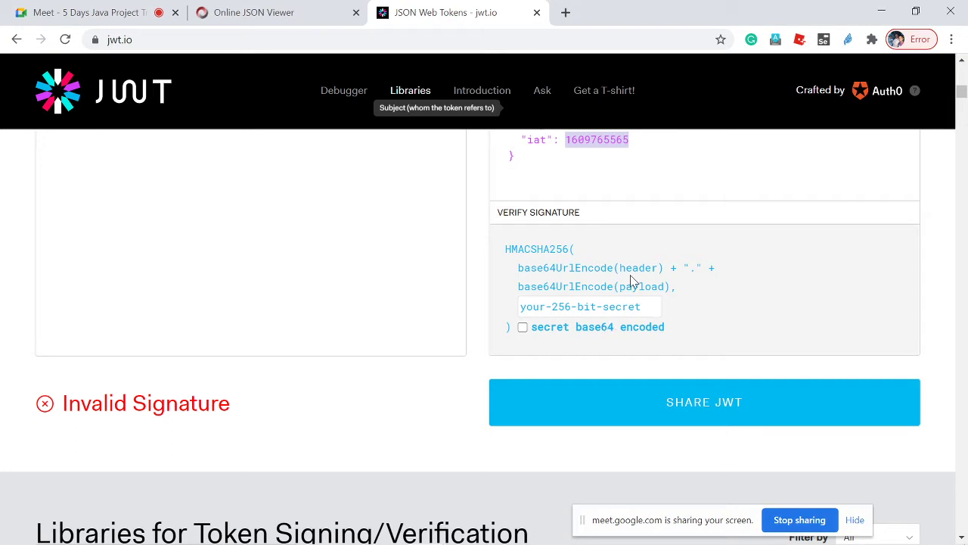
{"action": "scroll", "coordinate": [631, 281], "scroll_direction": "up", "scroll_amount": 3}
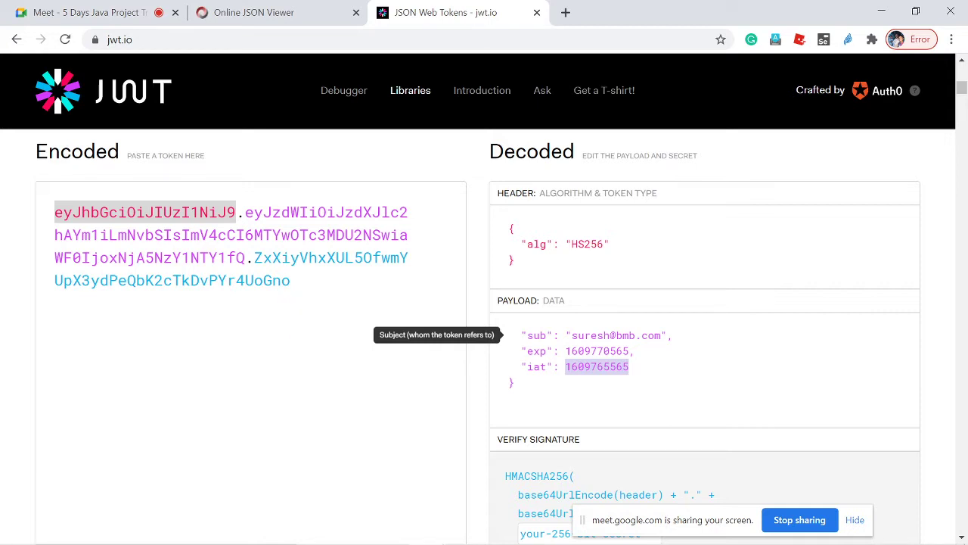
{"action": "left_click", "coordinate": [302, 303]}
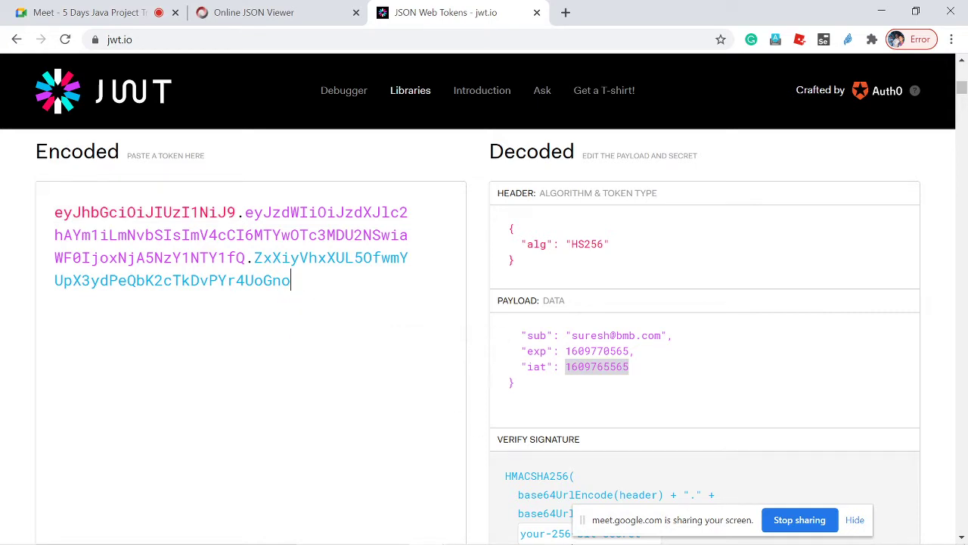
- Check the token expirations in Postman, then switch to MySQL Workbench, rerun the billing.jwt_token query and examine the stored token row
{"action": "mouse_move", "coordinate": [596, 540]}
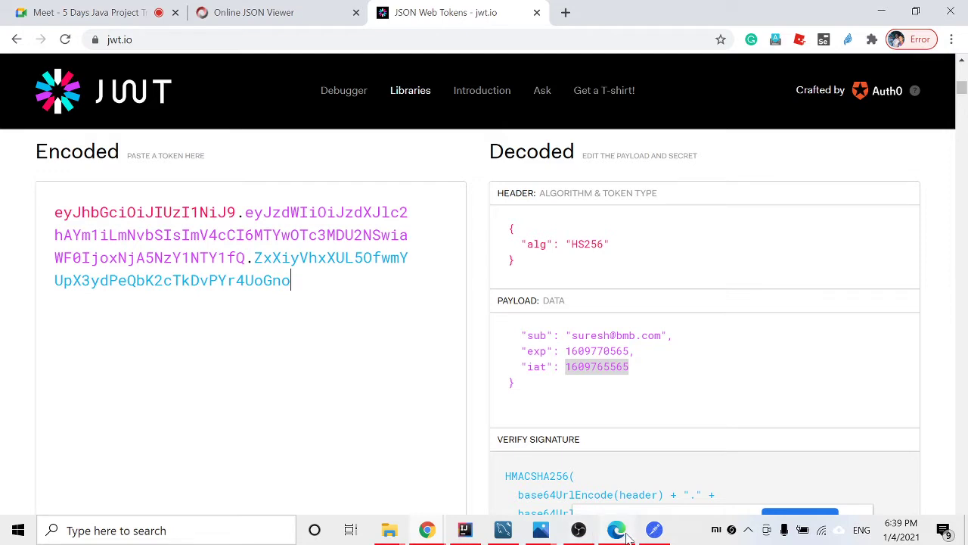
{"action": "left_click", "coordinate": [654, 532]}
{"action": "left_click", "coordinate": [622, 391]}
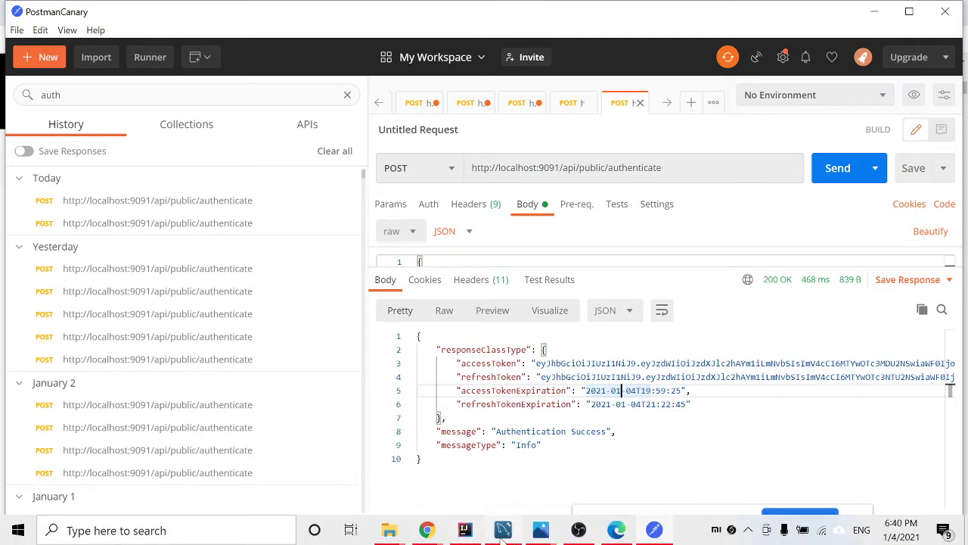
{"action": "left_click", "coordinate": [503, 532]}
{"action": "left_click", "coordinate": [296, 107]}
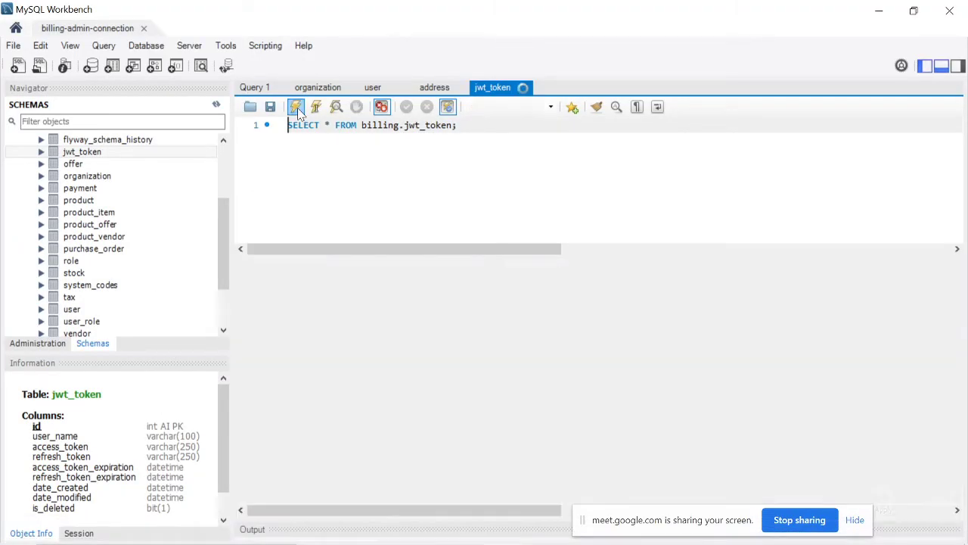
{"action": "left_click_drag", "start_coordinate": [501, 497], "coordinate": [854, 505]}
{"action": "left_click_drag", "start_coordinate": [718, 516], "coordinate": [346, 518]}
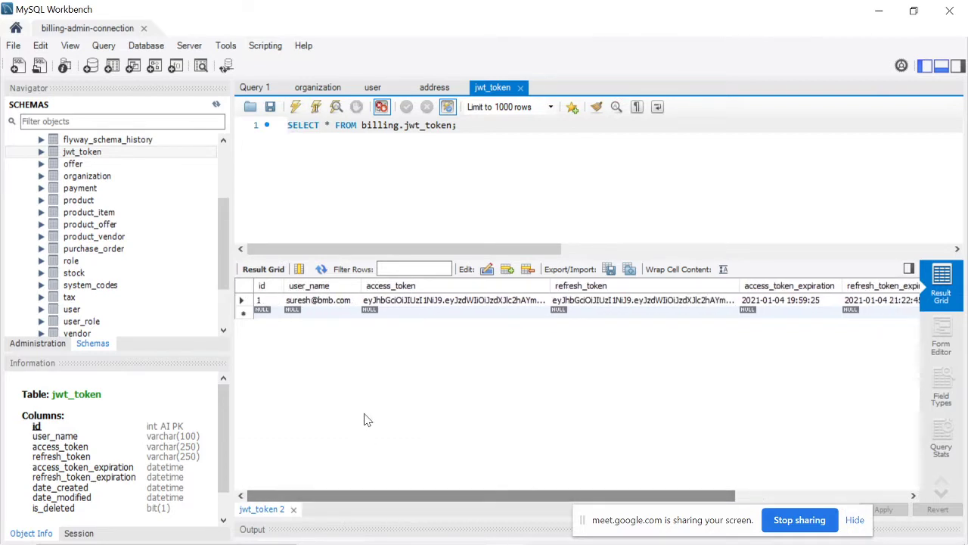
- Switch back to Postman and select the entire authentication response body
{"action": "key", "text": "alt+Tab"}
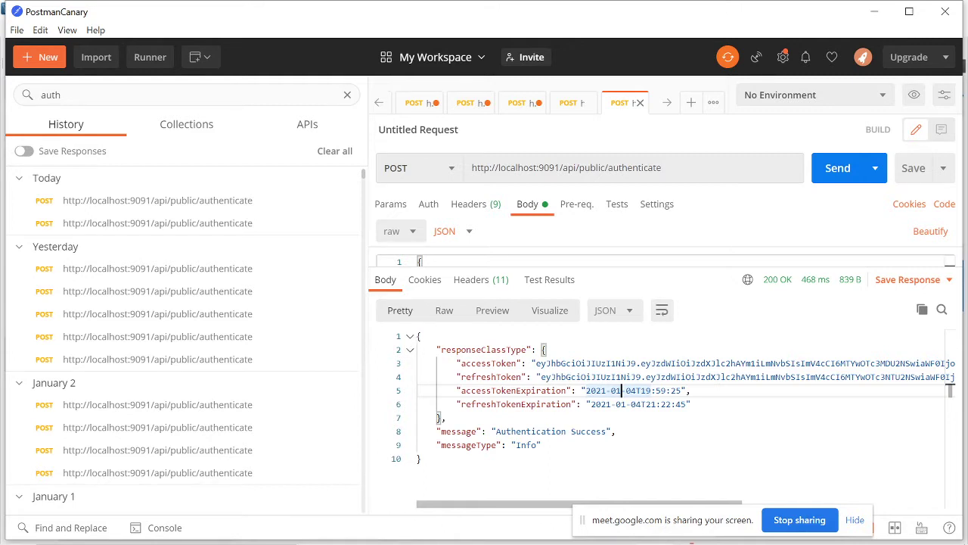
{"action": "key", "text": "ctrl+a"}
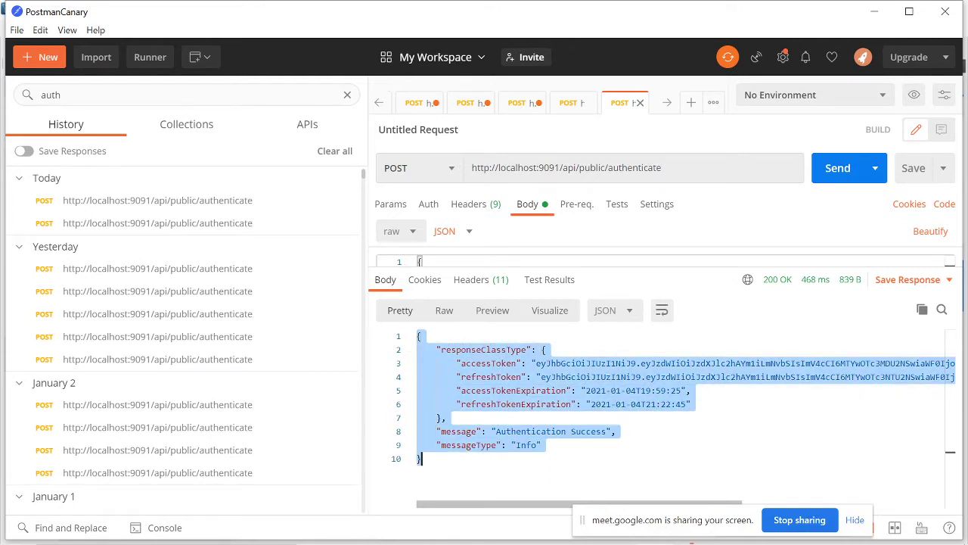
{"action": "right_click", "coordinate": [369, 254]}
{"action": "left_click", "coordinate": [387, 267]}
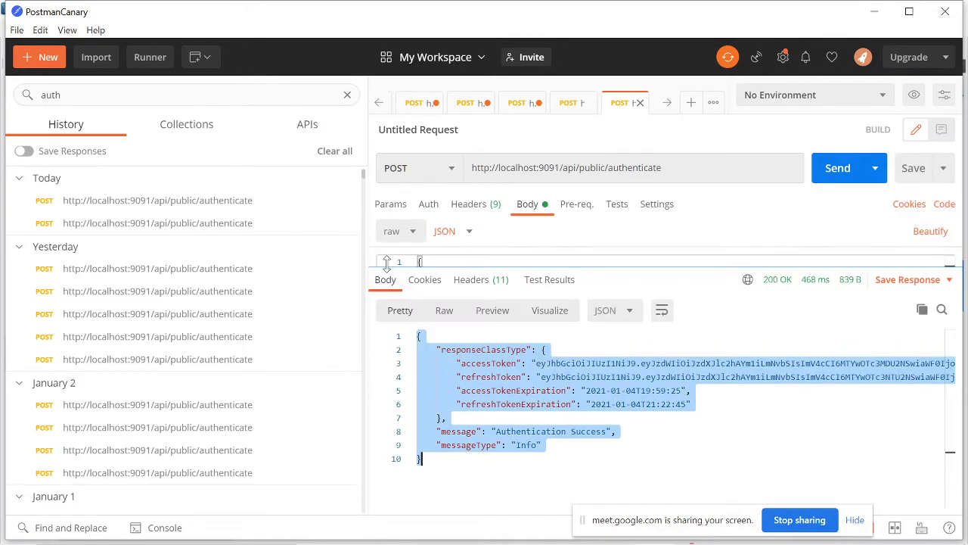
- Switch to Notepad++ and paste the authentication response with its access and refresh tokens into a new document
{"action": "mouse_move", "coordinate": [471, 540]}
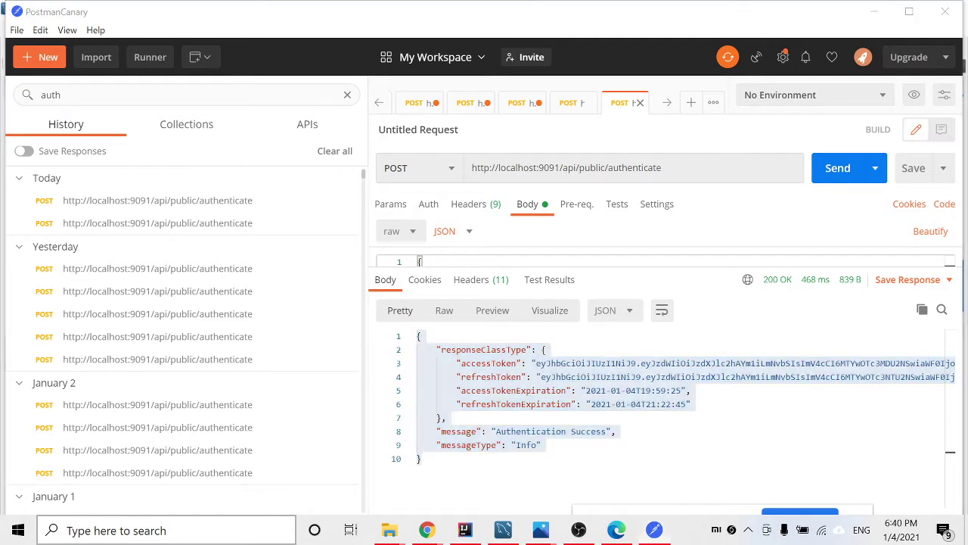
{"action": "left_click", "coordinate": [205, 534]}
{"action": "type", "text": "note"}
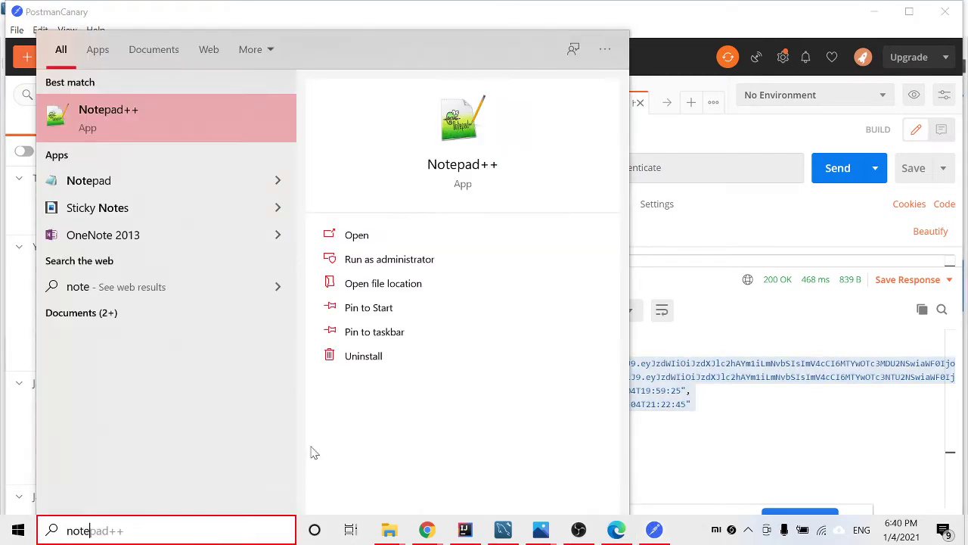
{"action": "left_click", "coordinate": [201, 131]}
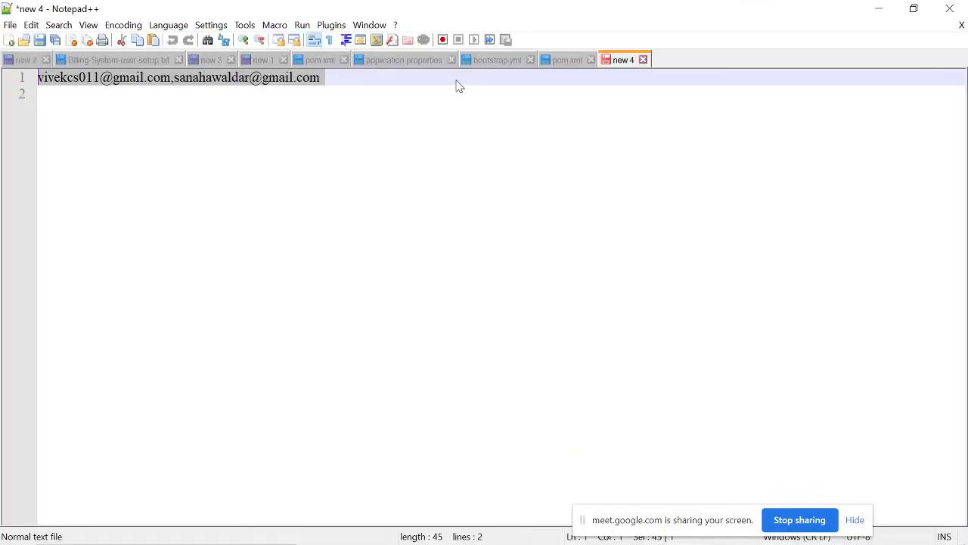
{"action": "double_click", "coordinate": [659, 58]}
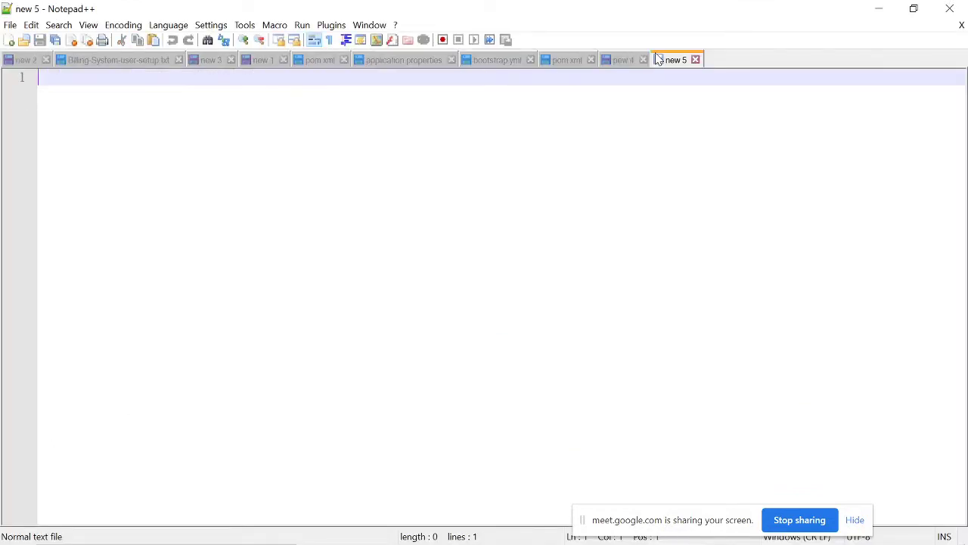
{"action": "key", "text": "ctrl+v"}
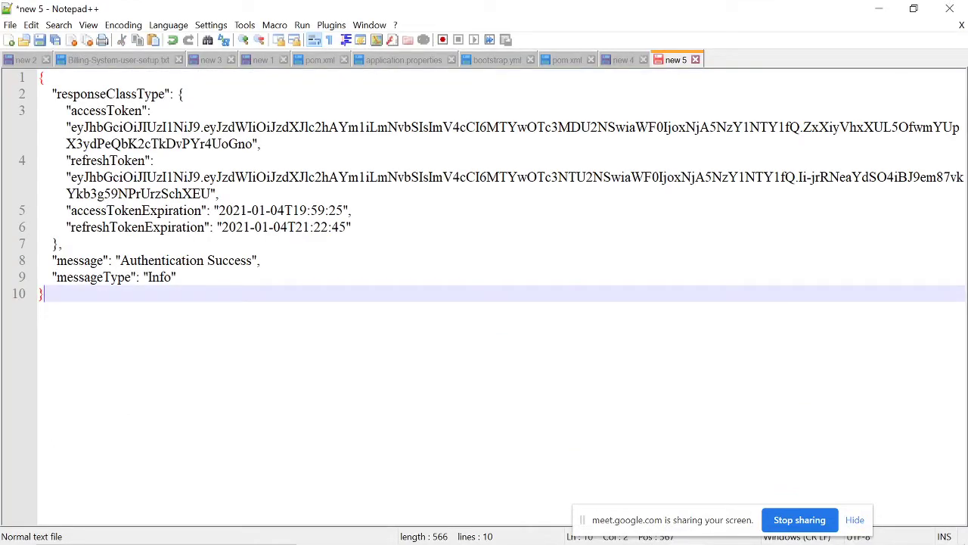
- Copy the accessToken value, without its quotation marks, from the pasted response
{"action": "left_click", "coordinate": [69, 127]}
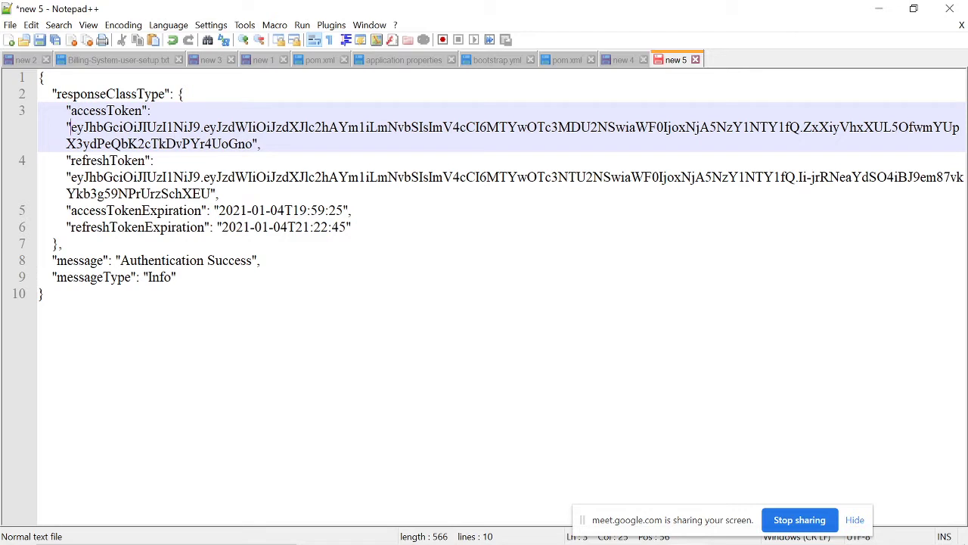
{"action": "left_click_drag", "start_coordinate": [69, 127], "coordinate": [257, 144]}
{"action": "right_click", "coordinate": [190, 137]}
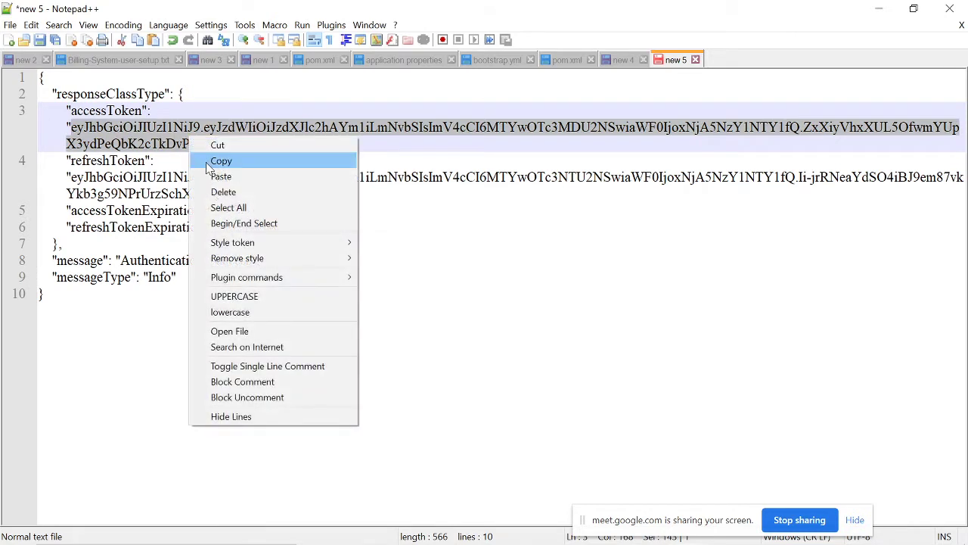
{"action": "left_click", "coordinate": [209, 161]}
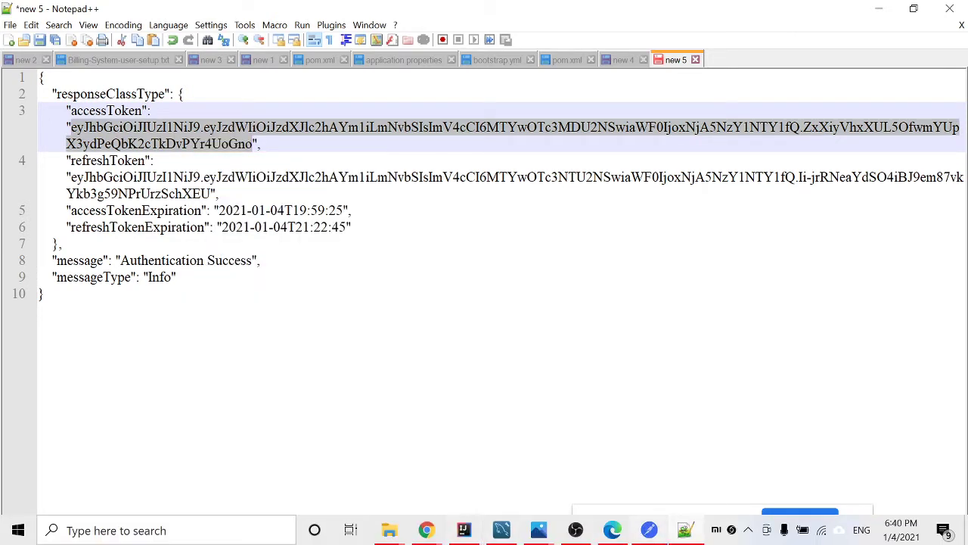
{"action": "mouse_move", "coordinate": [615, 533]}
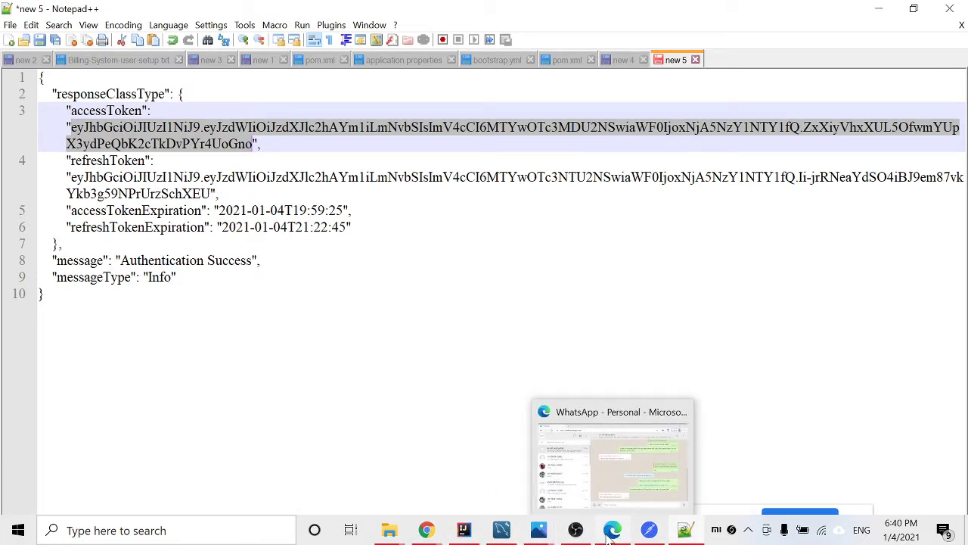
{"action": "left_click", "coordinate": [663, 535]}
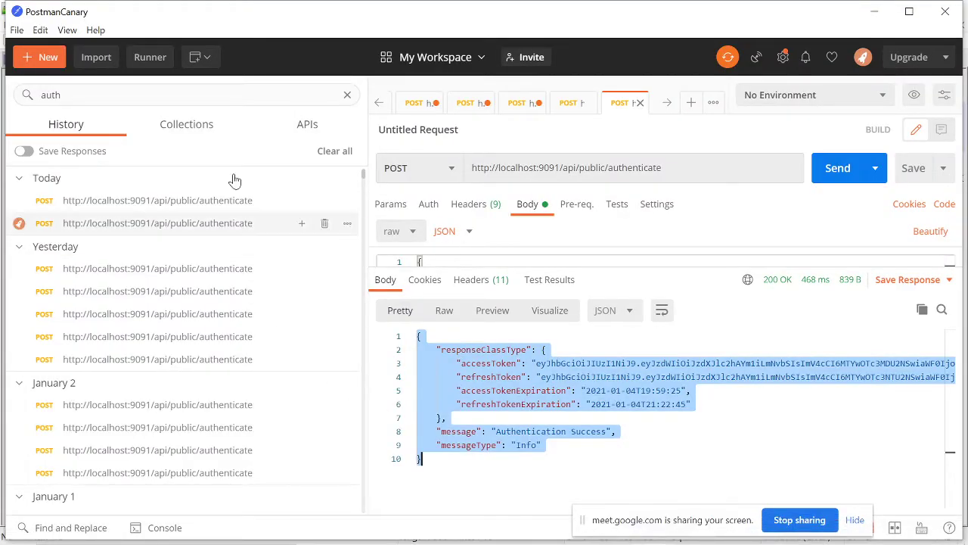
{"action": "double_click", "coordinate": [50, 95]}
{"action": "key", "text": "BackSpace"}
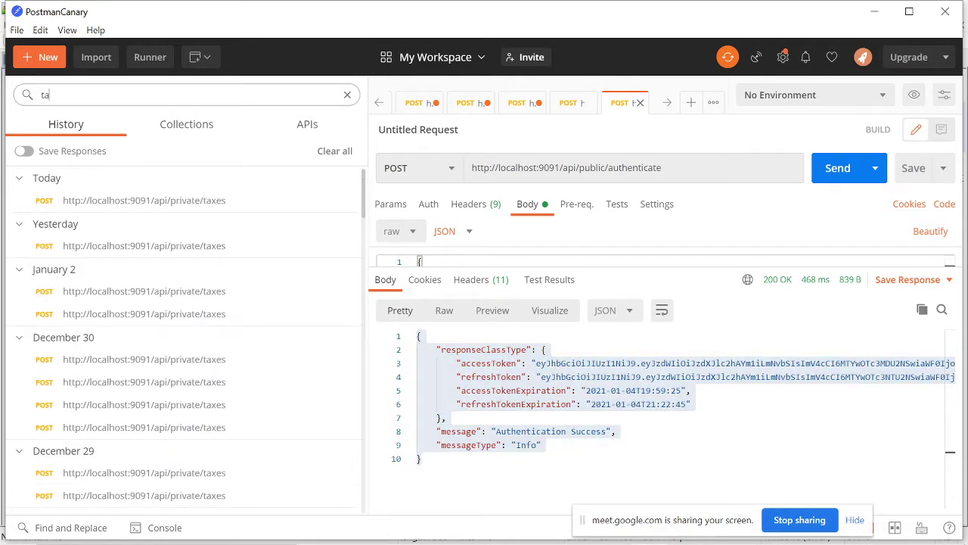
{"action": "type", "text": "cate"}
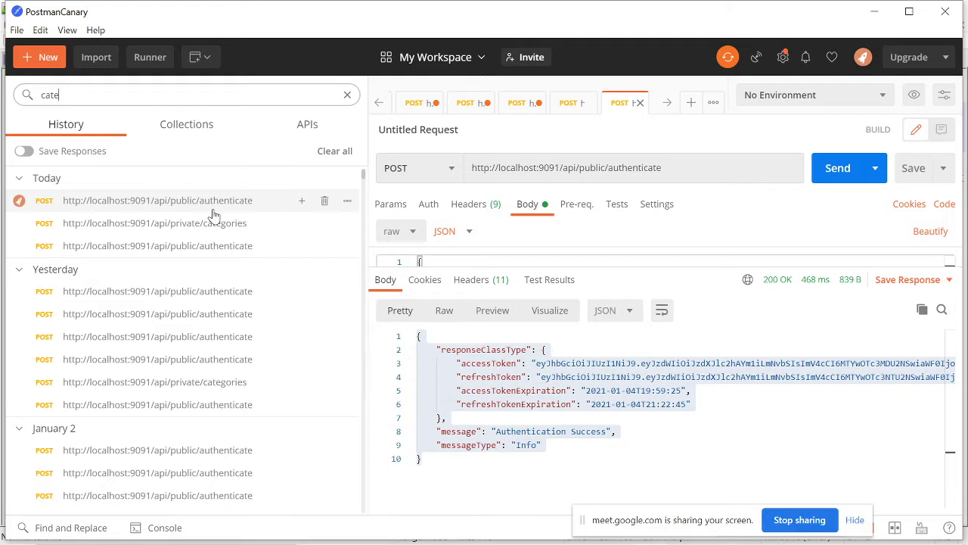
{"action": "left_click", "coordinate": [194, 224]}
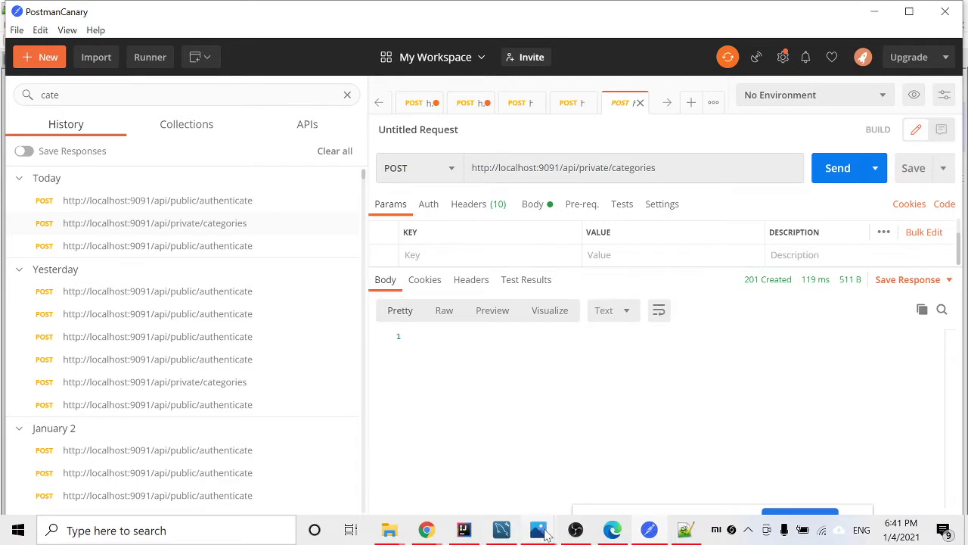
- Look at the API endpoint slide in Photos, then return to Postman and review the categories request's URL and body settings
{"action": "mouse_move", "coordinate": [545, 533]}
{"action": "left_click", "coordinate": [499, 480]}
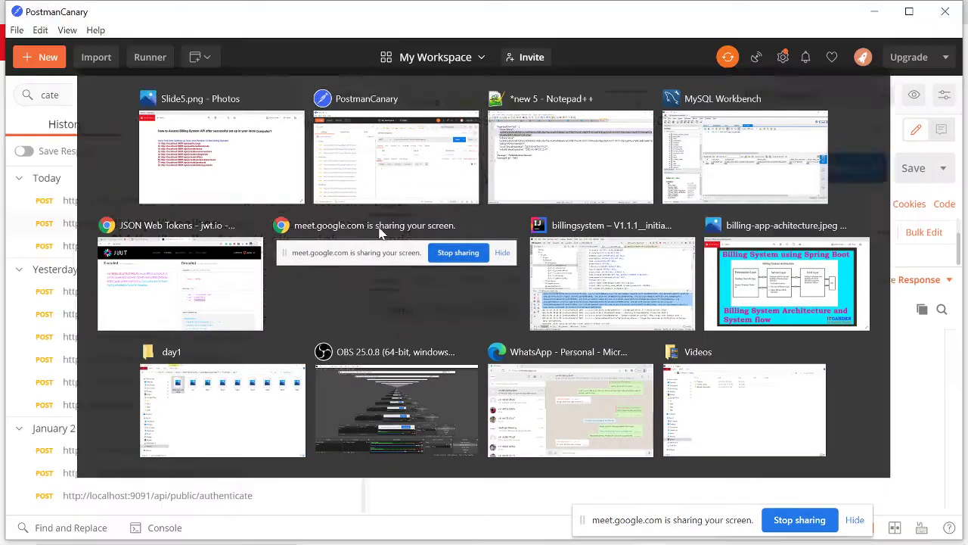
{"action": "key", "text": "alt+Tab"}
{"action": "left_click", "coordinate": [656, 168]}
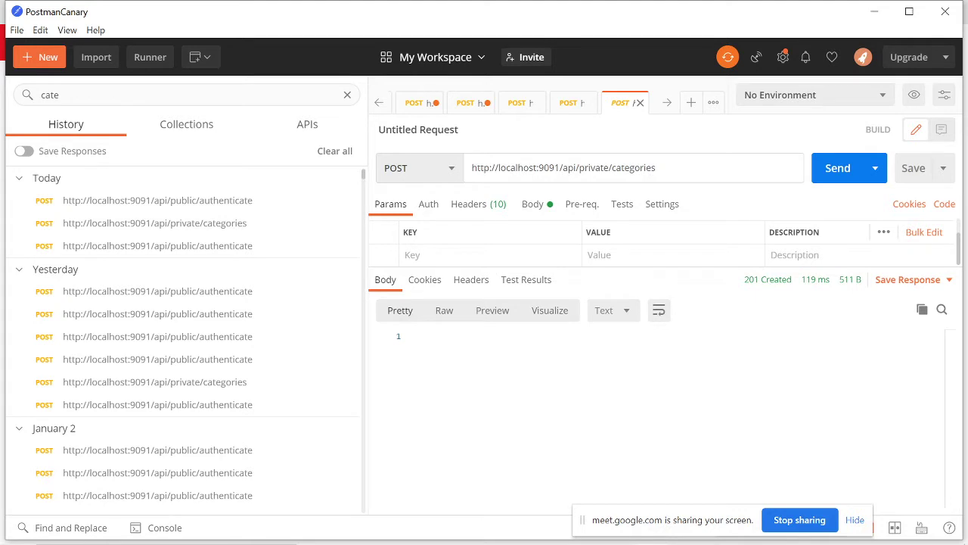
{"action": "left_click", "coordinate": [534, 212]}
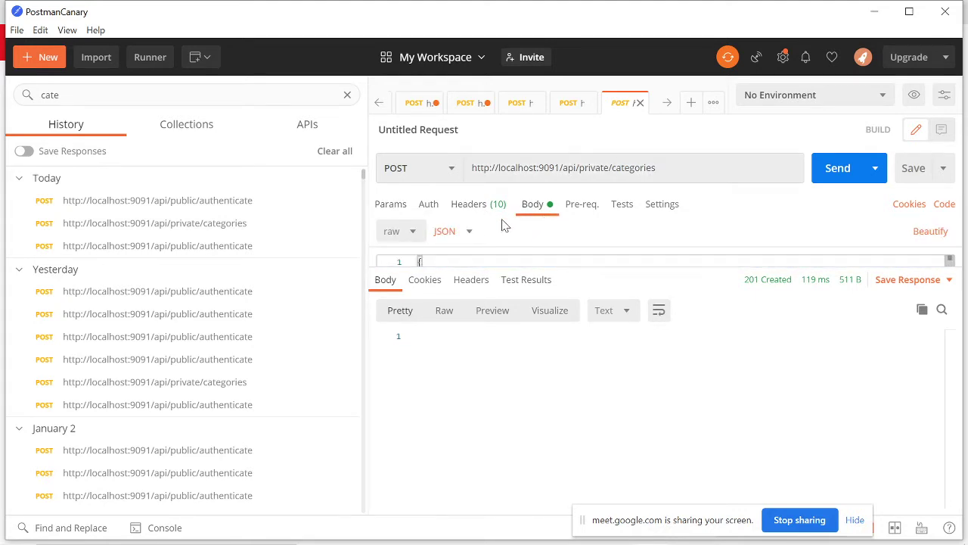
{"action": "left_click", "coordinate": [656, 168]}
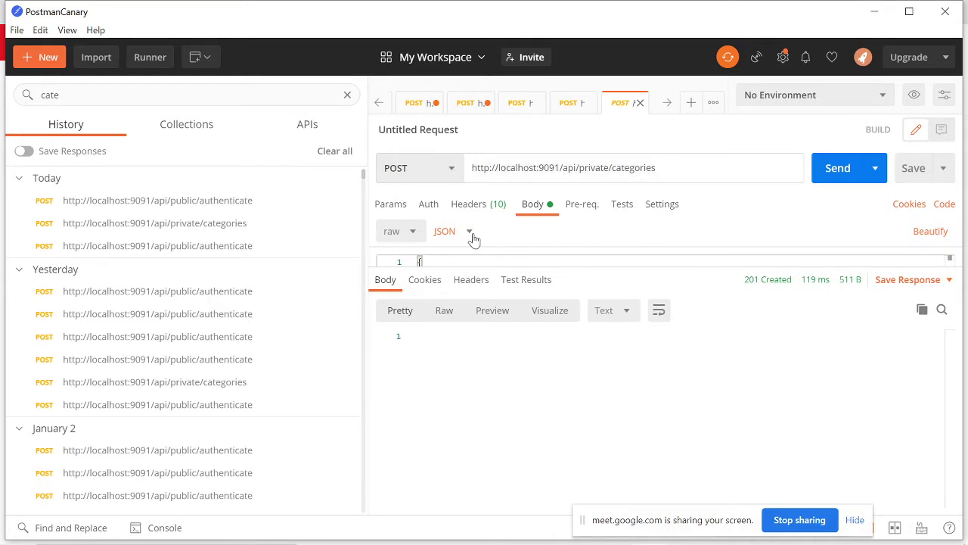
- Replace the token after Bearer in the categories request's Authorization header with the copied access token, then display the JSON request body
{"action": "left_click", "coordinate": [475, 205]}
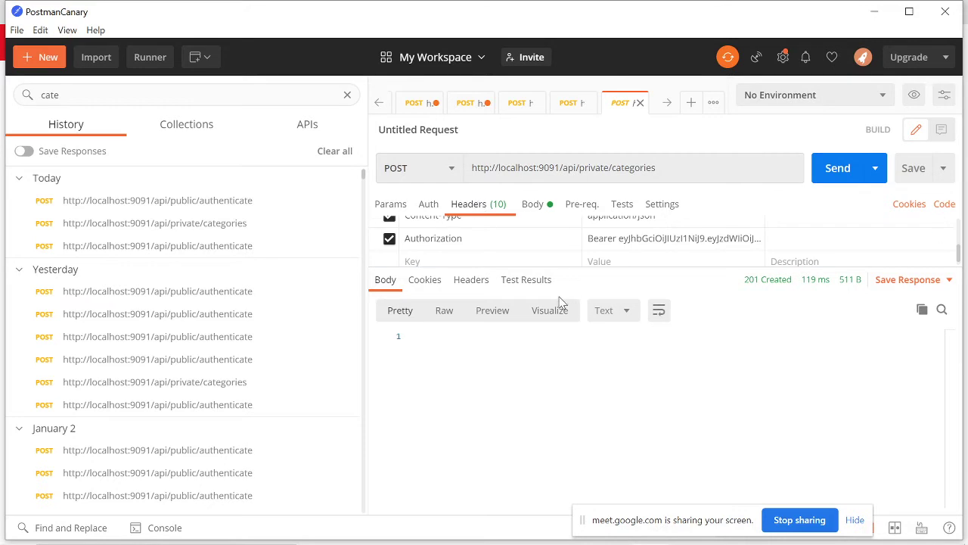
{"action": "left_click_drag", "start_coordinate": [625, 268], "coordinate": [639, 408]}
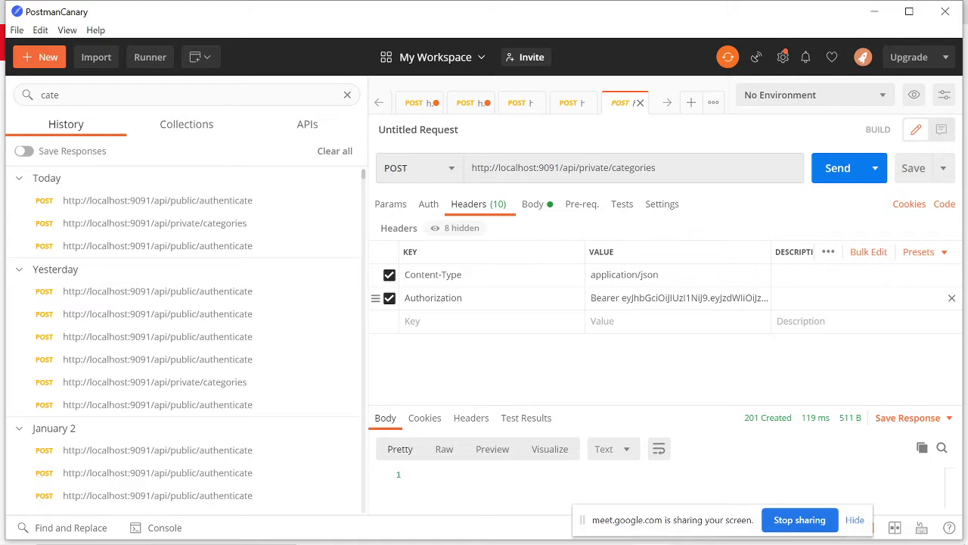
{"action": "left_click", "coordinate": [643, 298]}
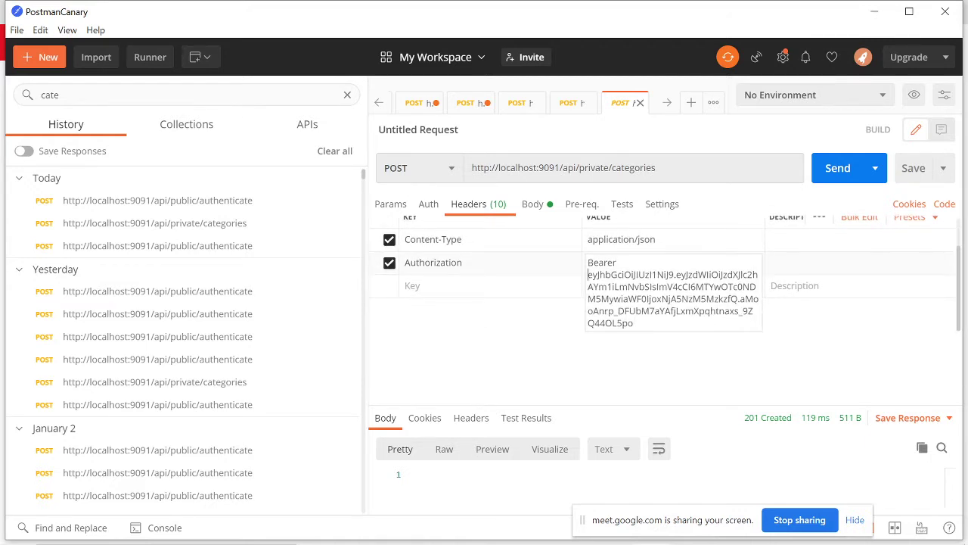
{"action": "left_click", "coordinate": [643, 333], "text": "shift"}
{"action": "key", "text": "BackSpace"}
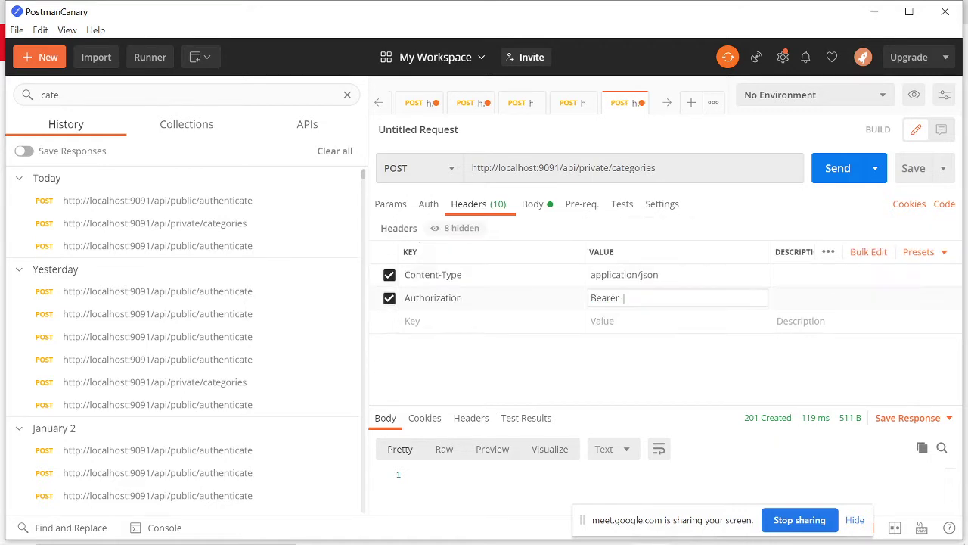
{"action": "key", "text": "ctrl+v"}
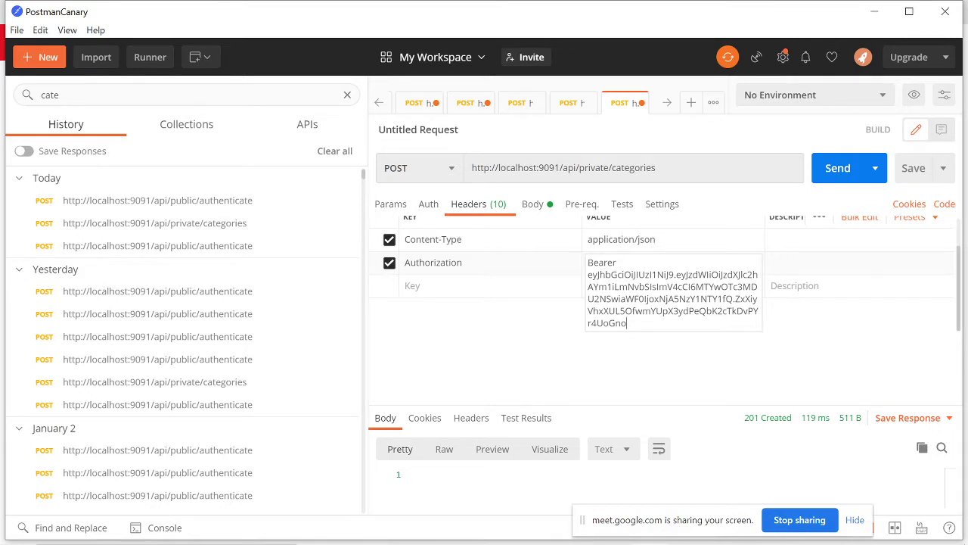
{"action": "left_click", "coordinate": [534, 208]}
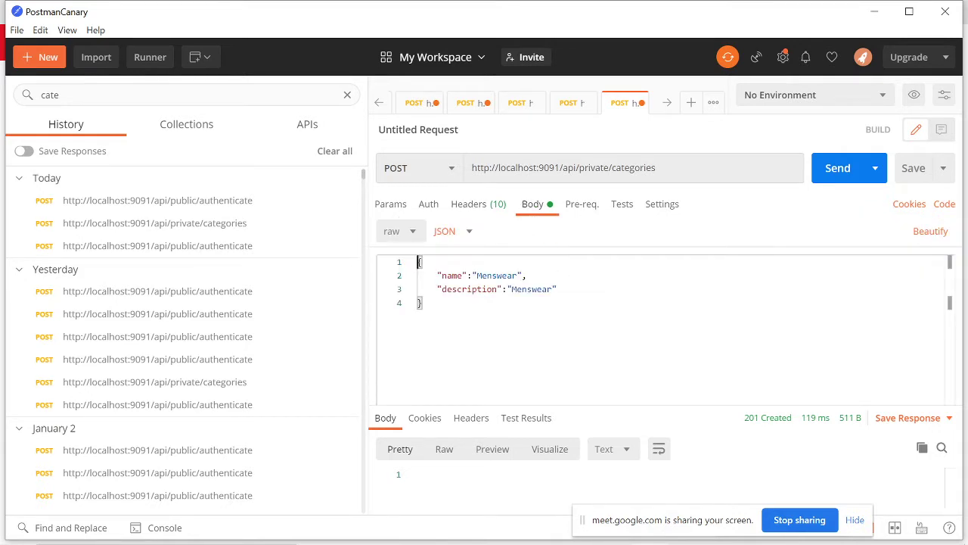
{"action": "left_click", "coordinate": [422, 303]}
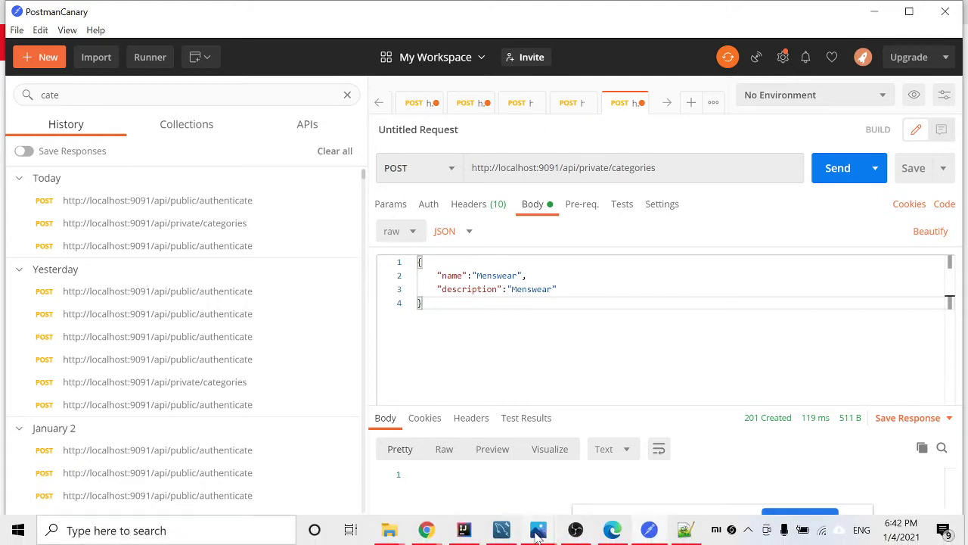
- Switch to IntelliJ IDEA, search the classes for Category and open CategoryInfo in a maximized editor
{"action": "left_click", "coordinate": [464, 529]}
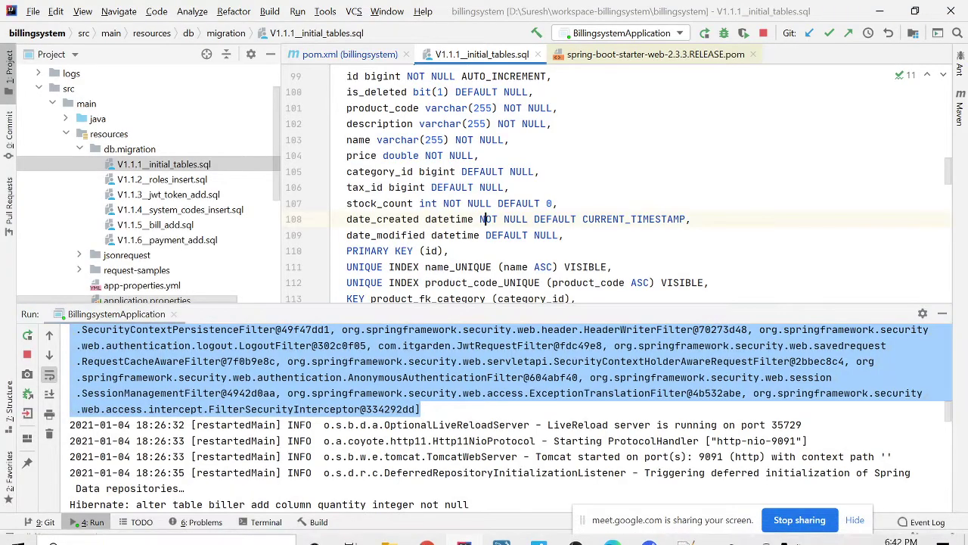
{"action": "key", "text": "ctrl+n"}
{"action": "type", "text": "CAte"}
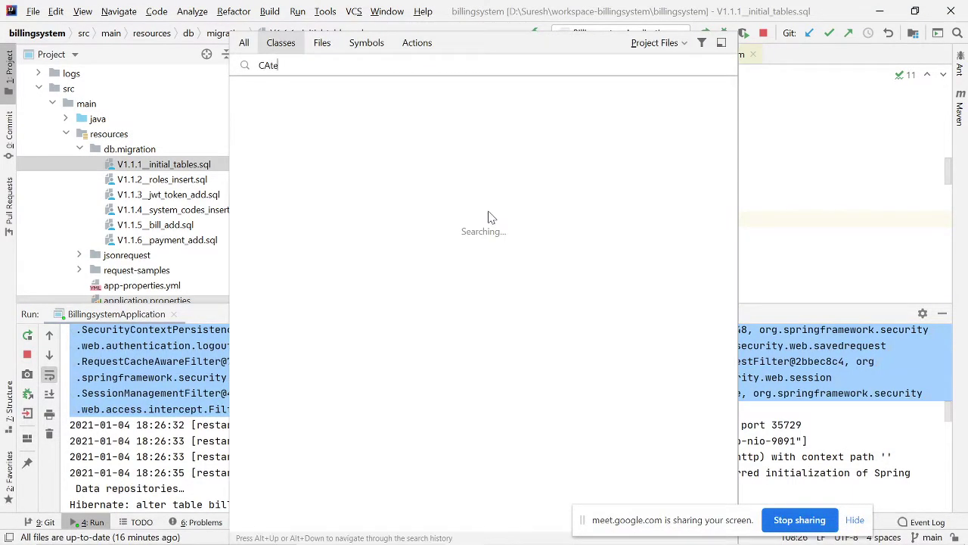
{"action": "key", "text": "BackSpace"}
{"action": "key", "text": "BackSpace"}
{"action": "key", "text": "BackSpace"}
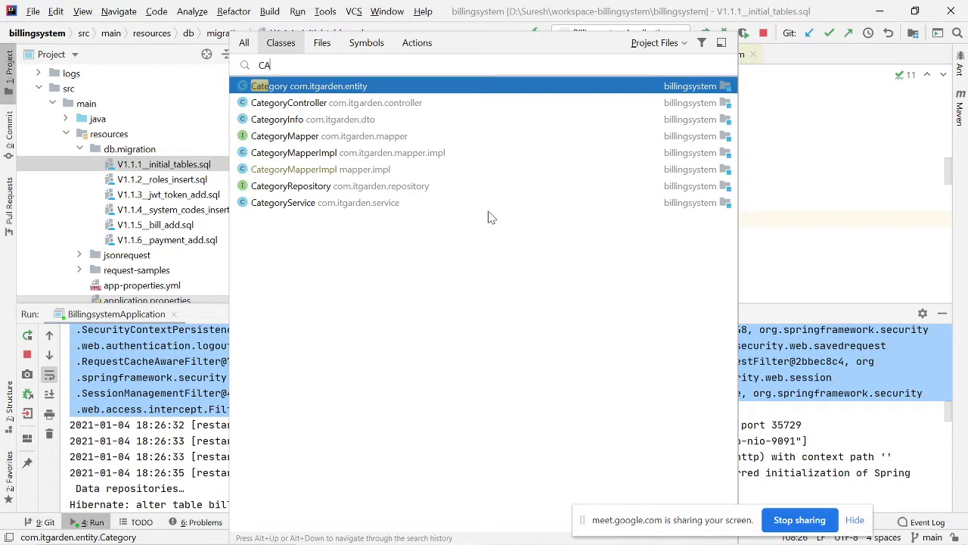
{"action": "type", "text": "ategory"}
{"action": "left_click", "coordinate": [291, 120]}
{"action": "double_click", "coordinate": [616, 57]}
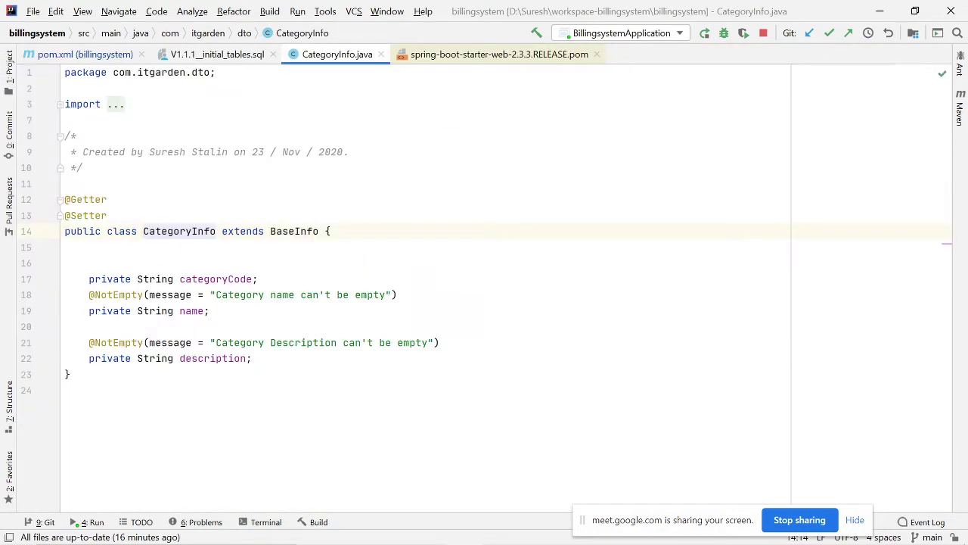
- Examine the categoryCode, name and description fields of the CategoryInfo class
{"action": "key", "text": "ctrl+w"}
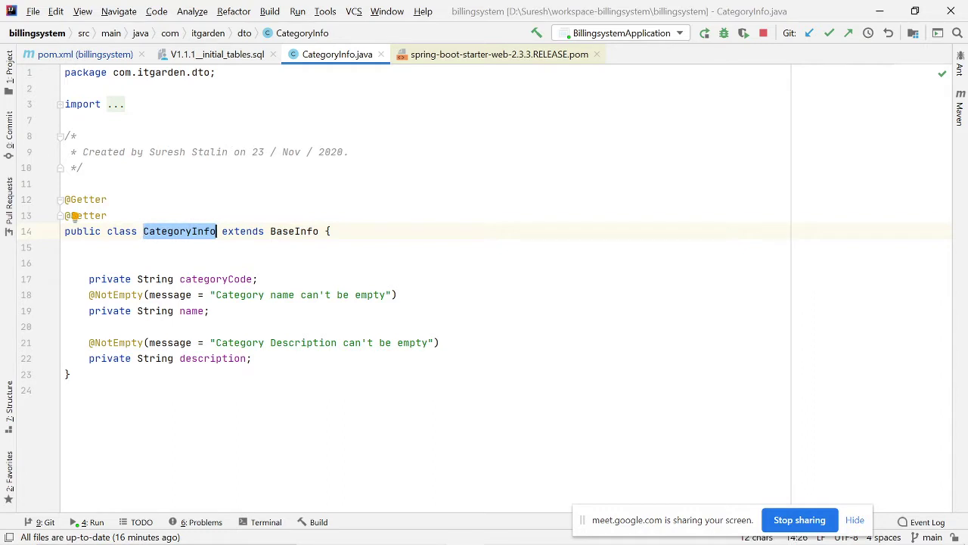
{"action": "left_click", "coordinate": [210, 279]}
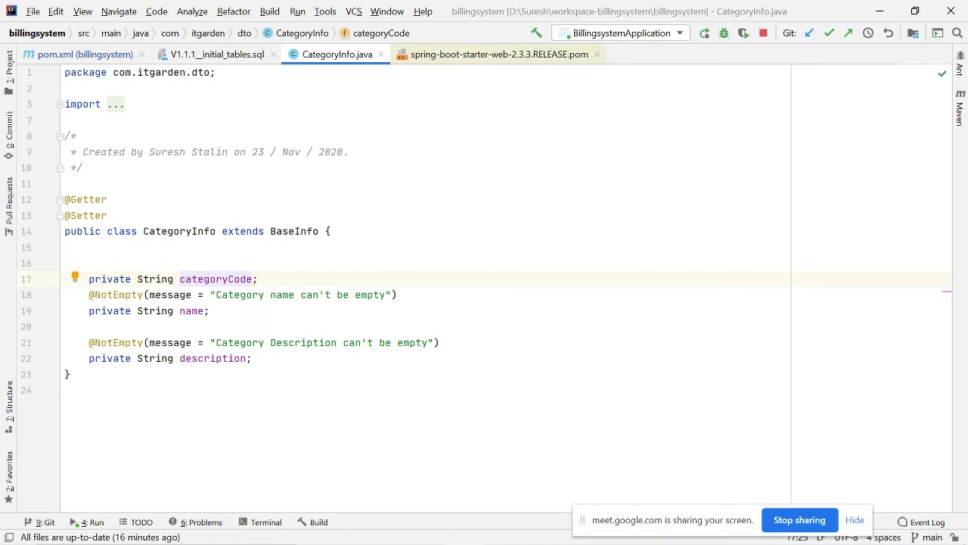
{"action": "left_click", "coordinate": [204, 311]}
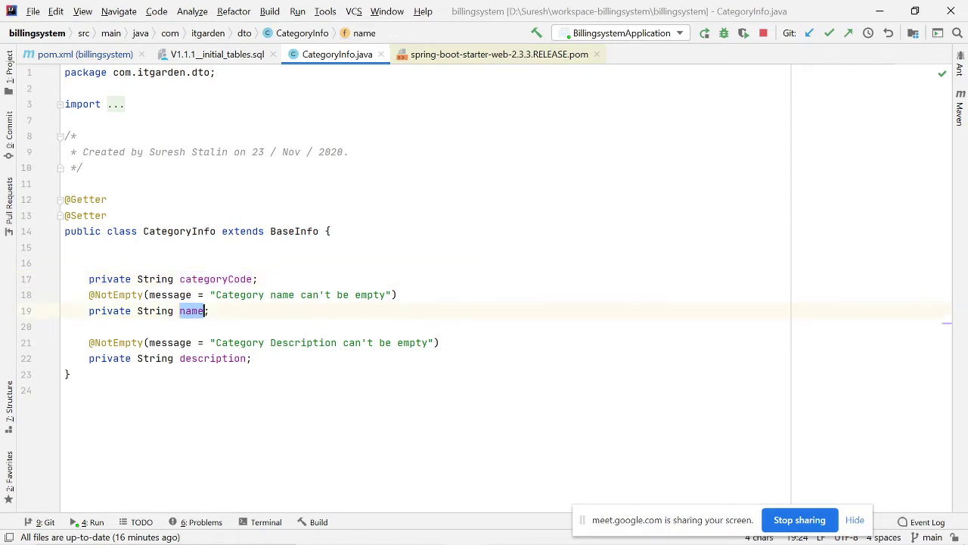
{"action": "double_click", "coordinate": [216, 358]}
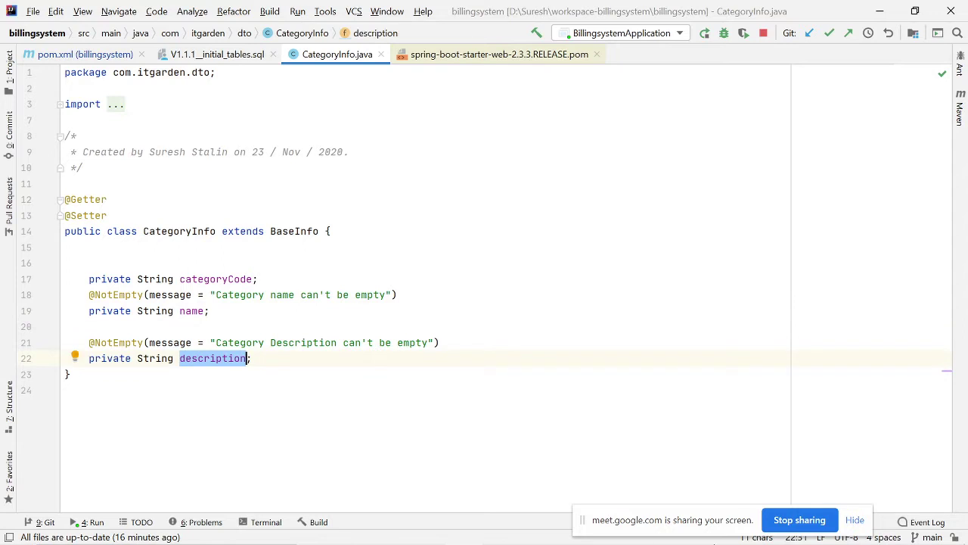
- Switch back to Postman and compare the name and description keys in the categories request body with the class fields
{"action": "left_click", "coordinate": [656, 536]}
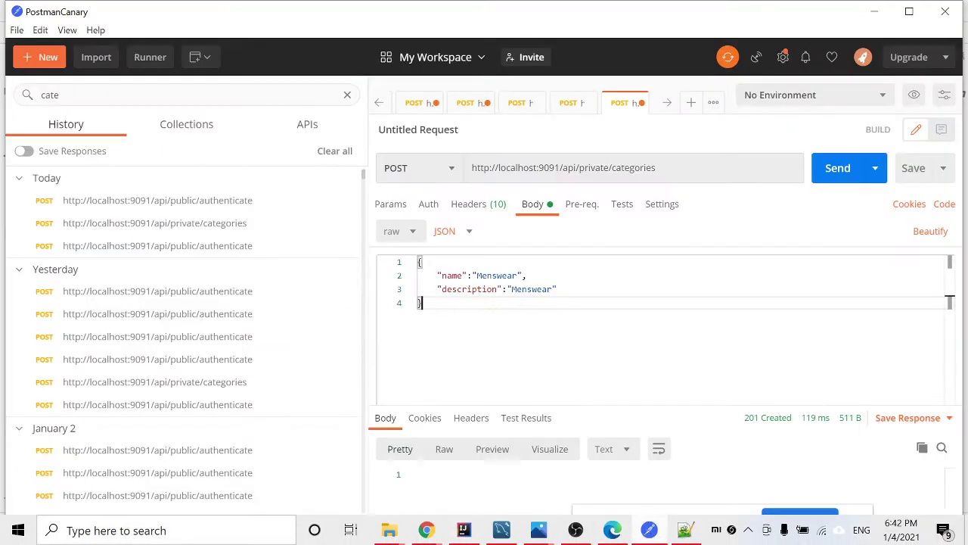
{"action": "double_click", "coordinate": [451, 276]}
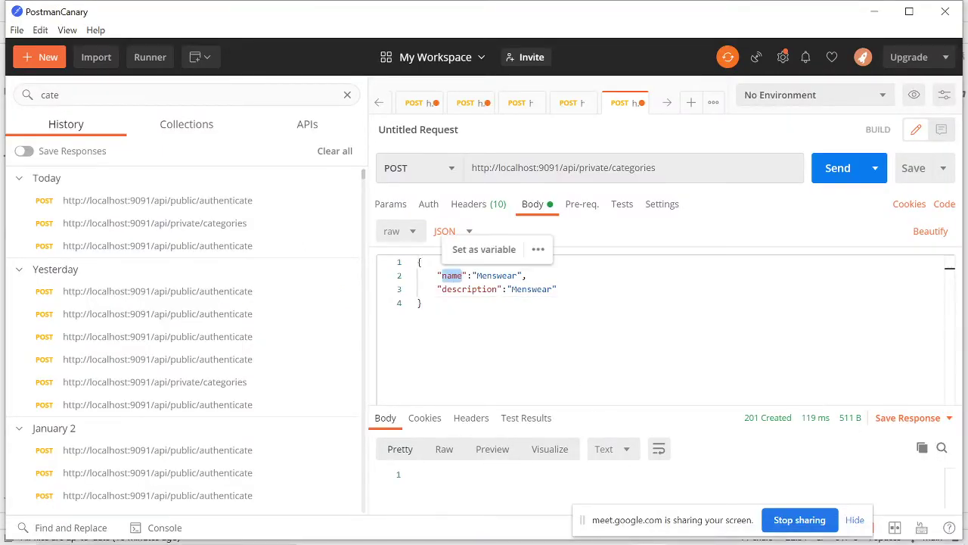
{"action": "double_click", "coordinate": [469, 289]}
{"action": "left_click", "coordinate": [422, 302]}
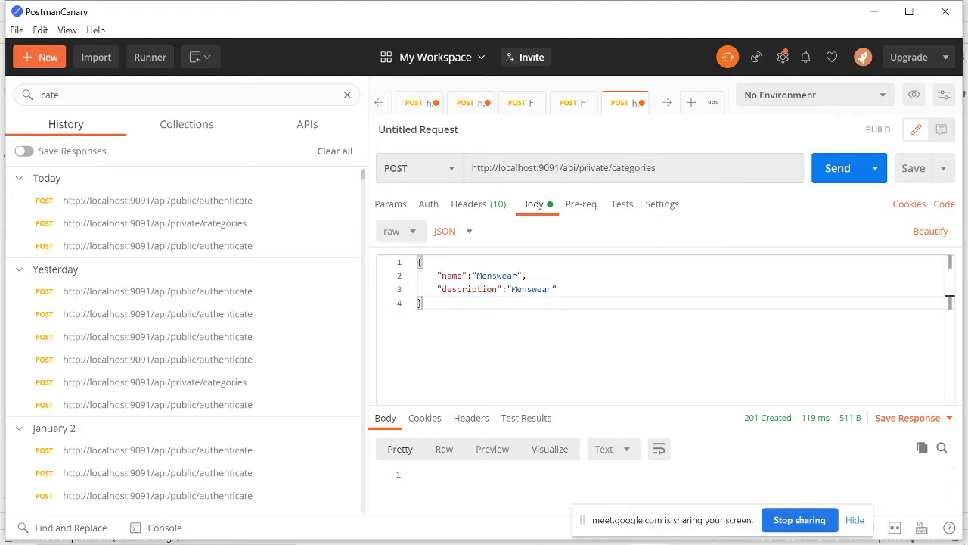
- Disable the Authorization header of the categories request, send the request without it and enlarge the response area
{"action": "left_click", "coordinate": [476, 209]}
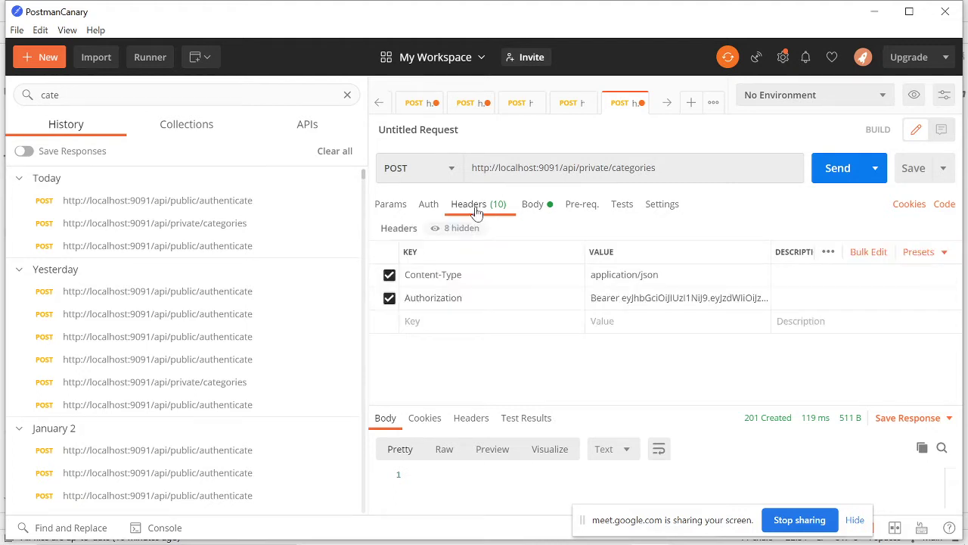
{"action": "left_click", "coordinate": [655, 309]}
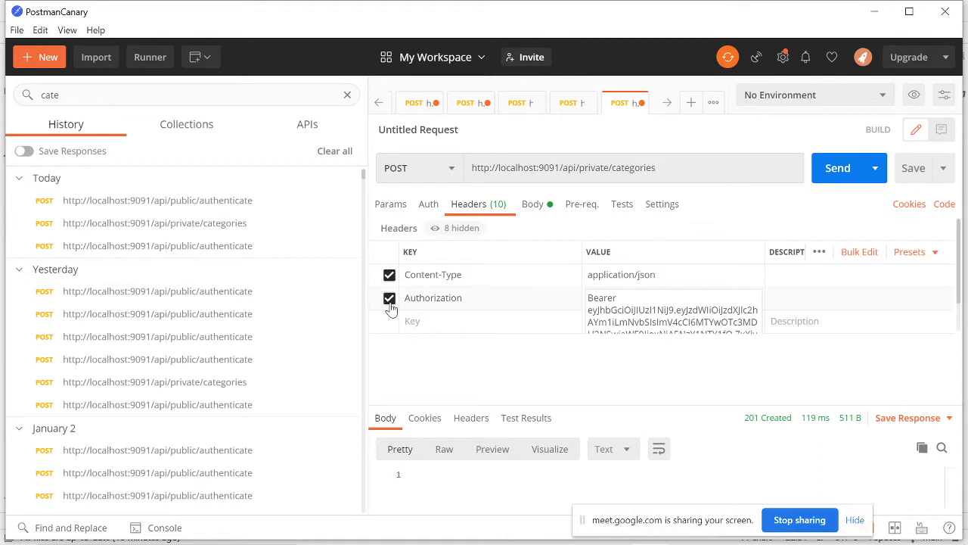
{"action": "left_click", "coordinate": [389, 299]}
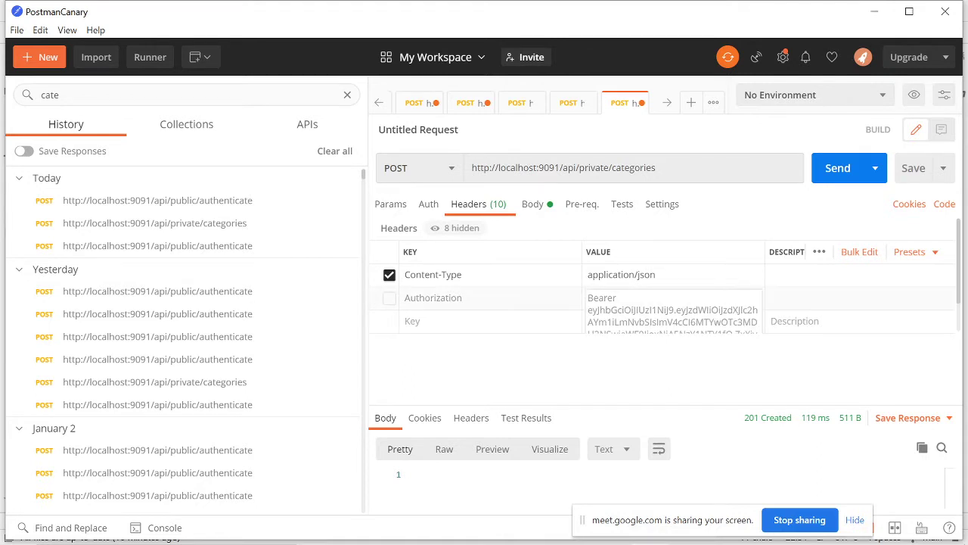
{"action": "left_click", "coordinate": [532, 204]}
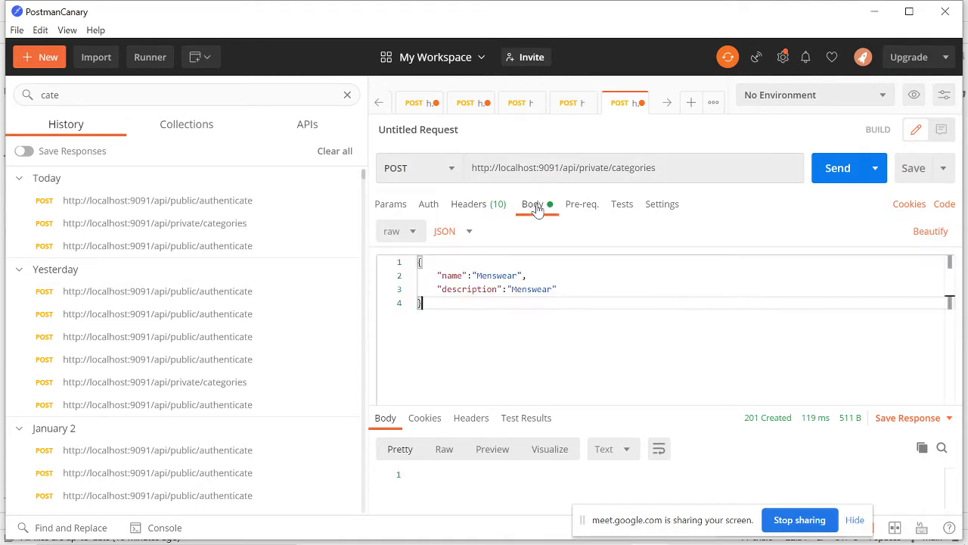
{"action": "left_click", "coordinate": [839, 171]}
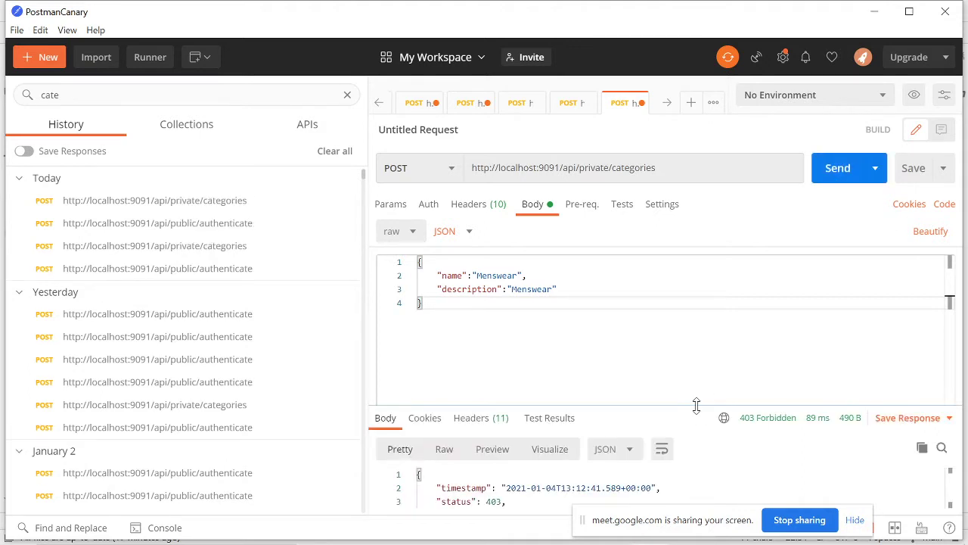
{"action": "left_click_drag", "start_coordinate": [697, 406], "coordinate": [691, 334]}
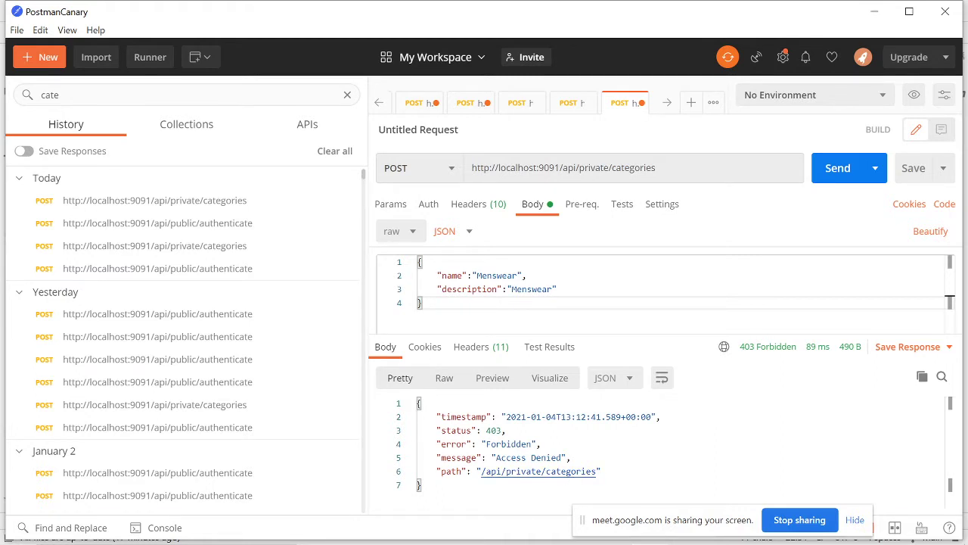
- Re-enable the Authorization header, send the request to create the Menswear category and review the returned responseClassType object
{"action": "left_click", "coordinate": [476, 204]}
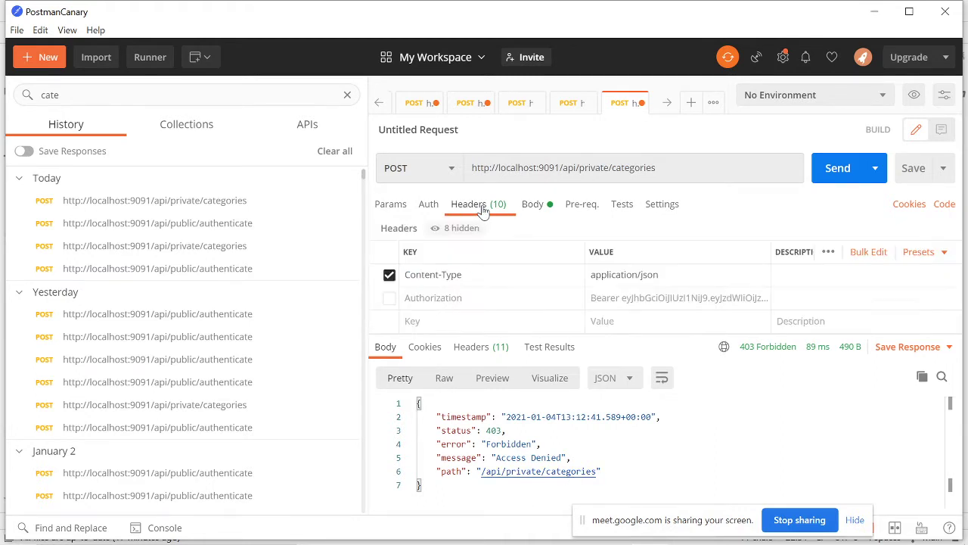
{"action": "left_click", "coordinate": [389, 298]}
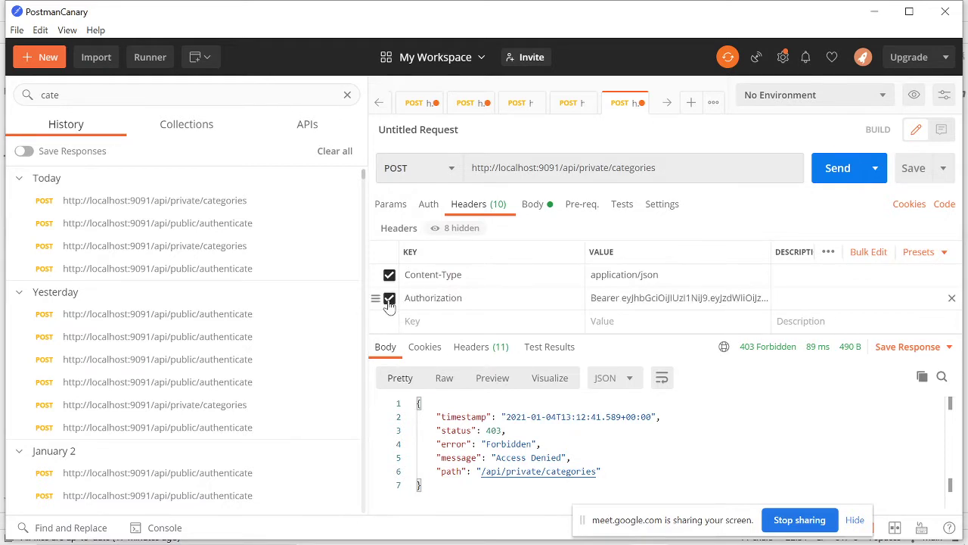
{"action": "left_click", "coordinate": [539, 211]}
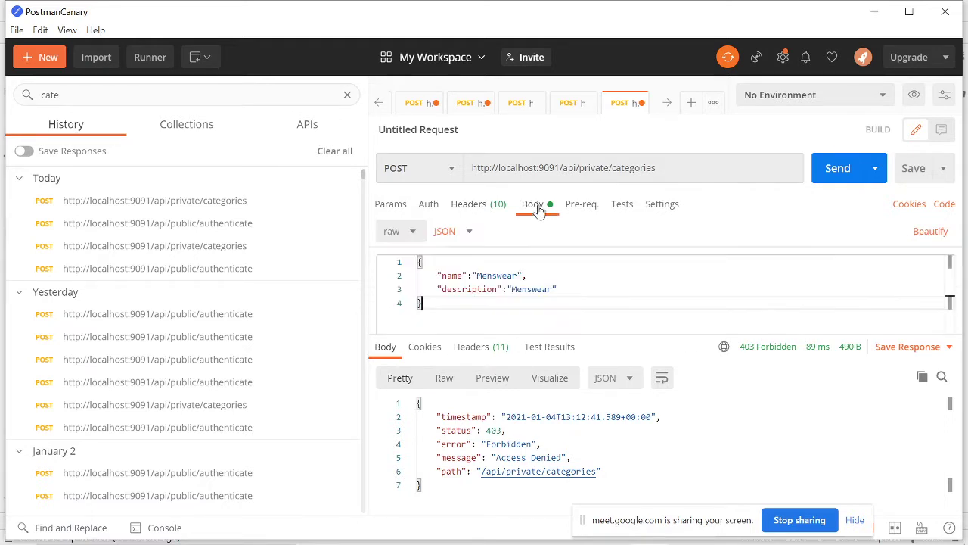
{"action": "left_click", "coordinate": [837, 173]}
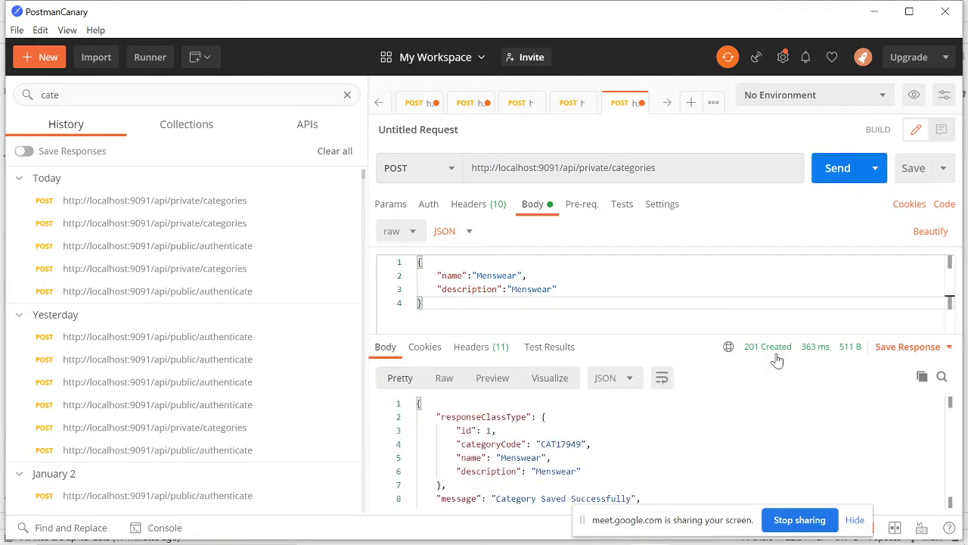
{"action": "scroll", "coordinate": [658, 450], "scroll_direction": "down", "scroll_amount": 1}
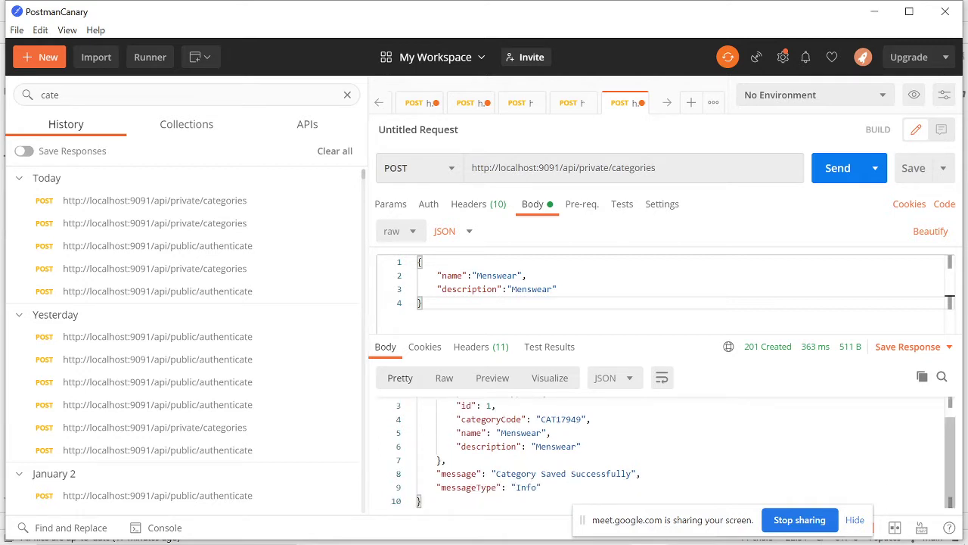
{"action": "scroll", "coordinate": [659, 450], "scroll_direction": "up", "scroll_amount": 1}
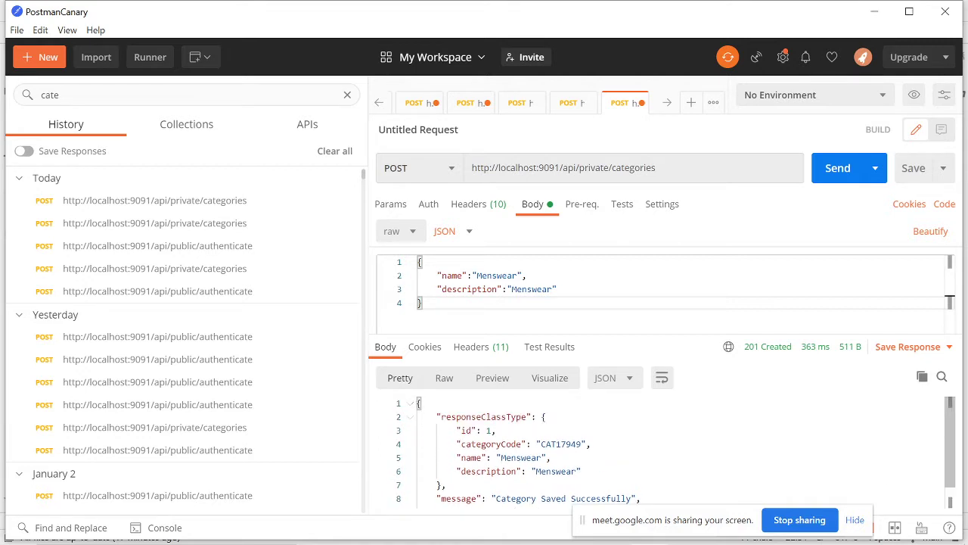
{"action": "left_click_drag", "start_coordinate": [416, 403], "coordinate": [446, 485]}
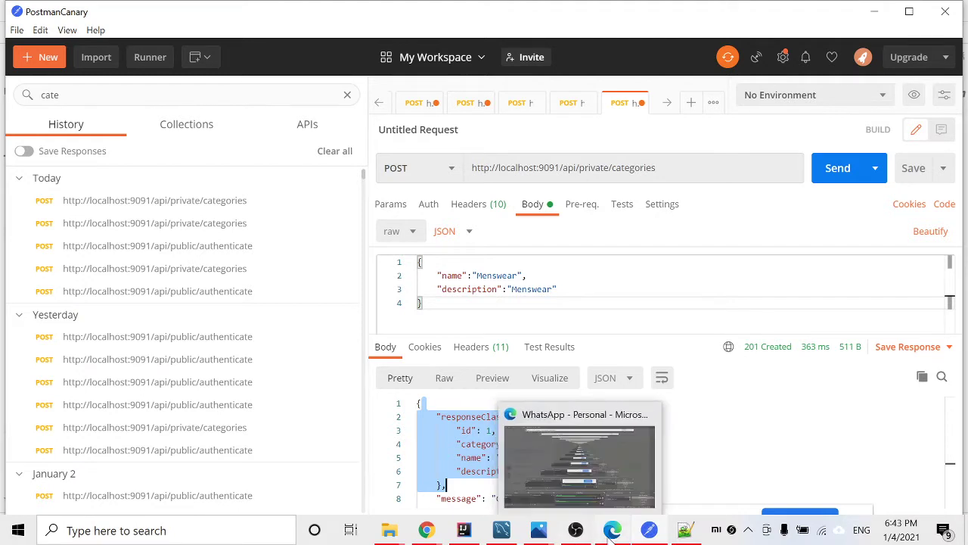
- Switch to MySQL Workbench and list the rows of the category table in the billing schema
{"action": "mouse_move", "coordinate": [558, 537]}
{"action": "left_click", "coordinate": [462, 465]}
{"action": "scroll", "coordinate": [96, 261], "scroll_direction": "up", "scroll_amount": 3}
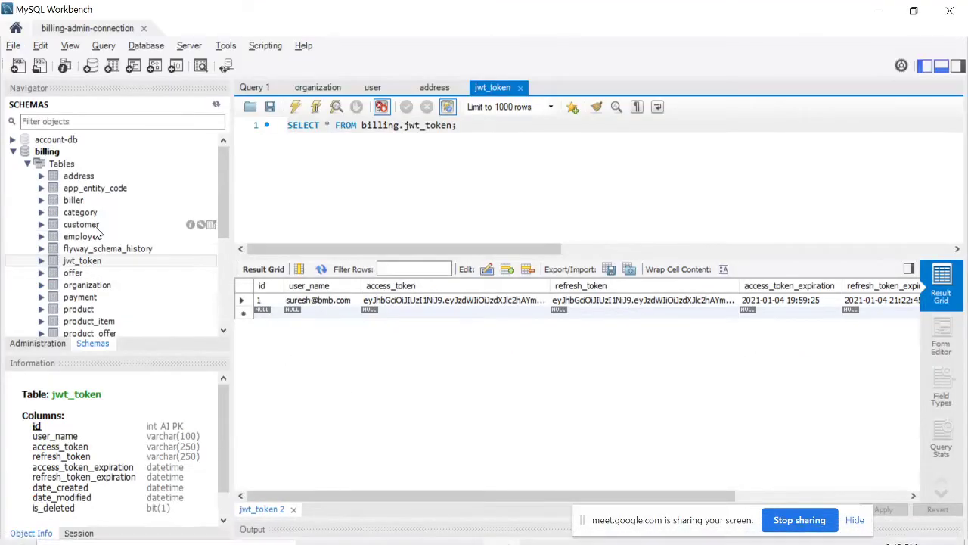
{"action": "scroll", "coordinate": [97, 261], "scroll_direction": "down", "scroll_amount": 4}
{"action": "scroll", "coordinate": [103, 220], "scroll_direction": "up", "scroll_amount": 1}
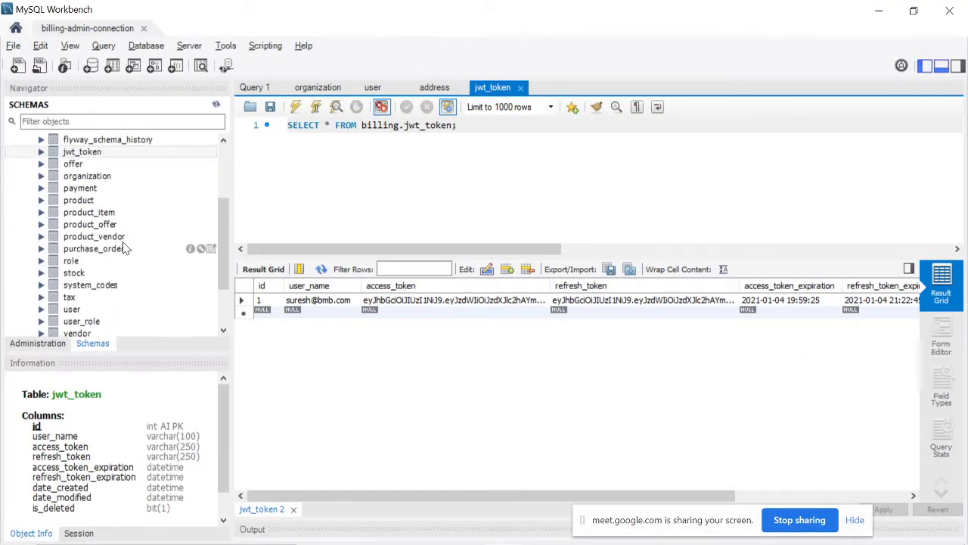
{"action": "scroll", "coordinate": [111, 290], "scroll_direction": "down", "scroll_amount": 1}
{"action": "left_click", "coordinate": [106, 188]}
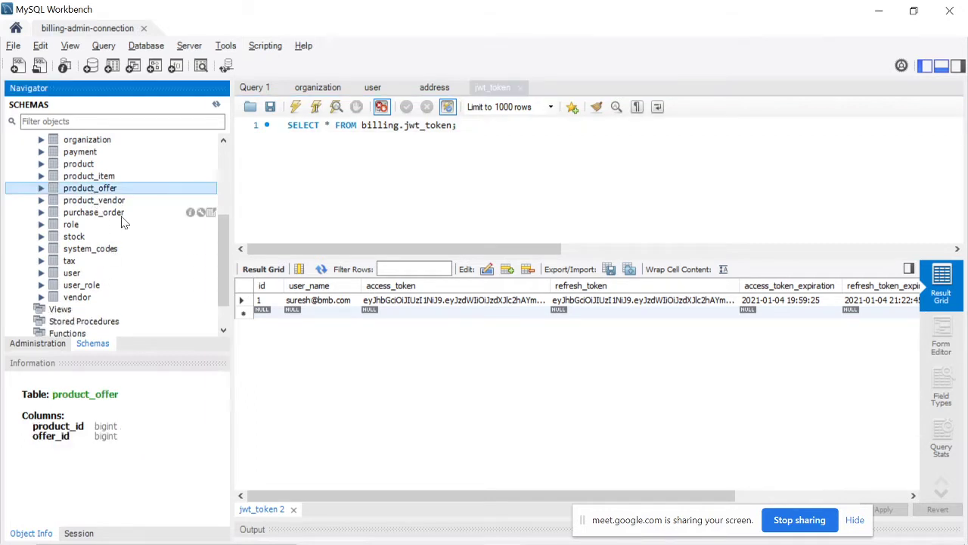
{"action": "scroll", "coordinate": [125, 224], "scroll_direction": "up", "scroll_amount": 2}
{"action": "scroll", "coordinate": [126, 227], "scroll_direction": "up", "scroll_amount": 1}
{"action": "left_click", "coordinate": [103, 179]}
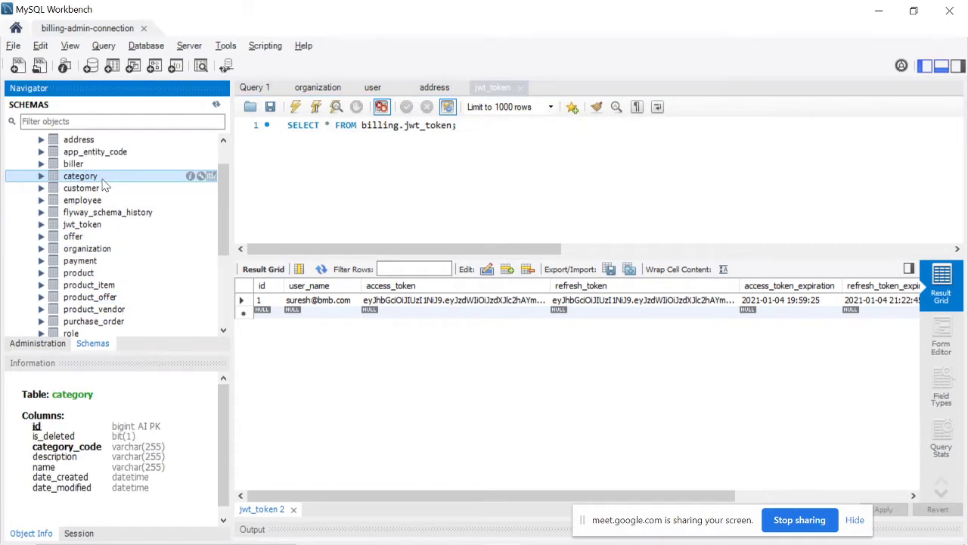
{"action": "right_click", "coordinate": [103, 180]}
{"action": "left_click", "coordinate": [120, 190]}
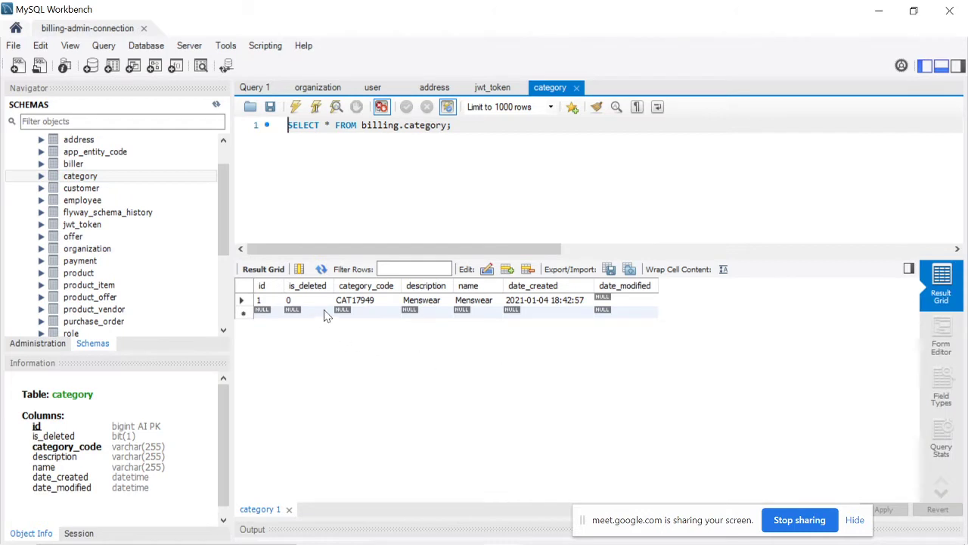
- Examine the category_code, description and name values of the saved category row
{"action": "left_click", "coordinate": [367, 301]}
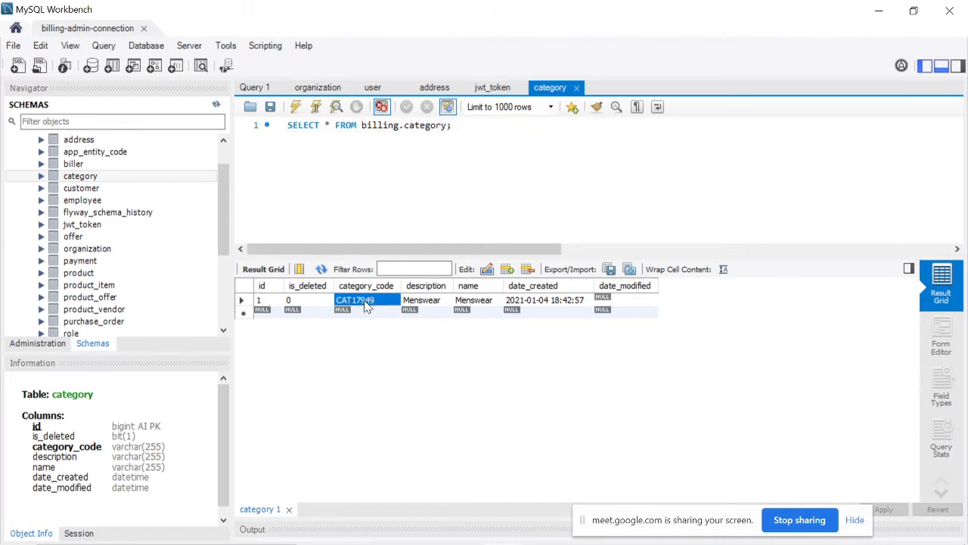
{"action": "left_click", "coordinate": [431, 301]}
{"action": "left_click", "coordinate": [486, 302]}
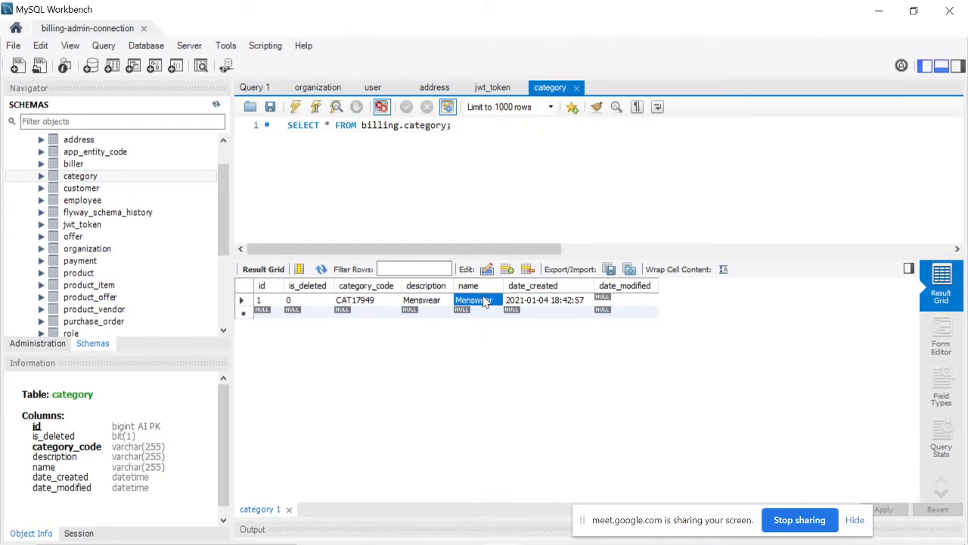
{"action": "left_click", "coordinate": [242, 300]}
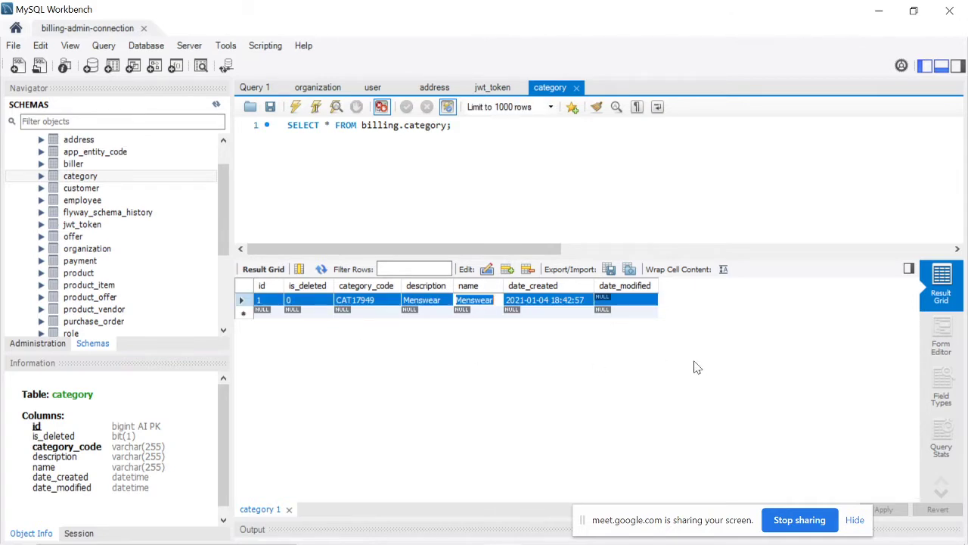
- Display the categories request's headers in Postman, and switch to the authentication response in the Online JSON Viewer in Chrome
{"action": "key", "text": "alt+Tab"}
{"action": "left_click", "coordinate": [482, 213]}
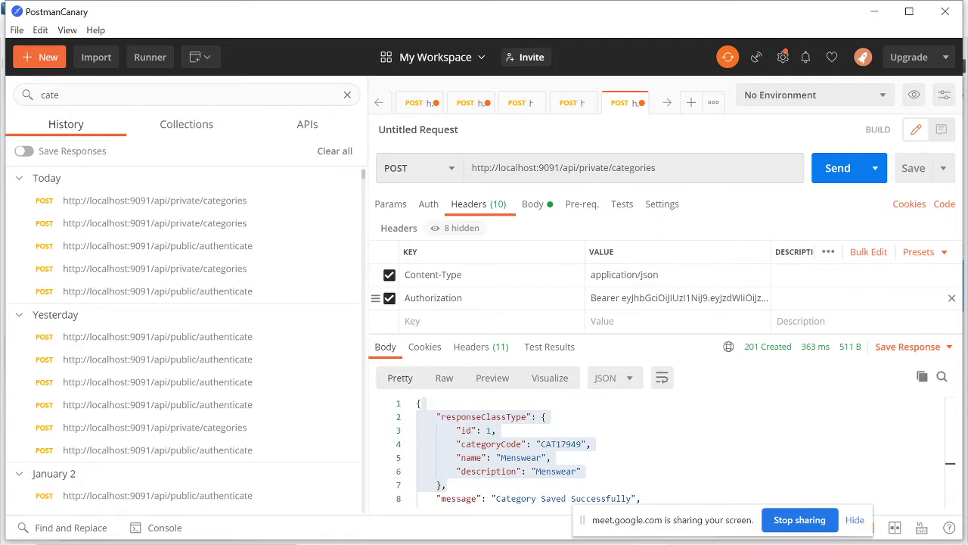
{"action": "mouse_move", "coordinate": [539, 542]}
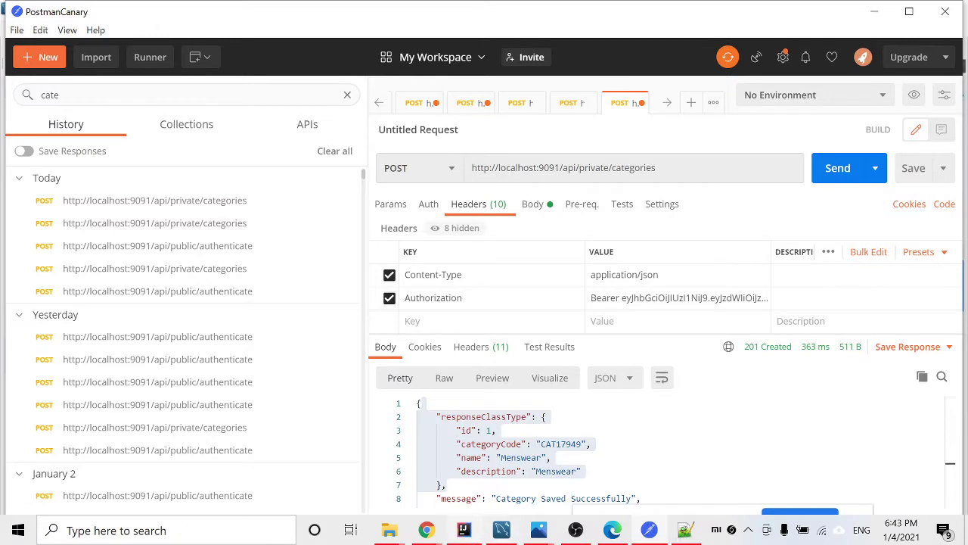
{"action": "left_click", "coordinate": [612, 531]}
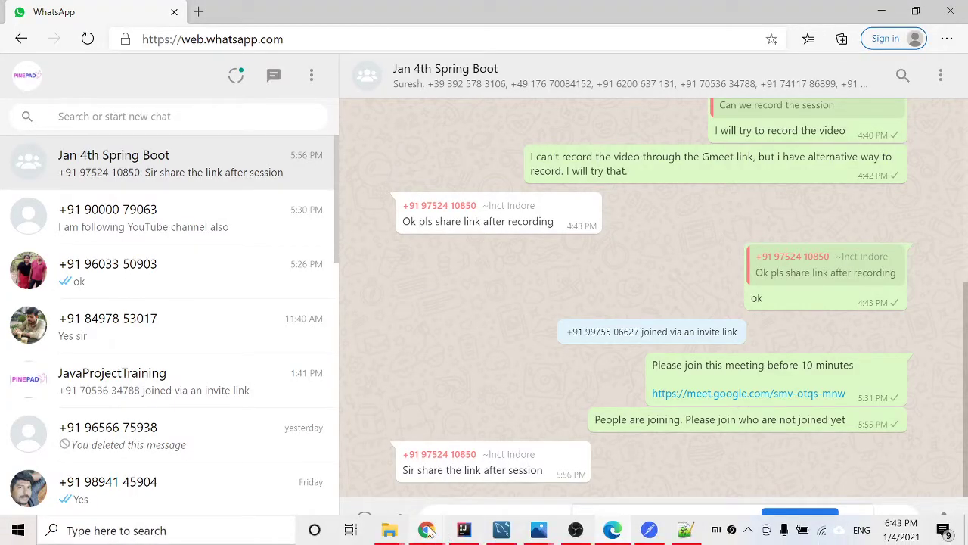
{"action": "left_click", "coordinate": [379, 462]}
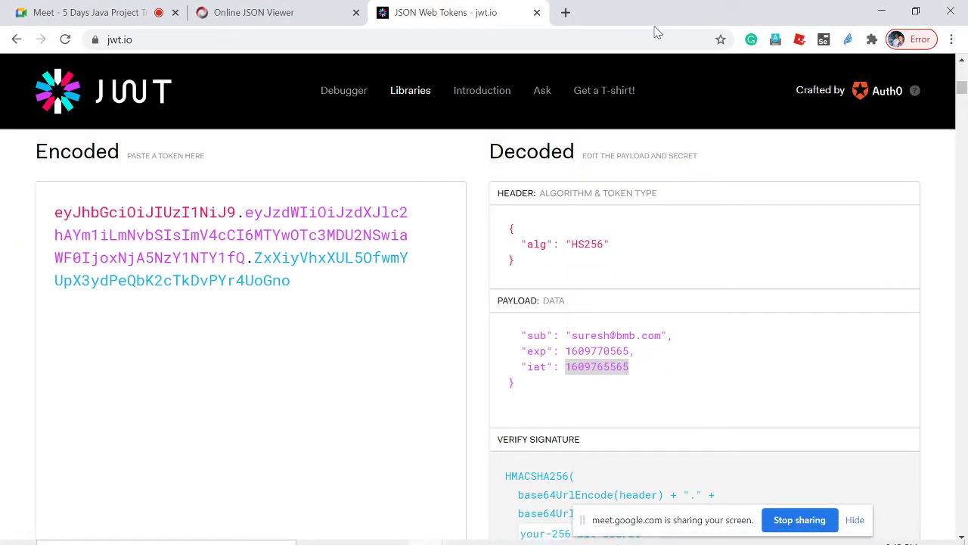
{"action": "left_click", "coordinate": [259, 16]}
{"action": "left_click", "coordinate": [338, 344]}
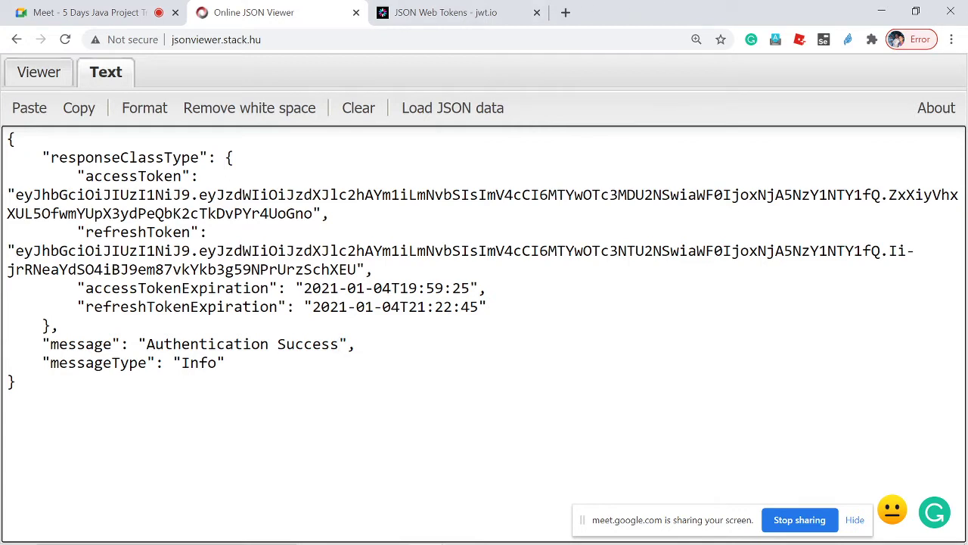
- Examine the accessToken and refreshToken entries in the authentication response
{"action": "double_click", "coordinate": [133, 175]}
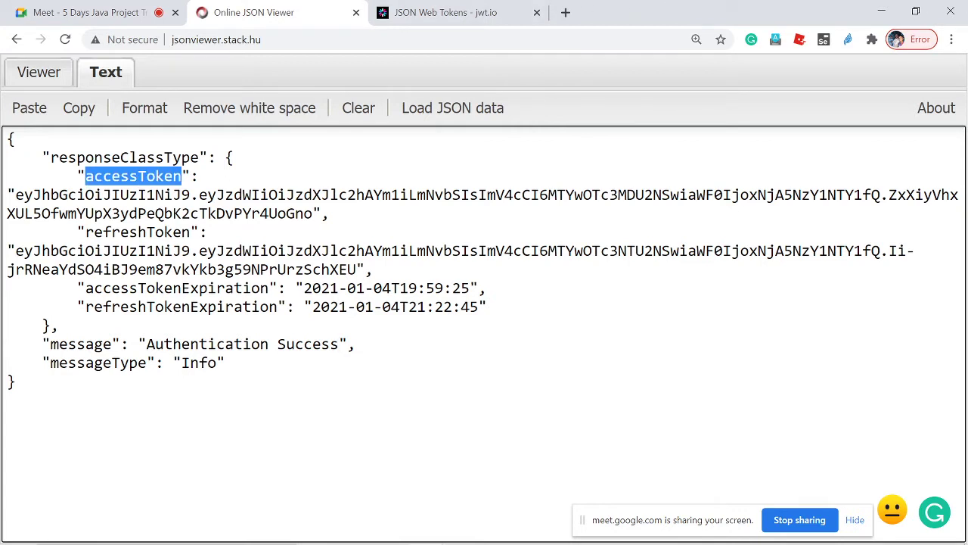
{"action": "double_click", "coordinate": [138, 232]}
{"action": "left_click_drag", "start_coordinate": [77, 176], "coordinate": [59, 325]}
{"action": "left_click", "coordinate": [59, 325]}
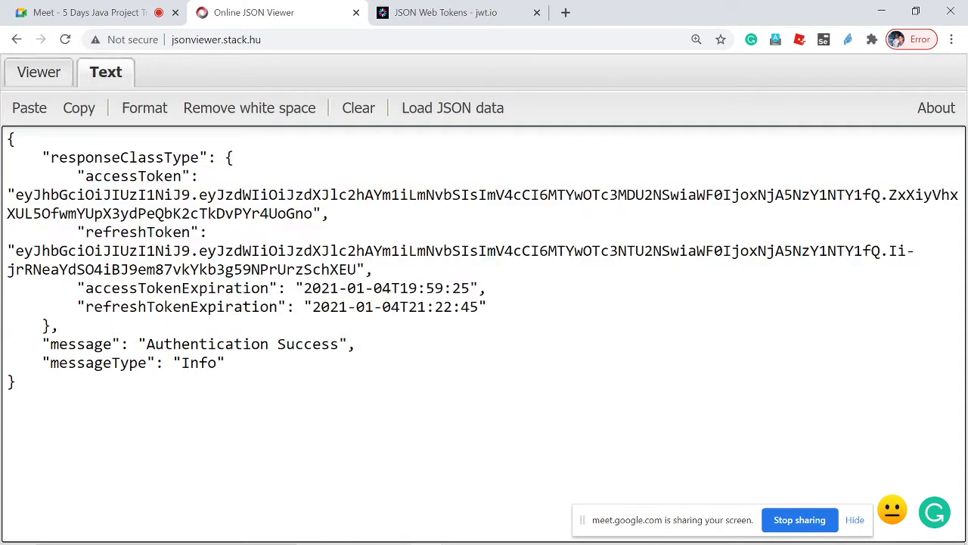
{"action": "double_click", "coordinate": [137, 175]}
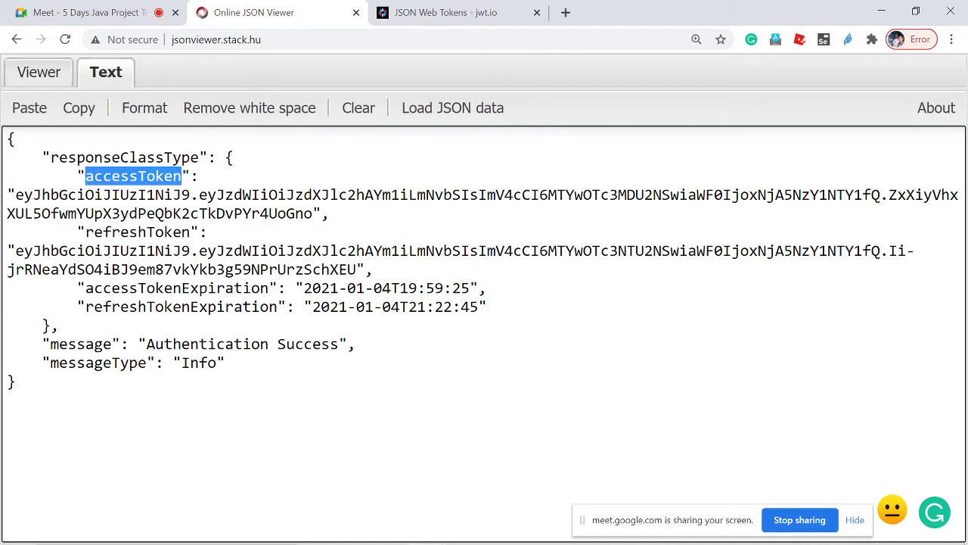
{"action": "double_click", "coordinate": [242, 195]}
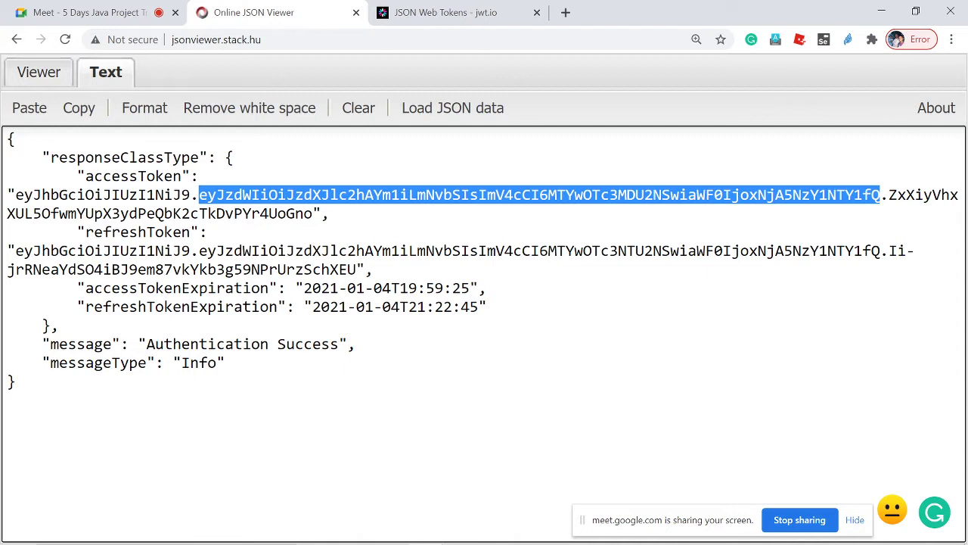
{"action": "left_click", "coordinate": [137, 176]}
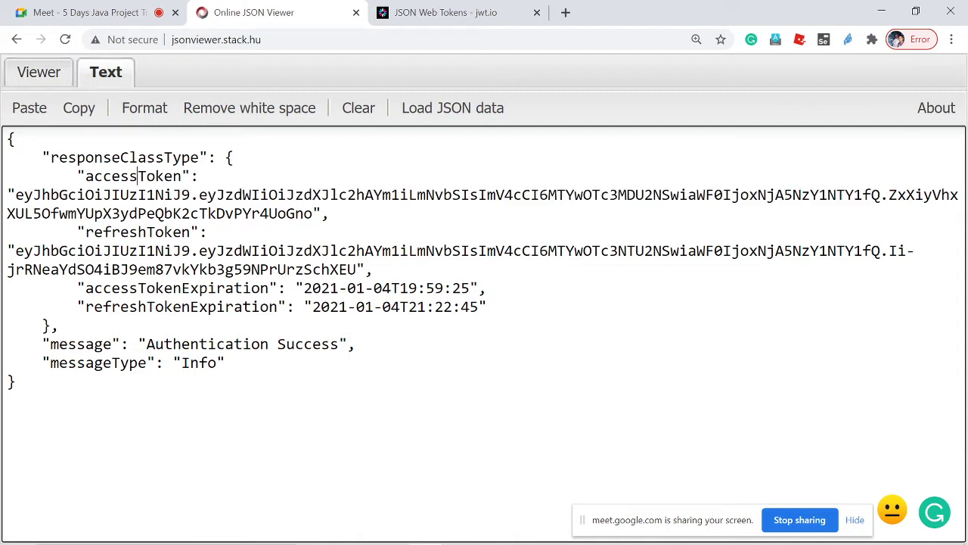
{"action": "double_click", "coordinate": [137, 176]}
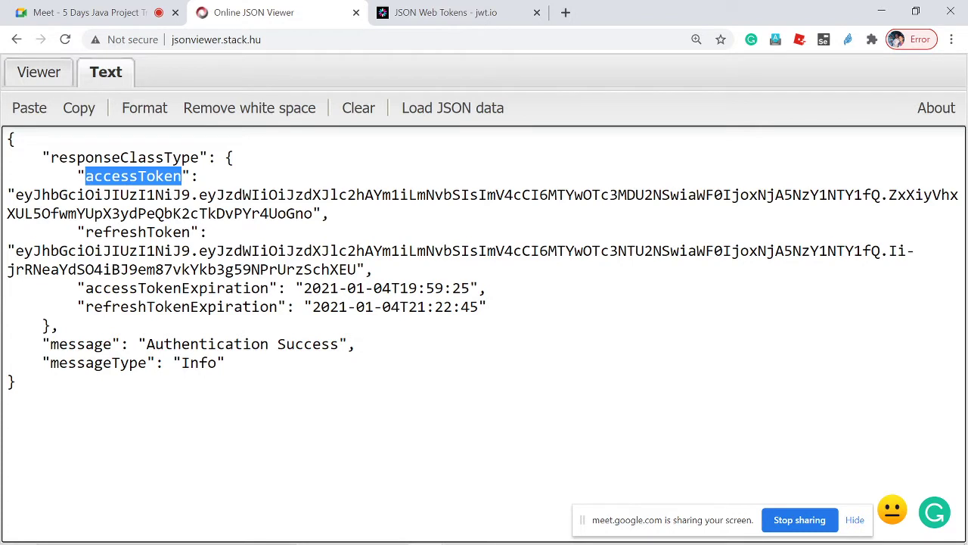
- Check the accessTokenExpiration timestamp in the authentication response
{"action": "left_click", "coordinate": [180, 288]}
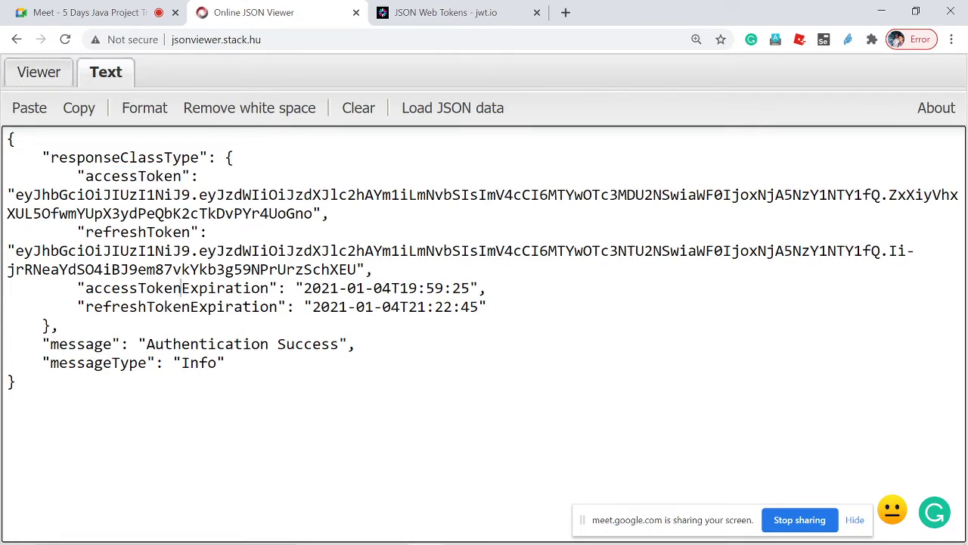
{"action": "left_click_drag", "start_coordinate": [400, 289], "coordinate": [461, 288]}
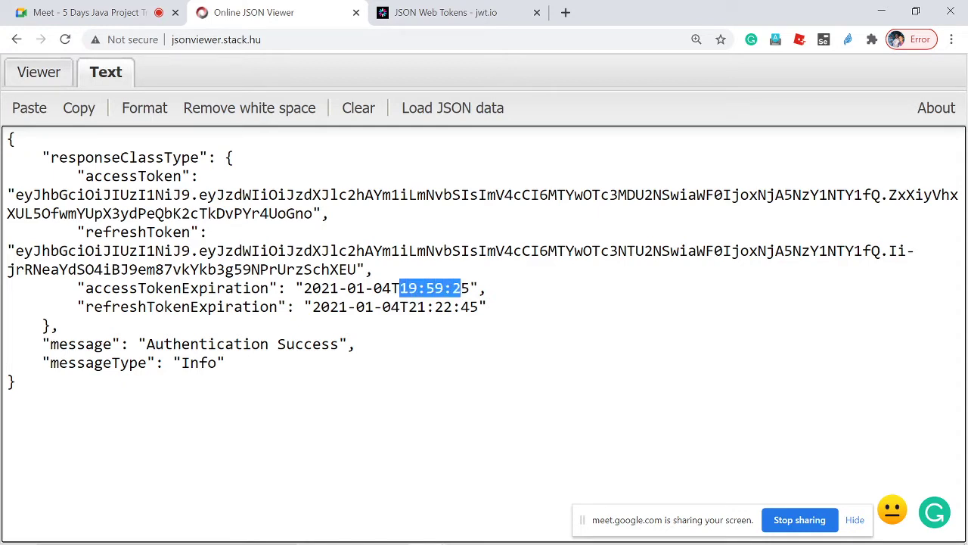
{"action": "left_click_drag", "start_coordinate": [303, 288], "coordinate": [469, 288]}
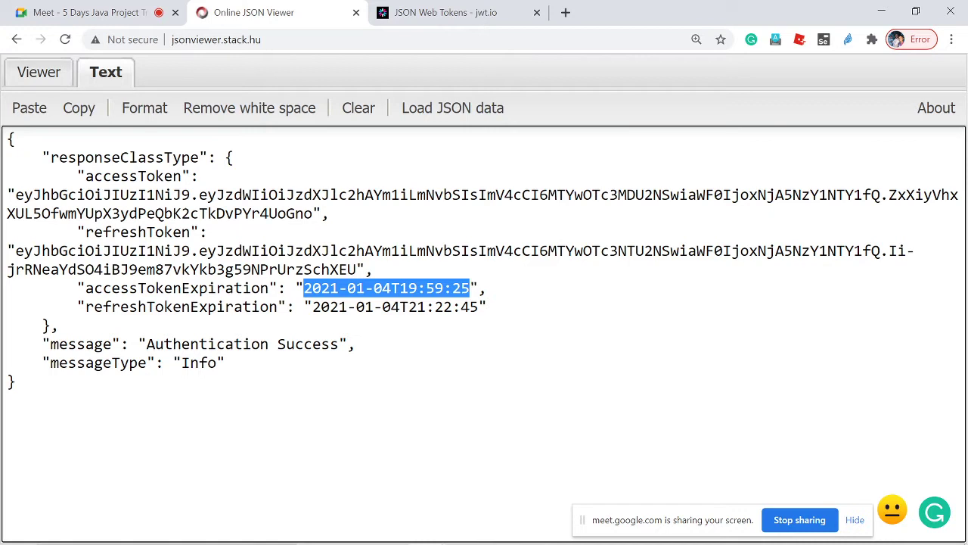
- Examine the accessToken value and the token entries inside responseClassType in the authentication response
{"action": "left_click_drag", "start_coordinate": [15, 195], "coordinate": [313, 214]}
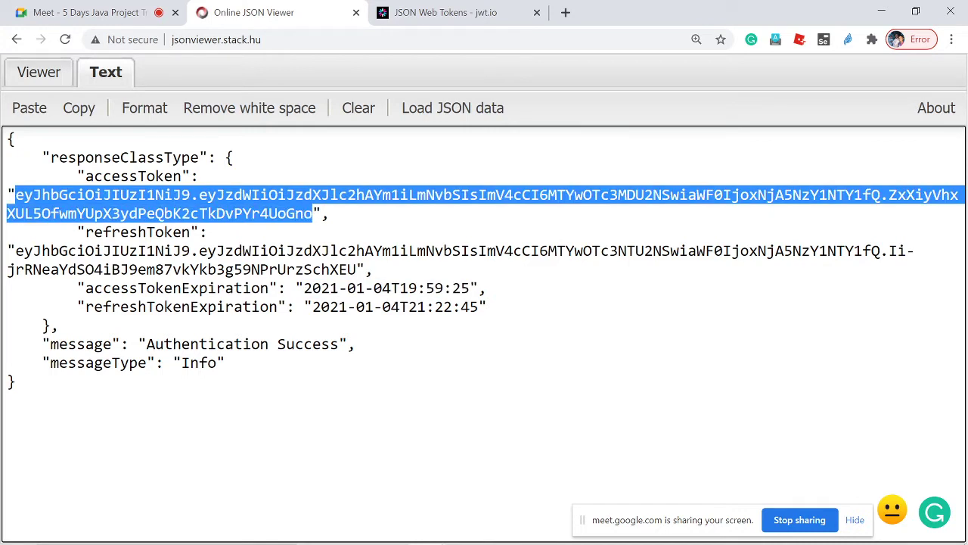
{"action": "left_click", "coordinate": [225, 214]}
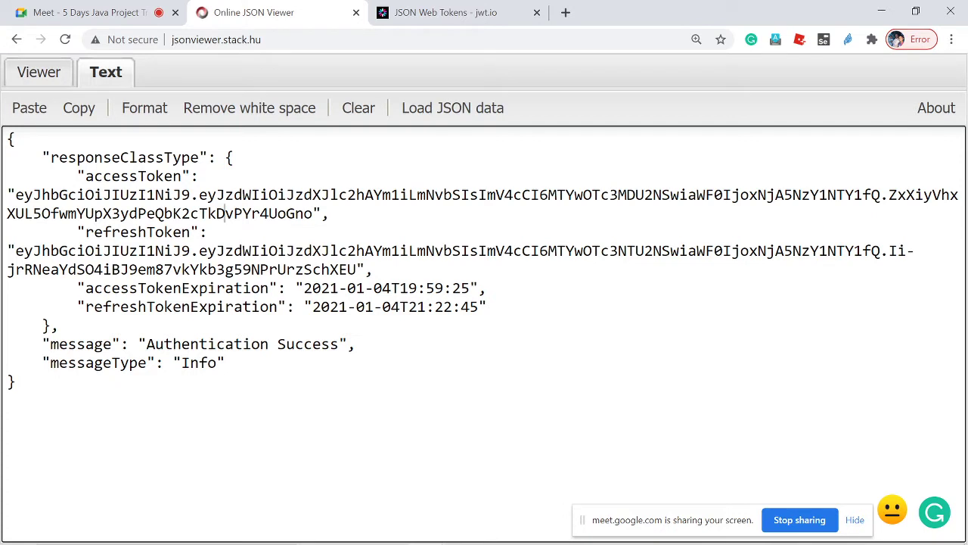
{"action": "left_click_drag", "start_coordinate": [42, 158], "coordinate": [59, 325]}
{"action": "left_click", "coordinate": [59, 325]}
{"action": "left_click_drag", "start_coordinate": [77, 176], "coordinate": [373, 269]}
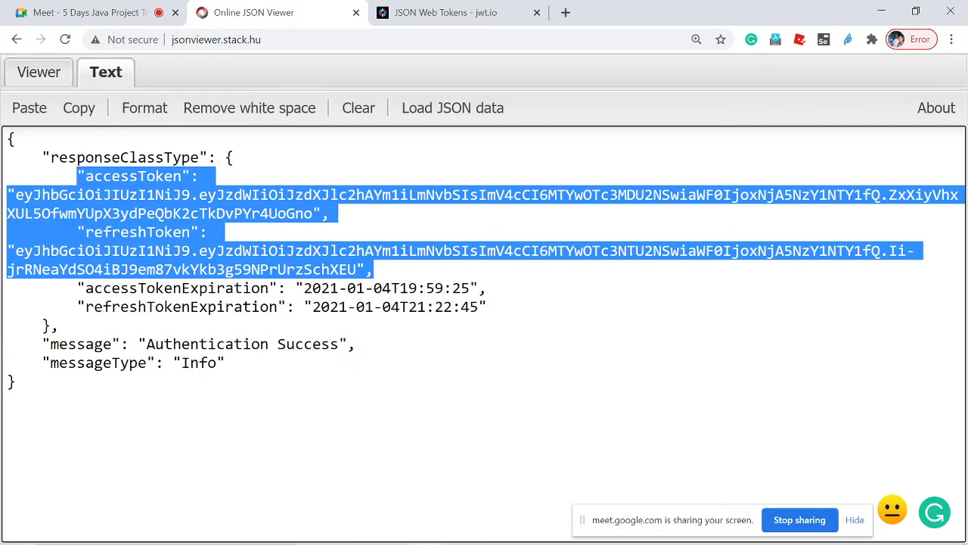
{"action": "left_click_drag", "start_coordinate": [24, 195], "coordinate": [312, 213]}
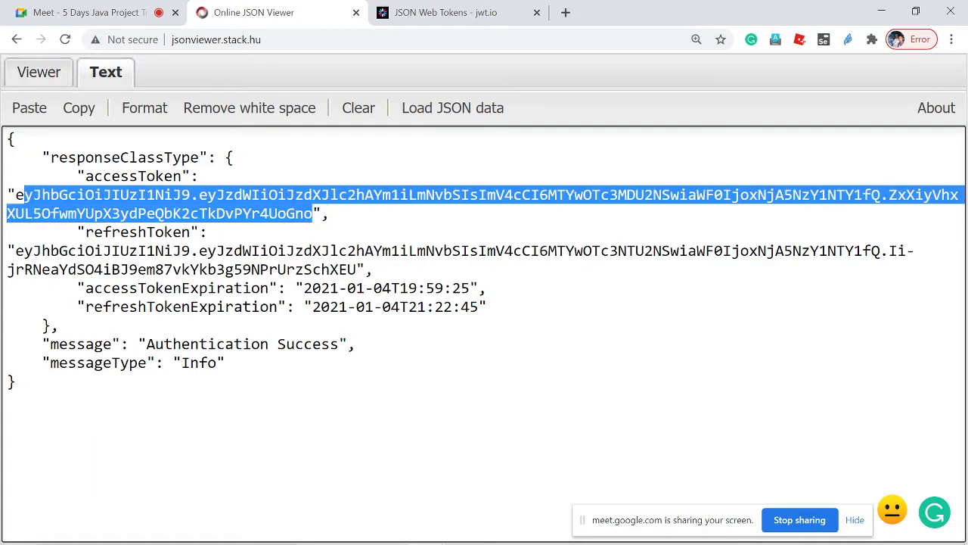
- Examine the refreshToken entry and its value in the authentication response
{"action": "left_click_drag", "start_coordinate": [16, 250], "coordinate": [356, 269]}
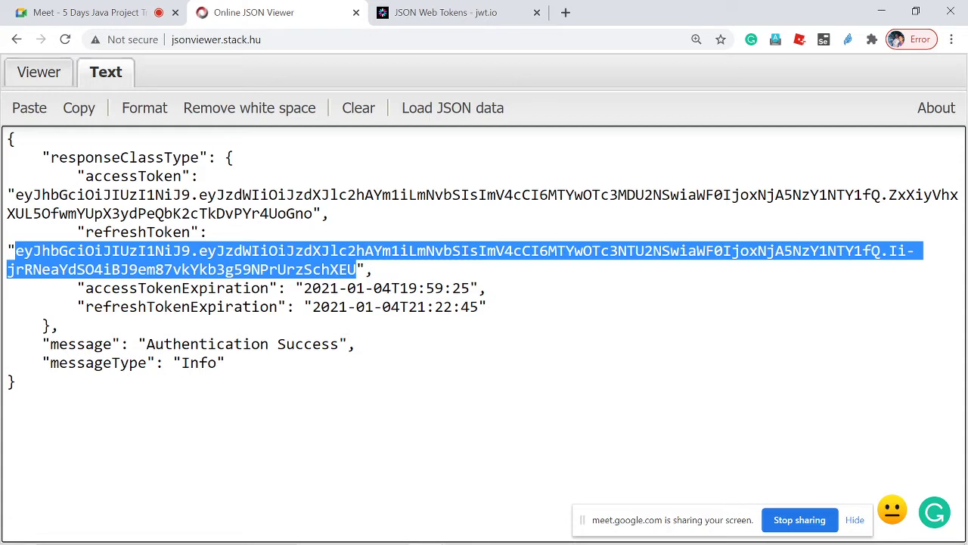
{"action": "left_click", "coordinate": [128, 268]}
{"action": "left_click", "coordinate": [146, 233]}
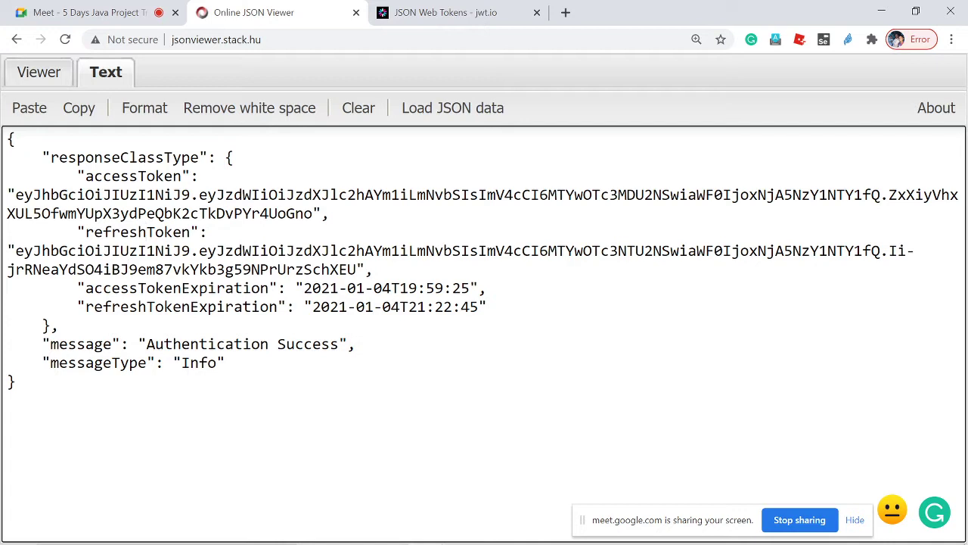
{"action": "left_click_drag", "start_coordinate": [15, 250], "coordinate": [372, 269]}
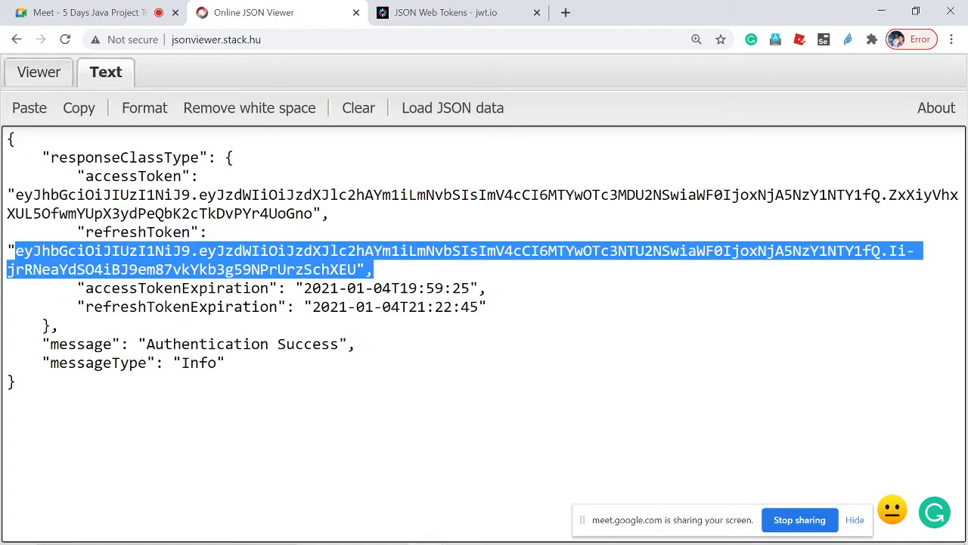
{"action": "key", "text": "shift+Left"}
{"action": "key", "text": "shift+Left"}
{"action": "left_click", "coordinate": [198, 363]}
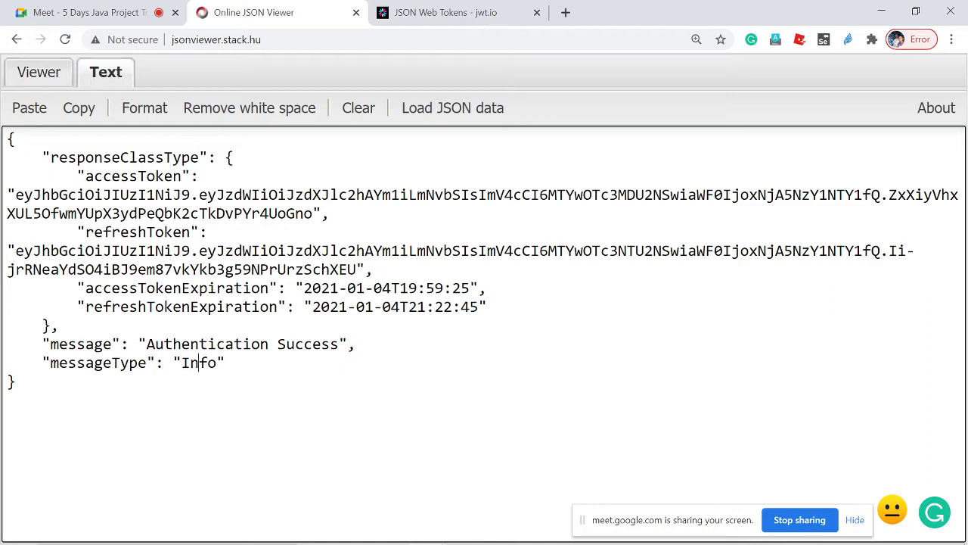
{"action": "left_click", "coordinate": [164, 194]}
{"action": "double_click", "coordinate": [129, 233]}
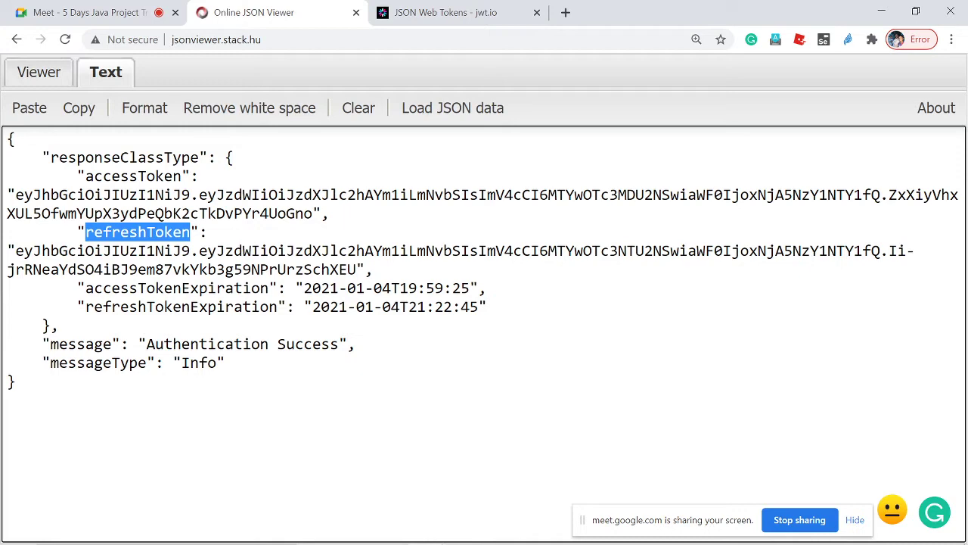
{"action": "double_click", "coordinate": [339, 250]}
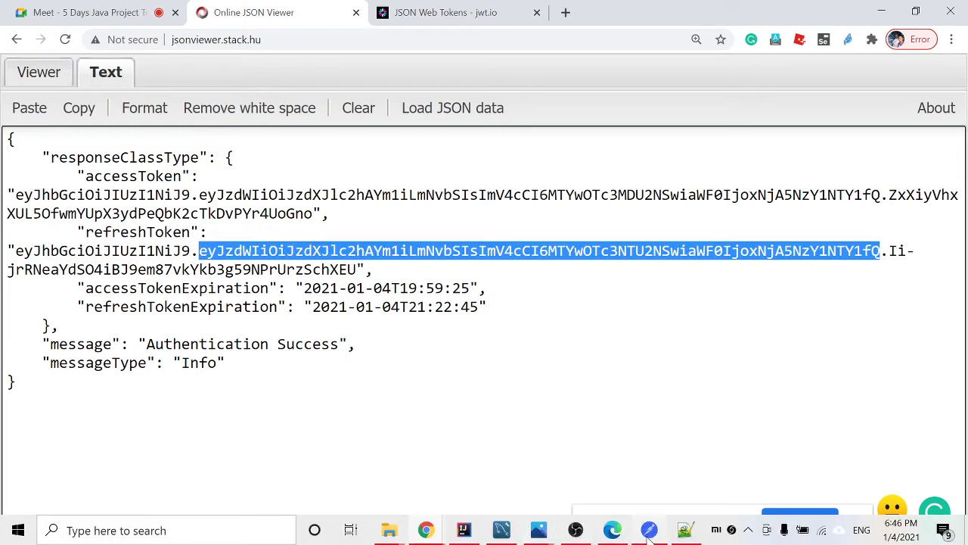
- Switch to Postman and review the categories response, from the categoryCode field down to its message and messageType
{"action": "left_click", "coordinate": [649, 529]}
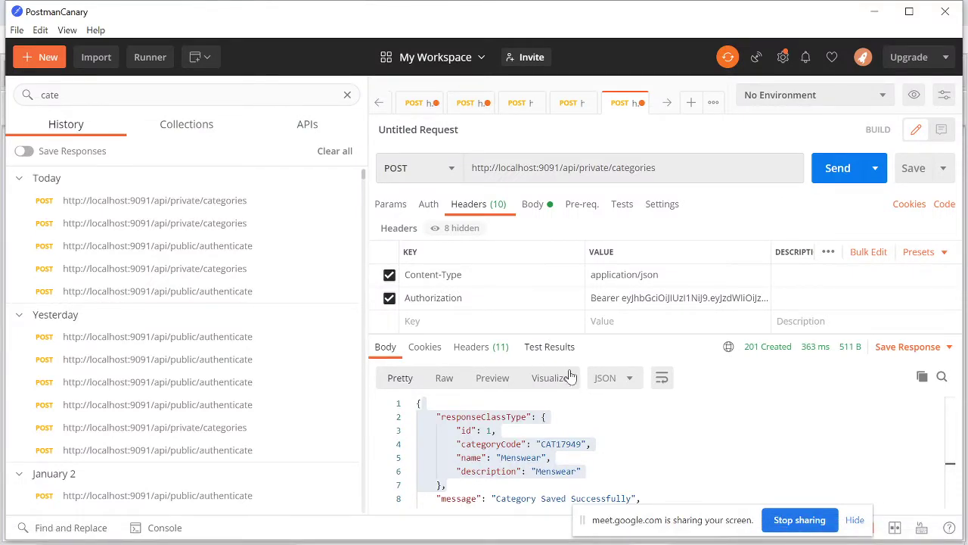
{"action": "left_click", "coordinate": [587, 444]}
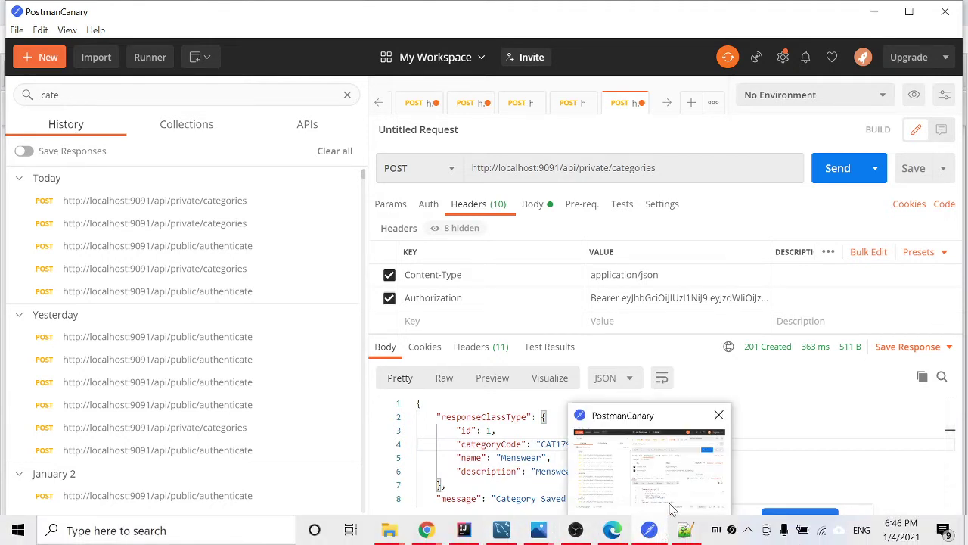
{"action": "double_click", "coordinate": [492, 444]}
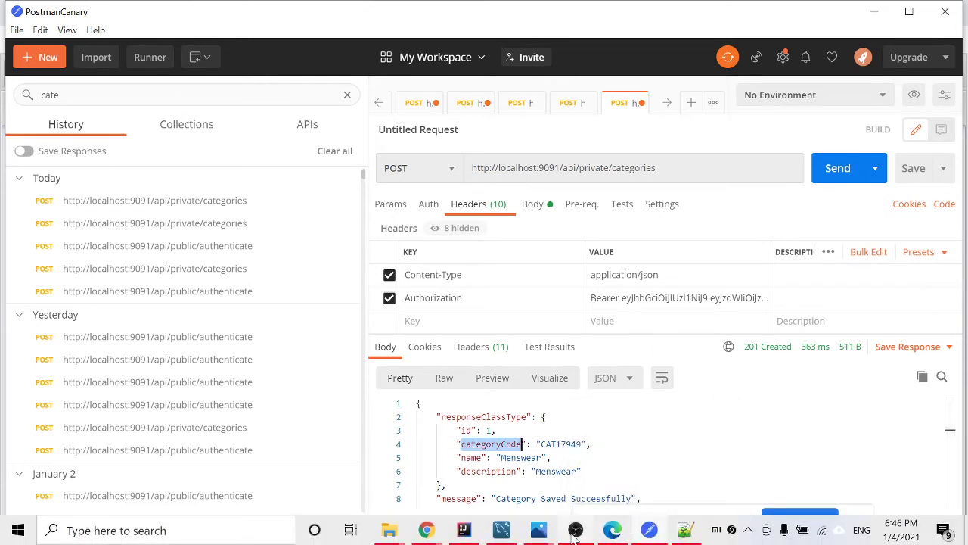
{"action": "mouse_move", "coordinate": [573, 532]}
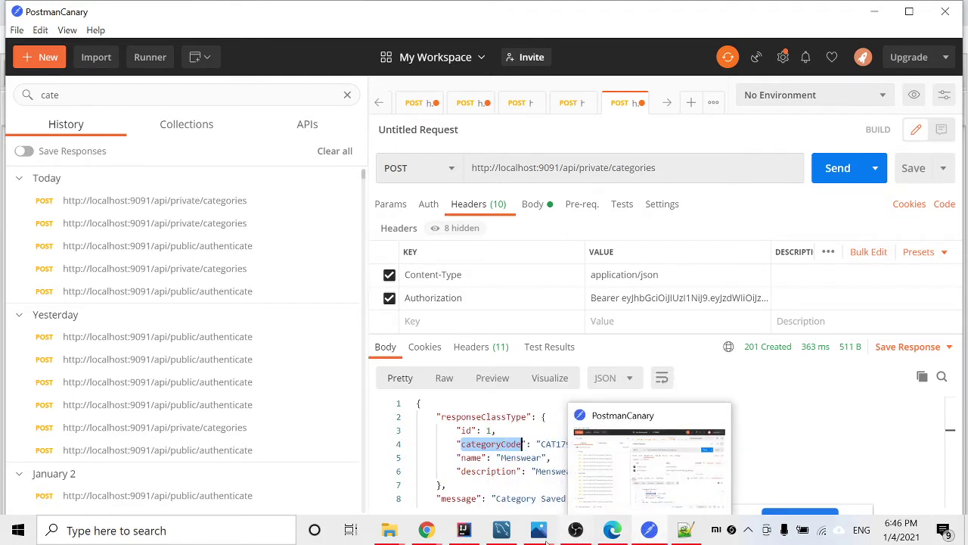
{"action": "left_click", "coordinate": [591, 444]}
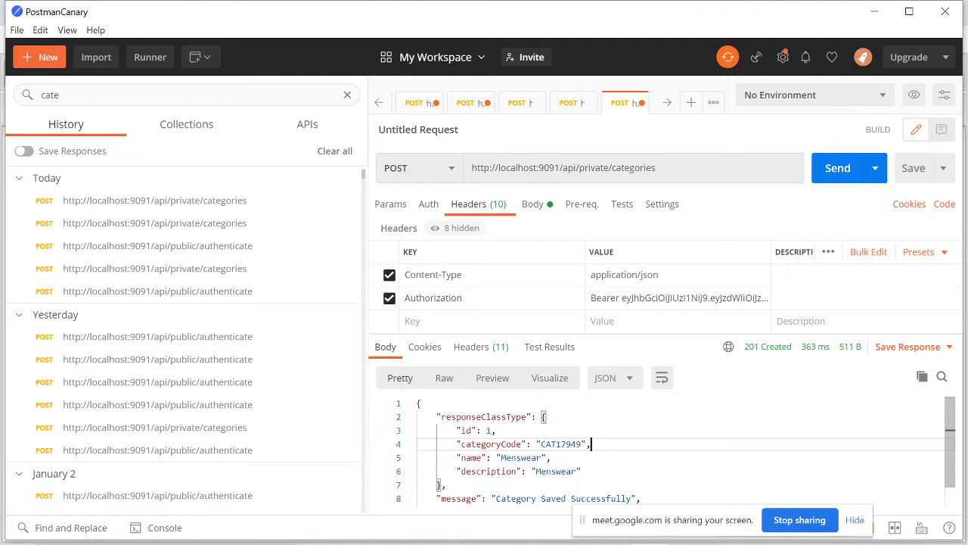
{"action": "scroll", "coordinate": [666, 446], "scroll_direction": "down", "scroll_amount": 1}
{"action": "scroll", "coordinate": [666, 446], "scroll_direction": "up", "scroll_amount": 1}
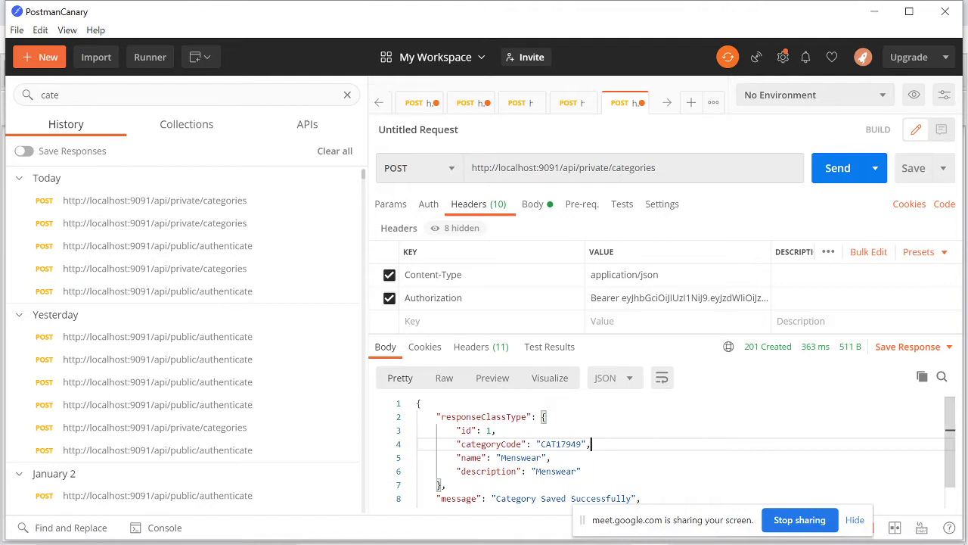
{"action": "scroll", "coordinate": [666, 453], "scroll_direction": "down", "scroll_amount": 1}
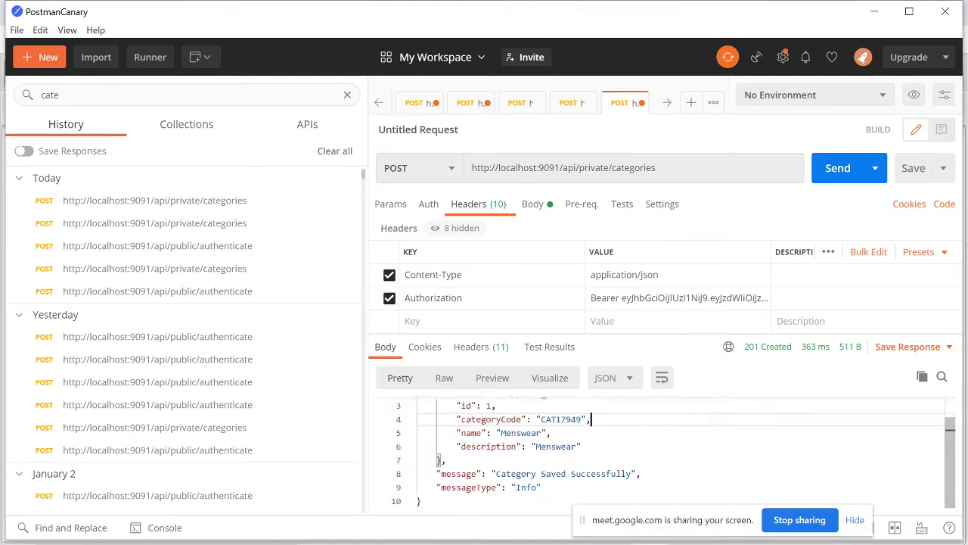
- Switch to the Photos slide listing the billing system API endpoints, and advance to the JSON Structure slide
{"action": "mouse_move", "coordinate": [537, 533]}
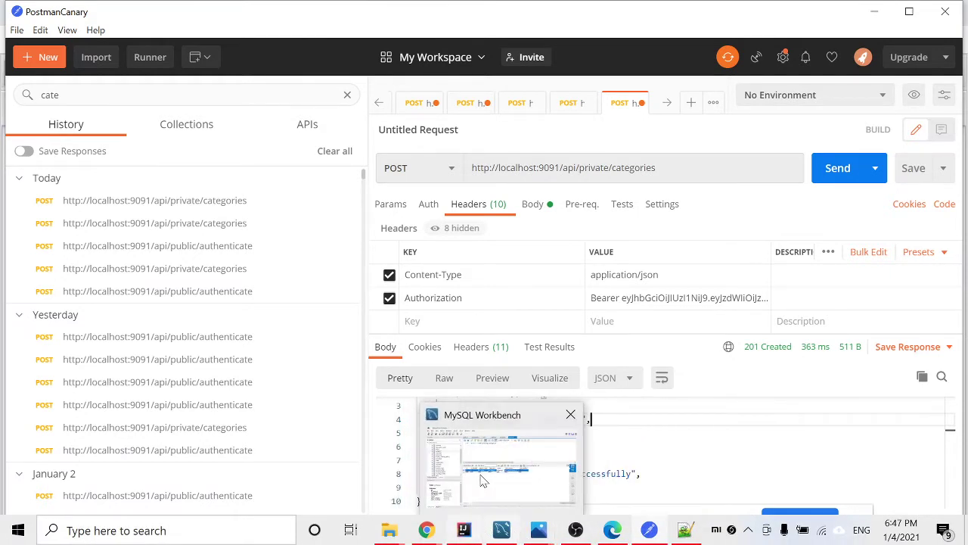
{"action": "left_click", "coordinate": [469, 532]}
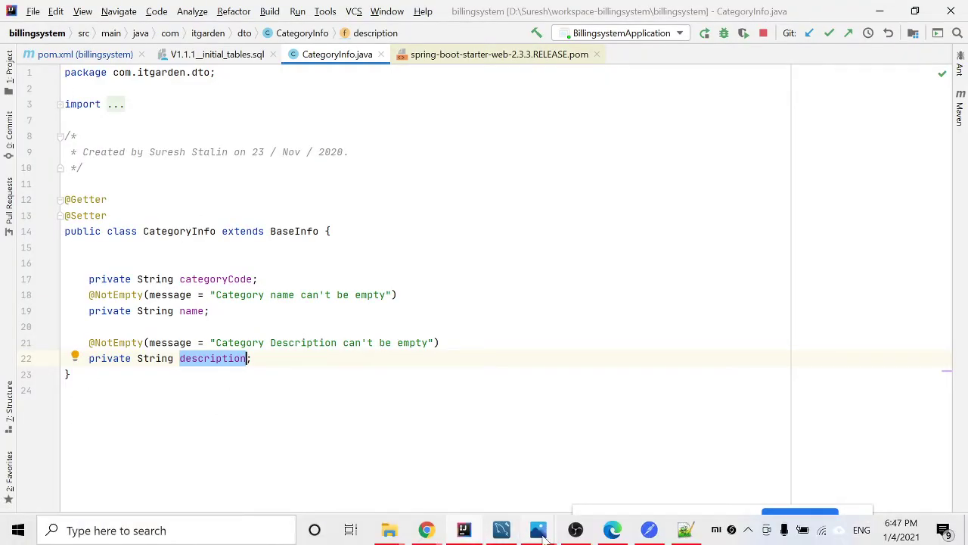
{"action": "mouse_move", "coordinate": [539, 534]}
{"action": "left_click", "coordinate": [495, 481]}
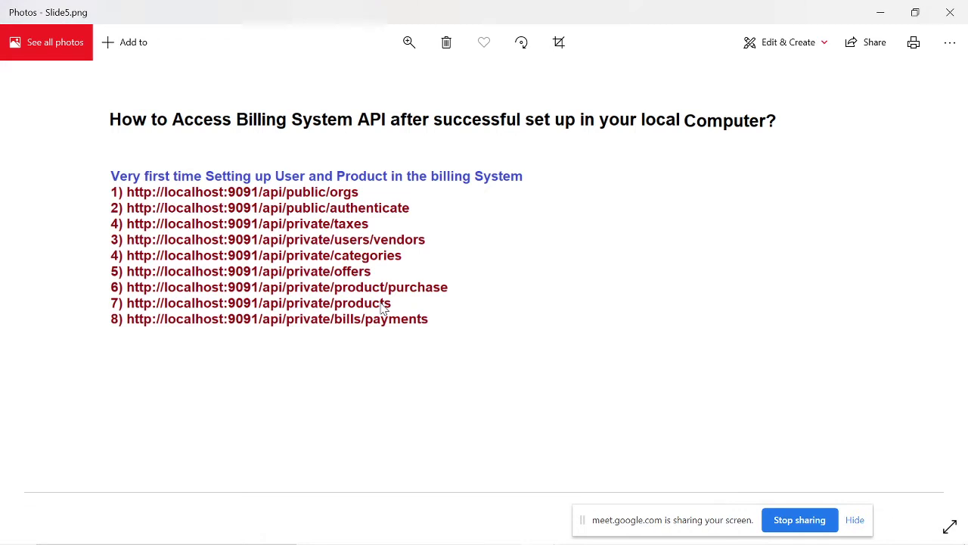
{"action": "key", "text": "Right"}
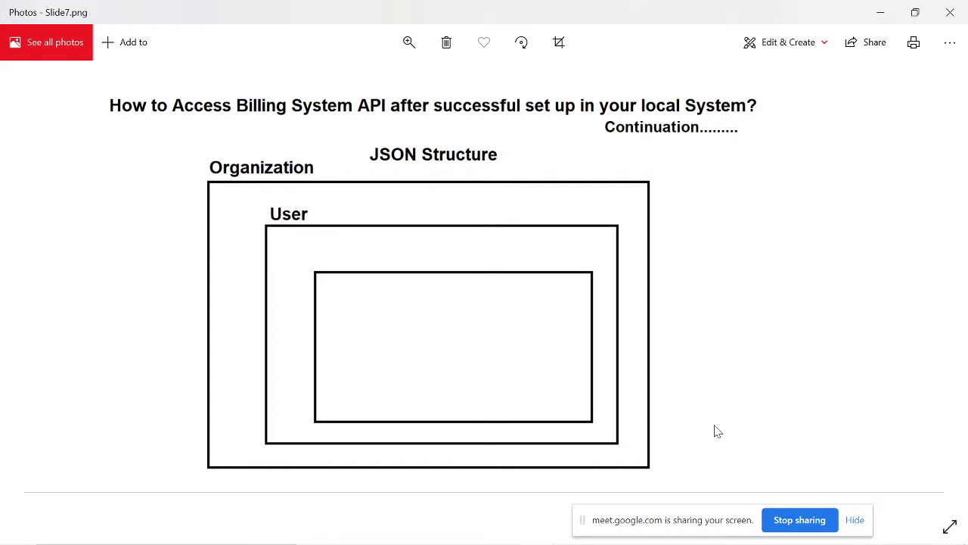
- Switch to the day1 presentation folder in File Explorer and open the Slide5 image
{"action": "mouse_move", "coordinate": [432, 538]}
{"action": "mouse_move", "coordinate": [388, 533]}
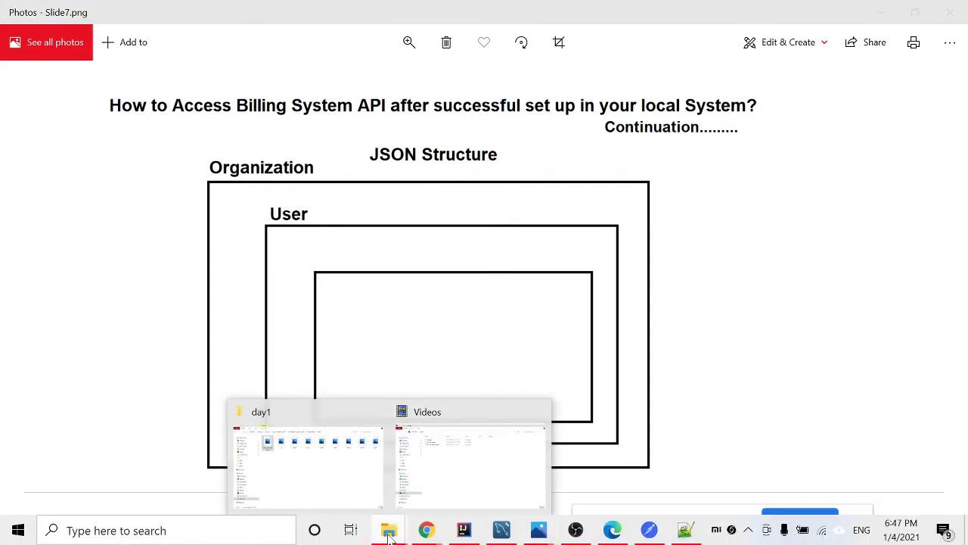
{"action": "left_click", "coordinate": [356, 463]}
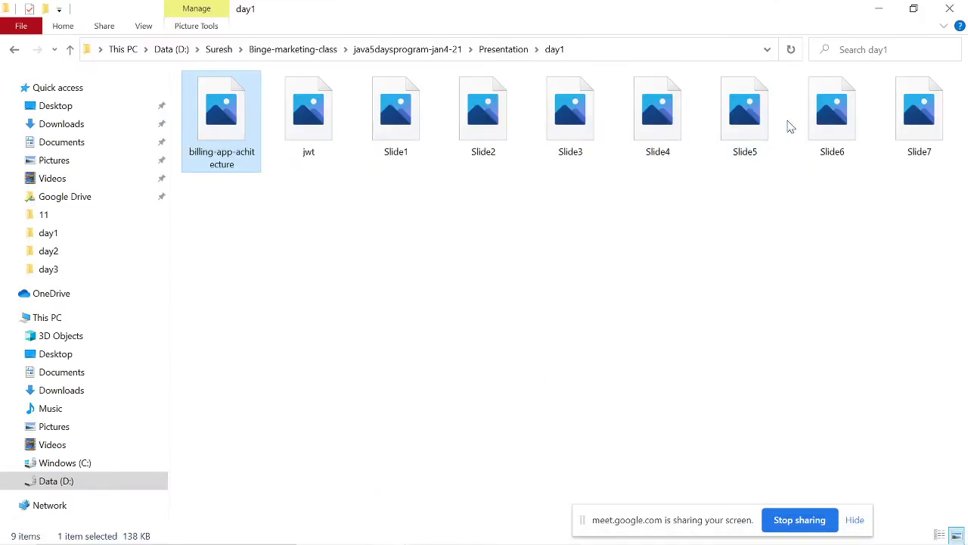
{"action": "left_click", "coordinate": [742, 110]}
{"action": "double_click", "coordinate": [743, 109]}
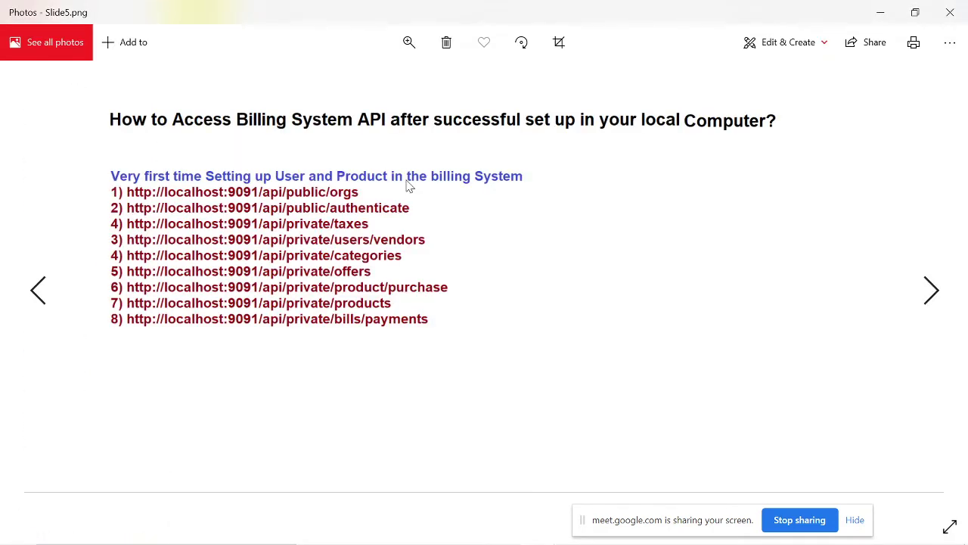
- Look through the day1 slides back to the billing system architecture image, and return to Slide3 on tightly and loosely coupled code
{"action": "key", "text": "Right"}
{"action": "key", "text": "Left"}
{"action": "key", "text": "Left"}
{"action": "key", "text": "Left"}
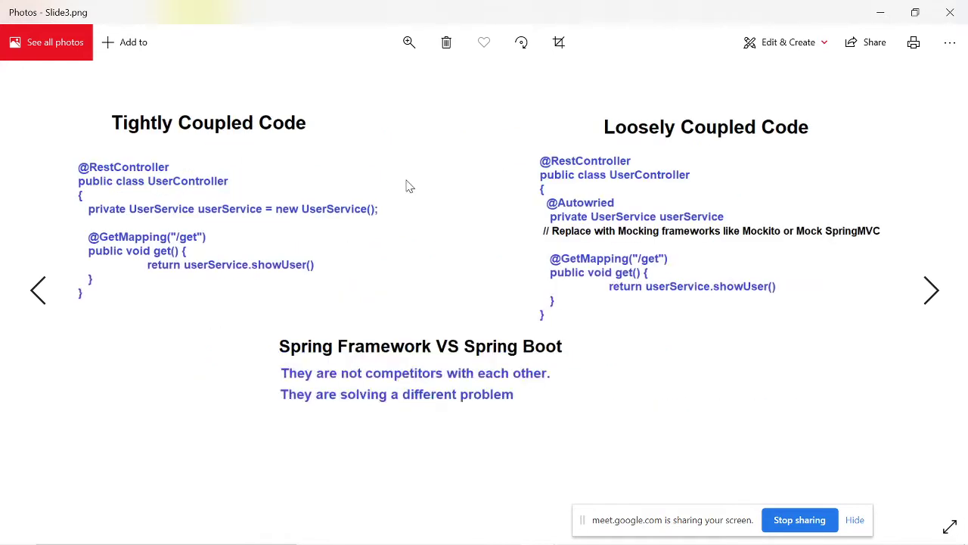
{"action": "key", "text": "Left"}
{"action": "key", "text": "Left"}
{"action": "key", "text": "Left"}
{"action": "key", "text": "Left"}
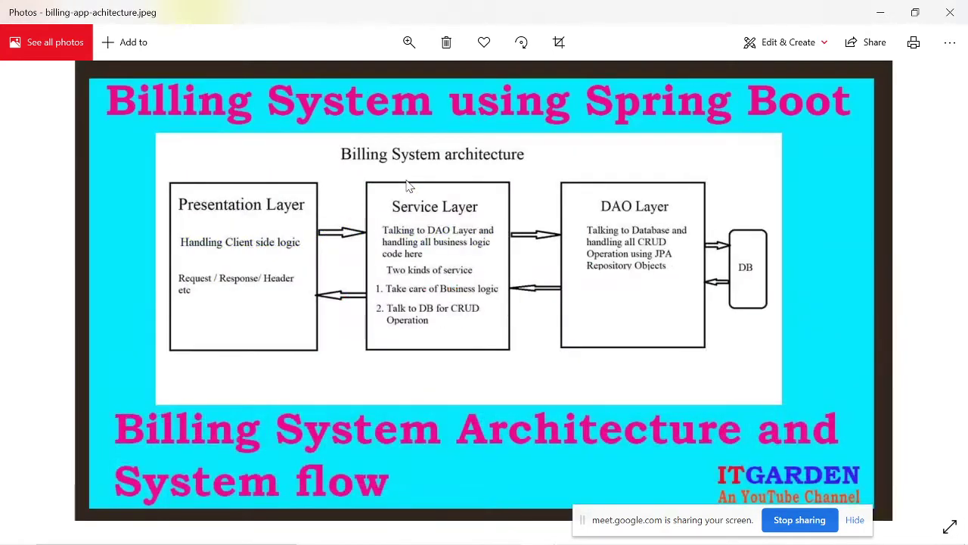
{"action": "key", "text": "Right"}
{"action": "key", "text": "Right"}
{"action": "key", "text": "Right"}
{"action": "key", "text": "Right"}
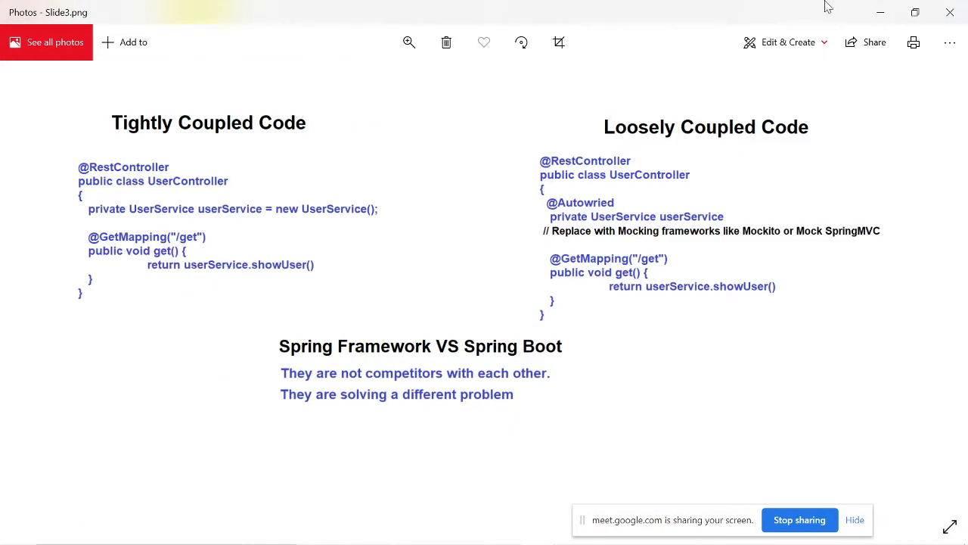
- Close the day1 image and open Slide1 from the day2 folder under Presentation
{"action": "left_click", "coordinate": [950, 12]}
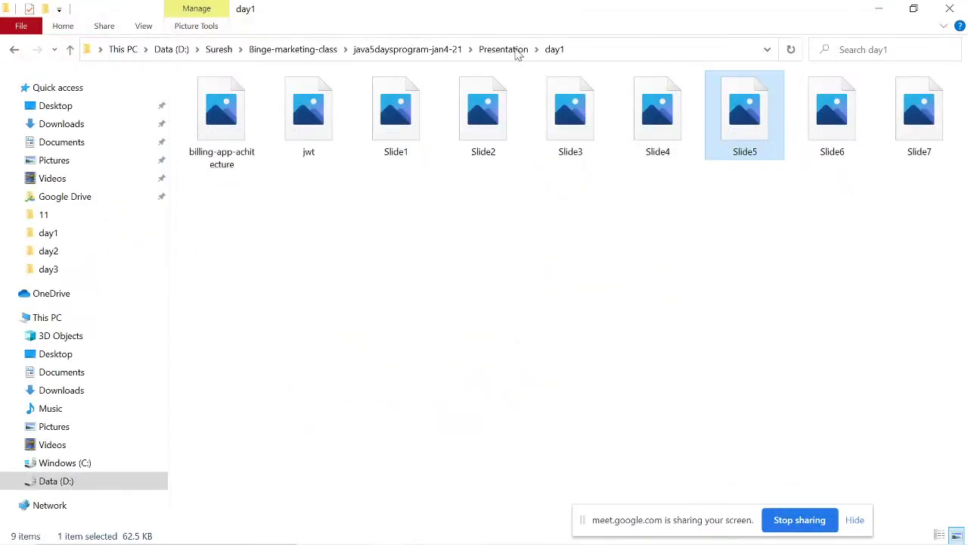
{"action": "left_click", "coordinate": [503, 49]}
{"action": "double_click", "coordinate": [318, 132]}
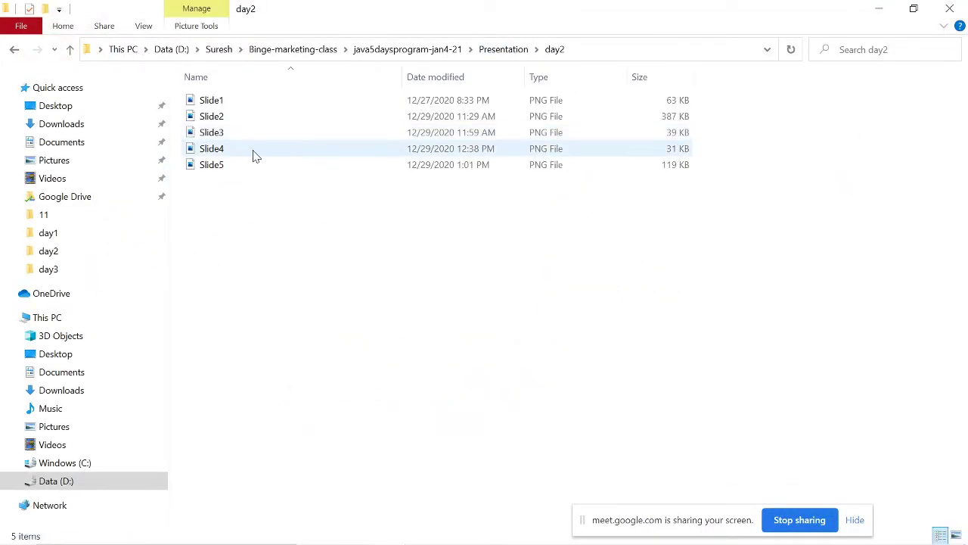
{"action": "left_click", "coordinate": [220, 105]}
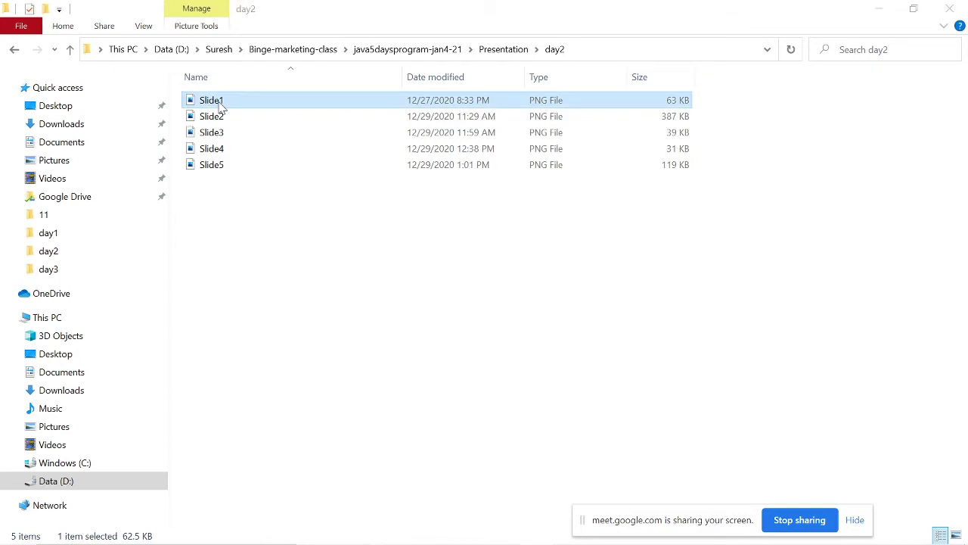
{"action": "double_click", "coordinate": [220, 106]}
- Advance through the day2 slides past the database table diagram to the Billing System Application life cycle slide
{"action": "key", "text": "Right"}
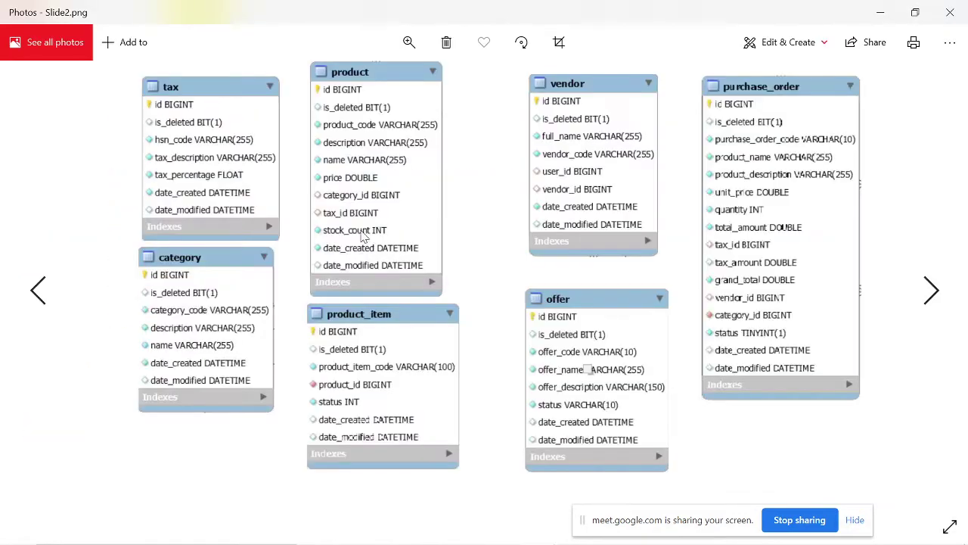
{"action": "key", "text": "Right"}
{"action": "key", "text": "Right"}
{"action": "key", "text": "Left"}
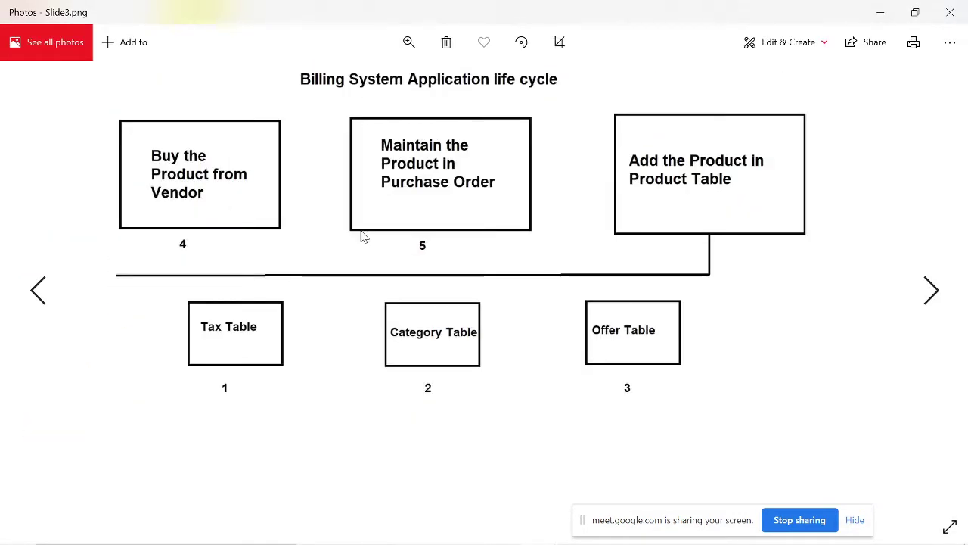